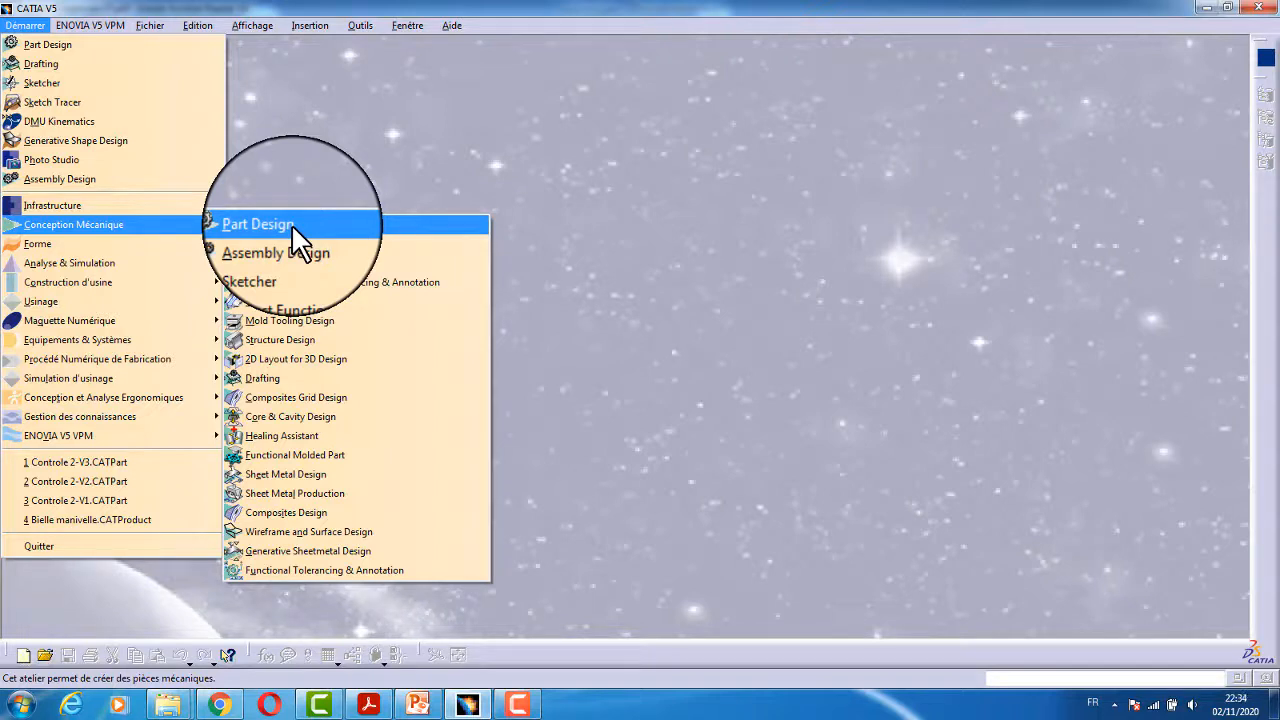
Create a new Part Design part named TEST.
left_click(291, 223)
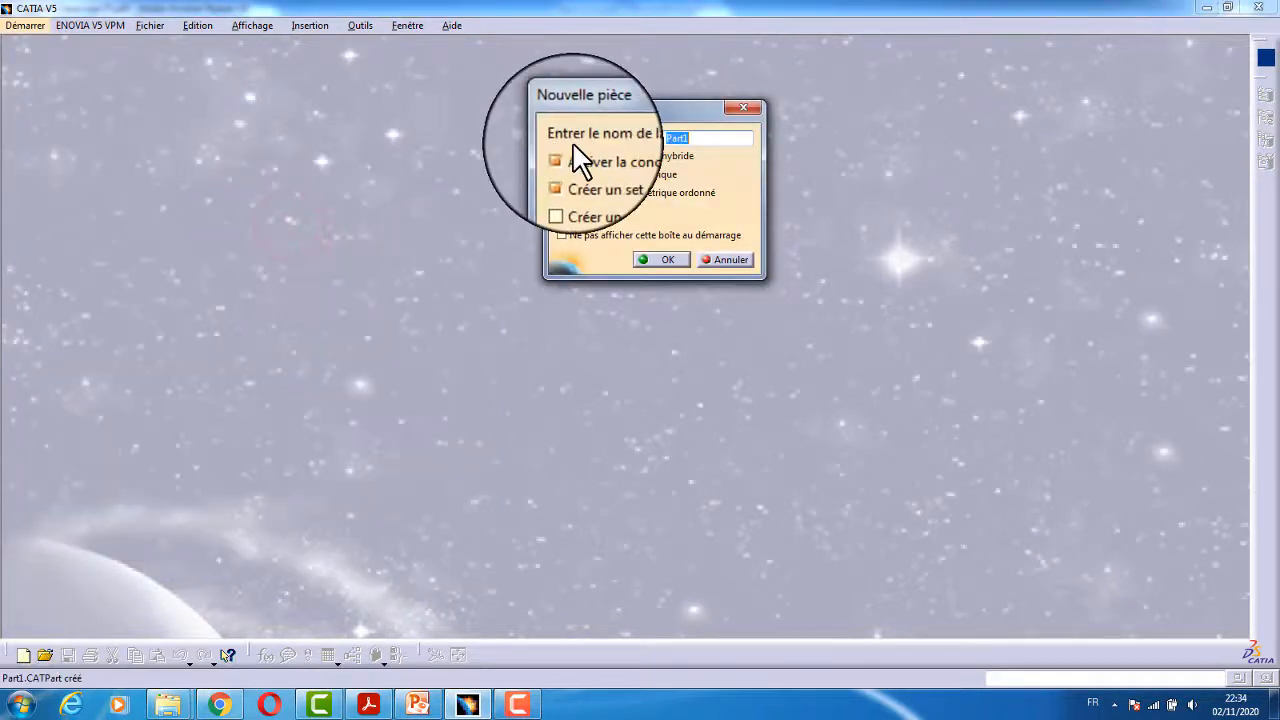
type("TEST")
key("Return")
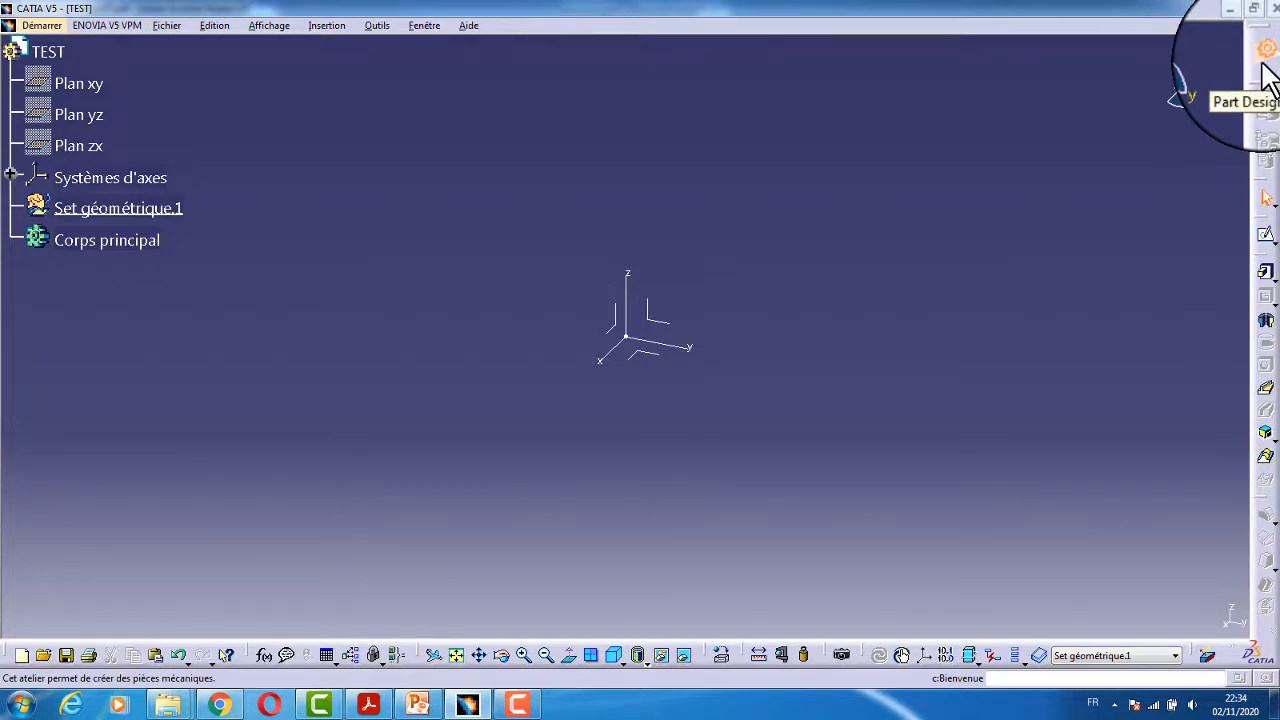
Start a new sketch on the yz plane.
left_click(1266, 238)
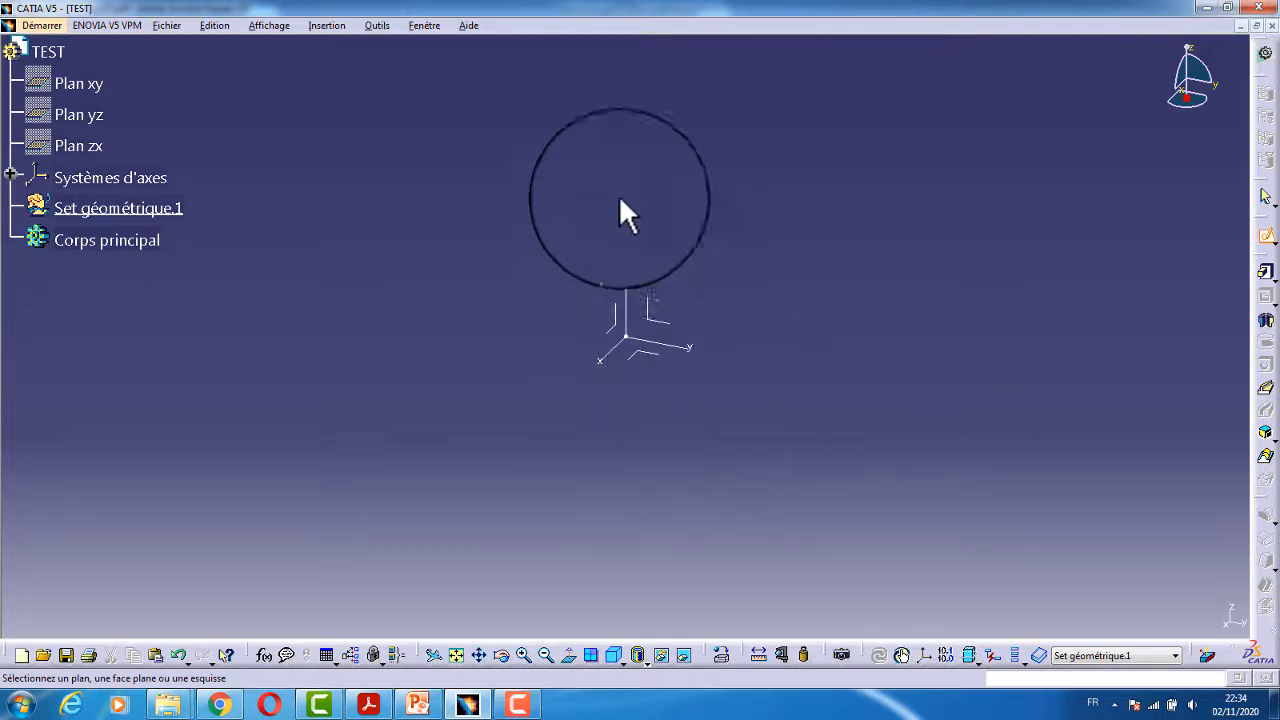
left_click(660, 322)
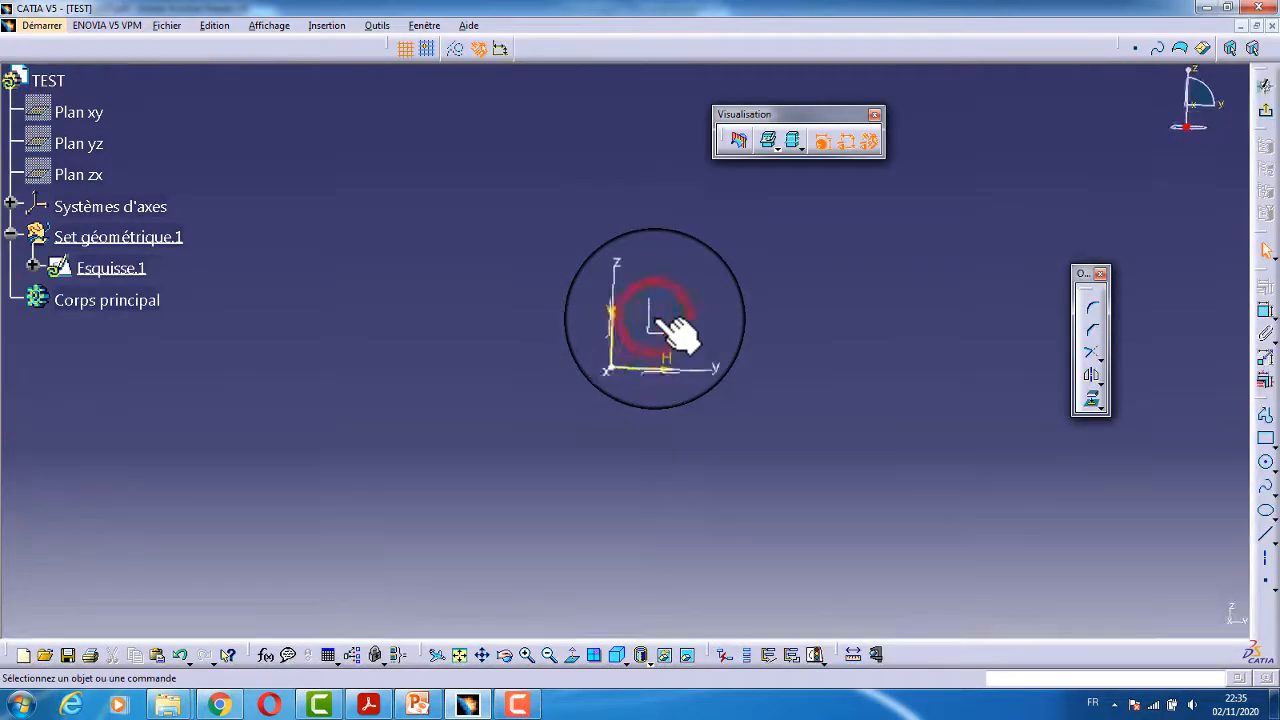
mouse_move(700, 315)
middle_mouse_down()
mouse_move(756, 350)
mouse_move(726, 367)
mouse_move(737, 337)
mouse_move(609, 311)
mouse_move(532, 405)
mouse_move(426, 410)
mouse_move(451, 370)
mouse_move(465, 384)
middle_mouse_up()
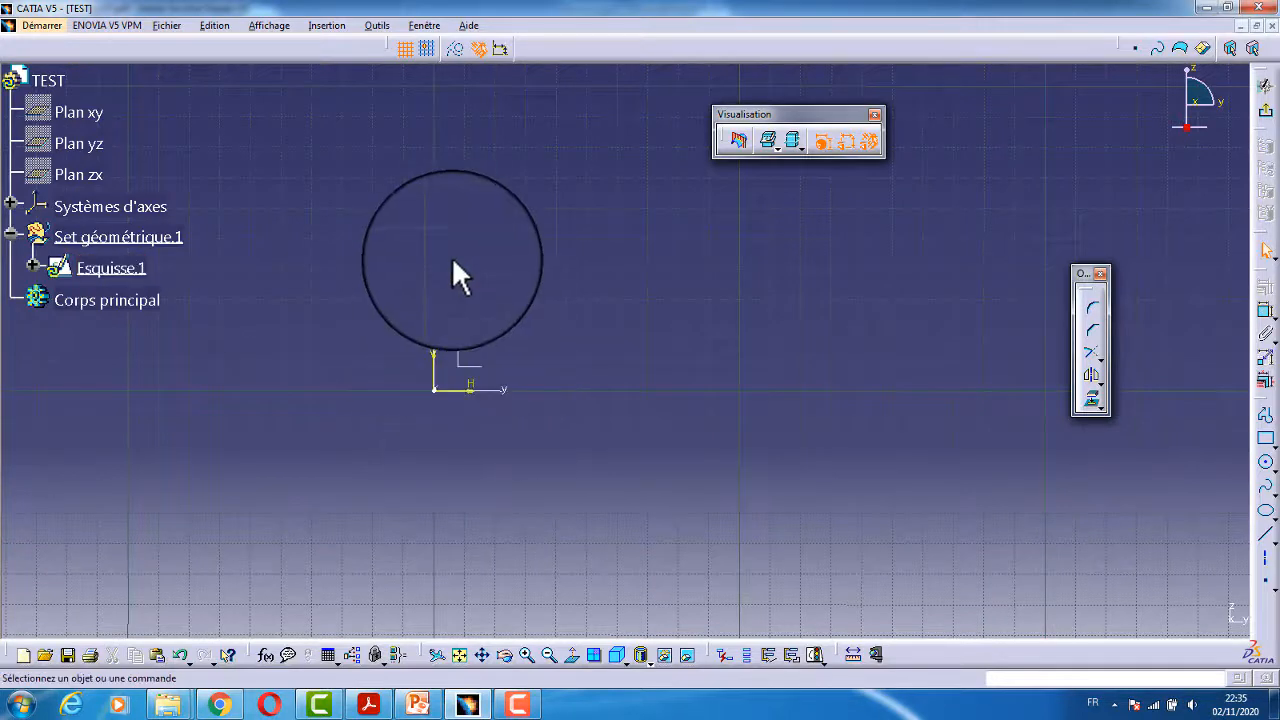
middle_click_drag(451, 256, 442, 309)
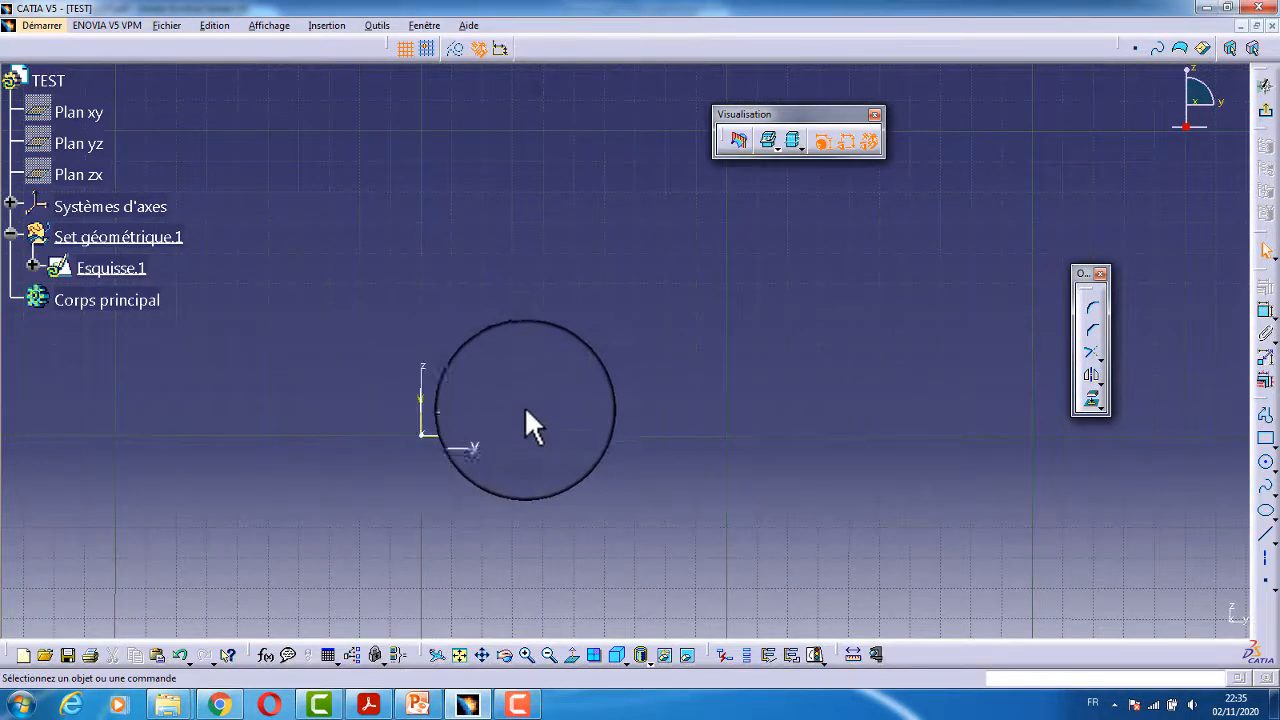
Hide the horizontal and vertical axes of the sketch's reference frame.
left_click(461, 436)
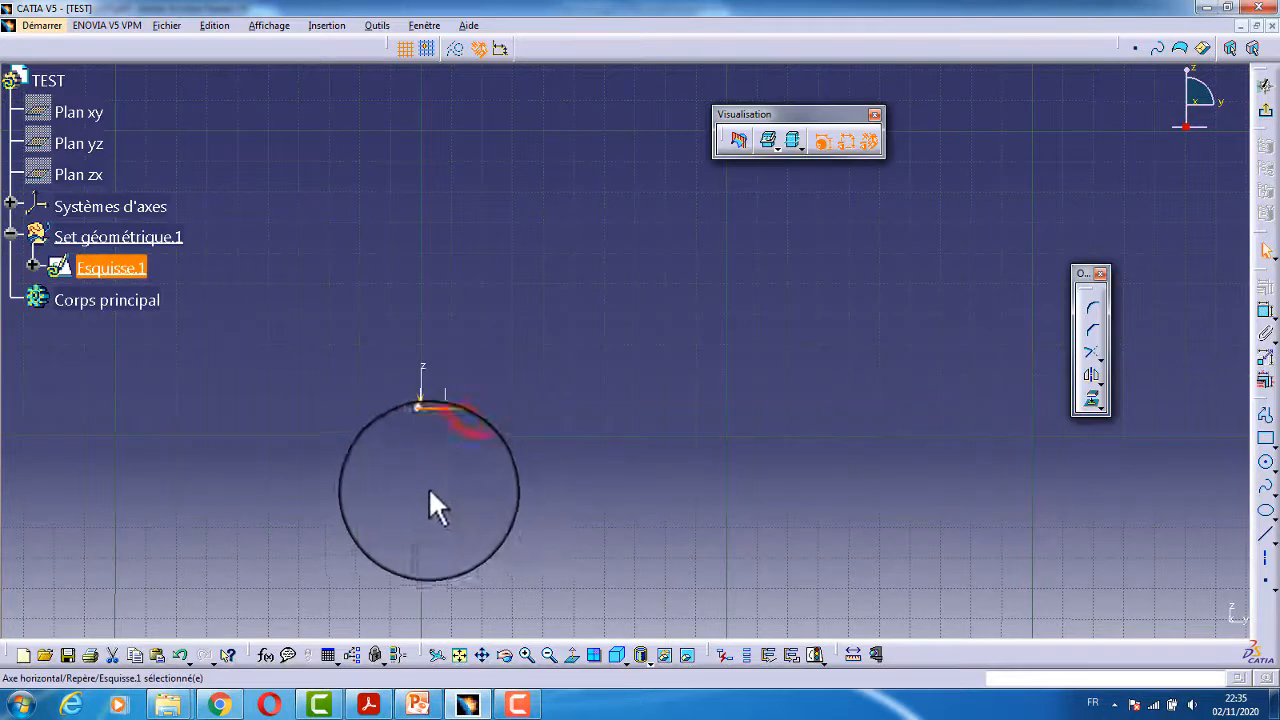
right_click(418, 407)
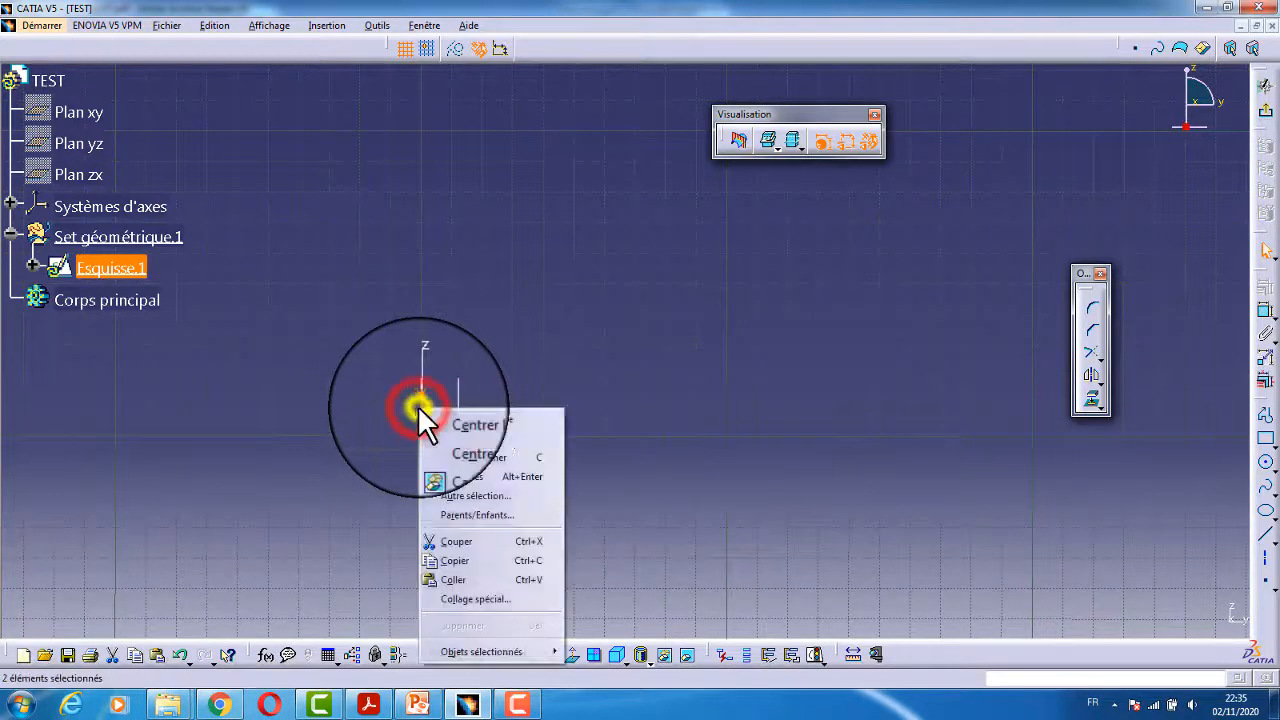
left_click(448, 454)
mouse_move(532, 359)
left_mouse_down()
mouse_move(530, 409)
mouse_move(512, 433)
mouse_move(395, 409)
mouse_move(541, 331)
left_mouse_up()
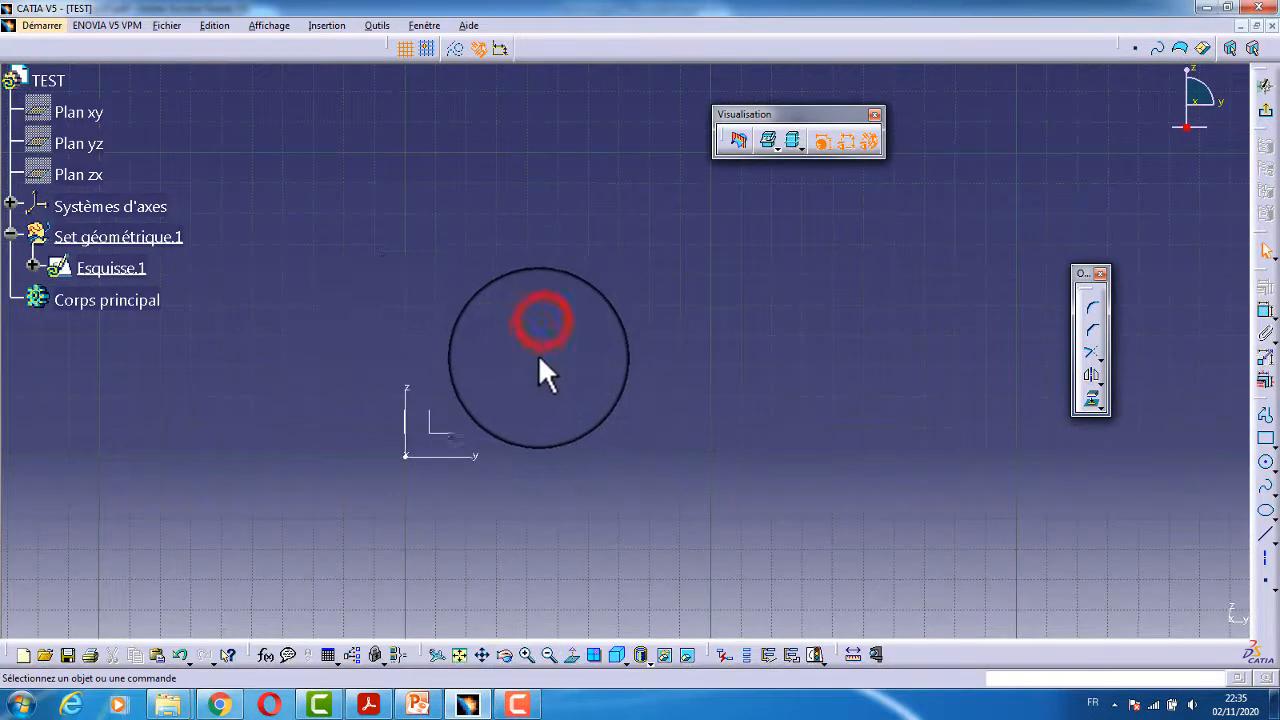
Move the two floating toolbars away from the middle of the sketch area.
mouse_move(1079, 271)
left_mouse_down()
mouse_move(1132, 278)
mouse_move(1168, 304)
left_mouse_up()
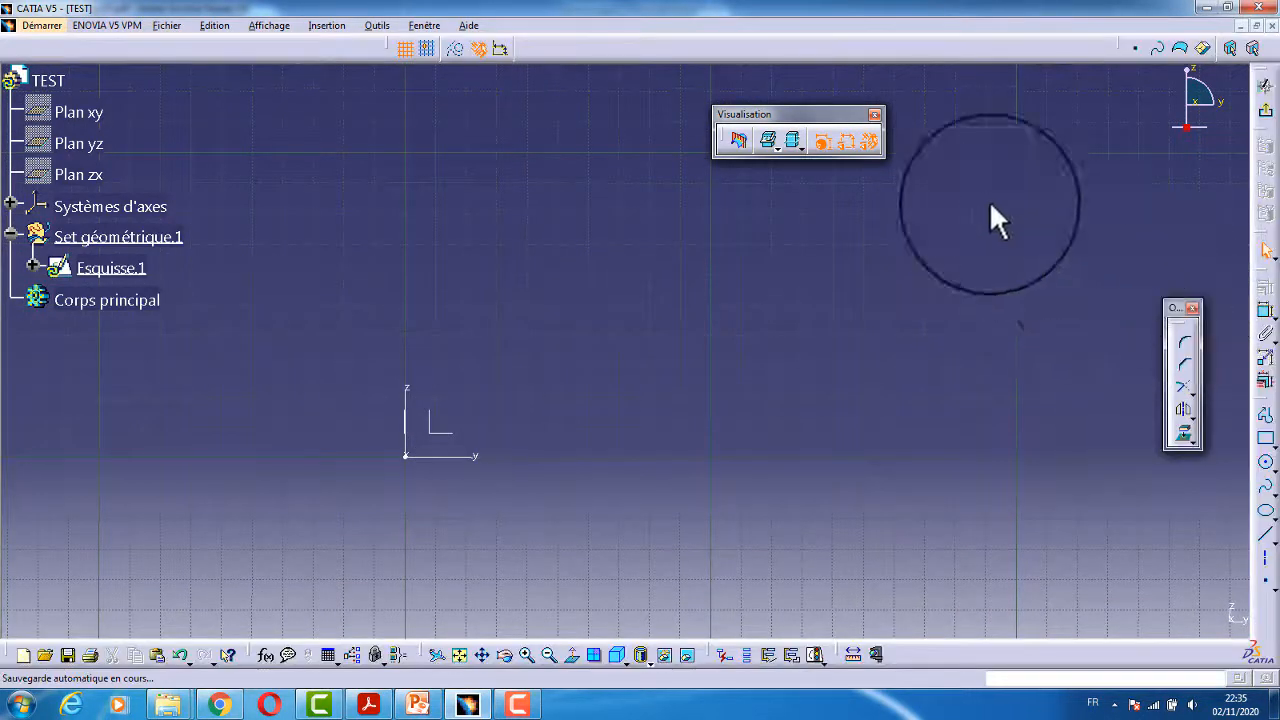
left_click_drag(823, 115, 956, 87)
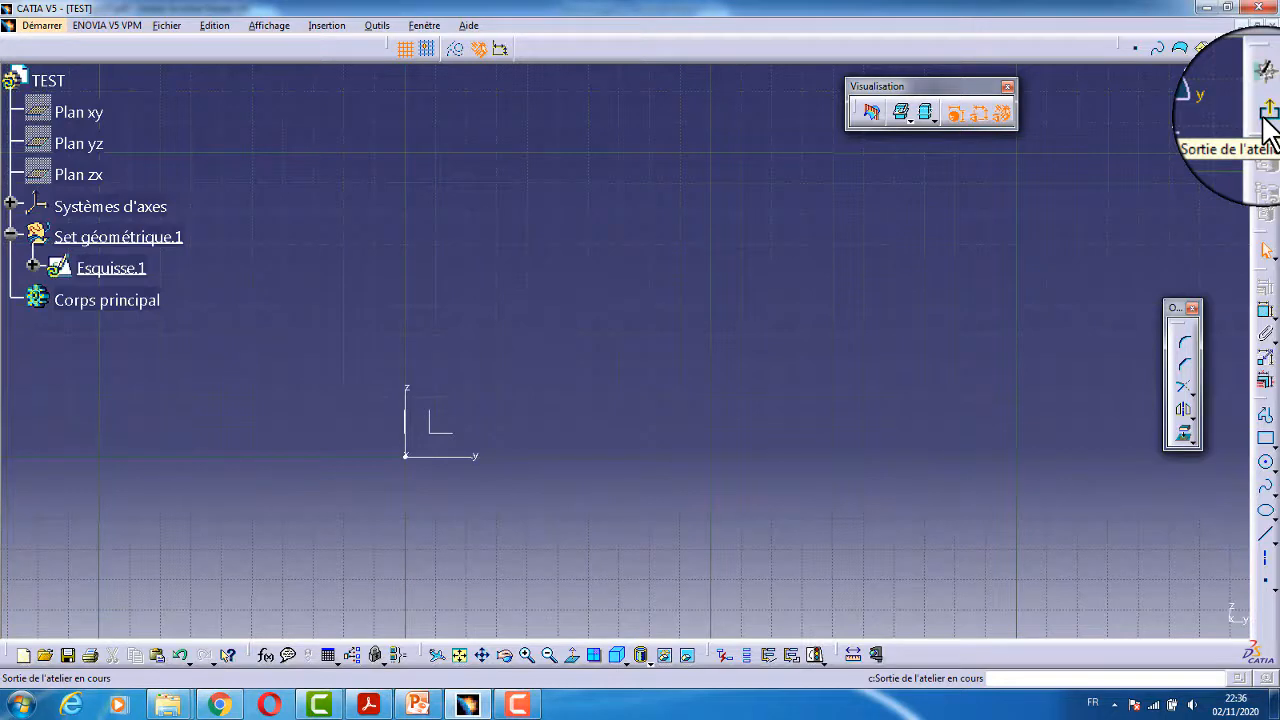
left_click(1266, 110)
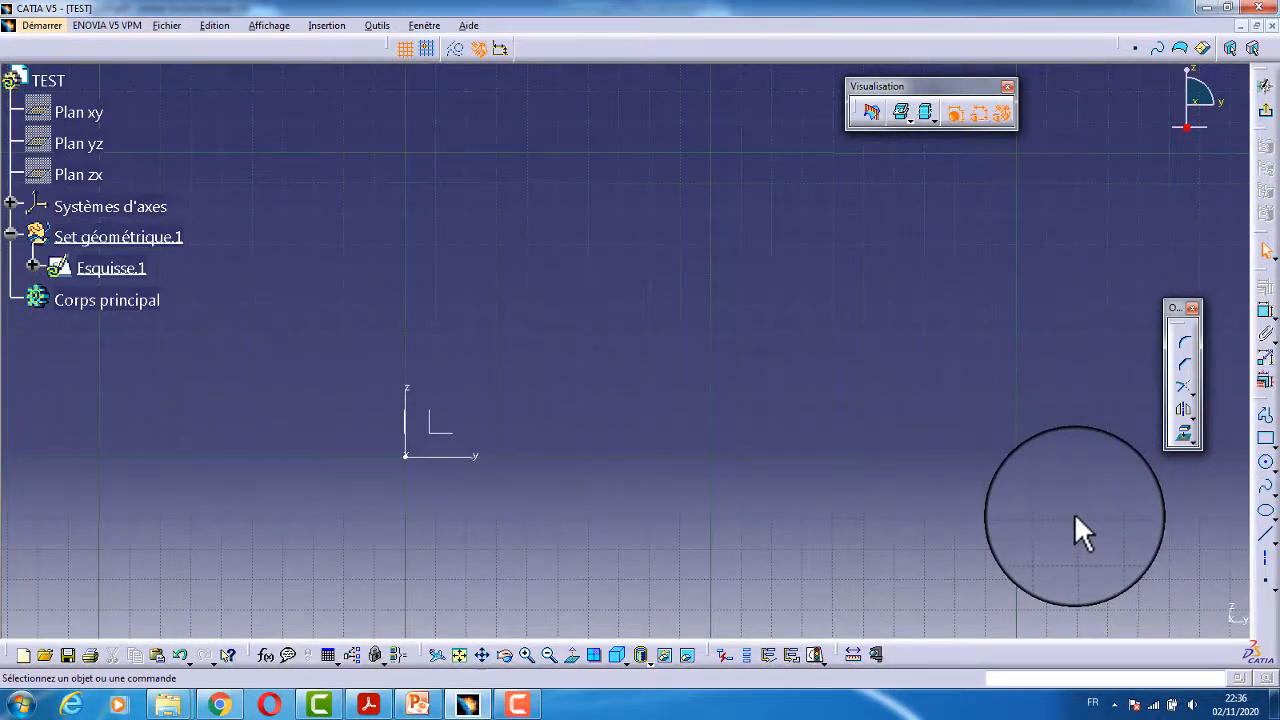
Sketch a slightly inclined line rising to the right, above and to the right of the sketch origin.
left_click(1268, 545)
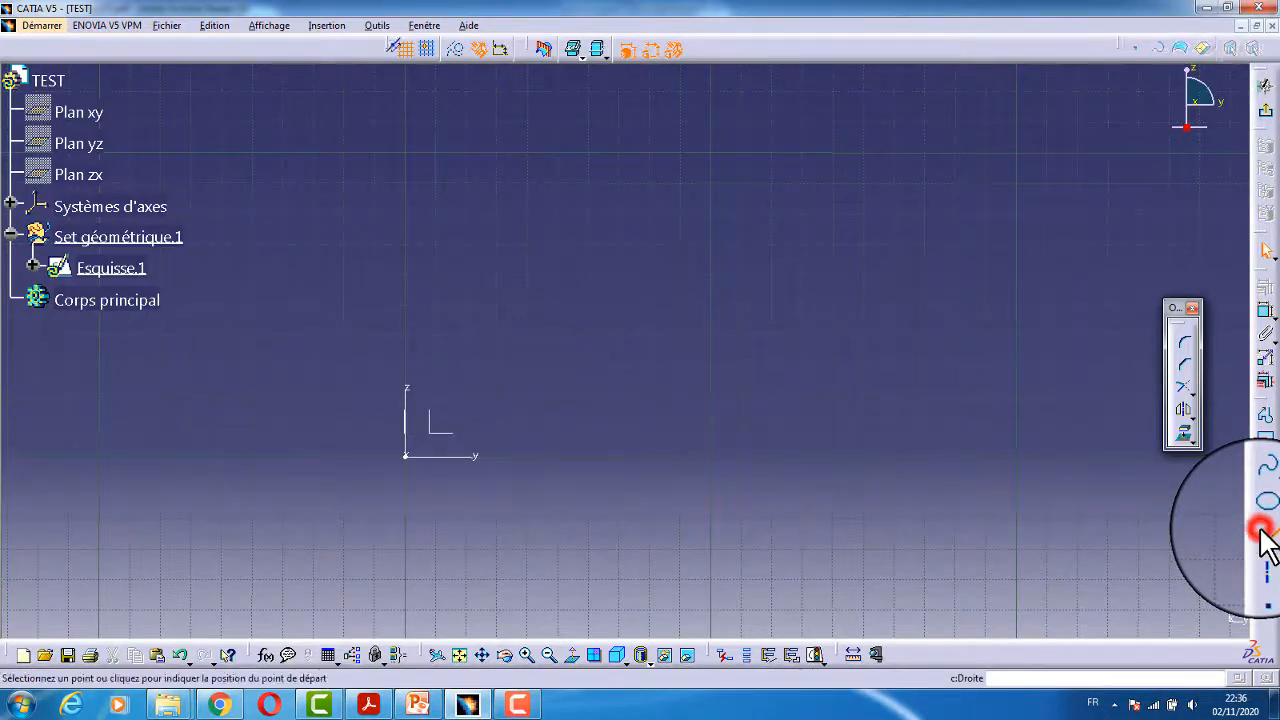
left_click(640, 280)
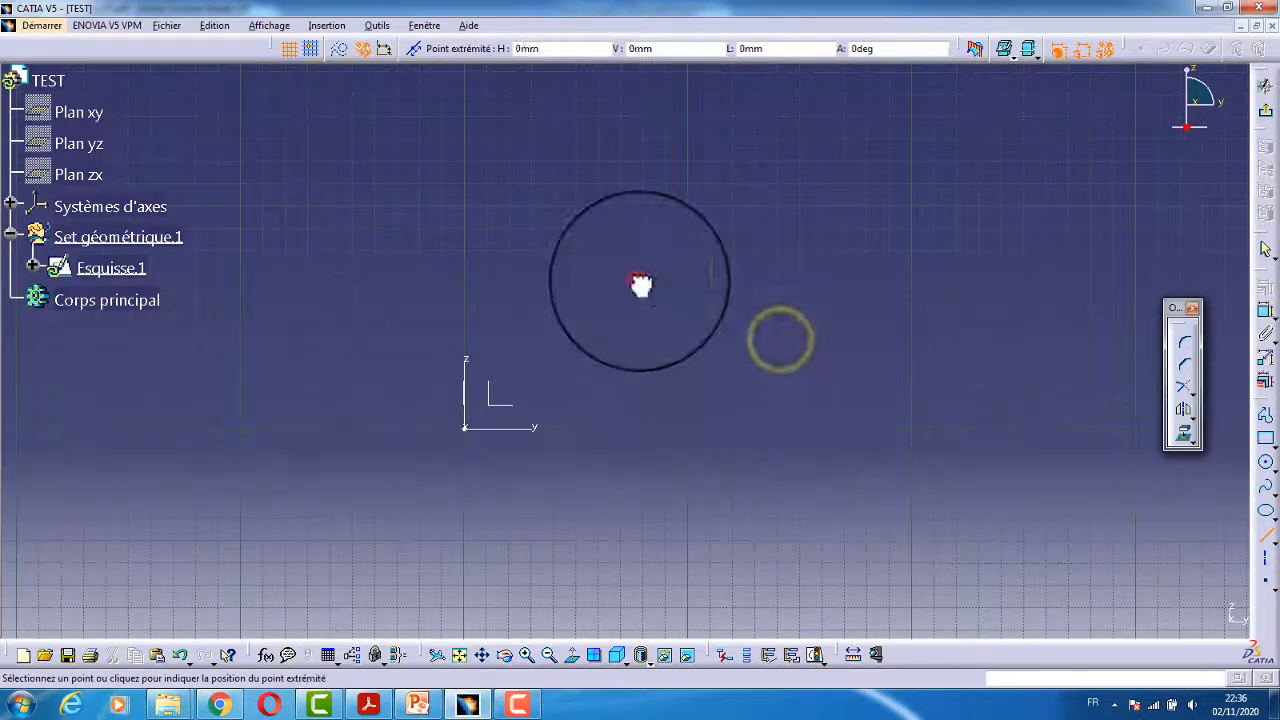
left_click(838, 220)
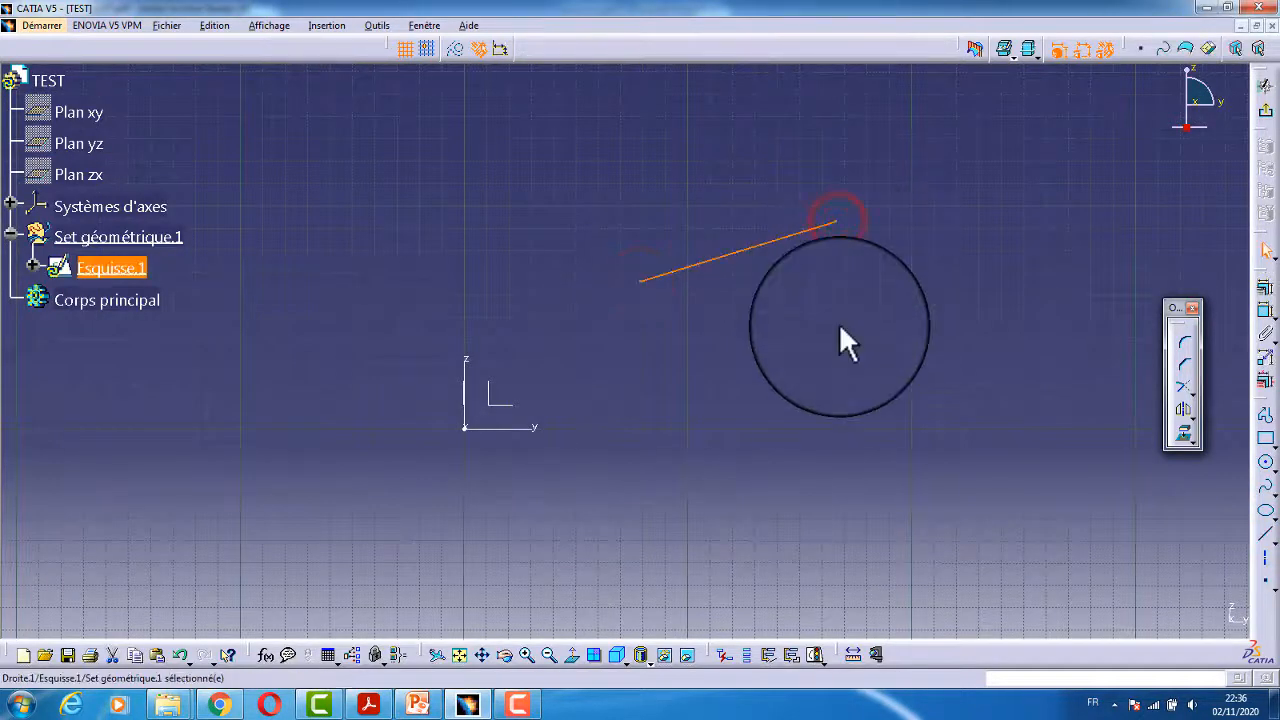
middle_click_drag(840, 330, 677, 400)
left_click(668, 344)
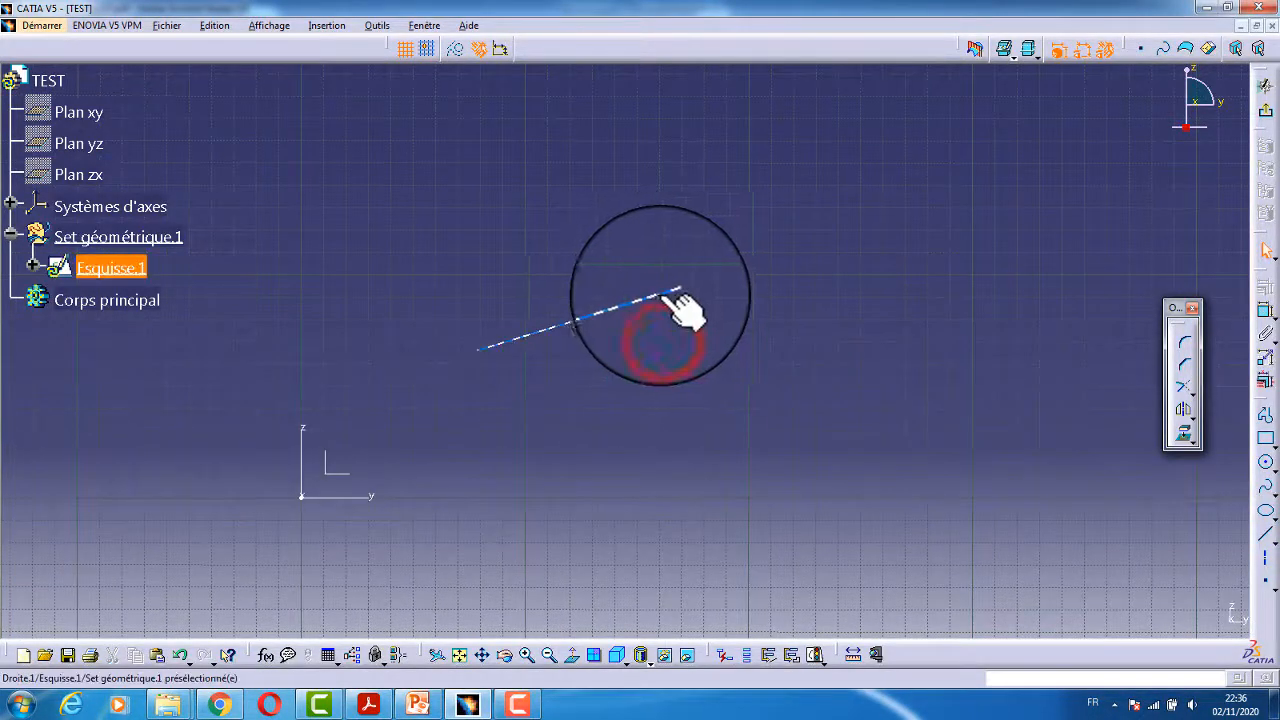
Place a horizontal infinite line about 10 mm above the sketch origin and delete the sketched lines.
left_click(1266, 536)
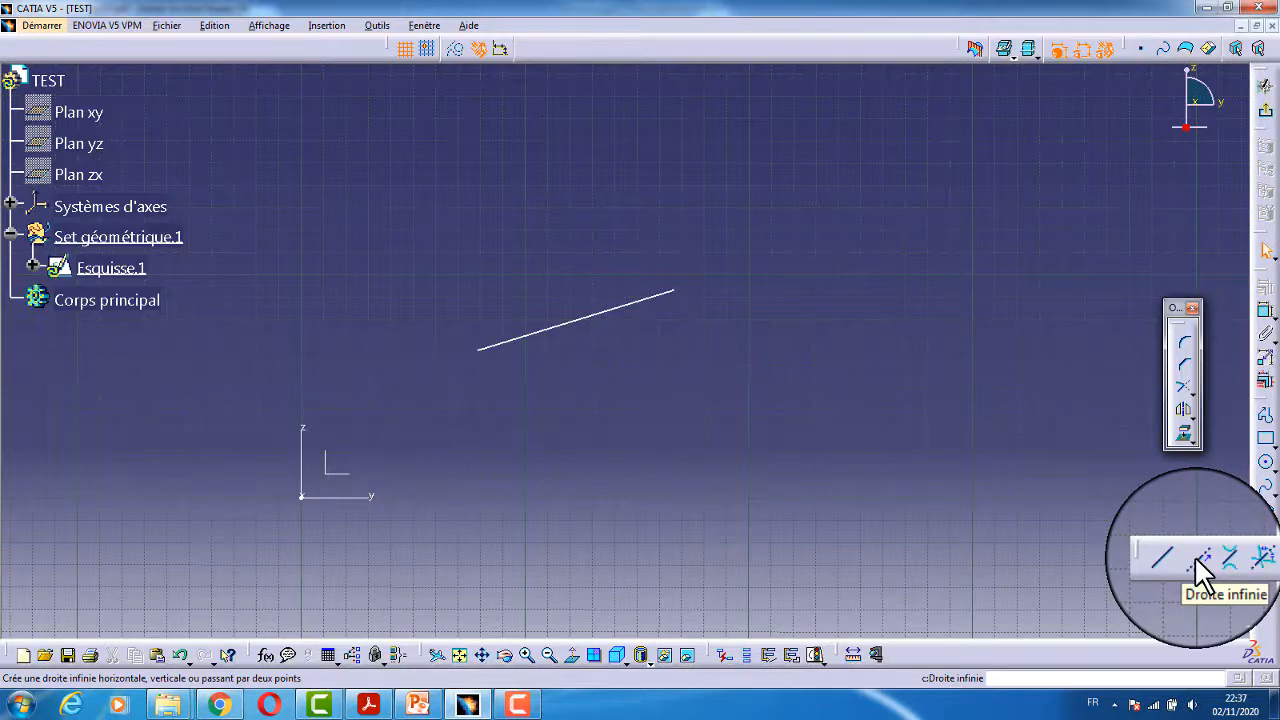
left_click(1194, 556)
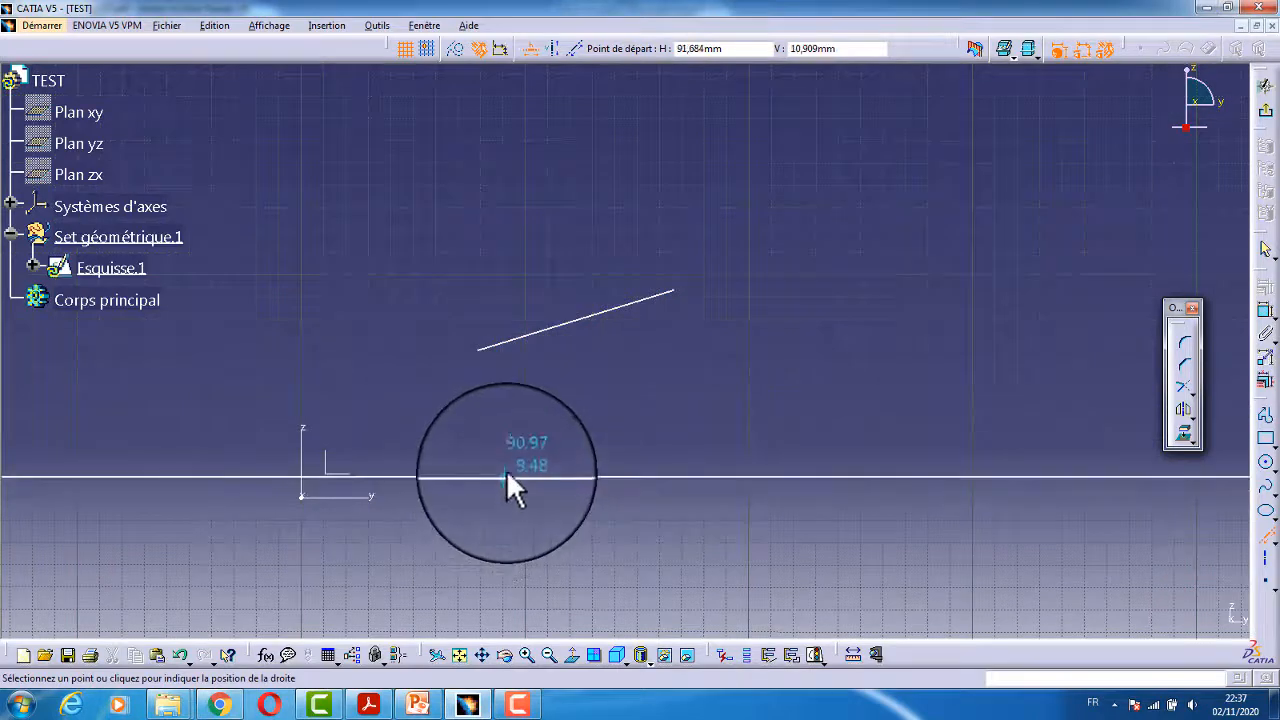
left_click(507, 473)
key("Delete")
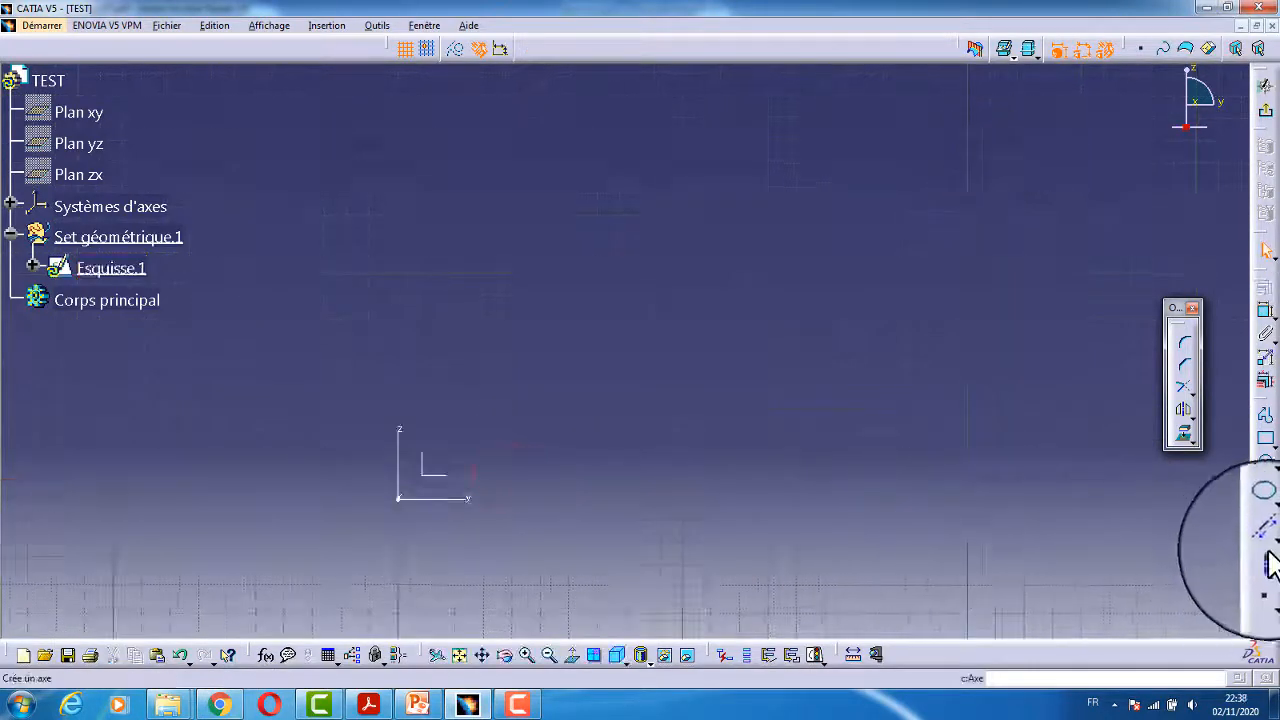
Sketch two circles one above the other, each about 18 mm in radius, to the right of the sketch origin.
left_click(1271, 545)
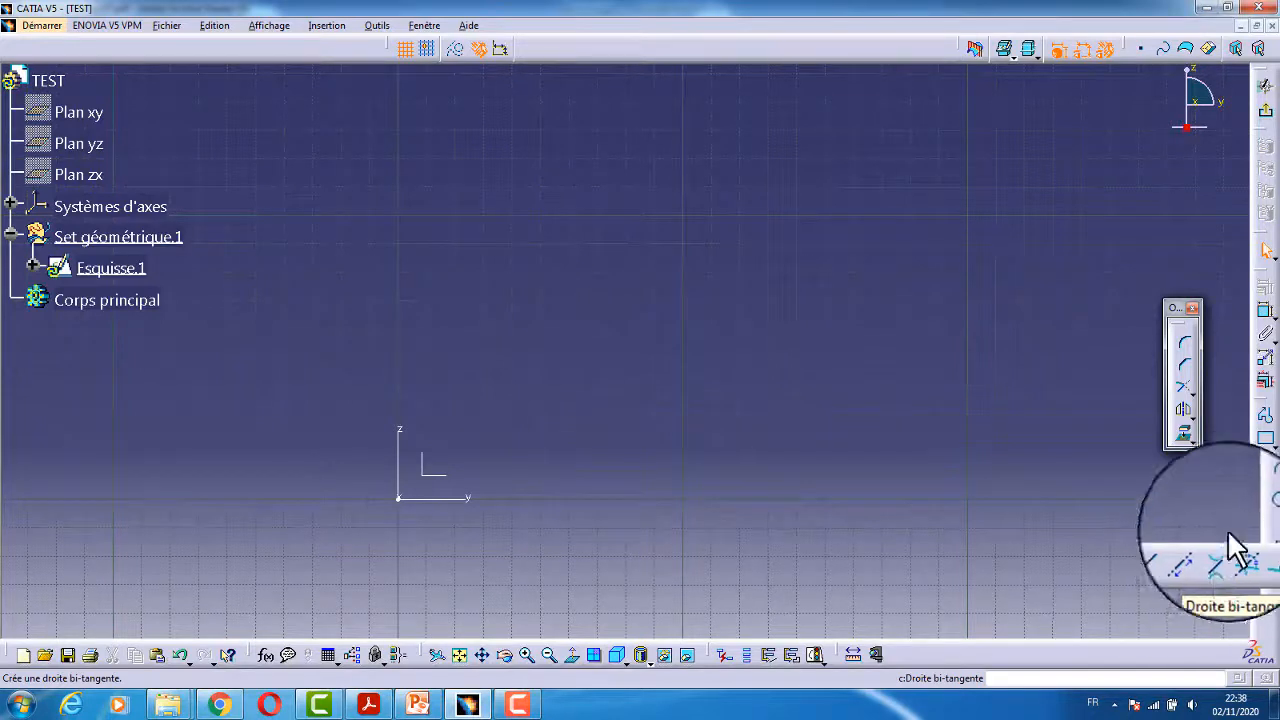
left_click(1266, 462)
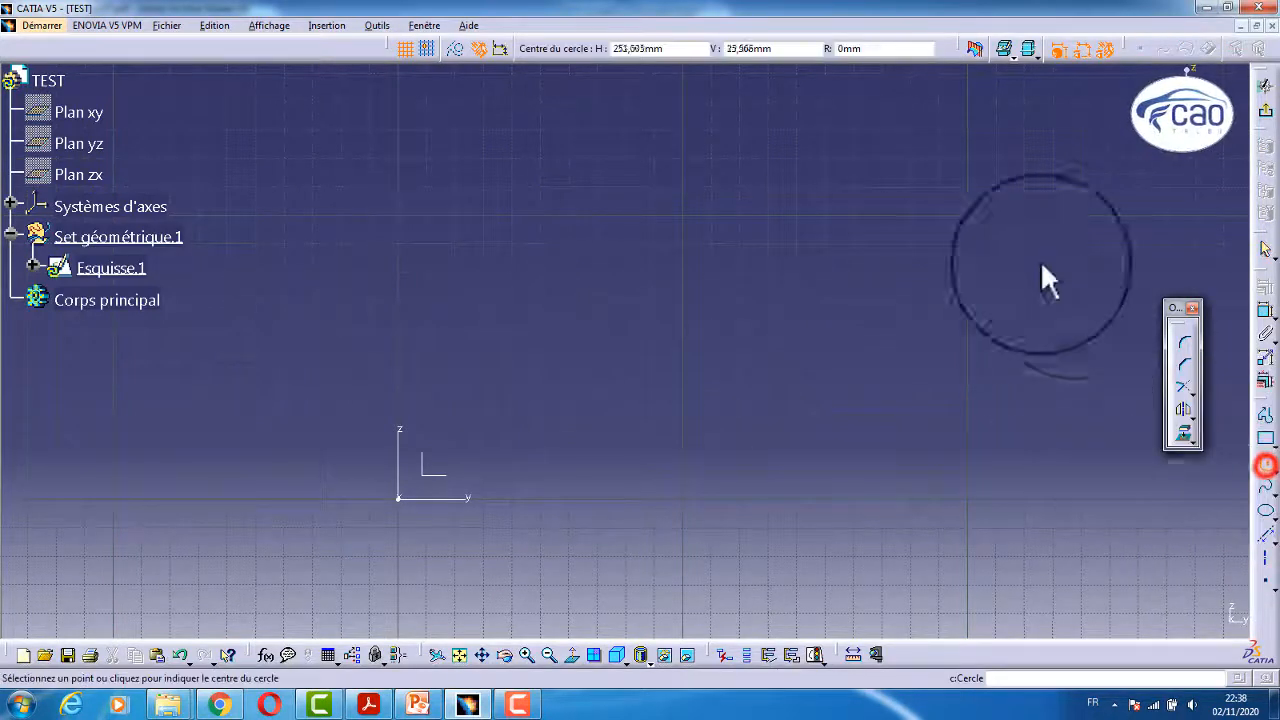
left_click(673, 150)
left_click(703, 195)
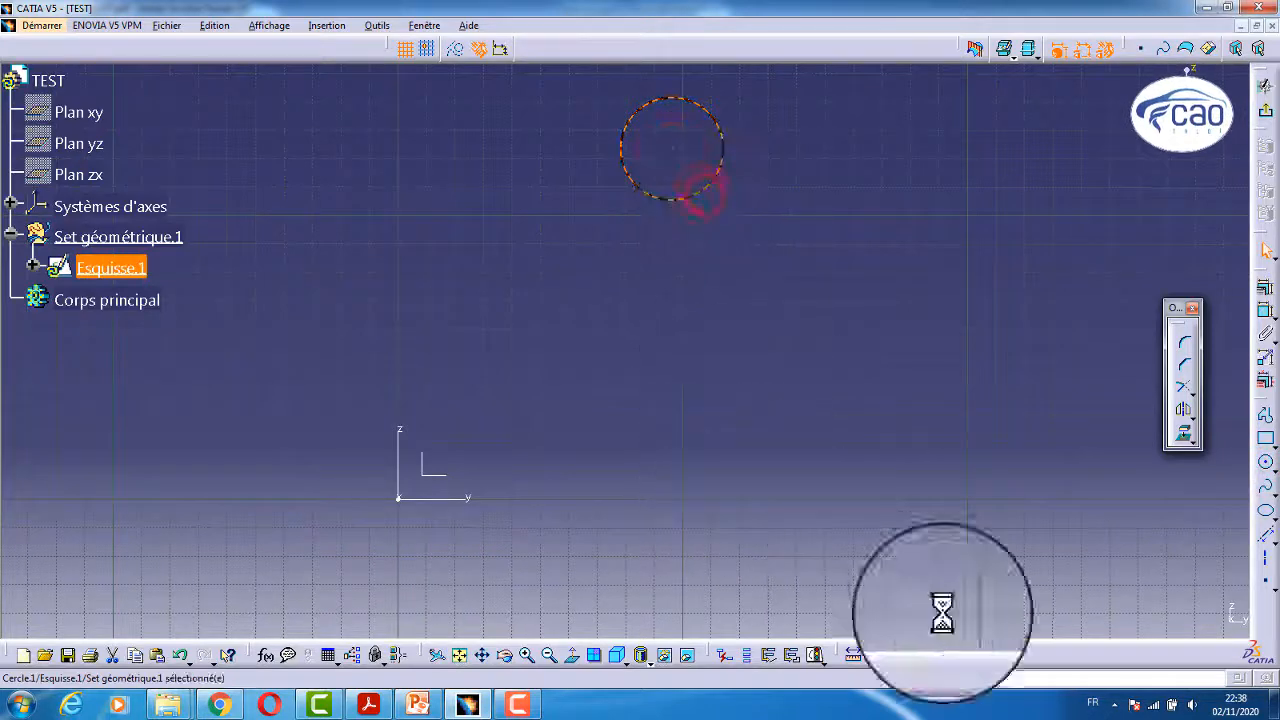
left_click(1266, 462)
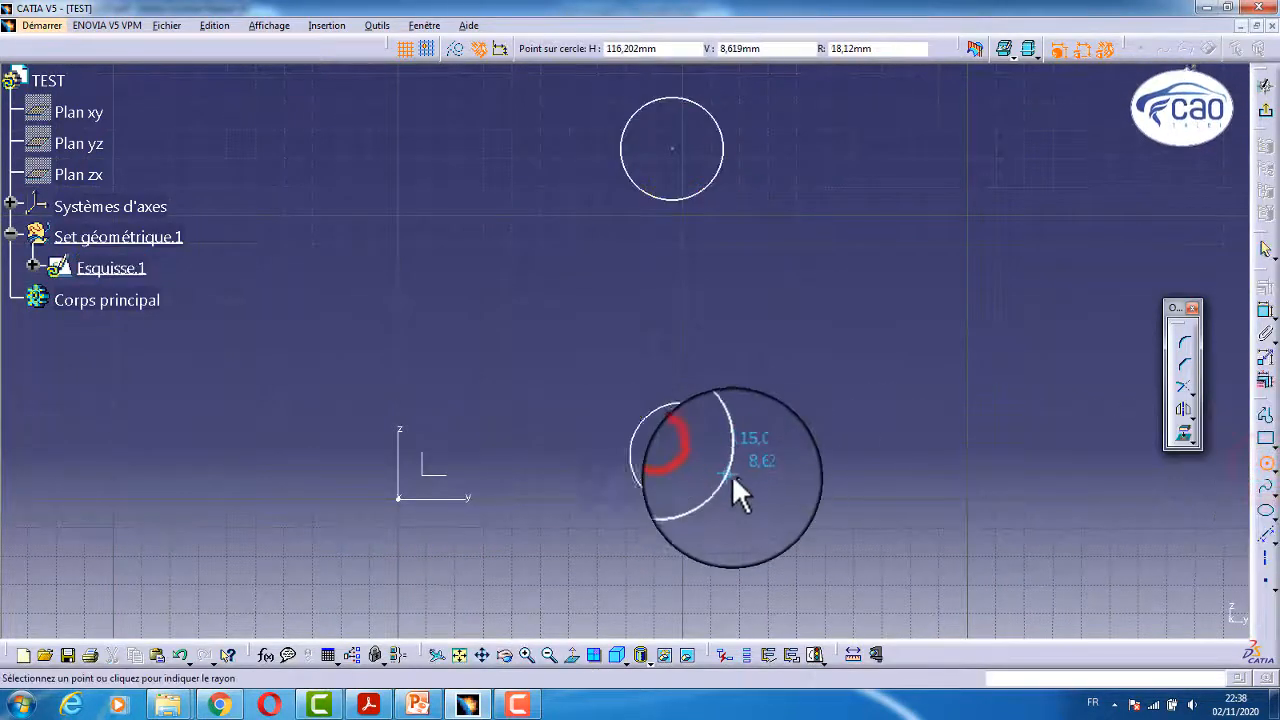
left_click(732, 474)
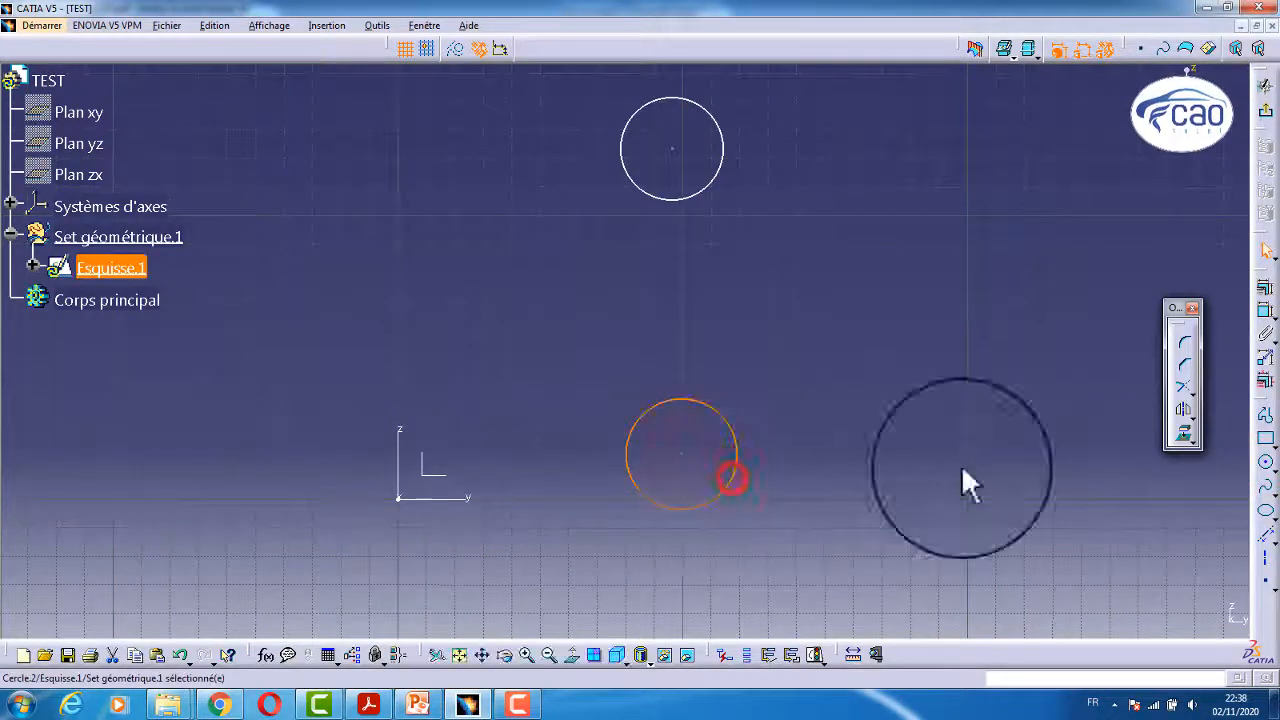
Draw a bi-tangent line from the right side of the upper circle to the left side of the lower circle.
left_click(1271, 546)
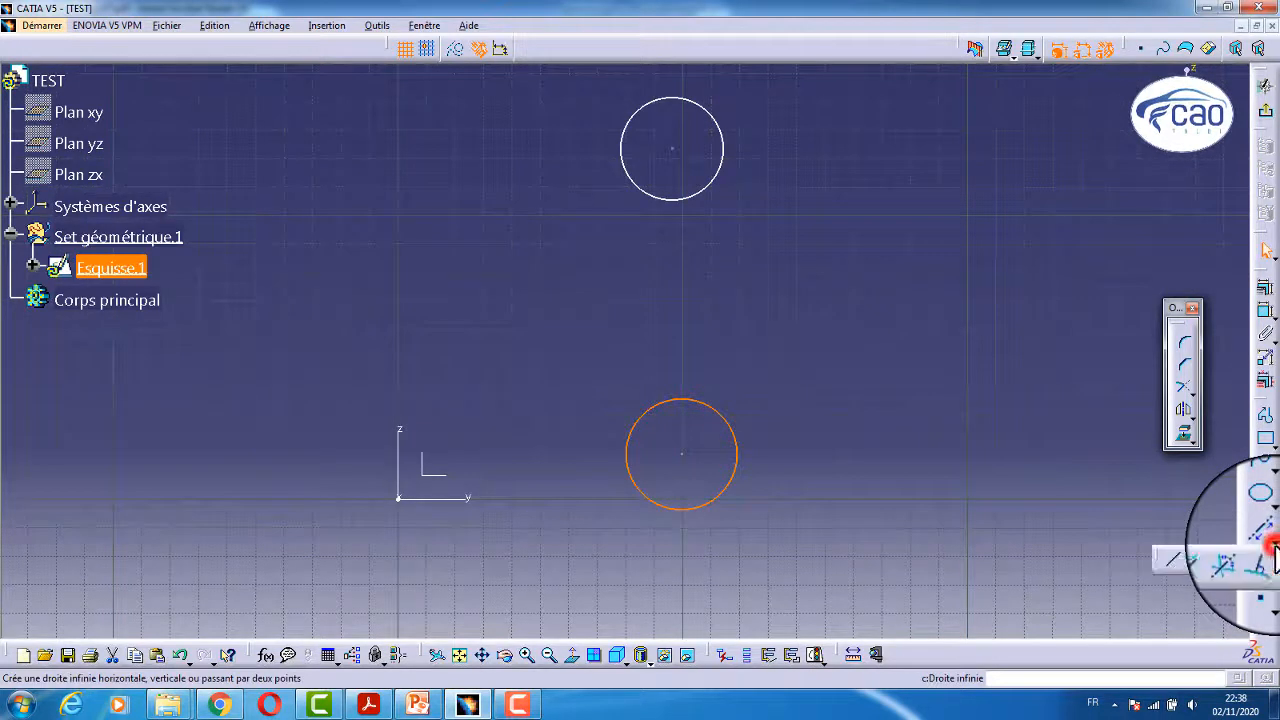
left_click(1221, 562)
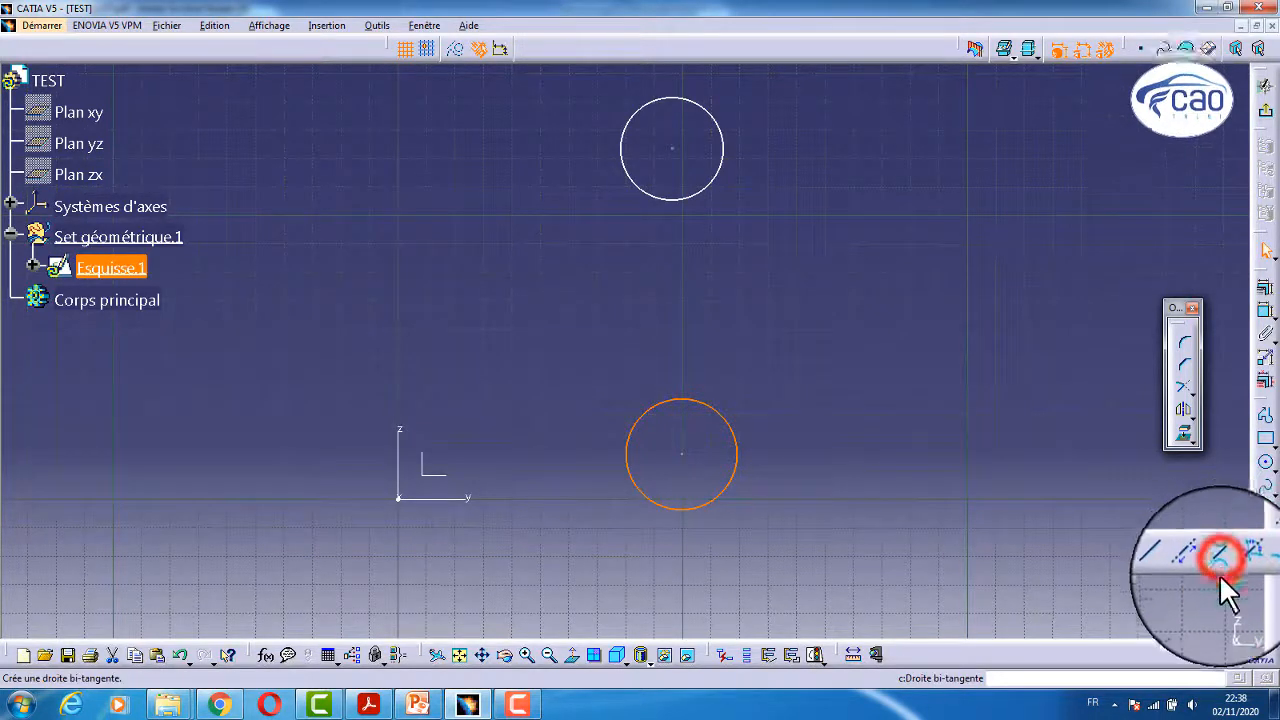
left_click(716, 178)
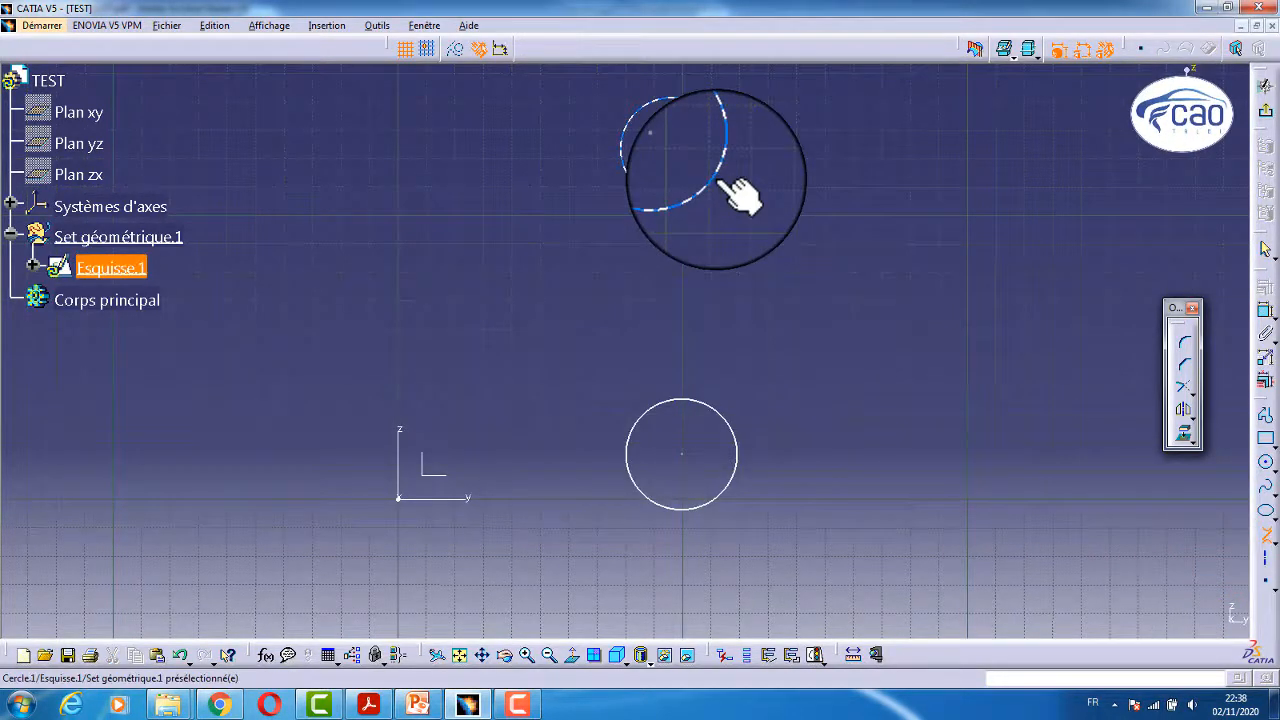
left_click(651, 408)
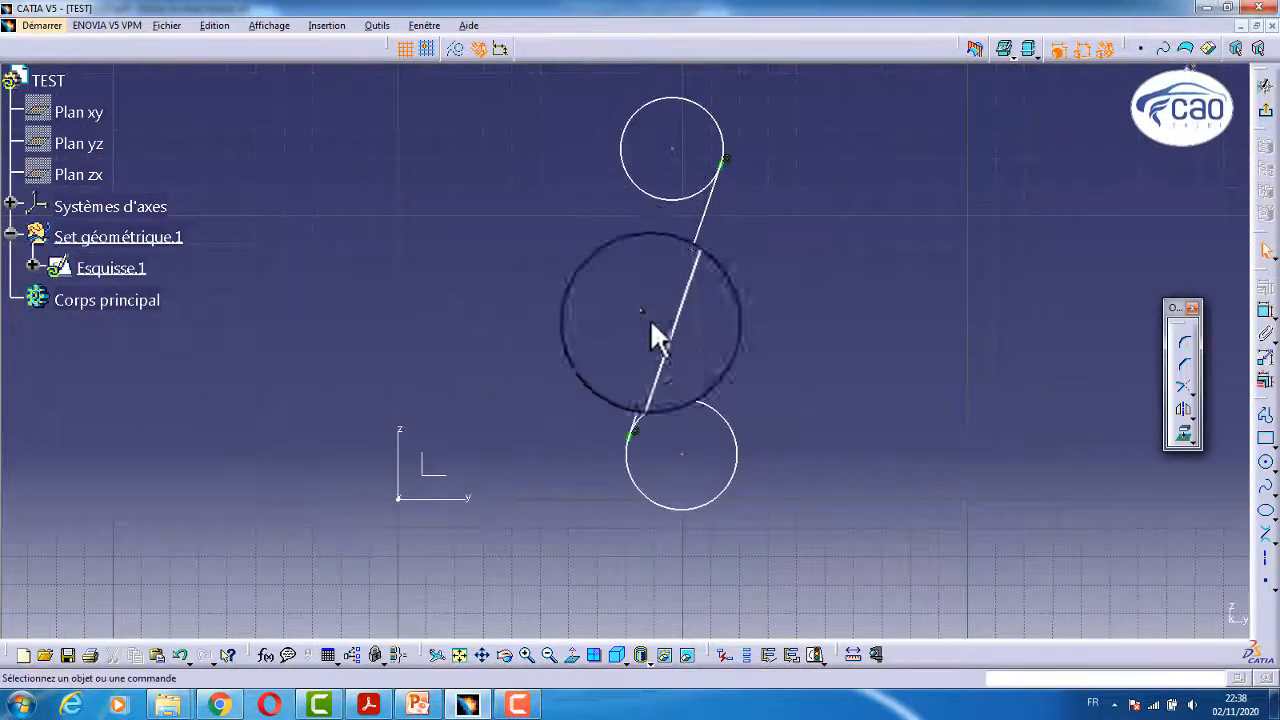
left_click(755, 275)
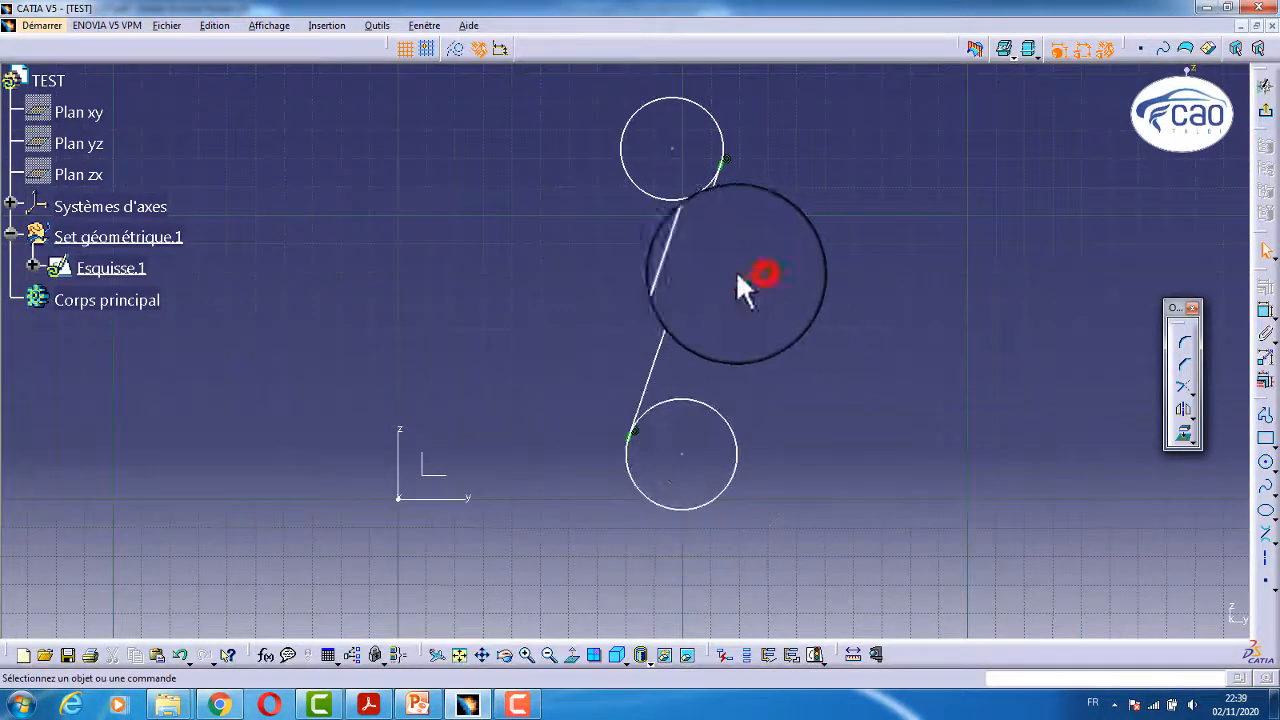
left_click(1266, 535)
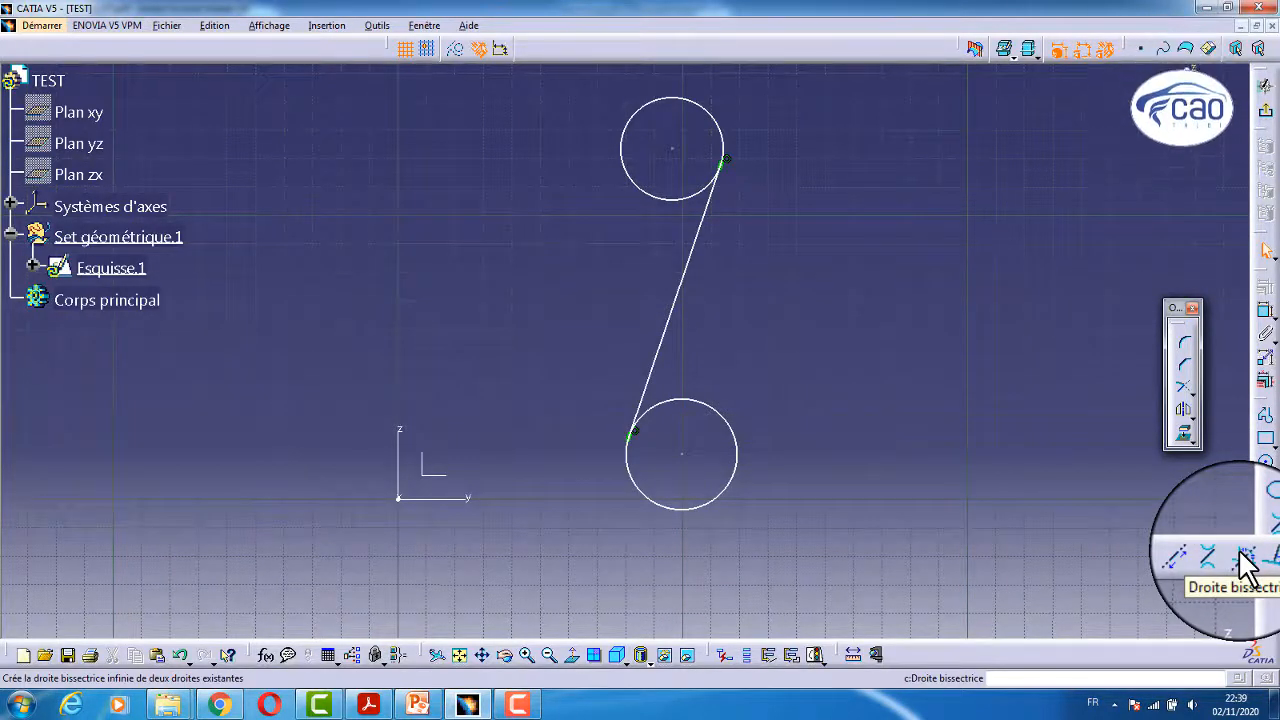
left_click(962, 430)
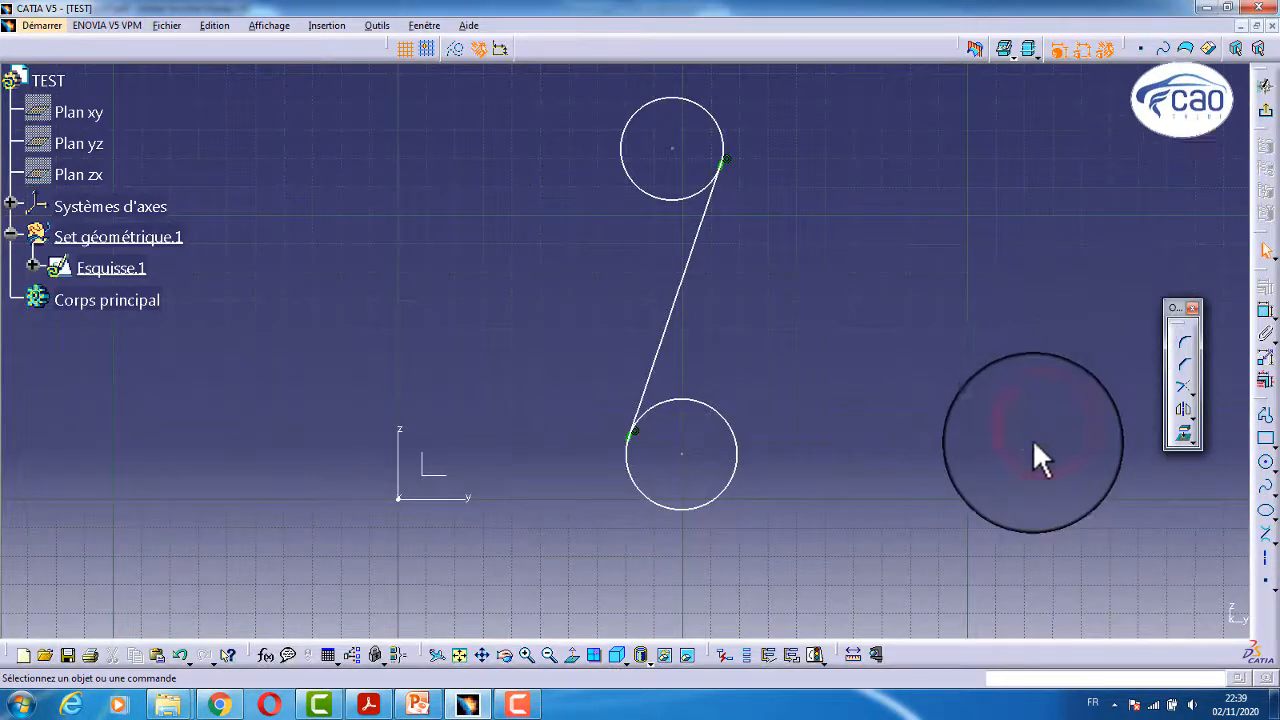
Sketch an inclined line about 85 mm long, running down and to the left, in the empty area right of the circles.
mouse_move(1035, 458)
middle_mouse_down()
mouse_move(731, 480)
mouse_move(706, 500)
middle_mouse_up()
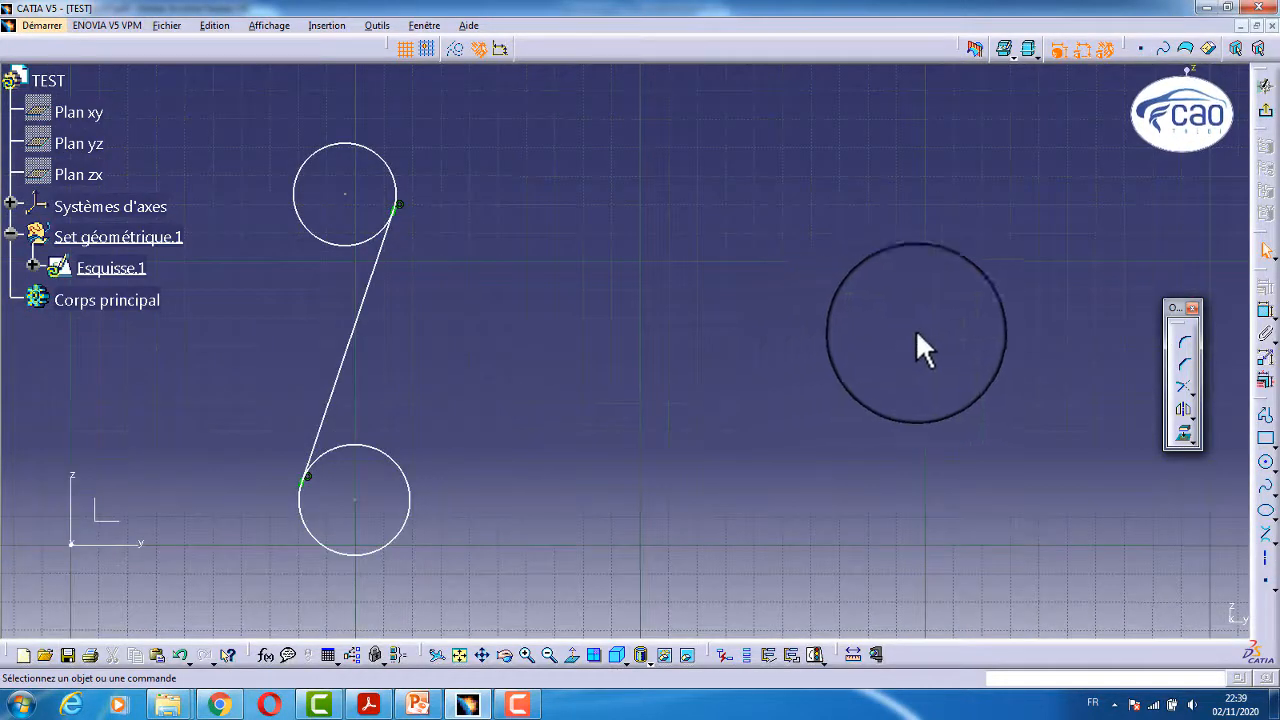
left_click(1272, 545)
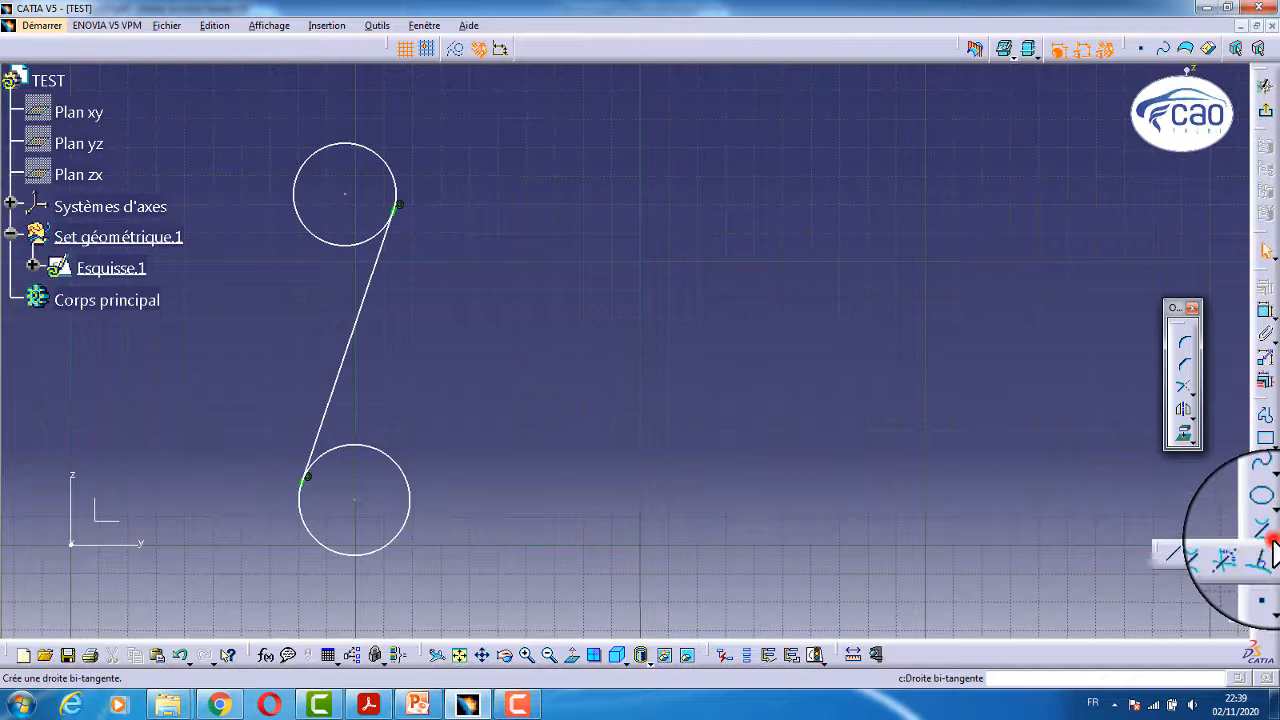
left_click(1167, 554)
middle_click_drag(878, 384, 634, 505)
left_click(692, 210)
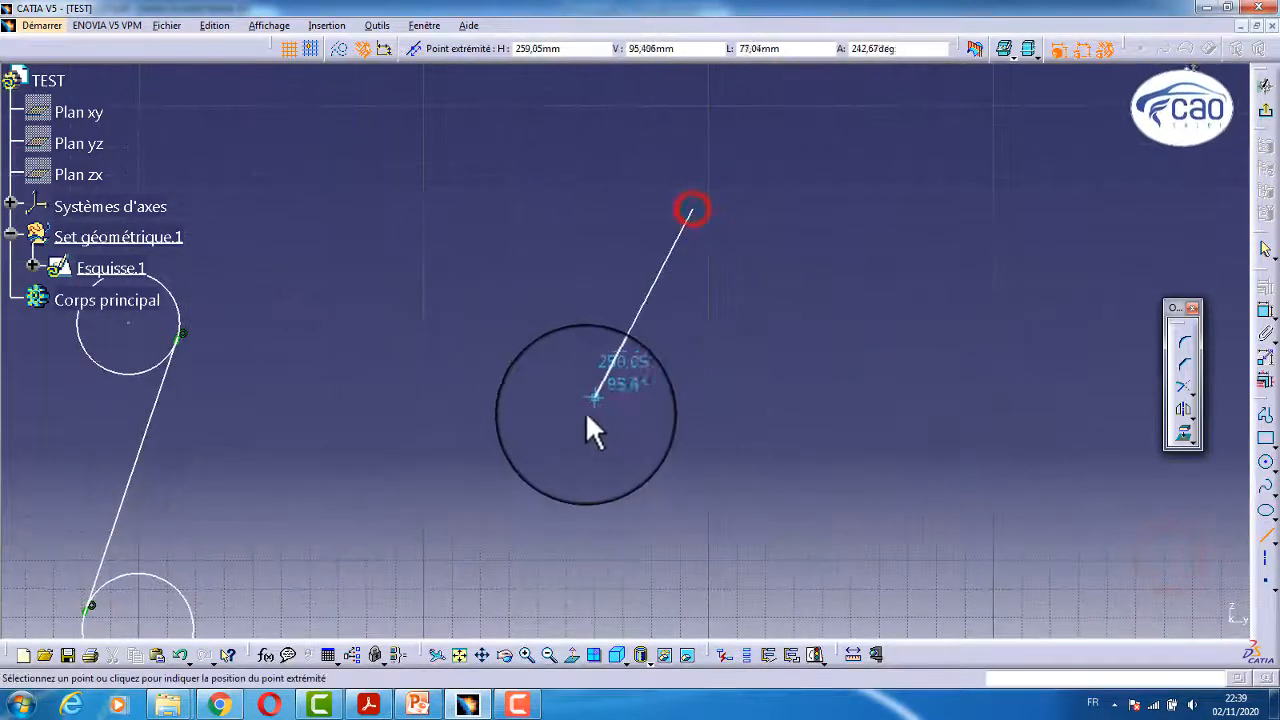
left_click(572, 418)
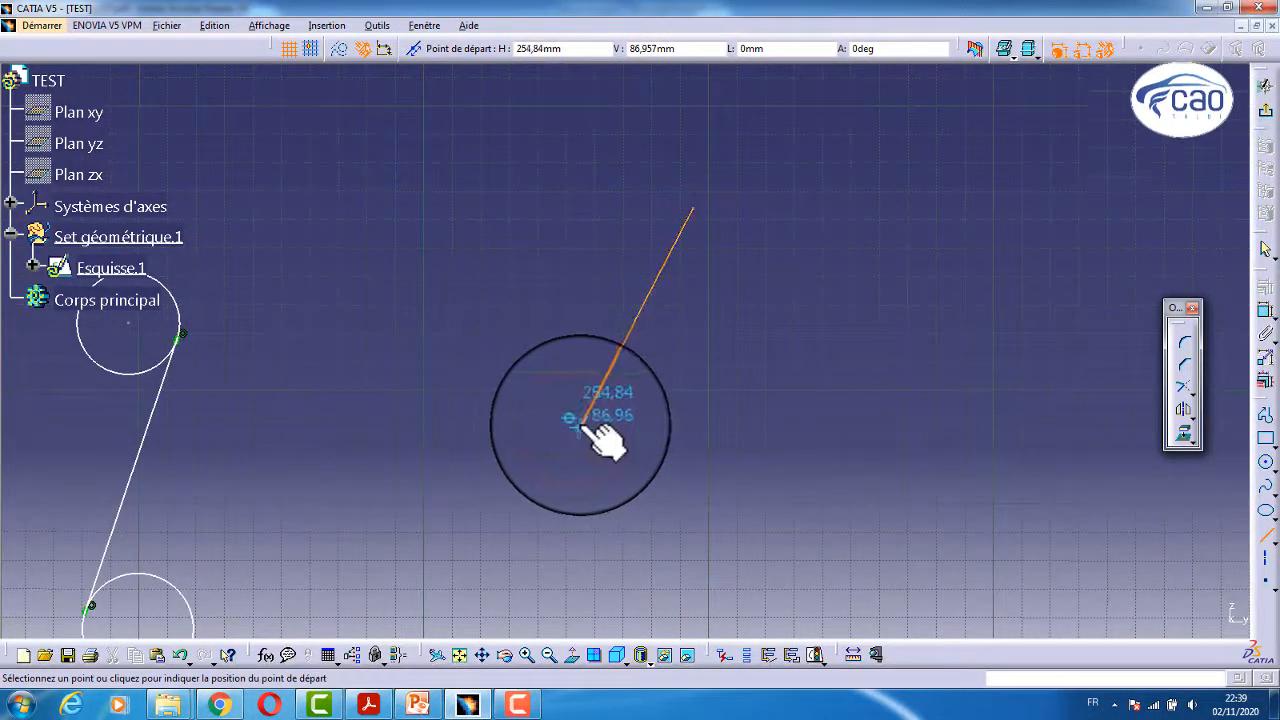
Sketch a second line about 109 mm long from the inclined line's lower end and create the bisecting line between the two.
left_click(580, 424)
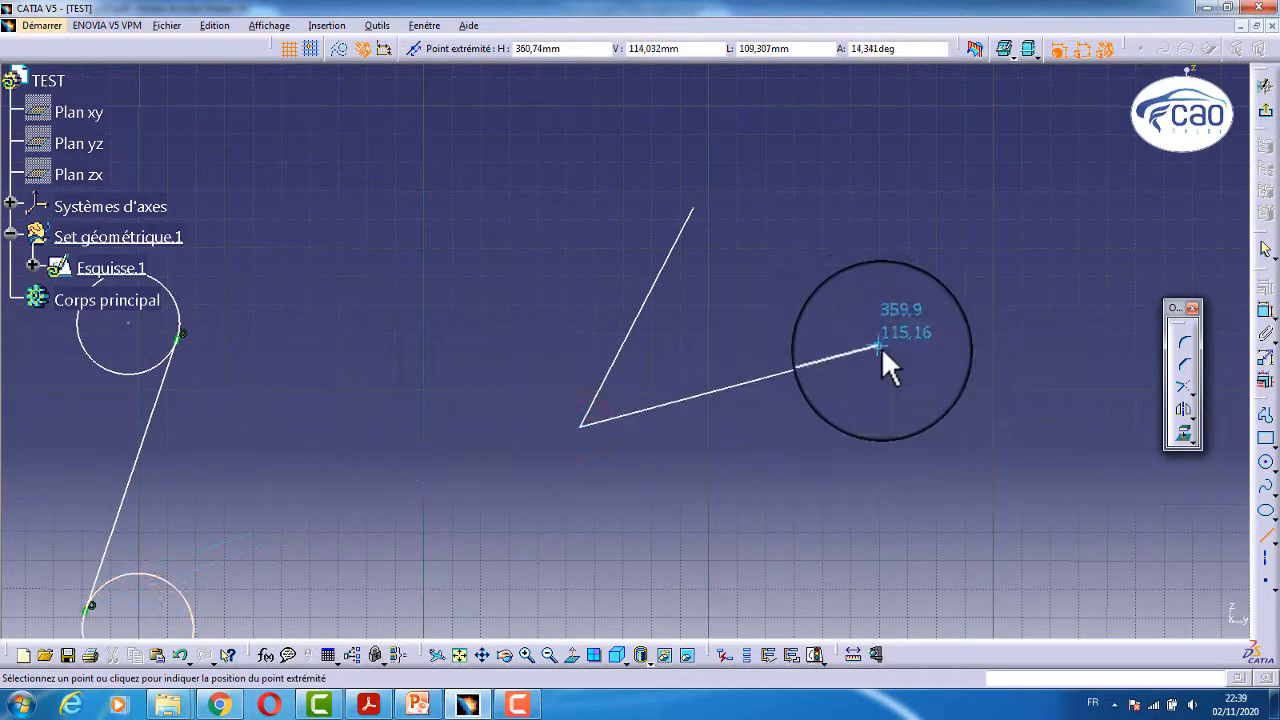
left_click(881, 350)
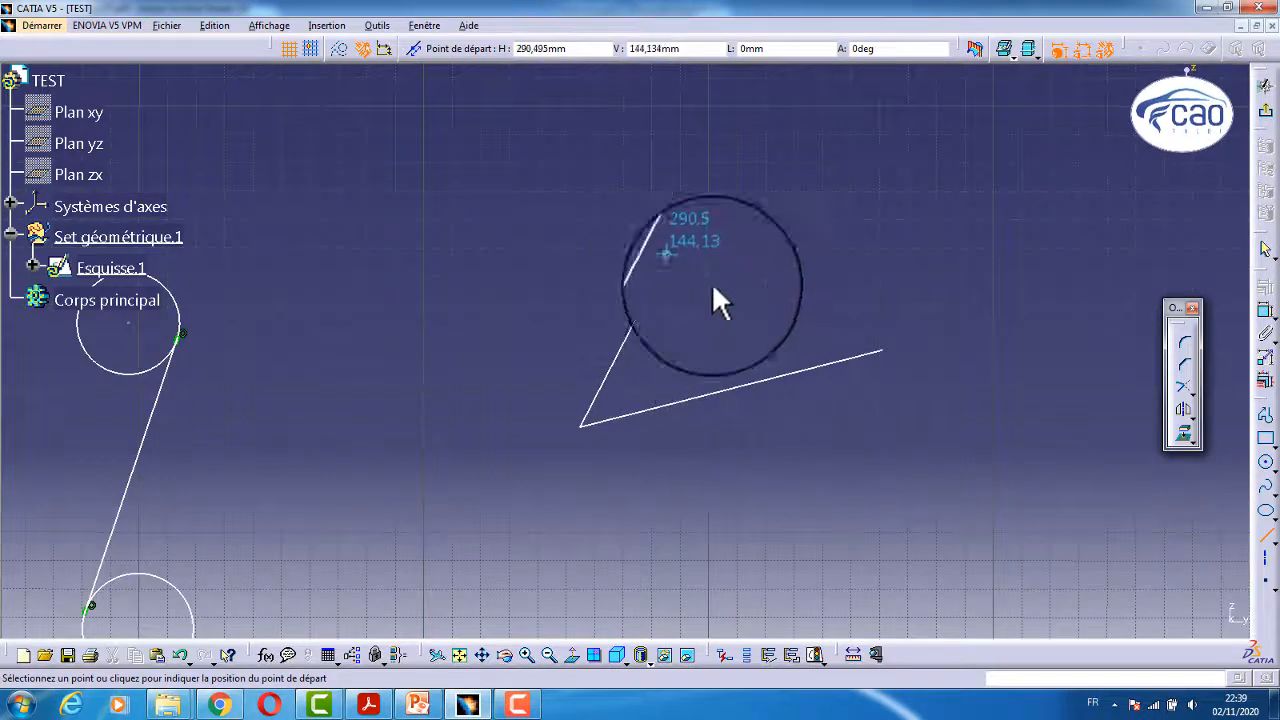
left_click(1272, 530)
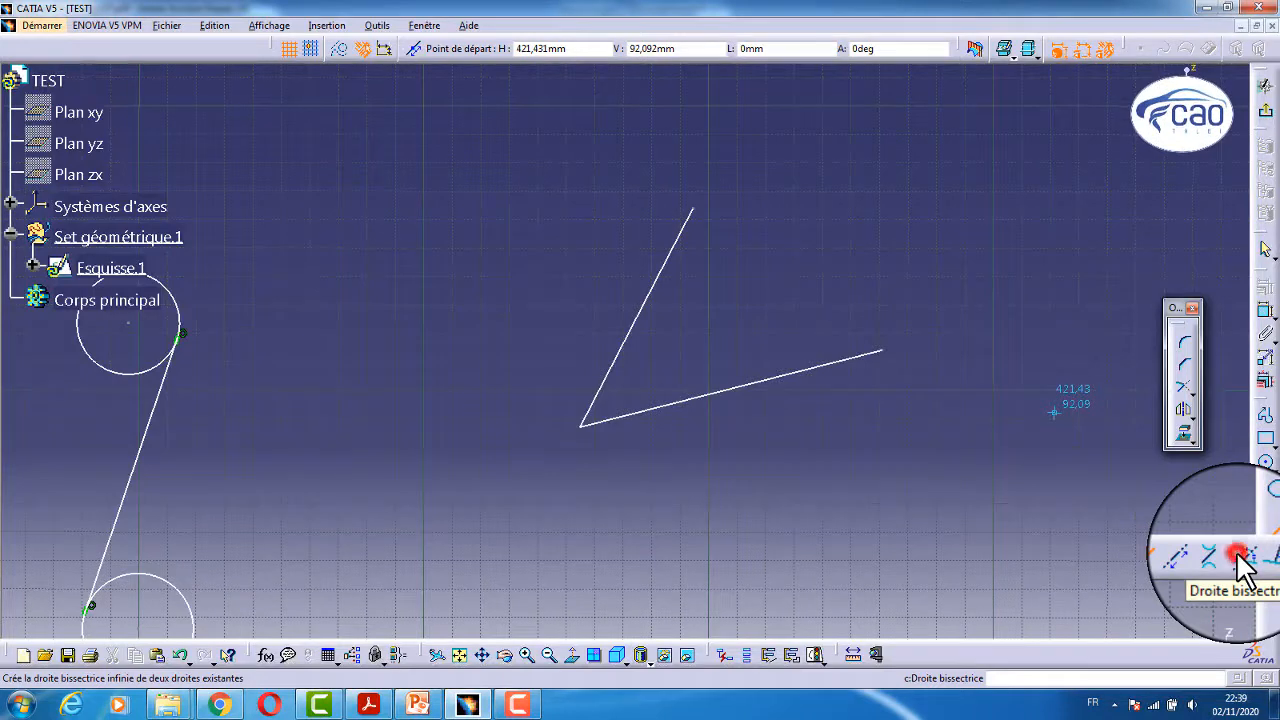
left_click(1239, 558)
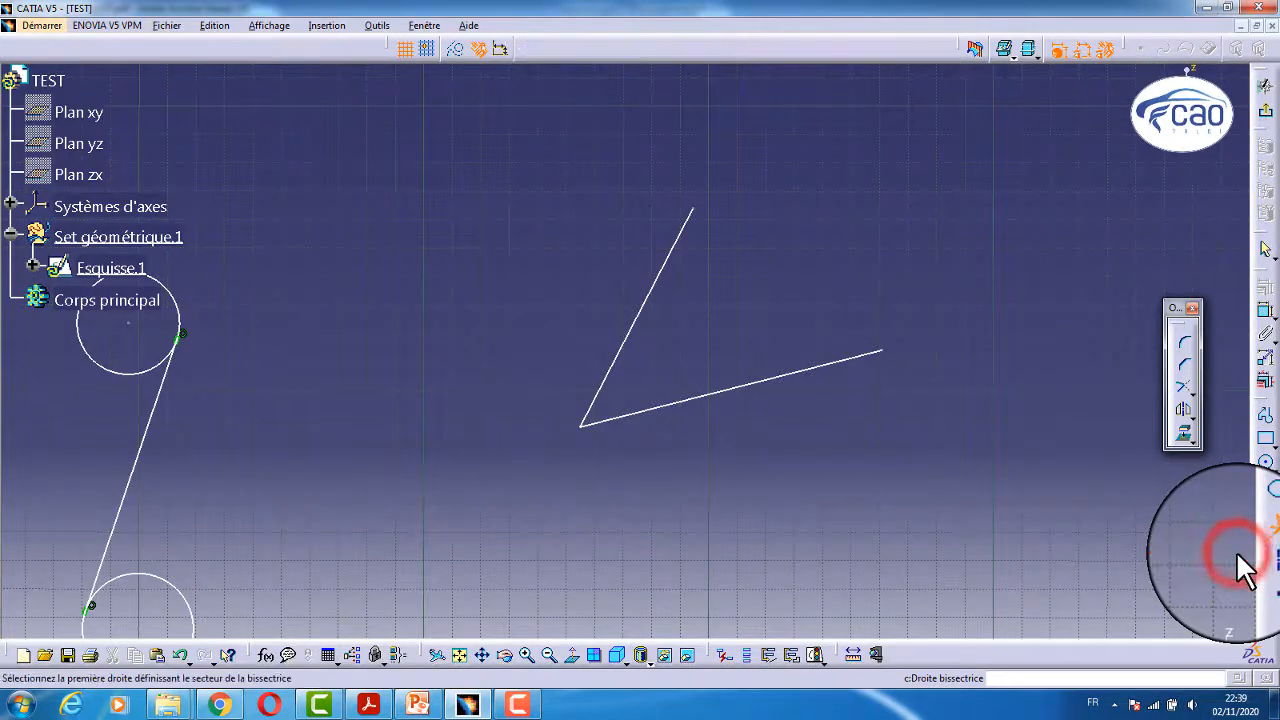
left_click(656, 283)
left_click(740, 390)
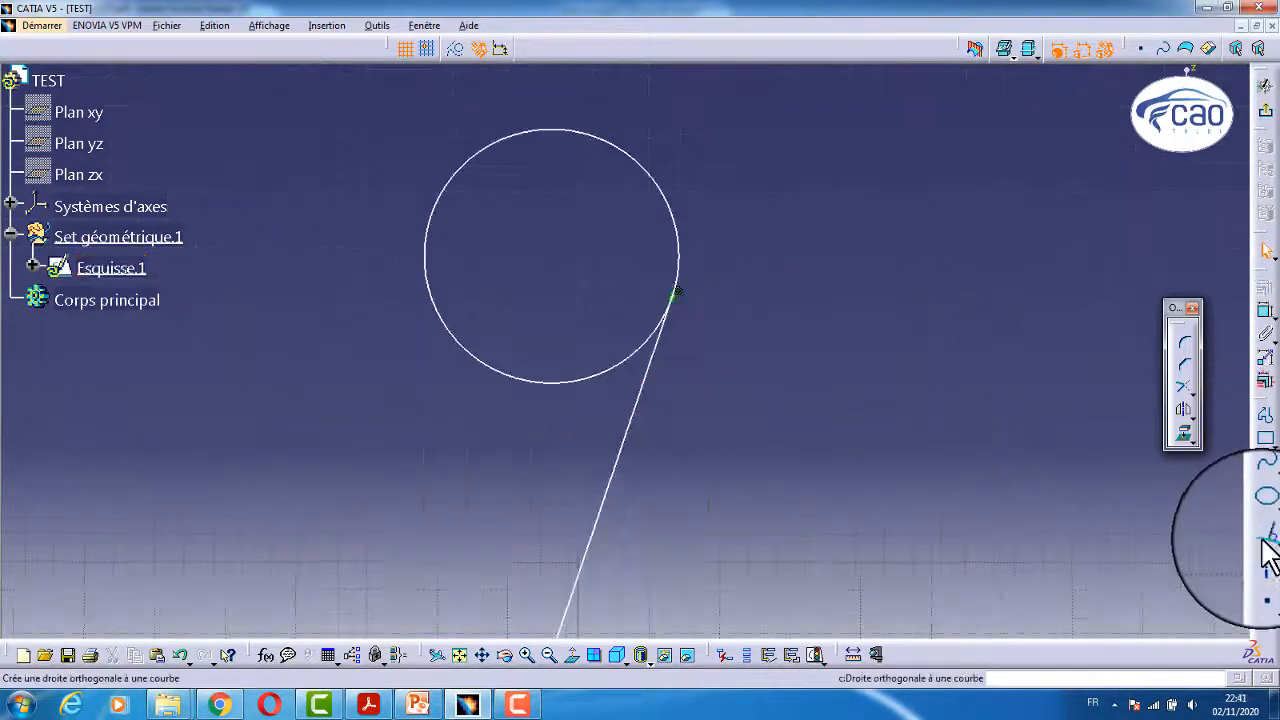
Draw a line normal to the bi-tangent line, starting just below the upper circle and extending down to the right.
left_click(1270, 548)
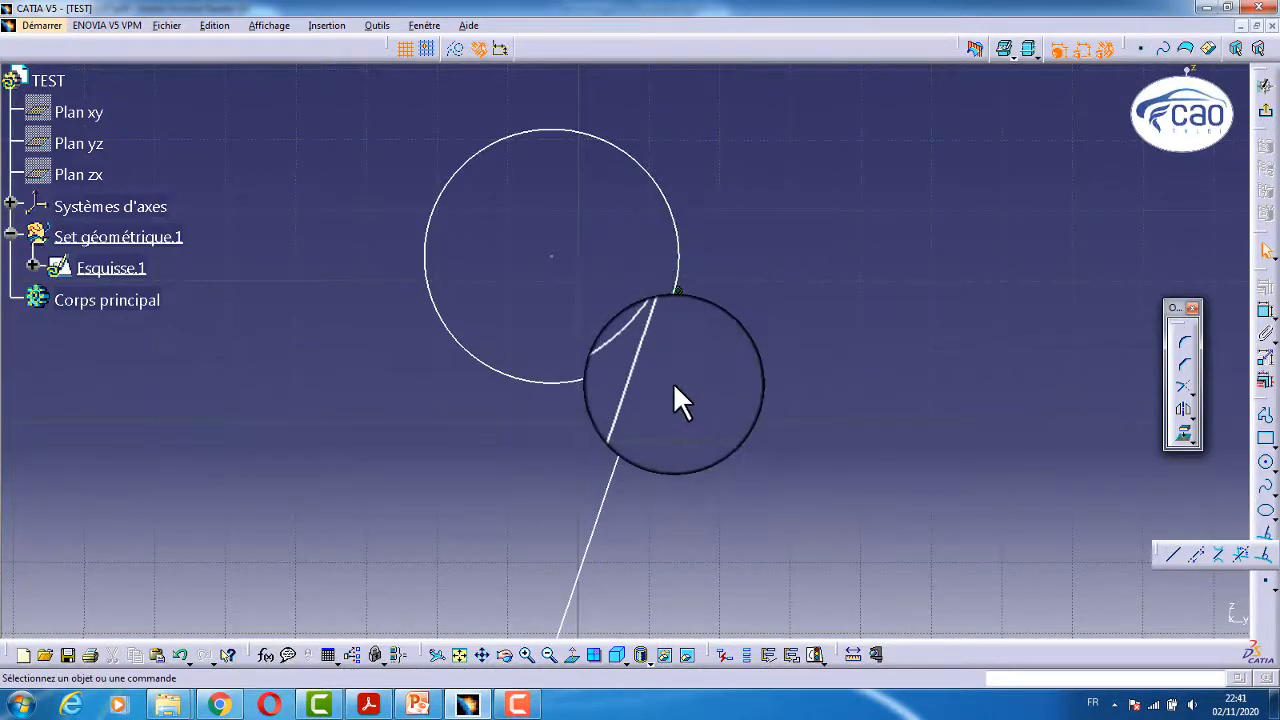
left_click(1263, 557)
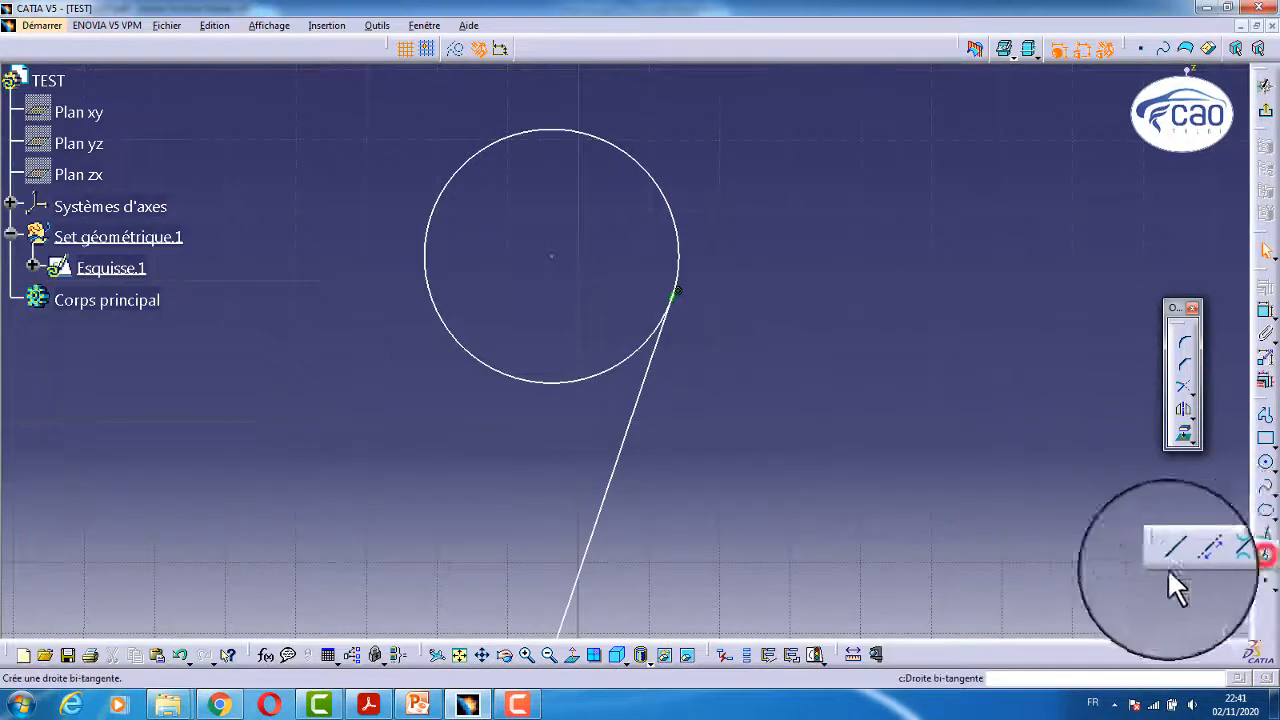
left_click(632, 425)
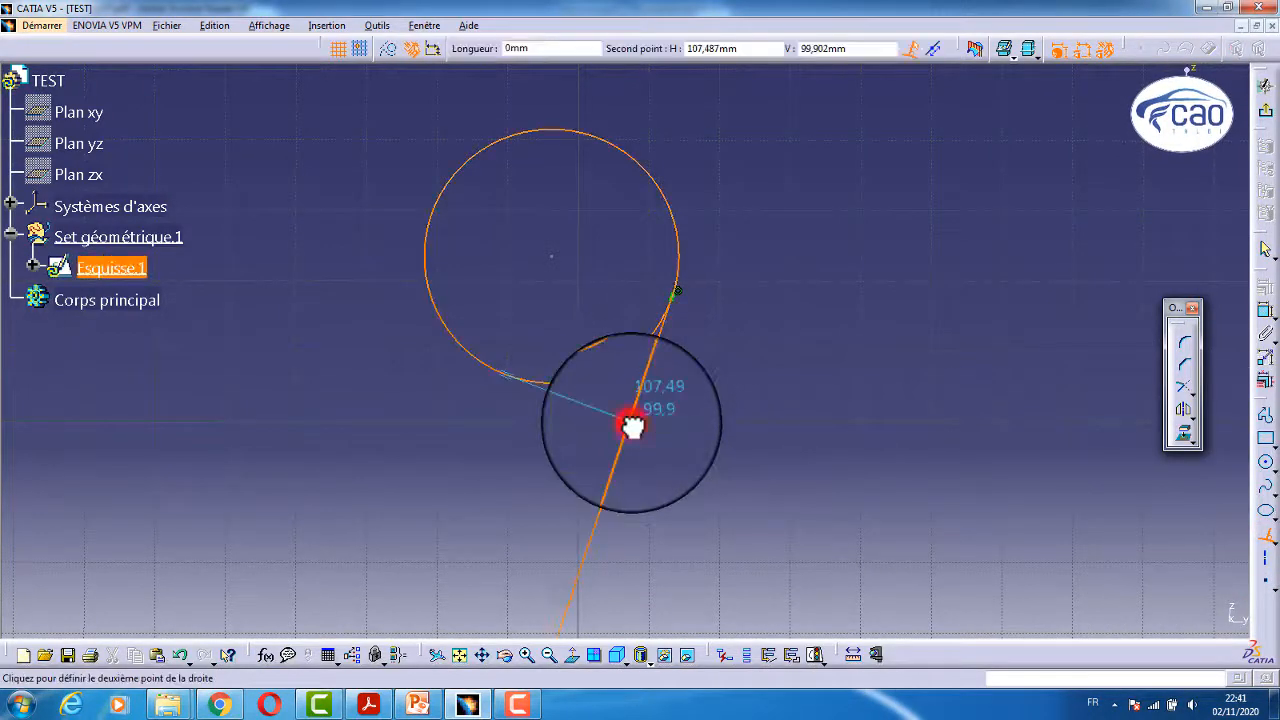
left_click(893, 515)
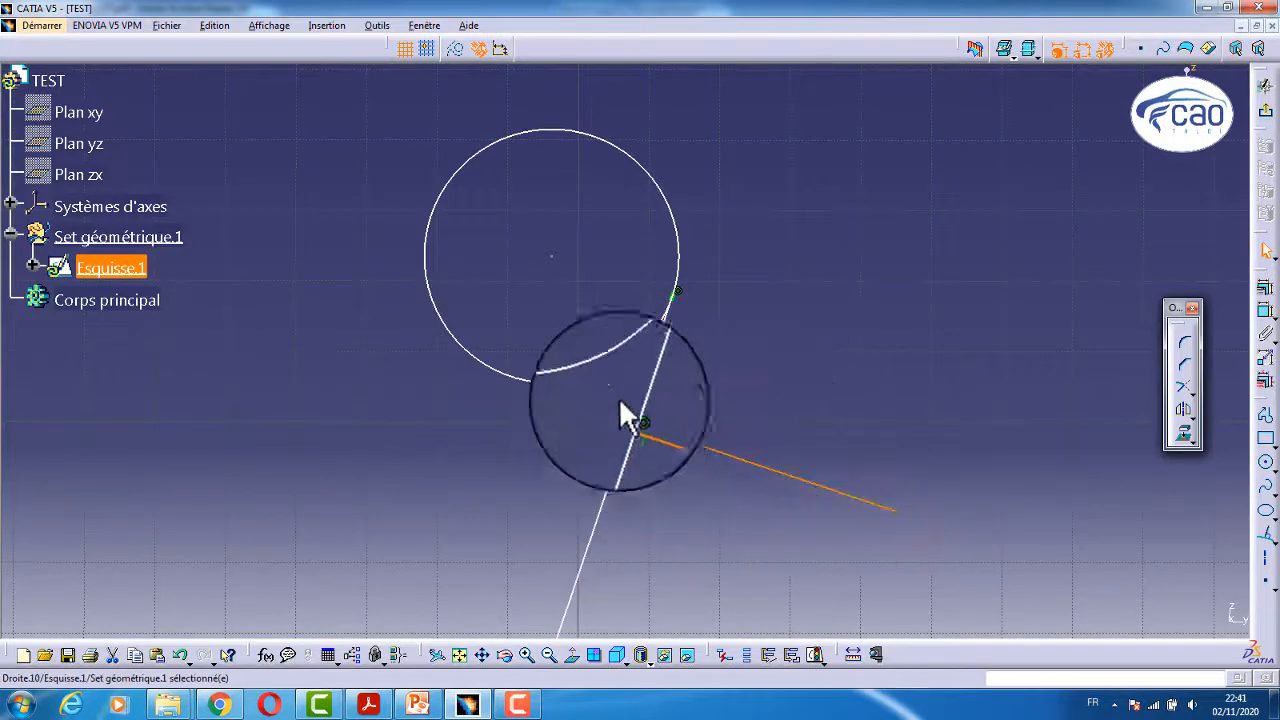
left_click(817, 338)
middle_click_drag(820, 366, 767, 399)
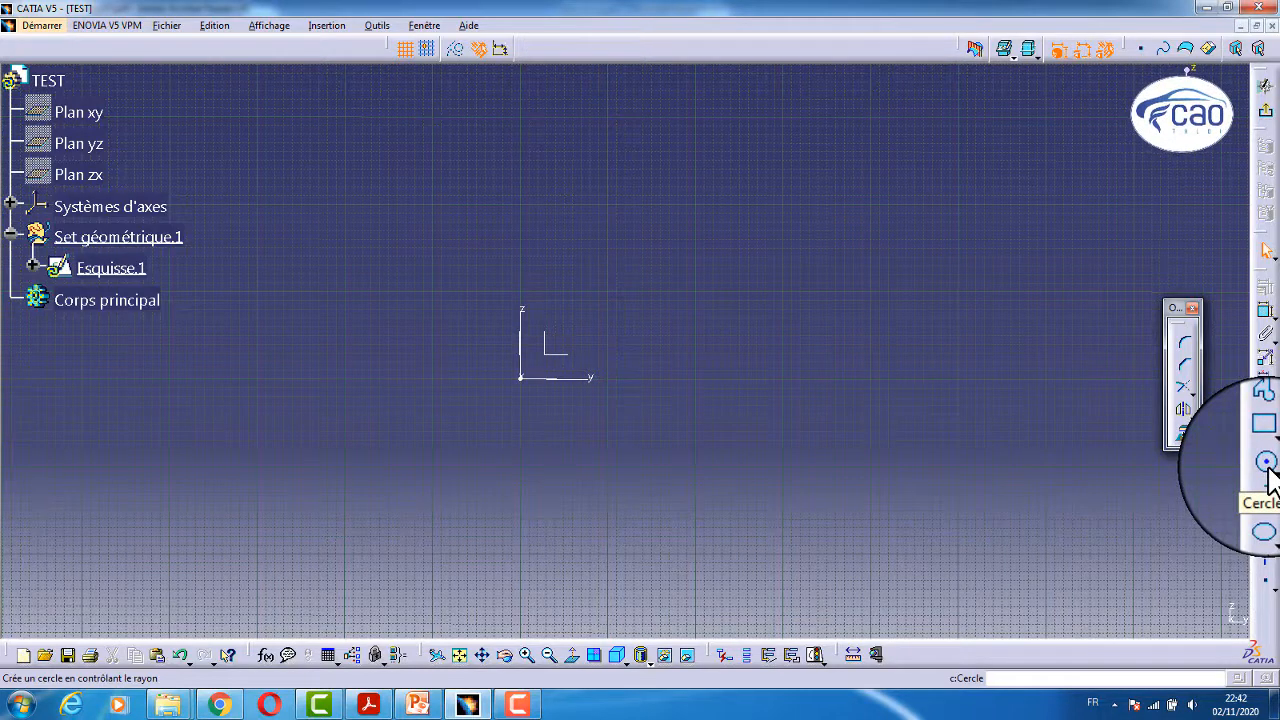
Sketch a circle about 70 mm in radius centred on the sketch origin.
left_click(1268, 468)
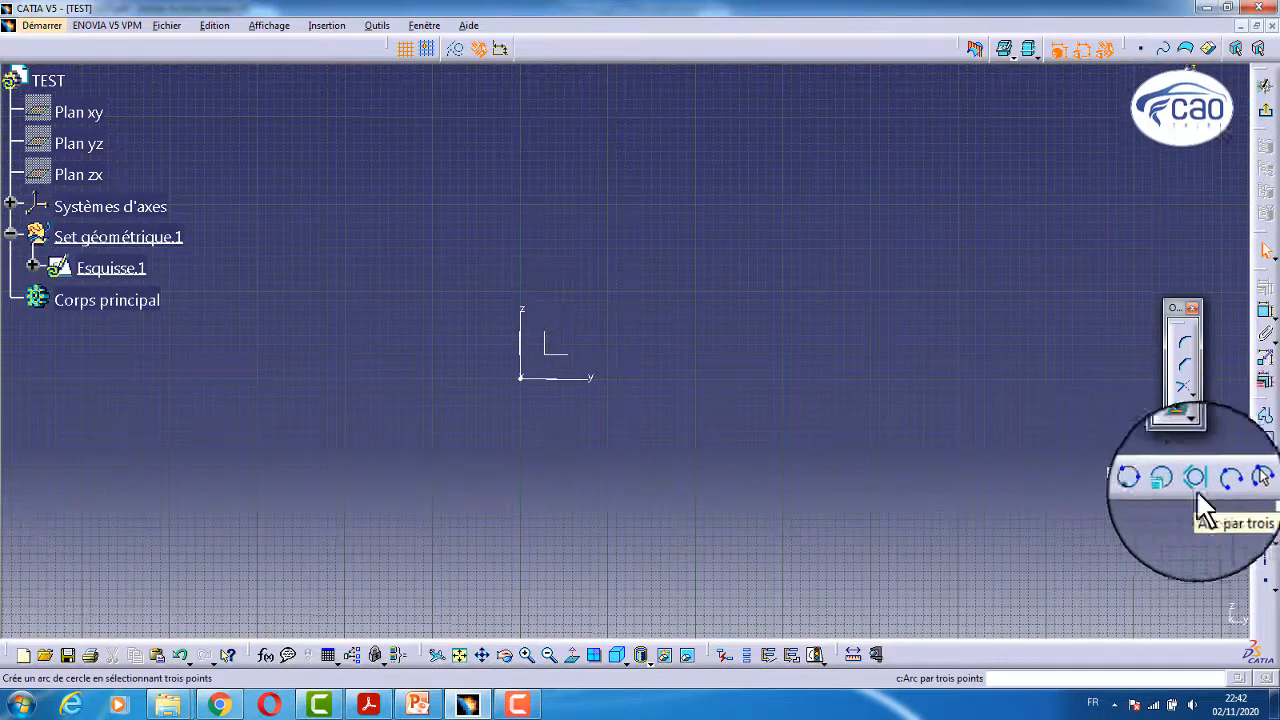
left_click(1132, 480)
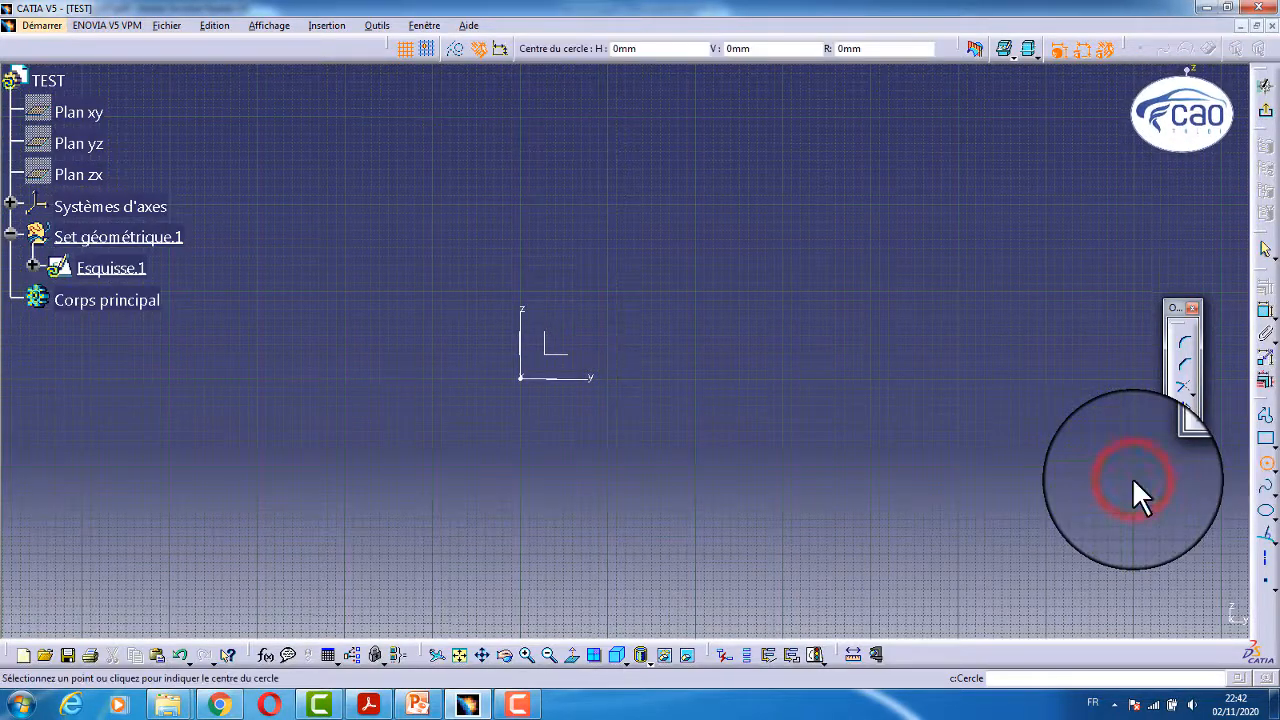
mouse_move(942, 303)
middle_mouse_down()
mouse_move(632, 419)
mouse_move(817, 317)
mouse_move(863, 172)
mouse_move(564, 214)
middle_mouse_up()
left_click(817, 317)
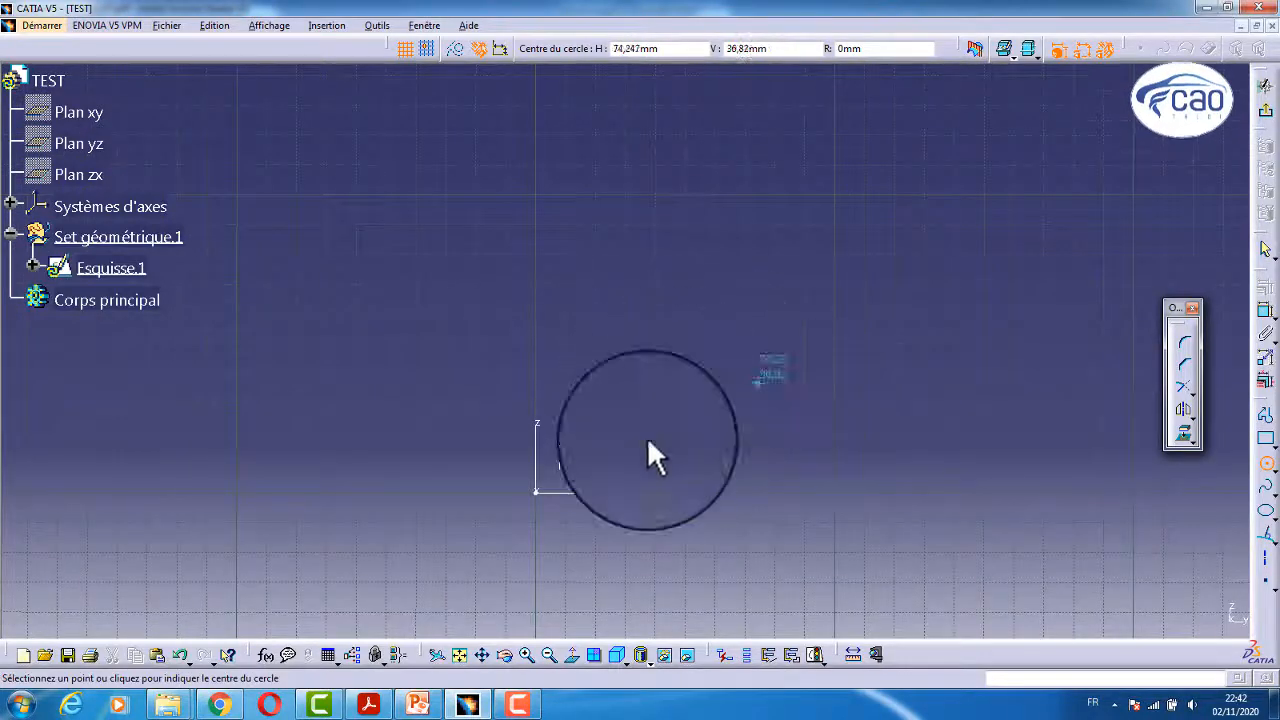
left_click(537, 490)
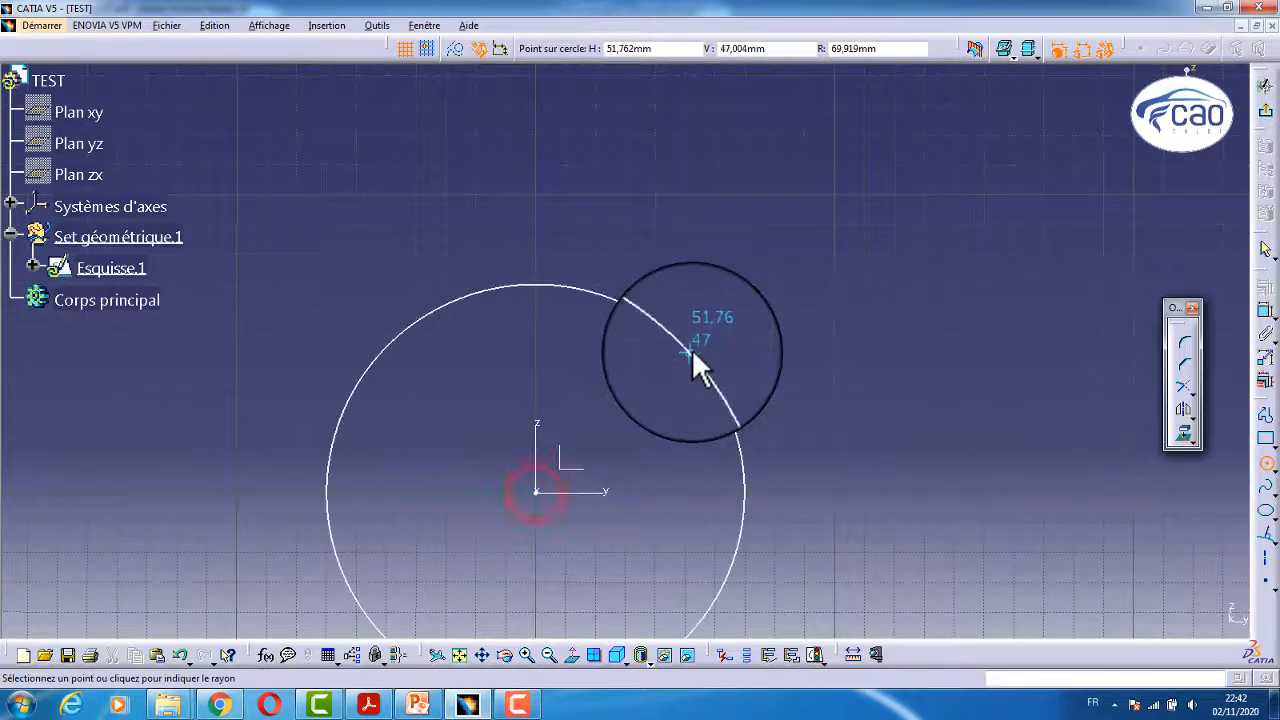
left_click(690, 352)
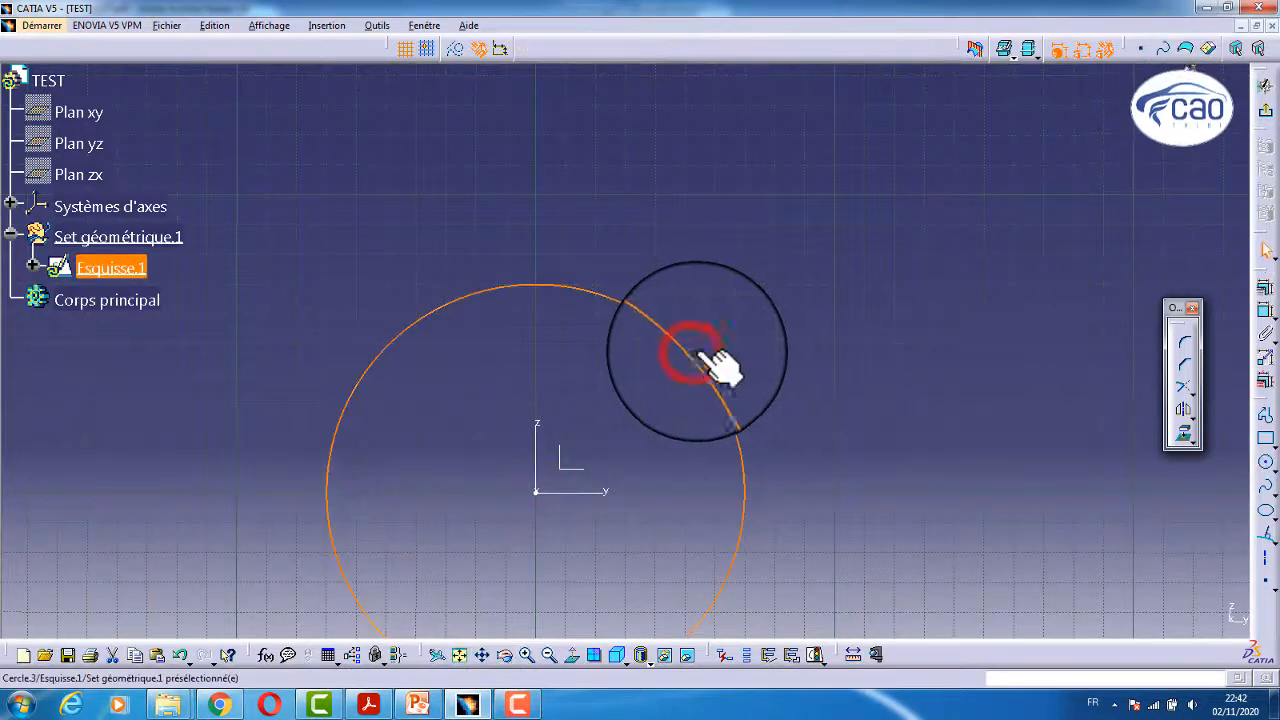
middle_click_drag(714, 363, 779, 380)
left_click(803, 286)
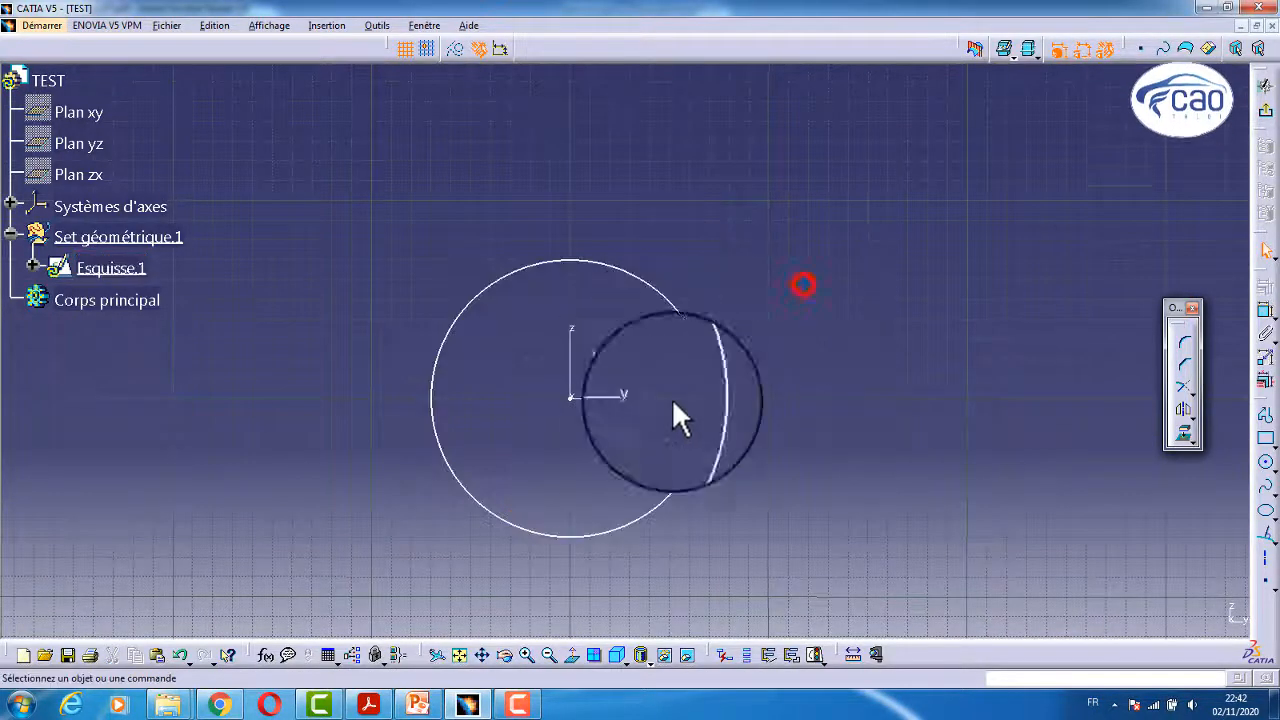
Sketch a three-point circle about 171 mm in radius to the right of the origin-centred circle.
middle_click_drag(757, 452, 531, 490)
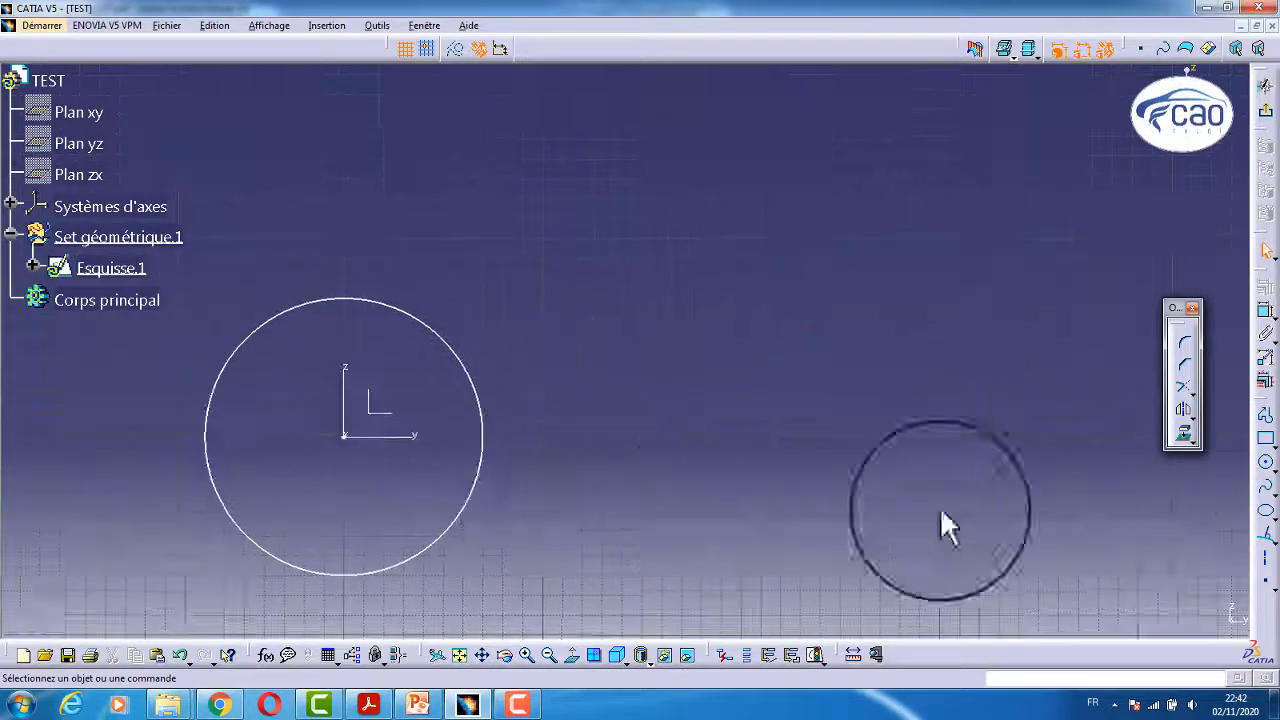
left_click(1268, 466)
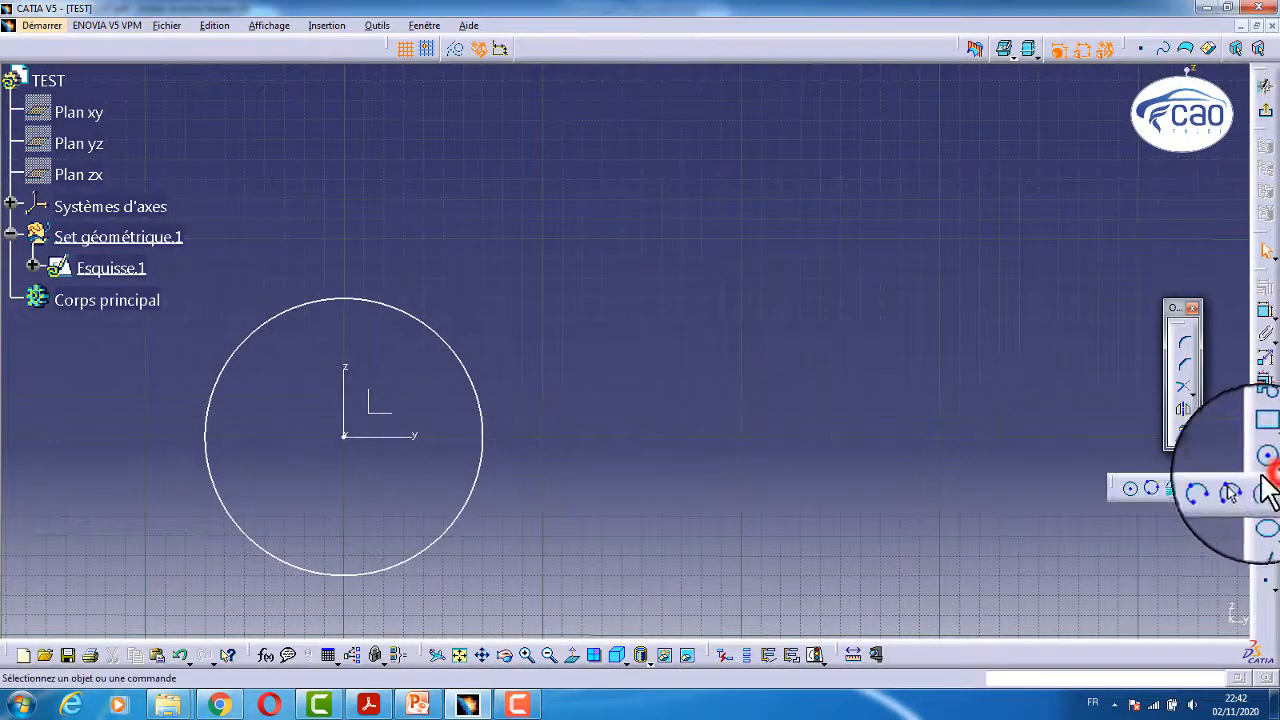
left_click(1149, 491)
middle_click_drag(937, 381, 755, 376)
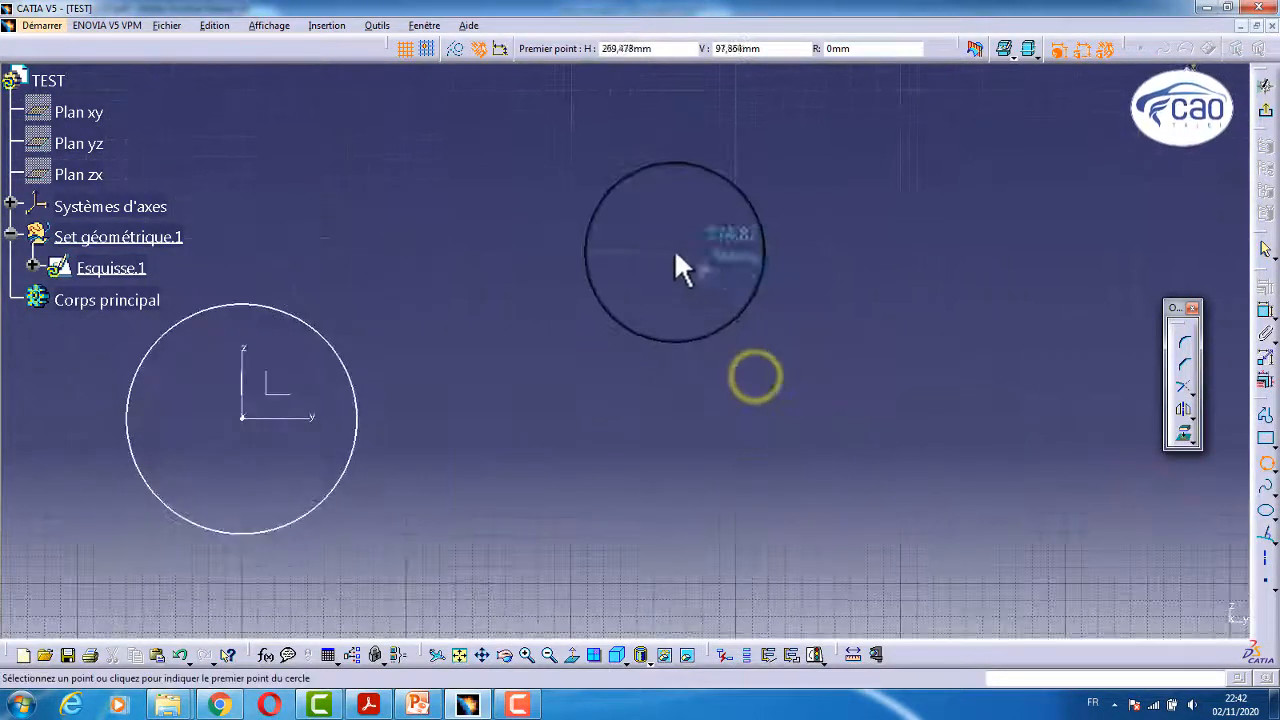
left_click(675, 252)
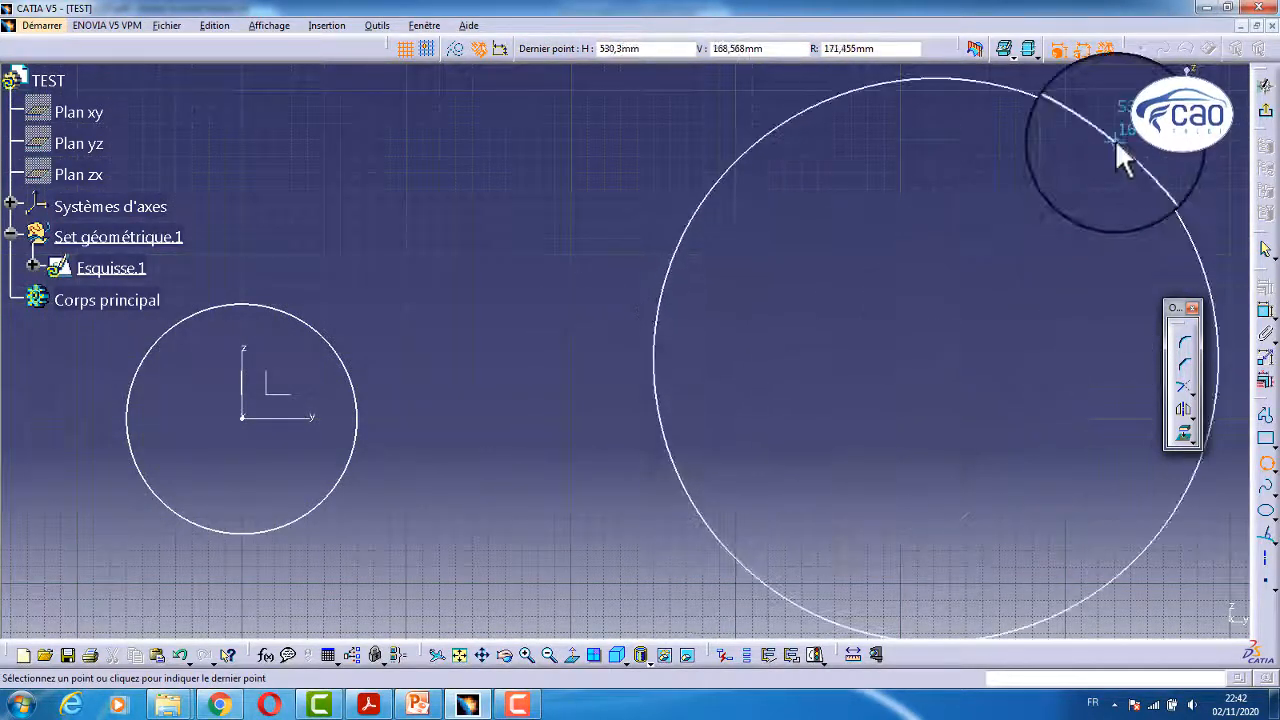
left_click(1115, 139)
middle_click_drag(974, 298, 774, 442)
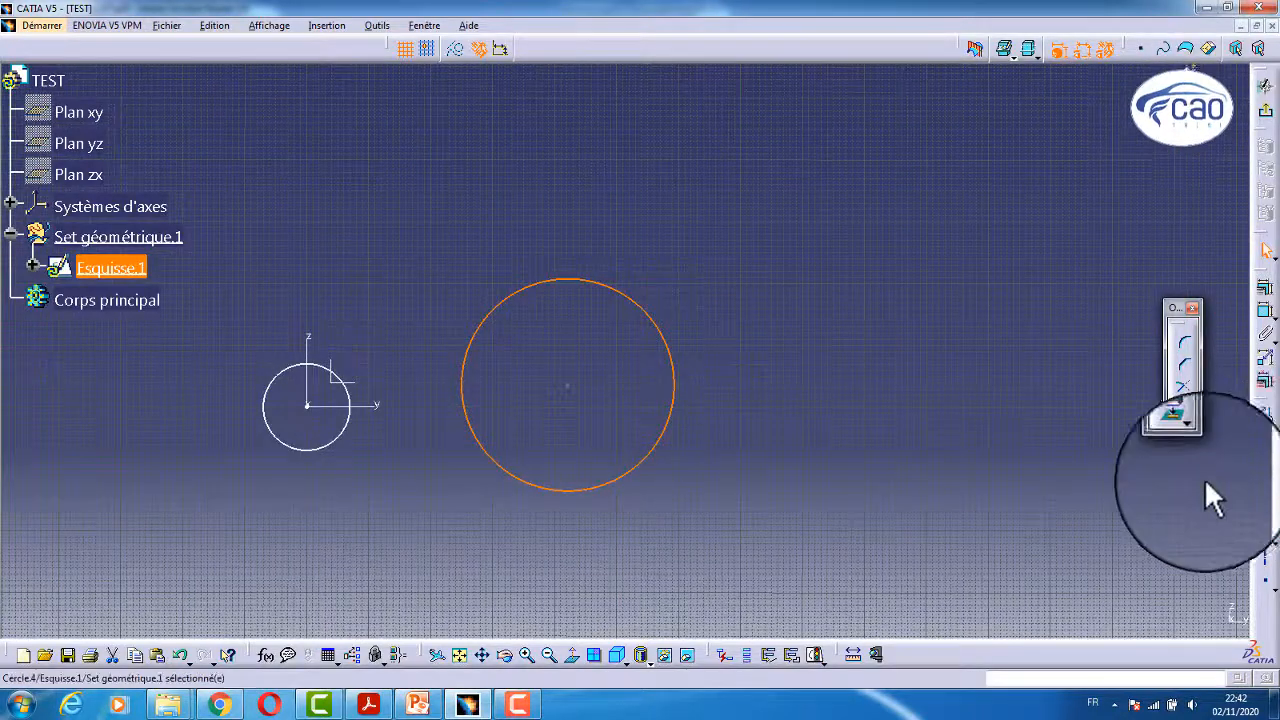
Create a circle by coordinates with its centre at H 100 mm, V 100 mm and a radius of 50 mm.
left_click(1270, 466)
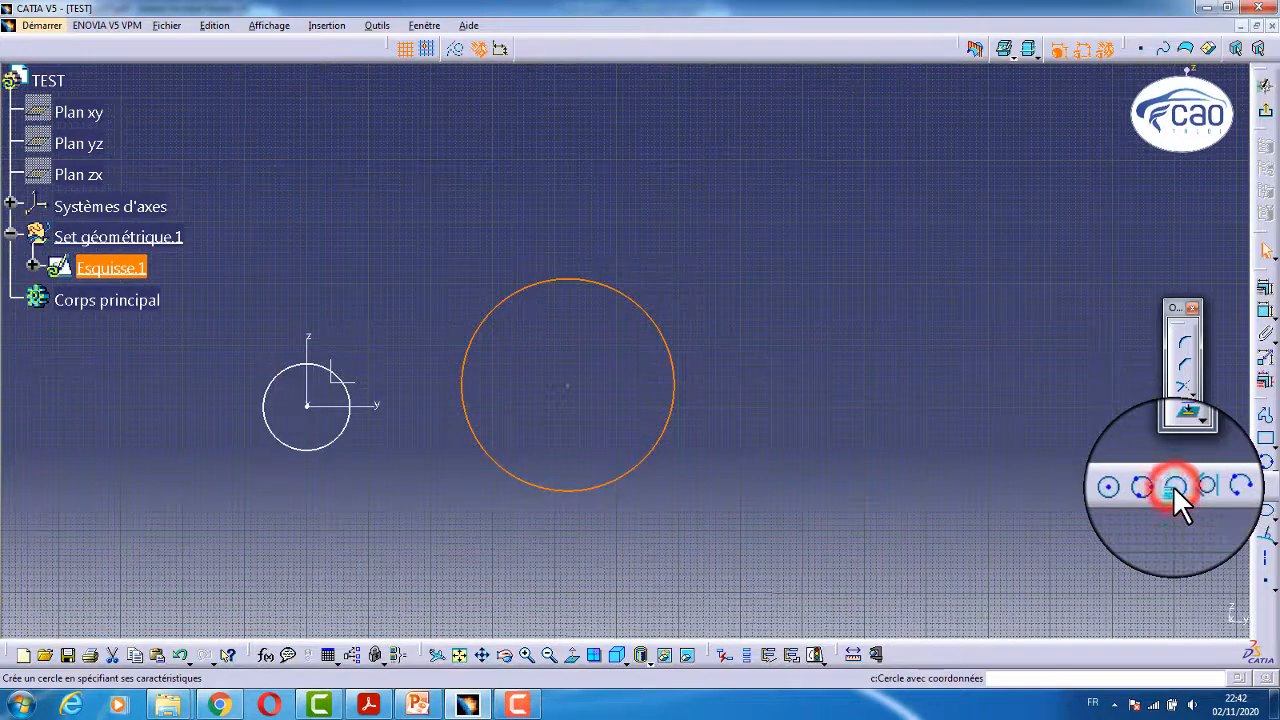
left_click(1175, 490)
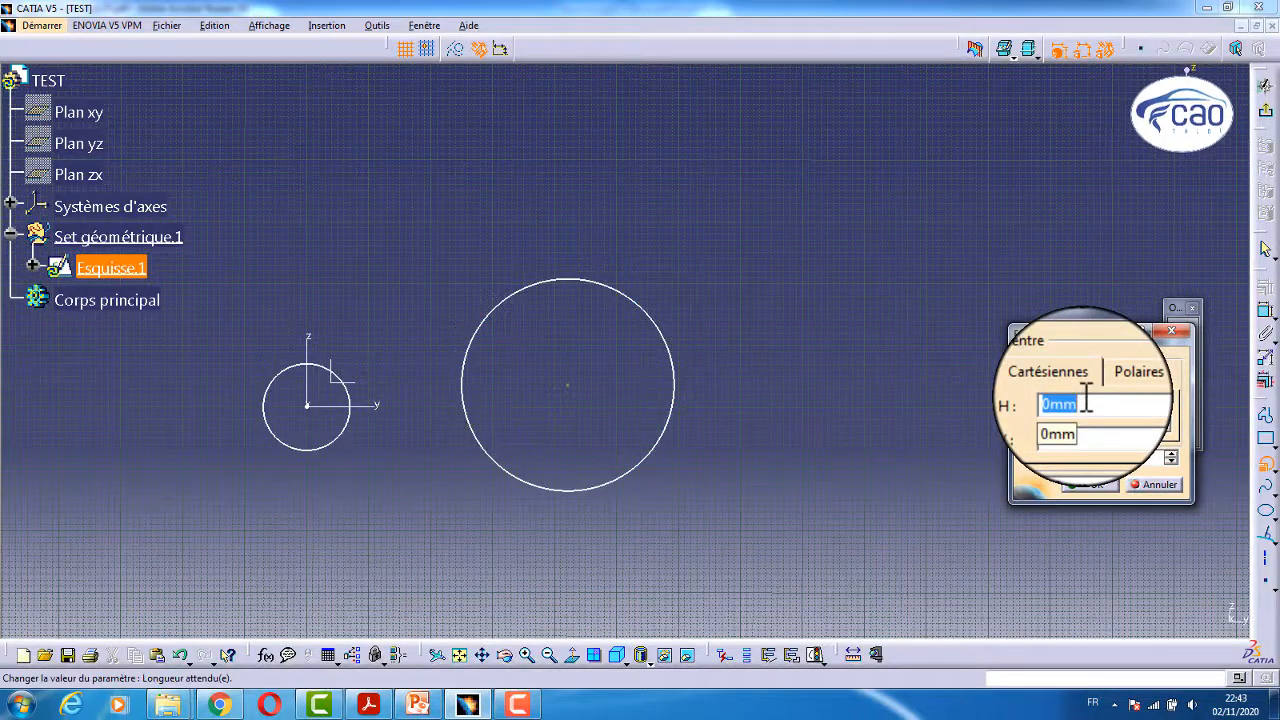
type("100")
key("Tab")
type("1")
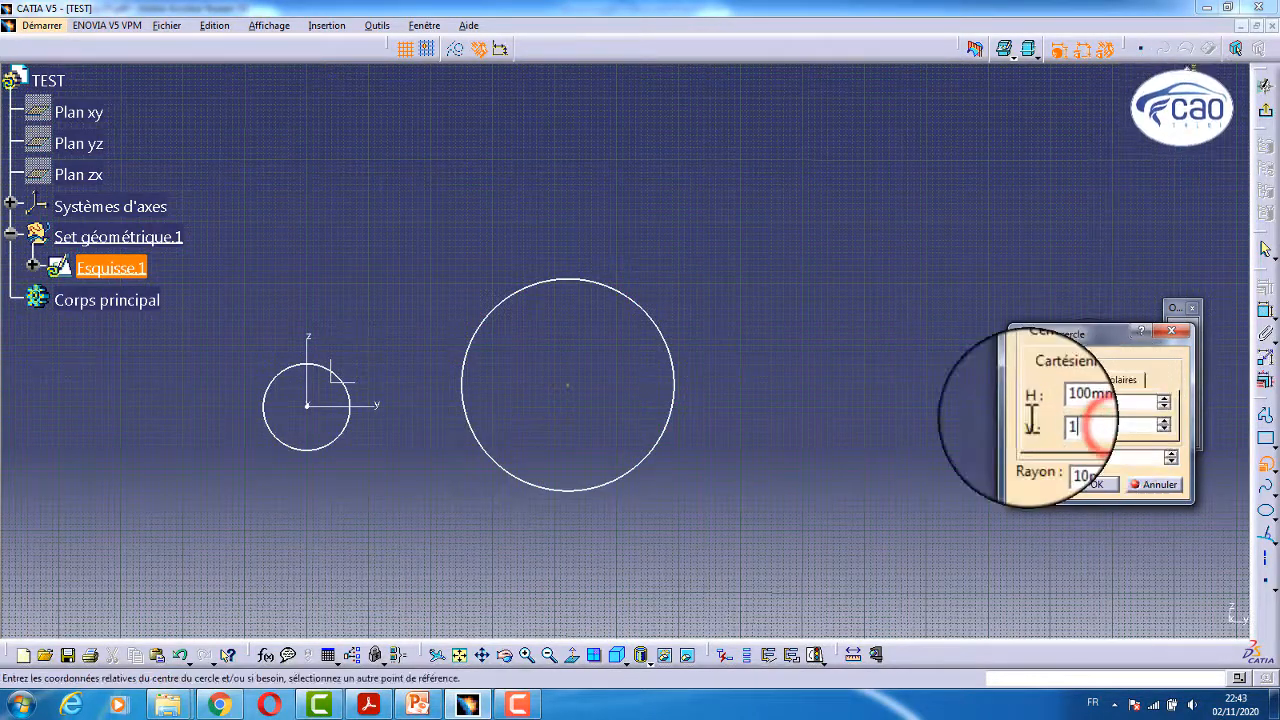
type("00")
key("Tab")
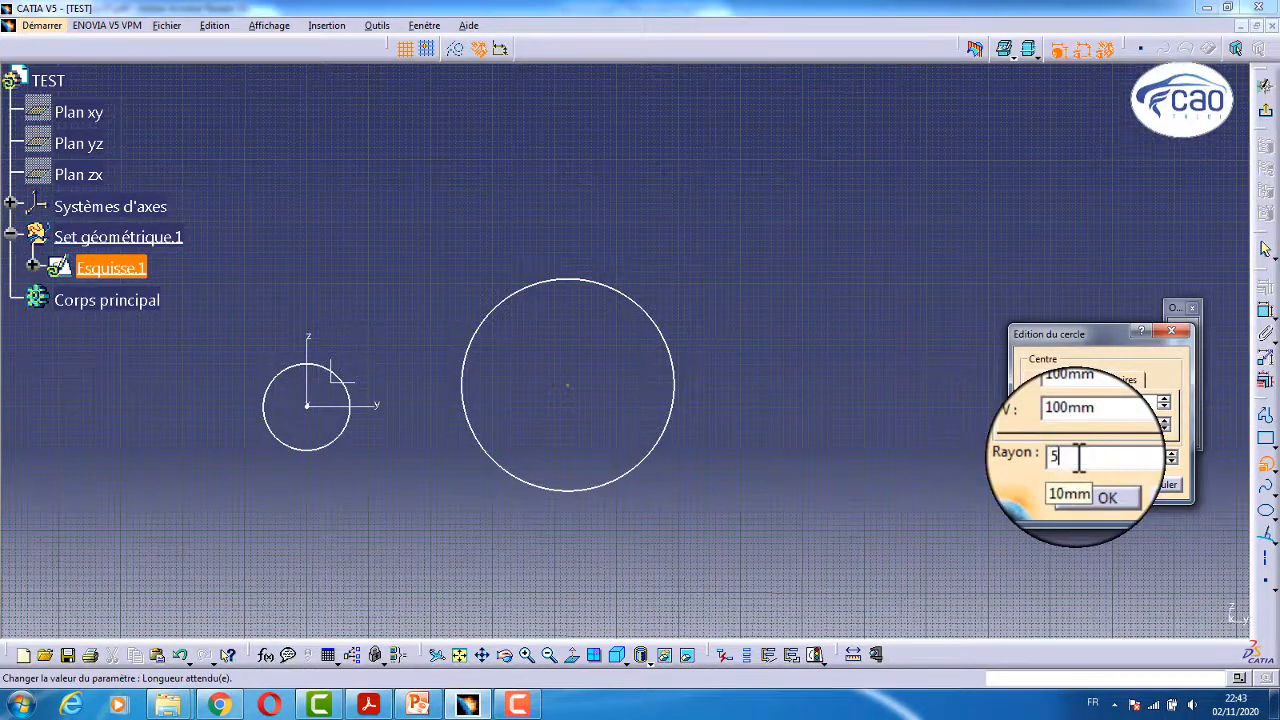
type("50")
left_click(1099, 487)
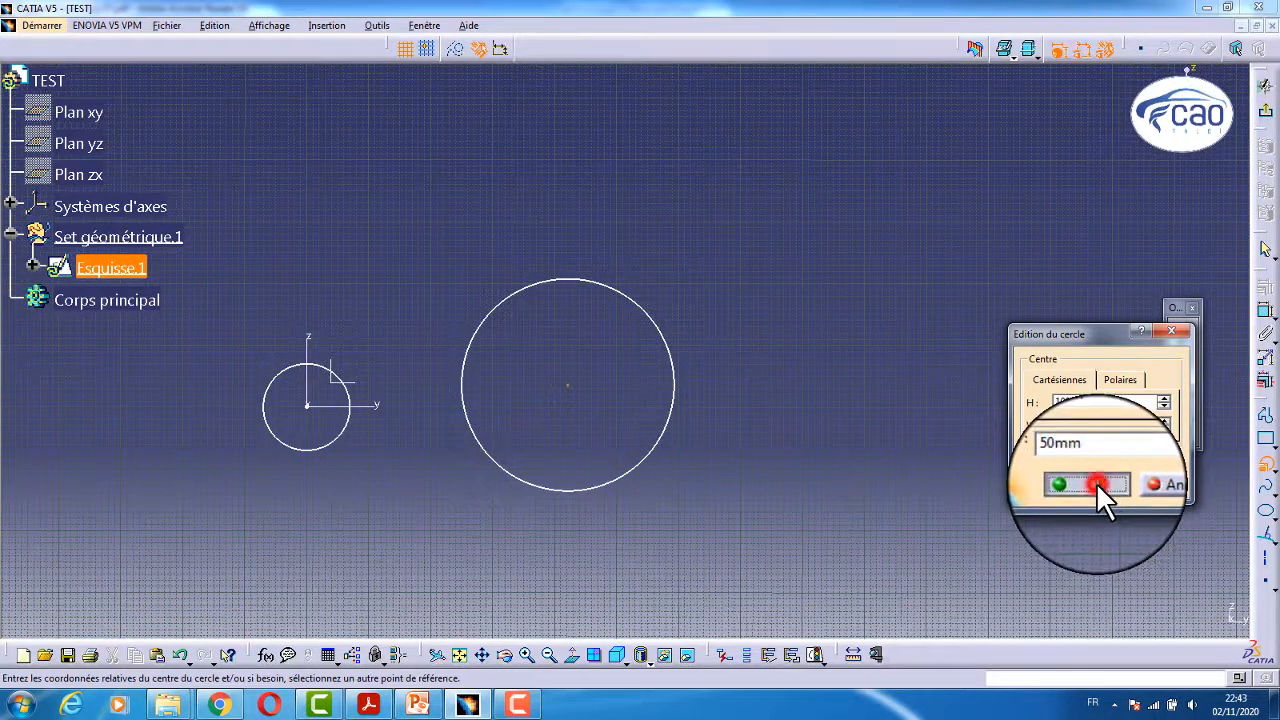
Enlarge and shift the circle created by coordinates so that it overlaps the upper-left part of the three-point circle.
mouse_move(724, 396)
middle_mouse_down()
mouse_move(740, 334)
mouse_move(885, 356)
middle_mouse_up()
left_click(774, 321)
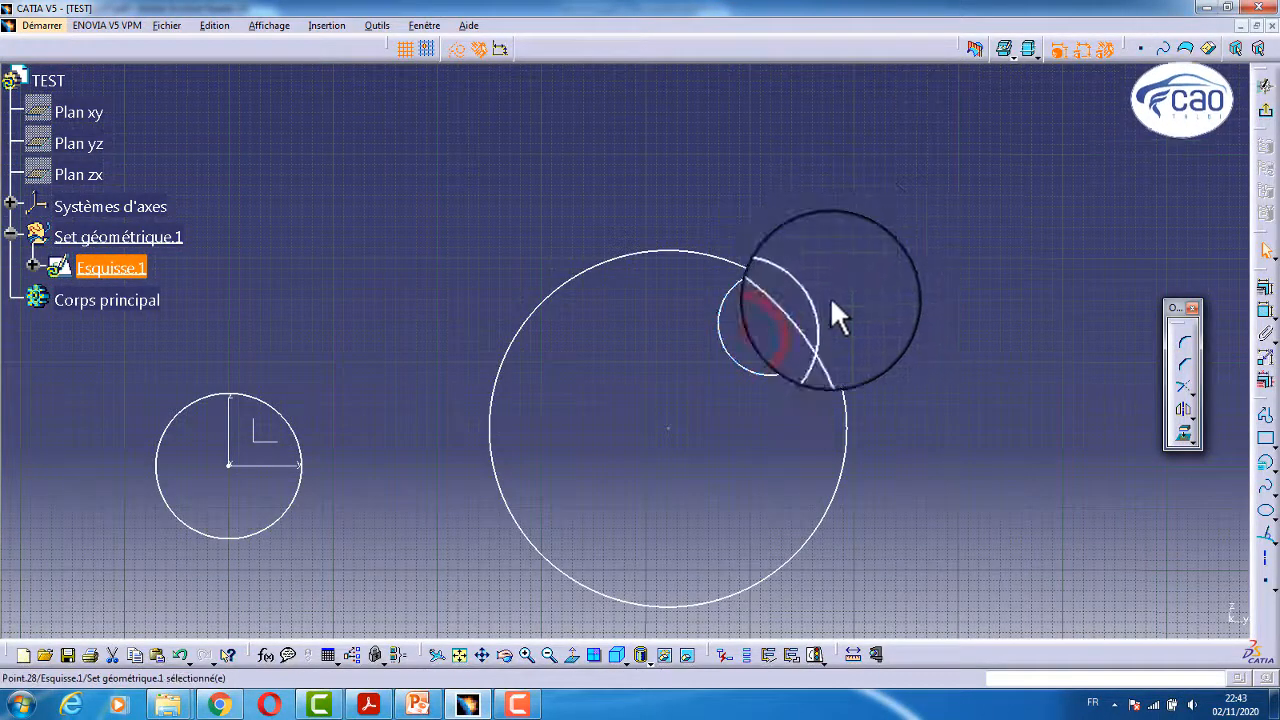
left_click_drag(822, 303, 626, 283)
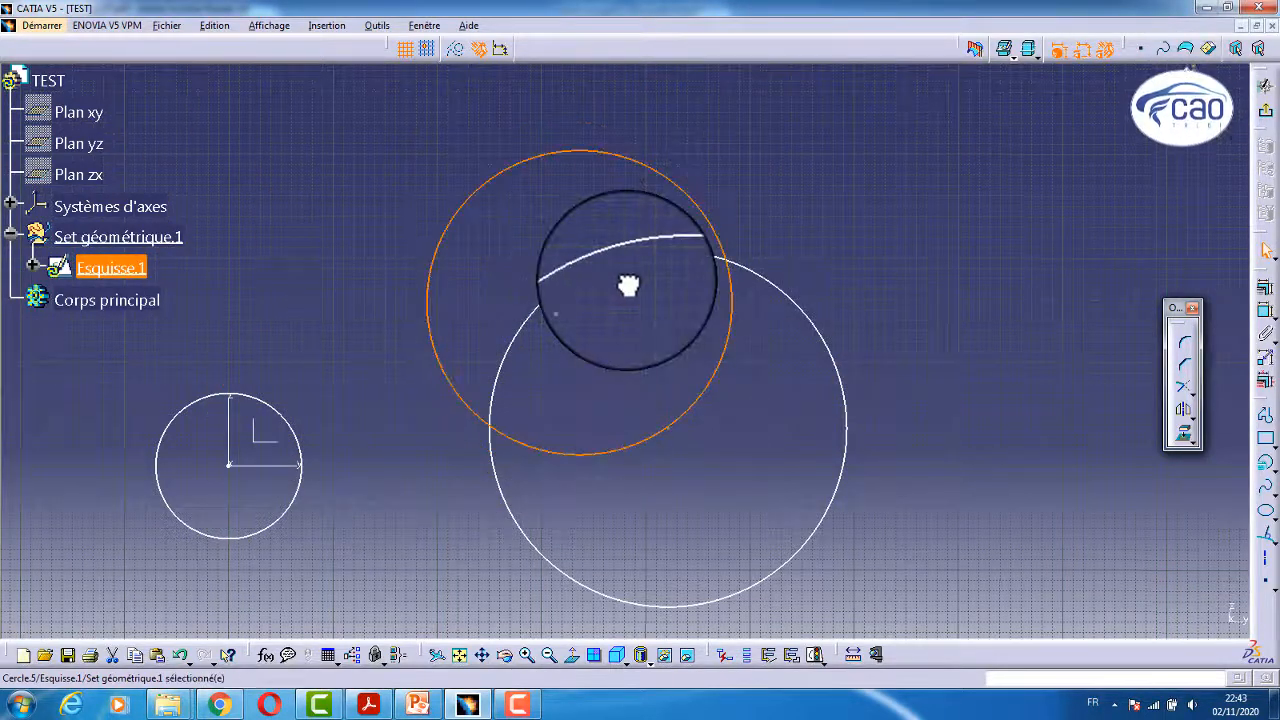
left_click(905, 258)
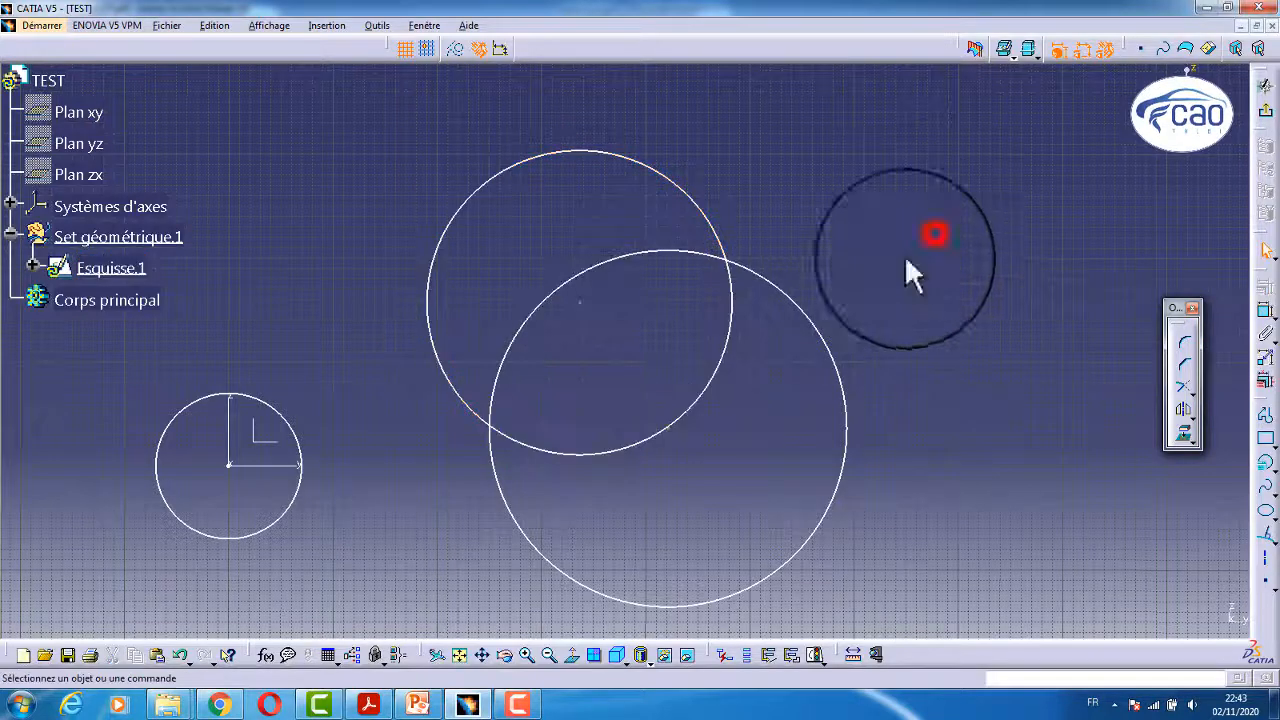
left_click(1262, 462)
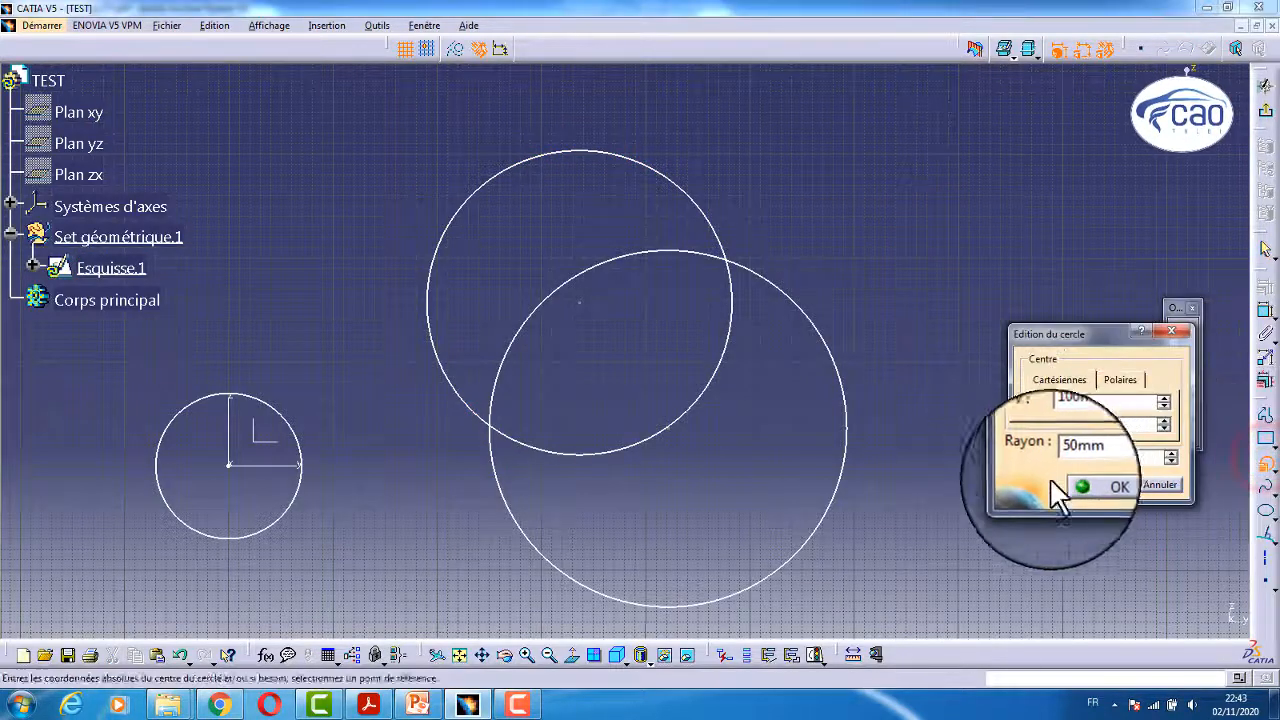
left_click(1155, 484)
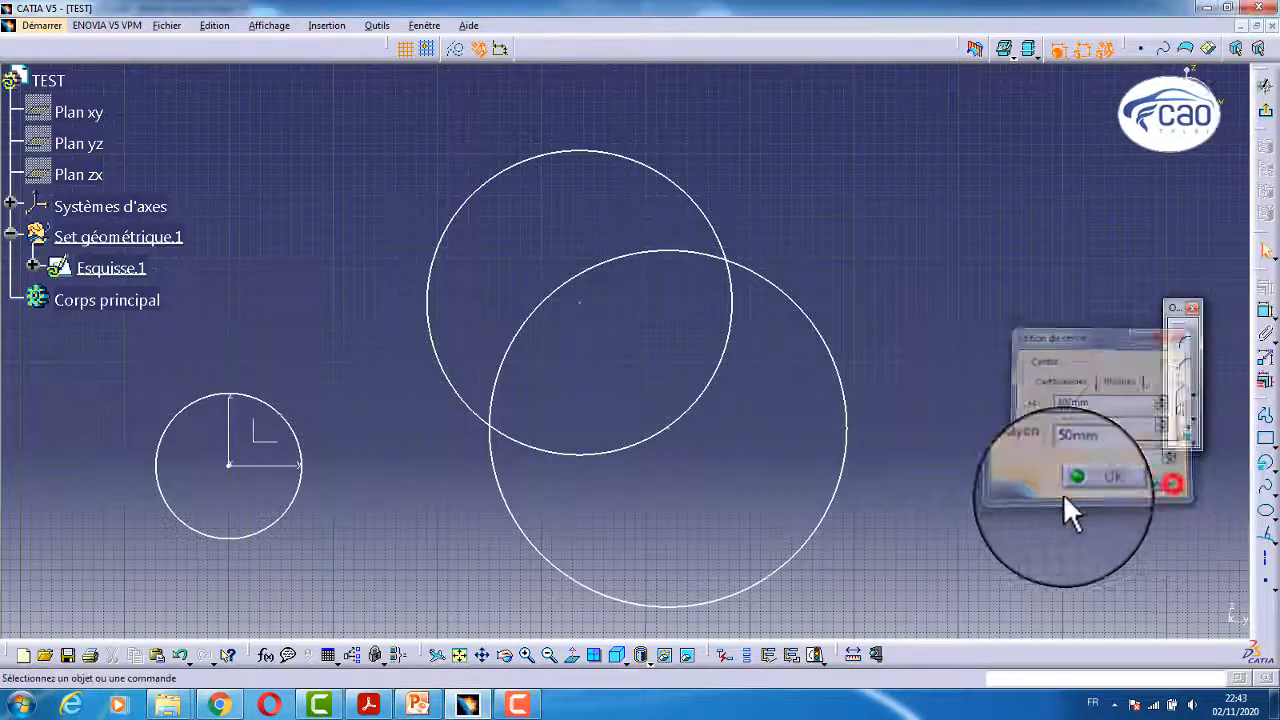
middle_click_drag(1149, 455, 1165, 550)
left_click(1272, 470)
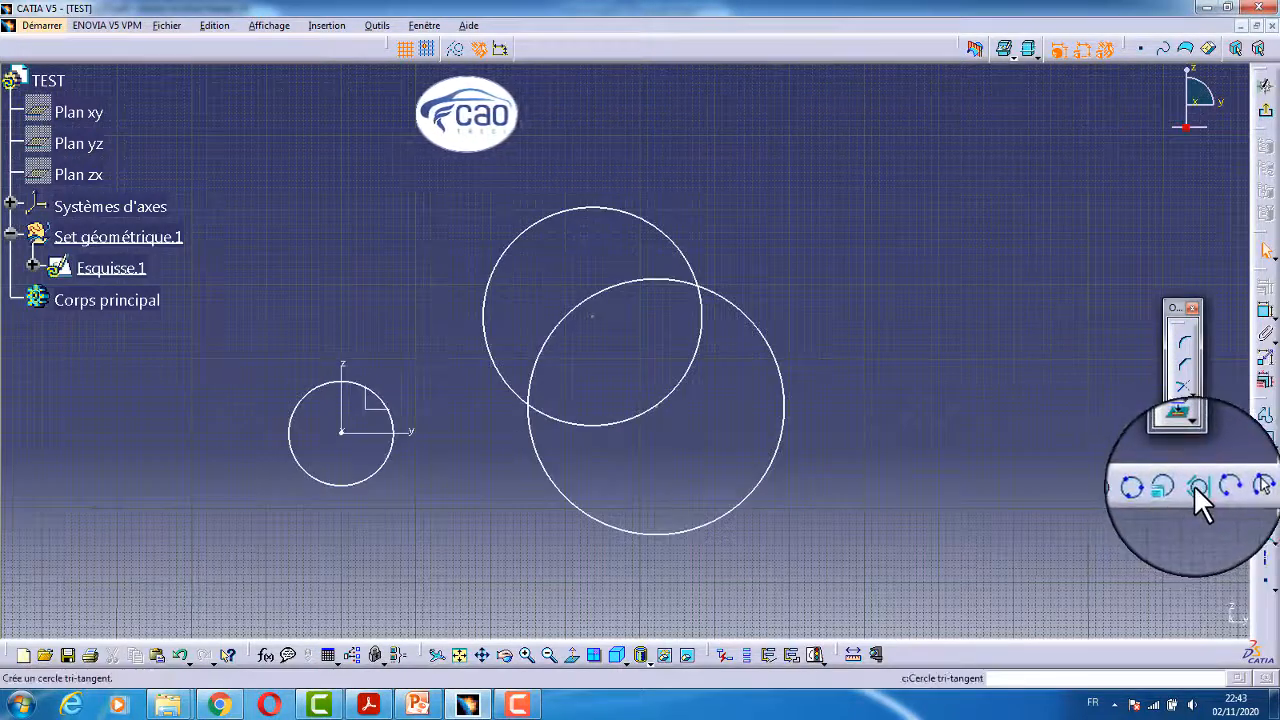
left_click(1086, 420)
Sketch three separate slanted lines to the right of the circles, two converging upward and one below them.
mouse_move(937, 456)
middle_mouse_down()
mouse_move(991, 381)
mouse_move(859, 420)
middle_mouse_up()
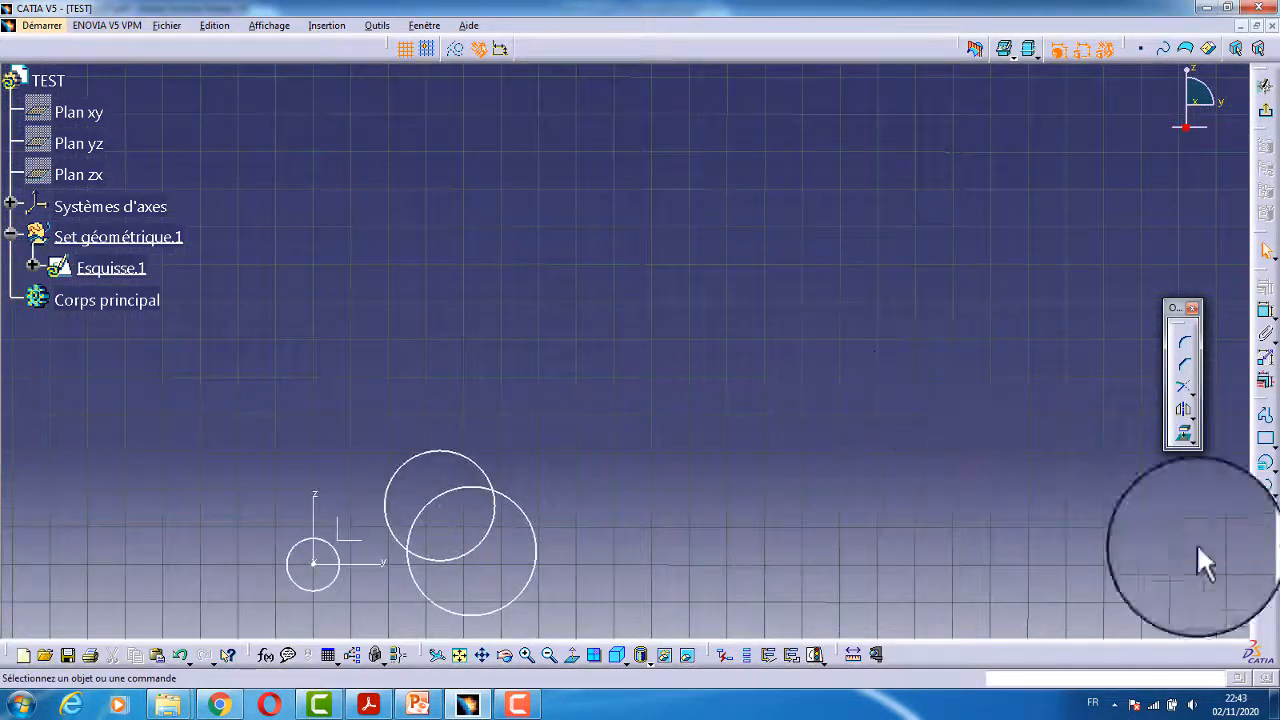
left_click(1272, 537)
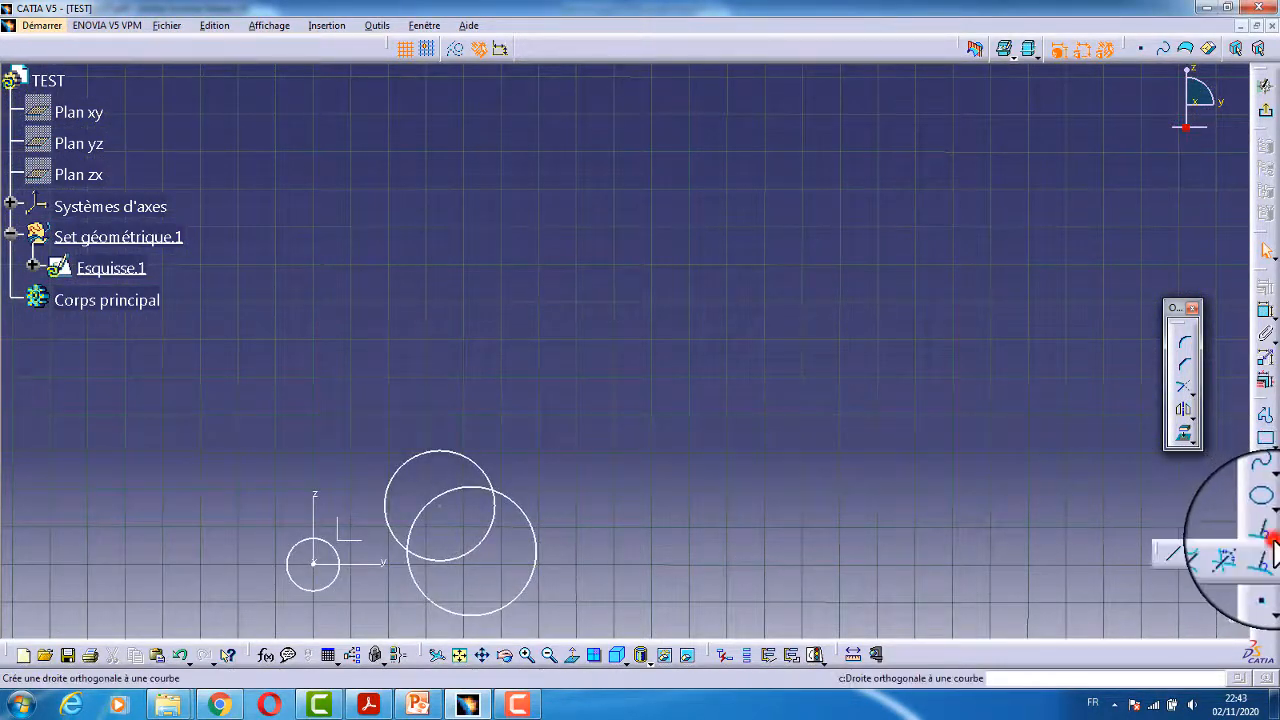
left_click(1169, 549)
middle_click_drag(999, 407, 774, 423)
left_click(722, 200)
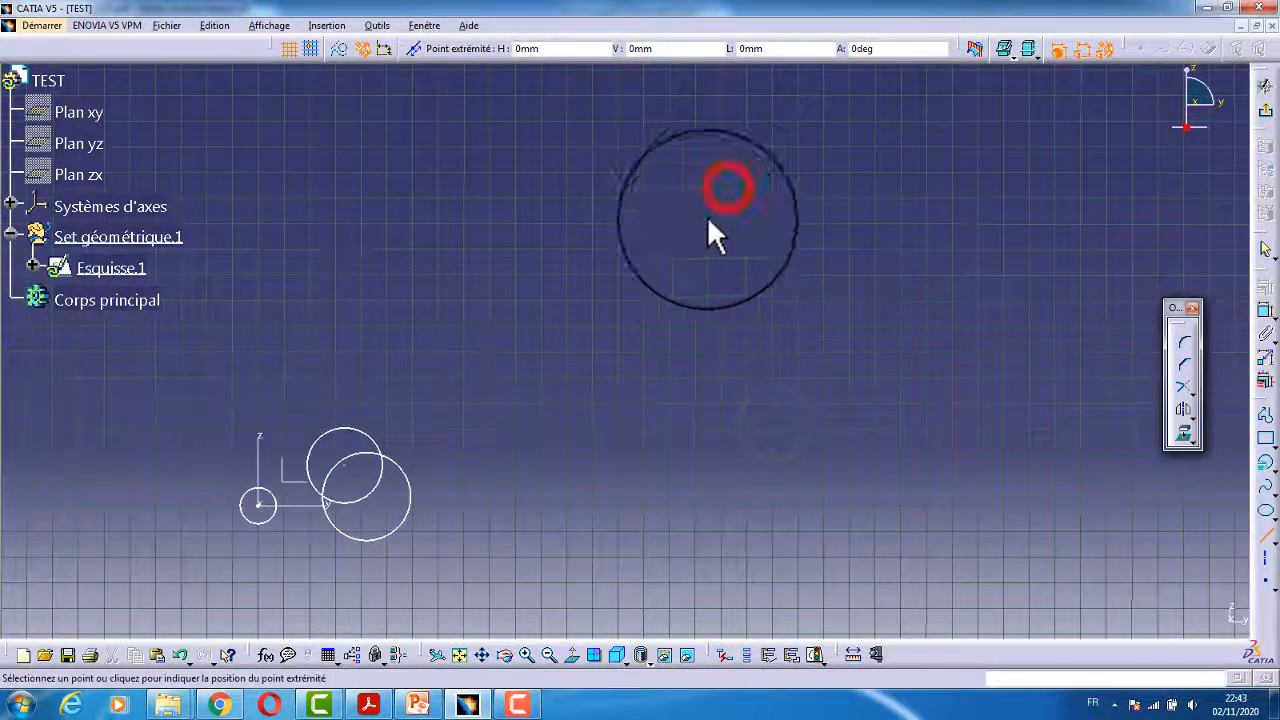
left_click(642, 355)
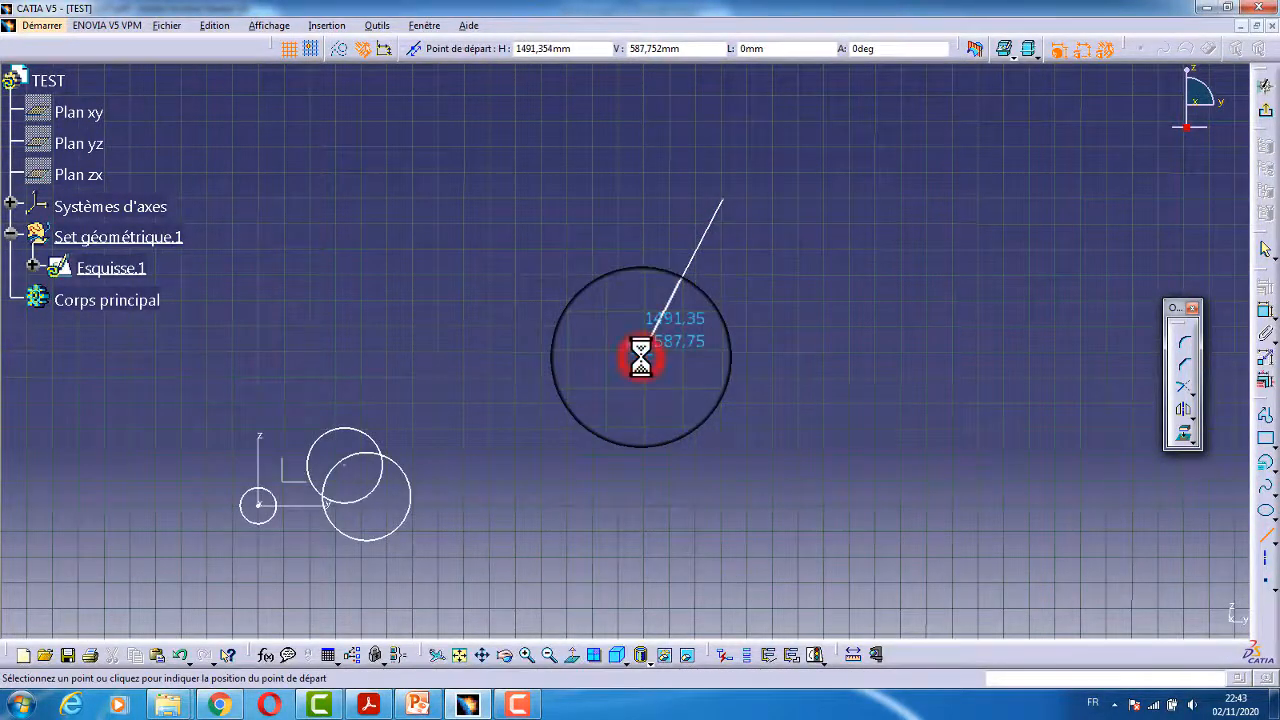
left_click(936, 208)
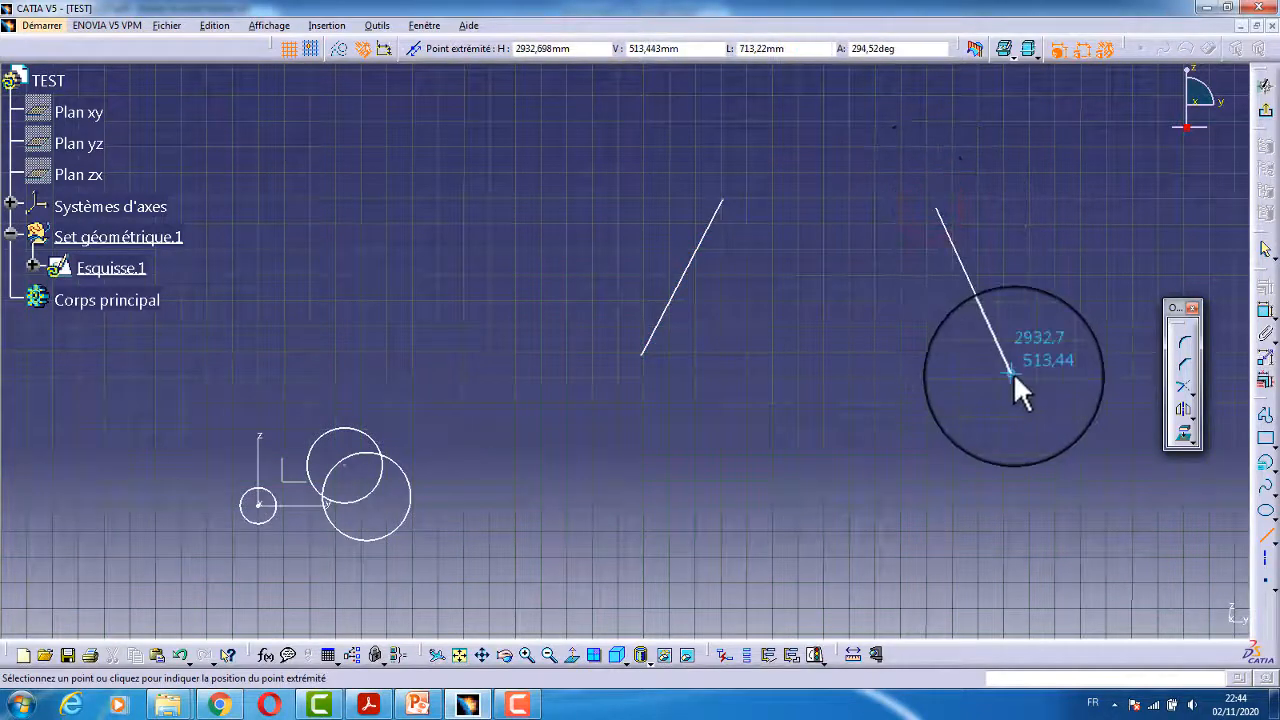
left_click(1013, 372)
left_click(945, 479)
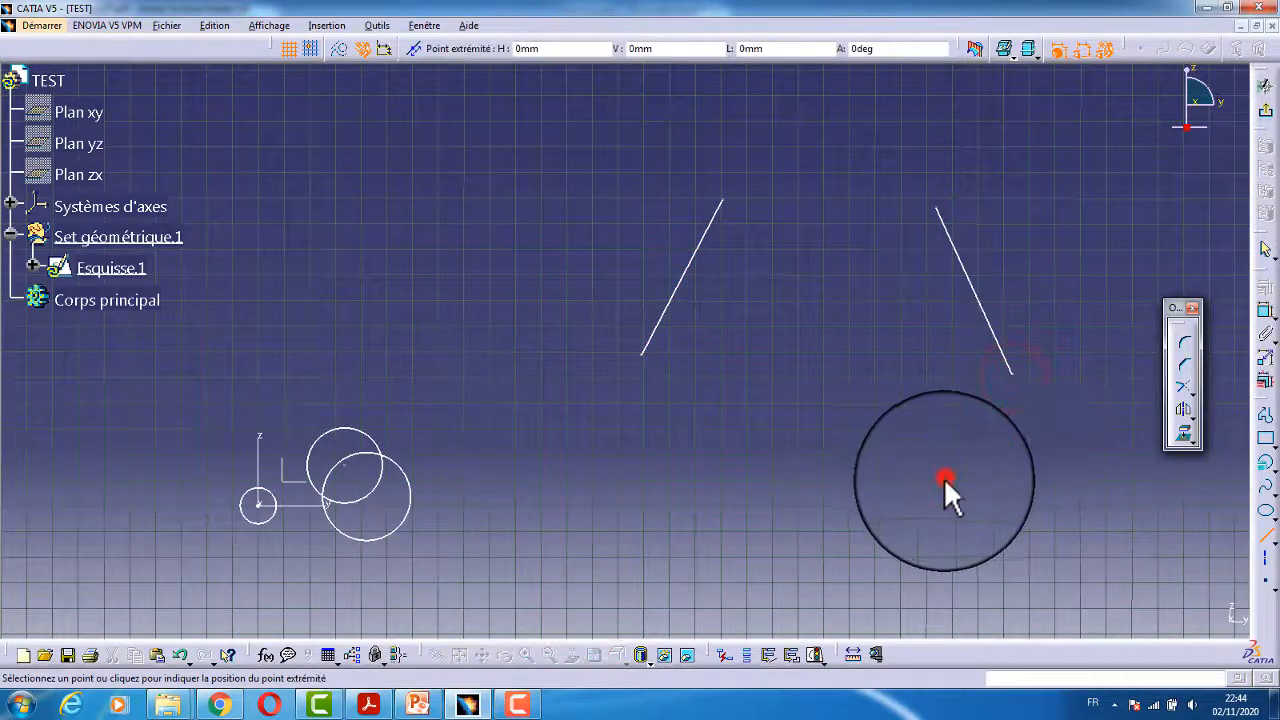
left_click(683, 513)
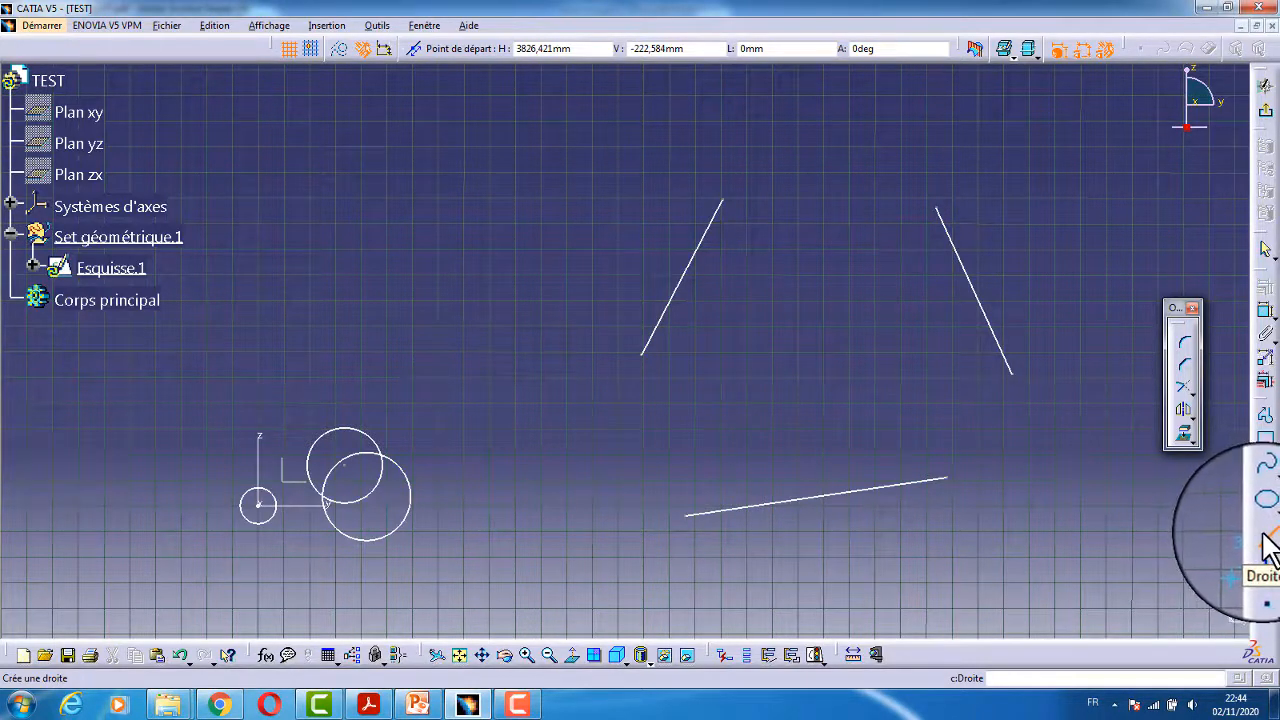
Sketch four more separate lines in succession to the upper left of the three lines, making the last one horizontal.
left_click(1265, 538)
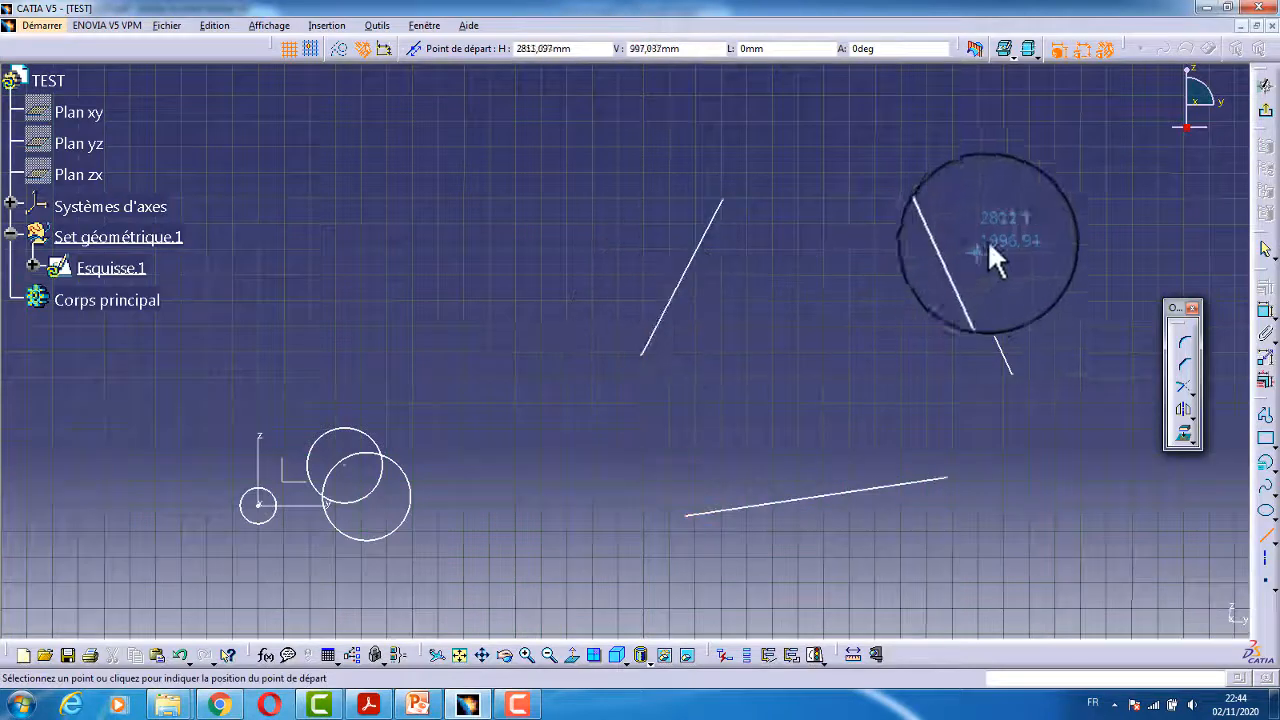
middle_click_drag(1005, 232, 966, 297)
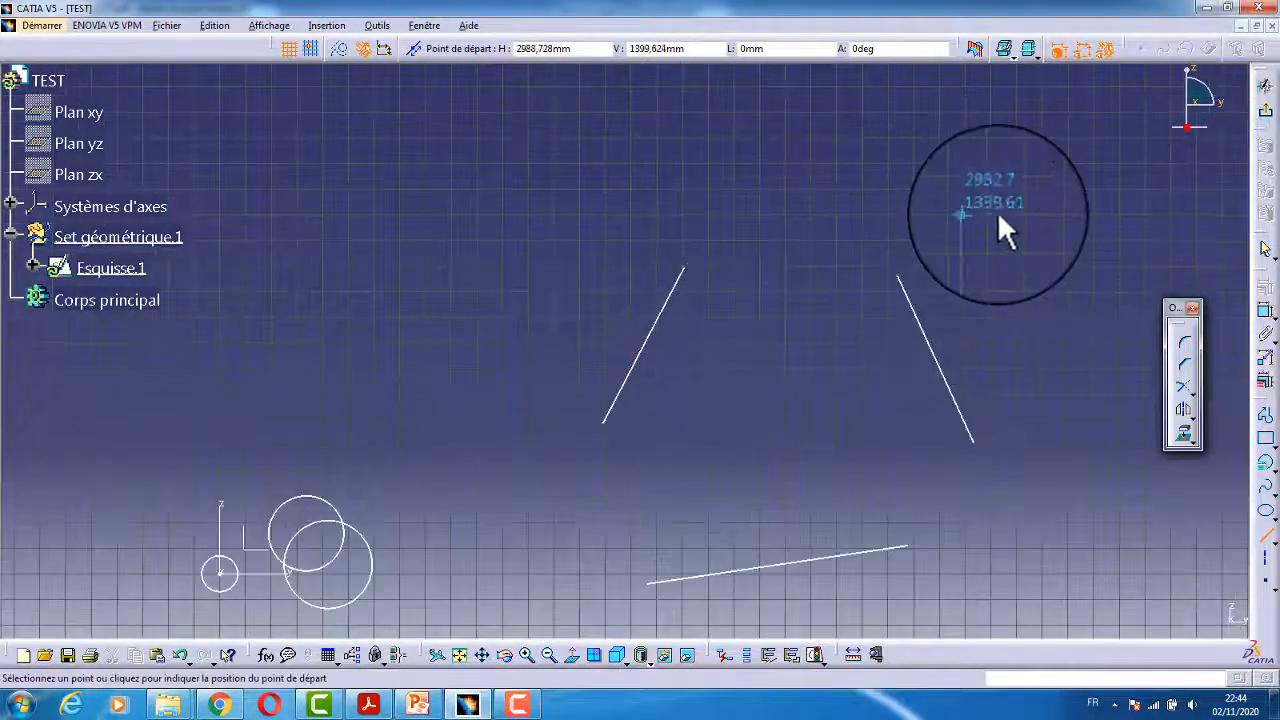
left_click(717, 182)
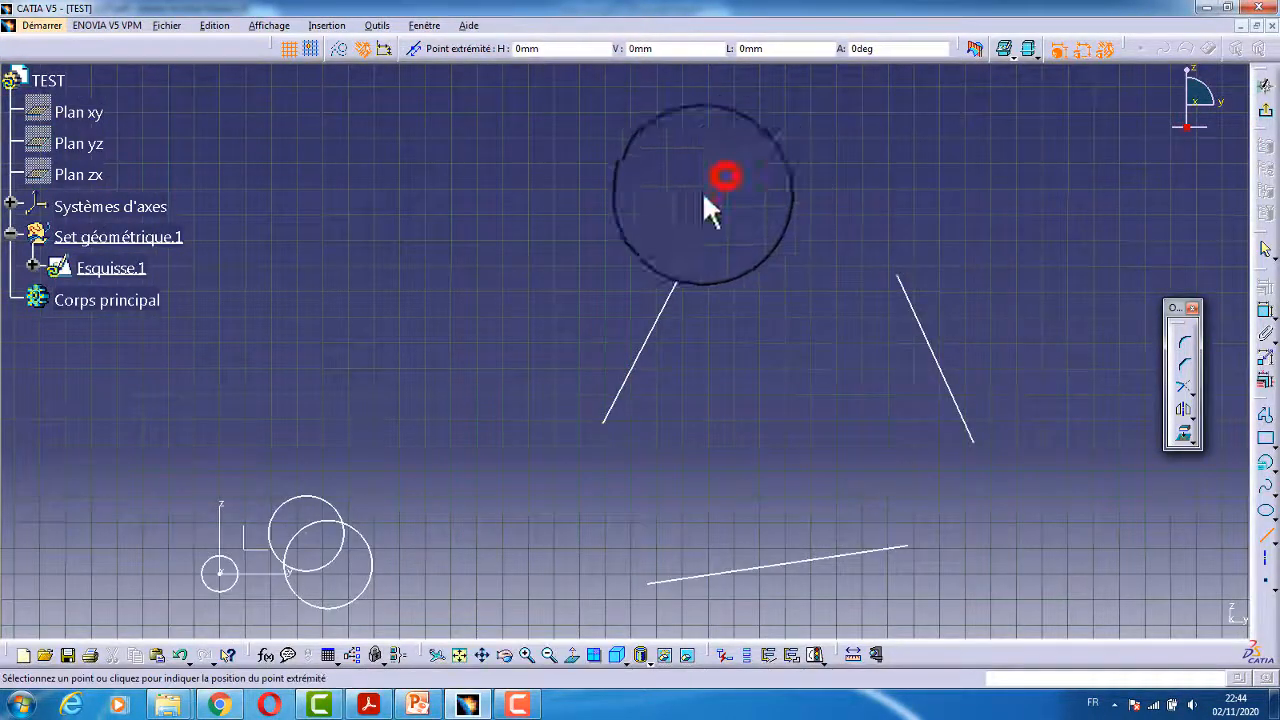
left_click(577, 286)
left_click(584, 212)
left_click(443, 235)
left_click(443, 262)
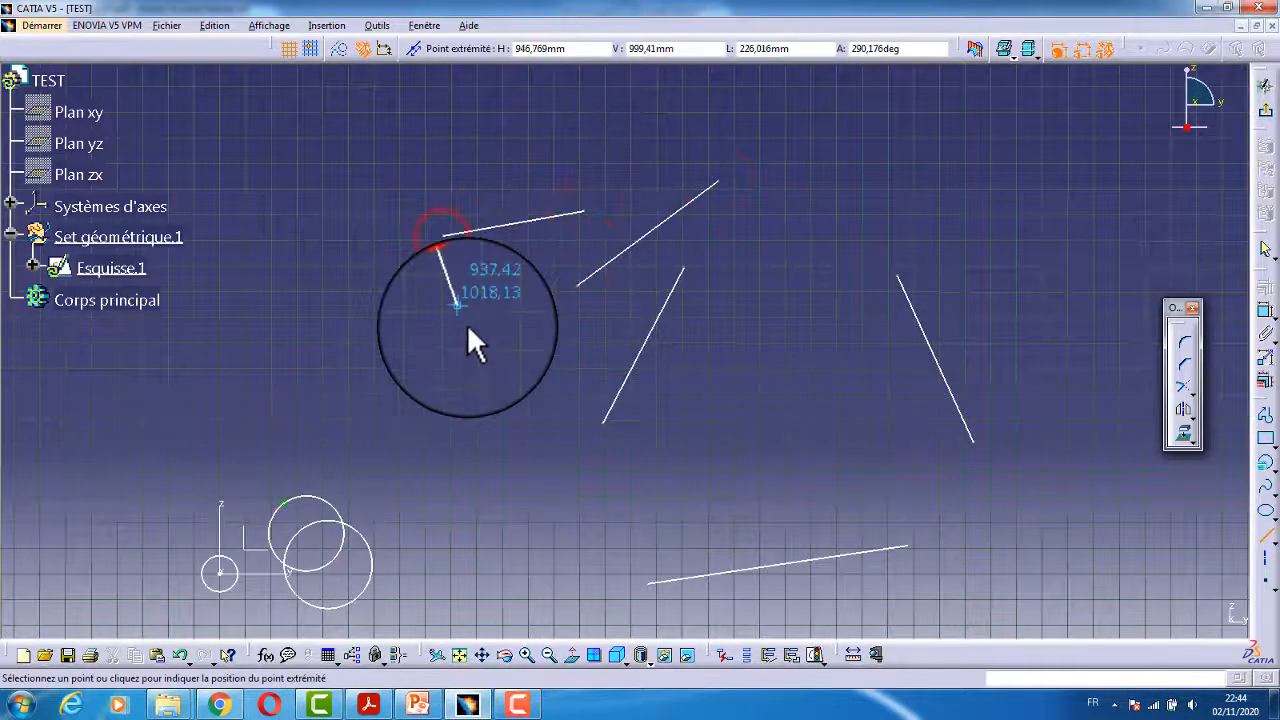
left_click(489, 386)
left_click(547, 386)
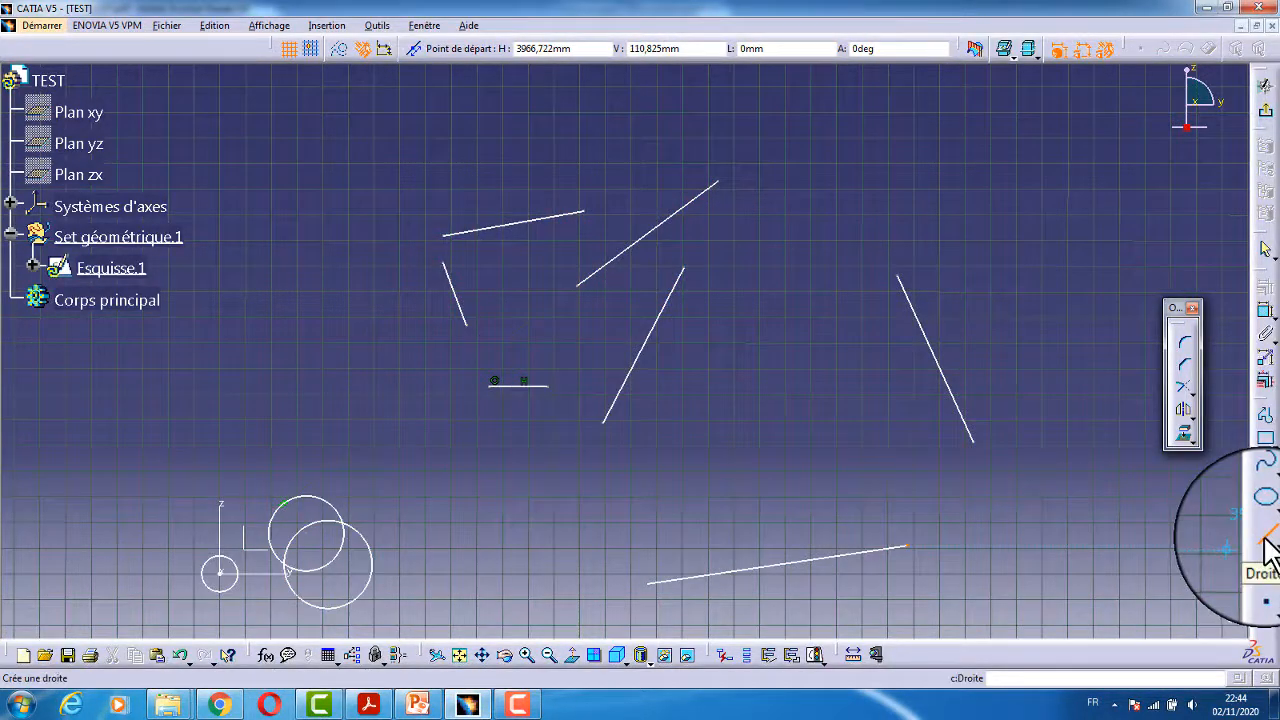
key("Escape")
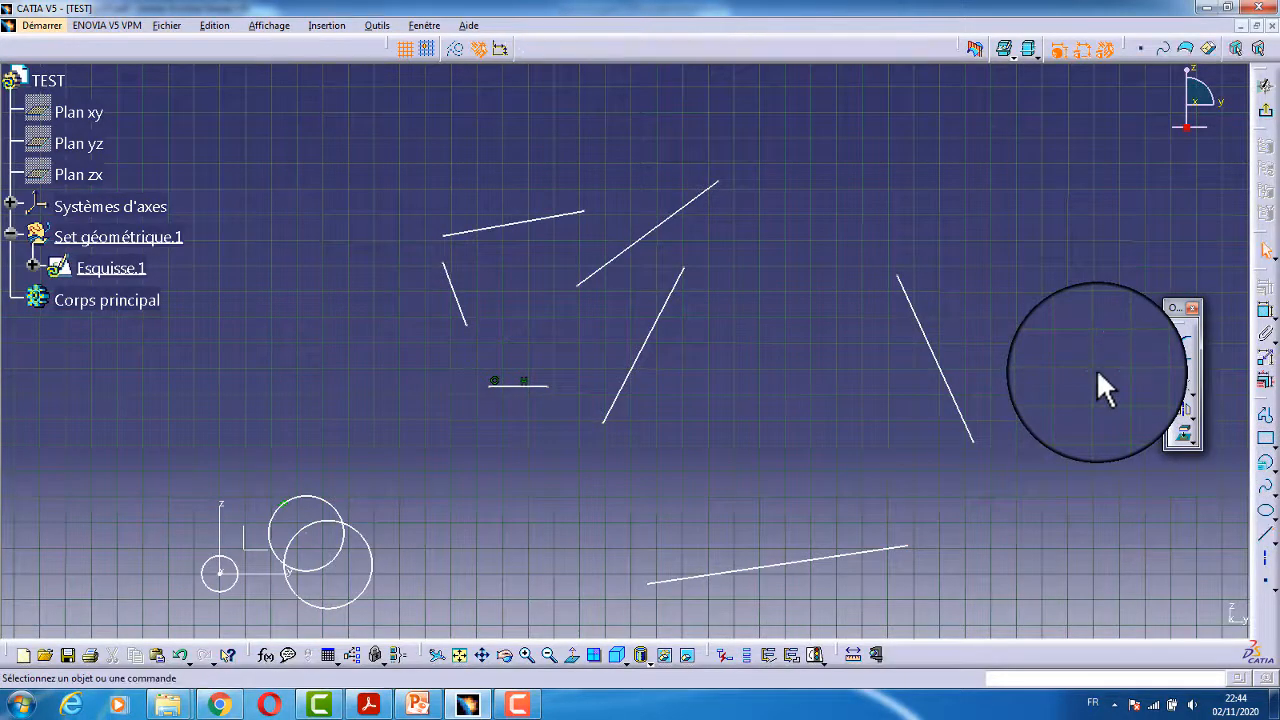
Sketch a single slightly sloping line to the upper right of the existing lines.
middle_click_drag(1054, 348, 836, 482)
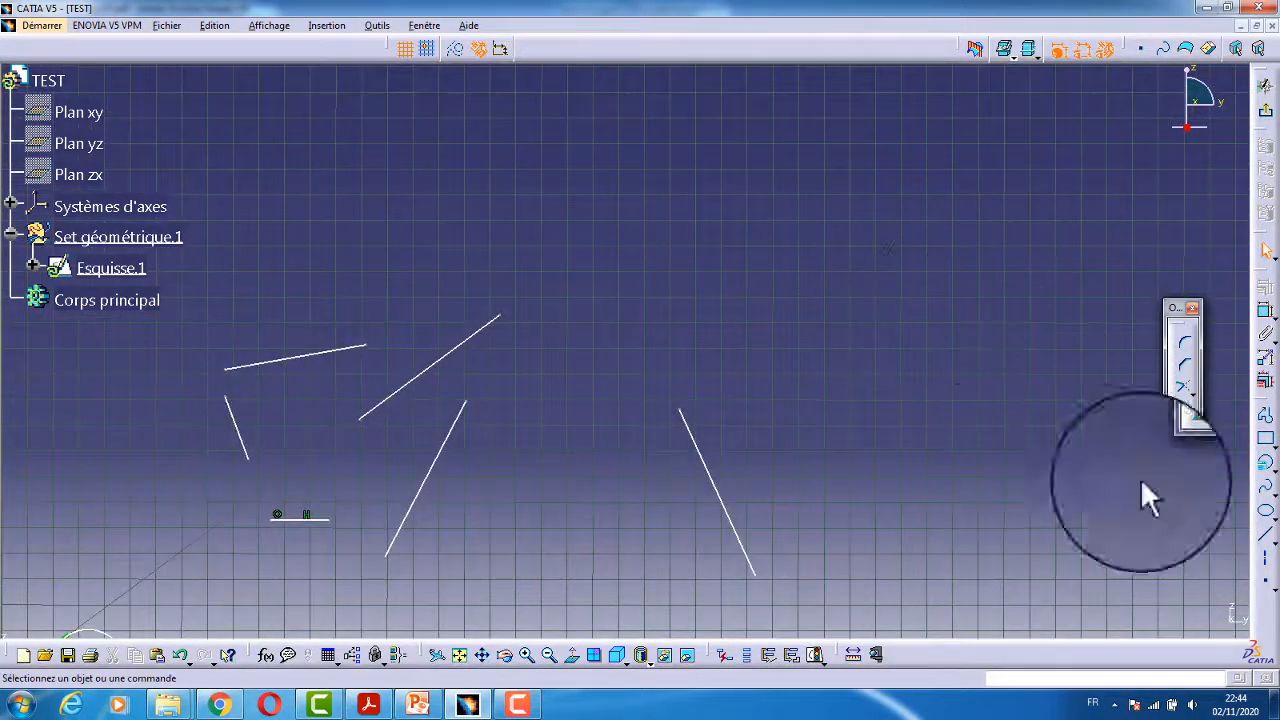
left_click(1260, 540)
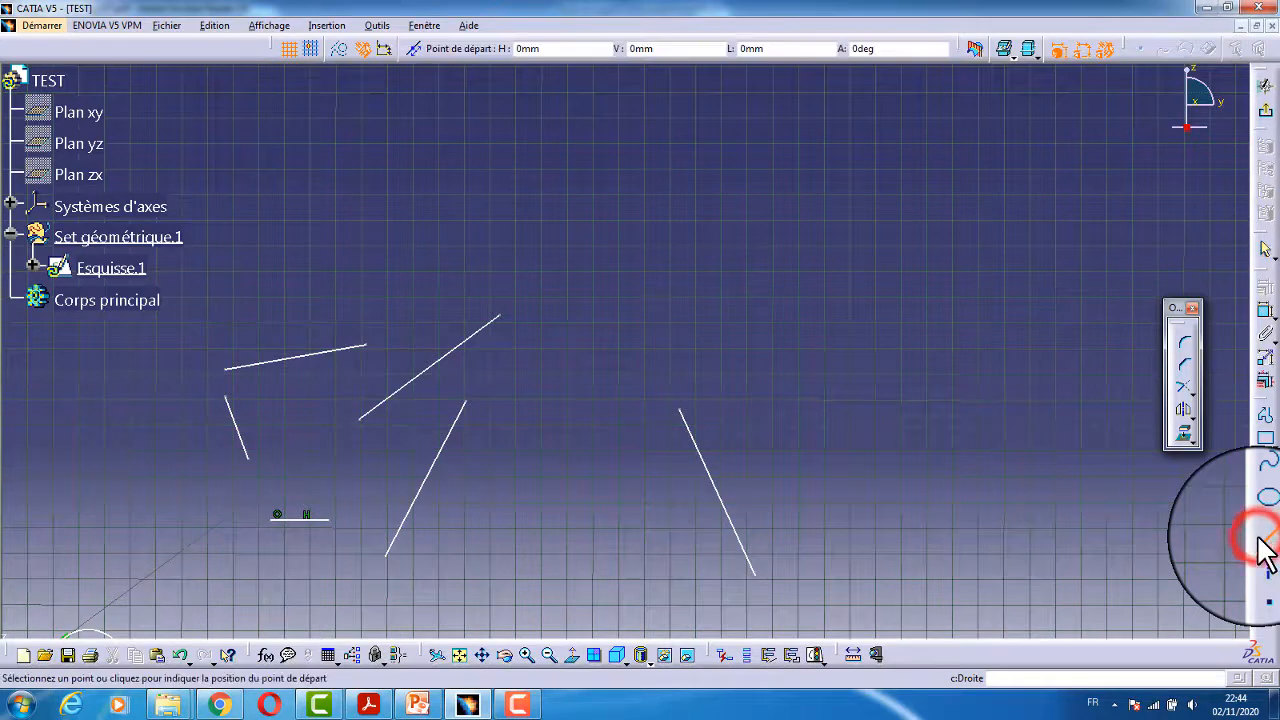
left_click(1006, 209)
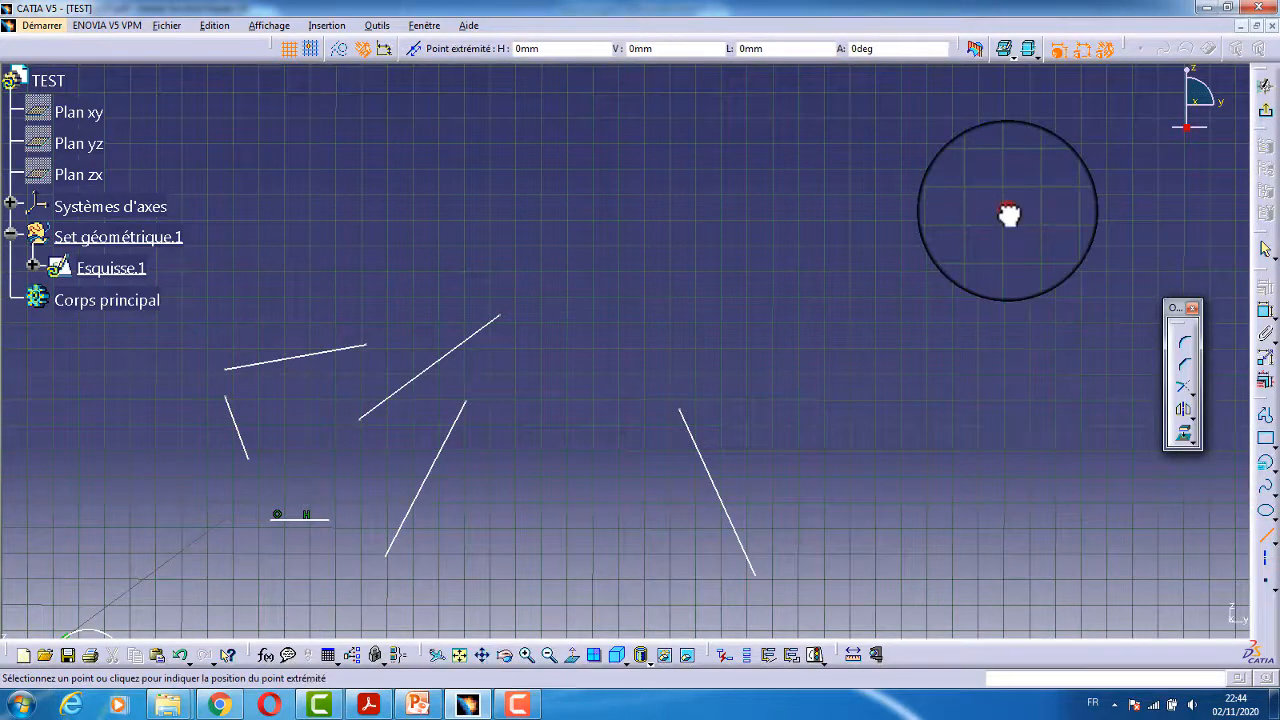
left_click(783, 233)
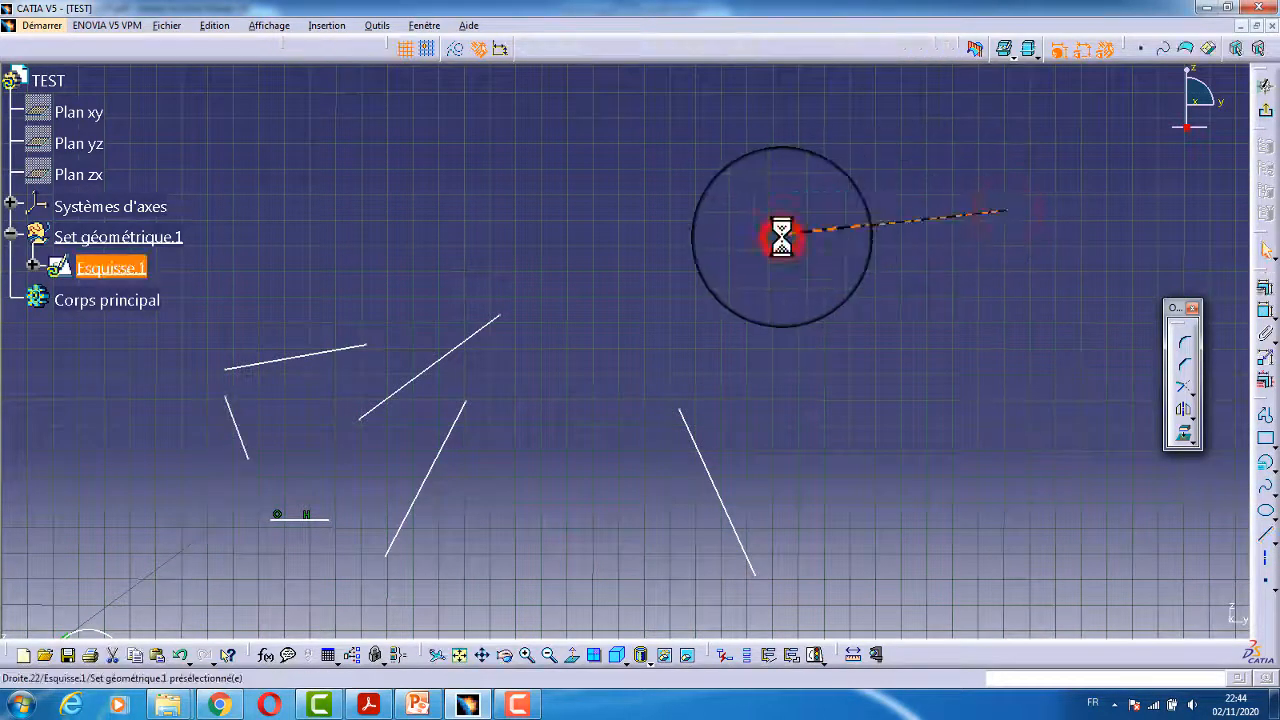
left_click(838, 338)
Sketch six more separate lines in succession above and to the right of the existing lines.
middle_click_drag(838, 338, 1264, 516)
left_click(1263, 566)
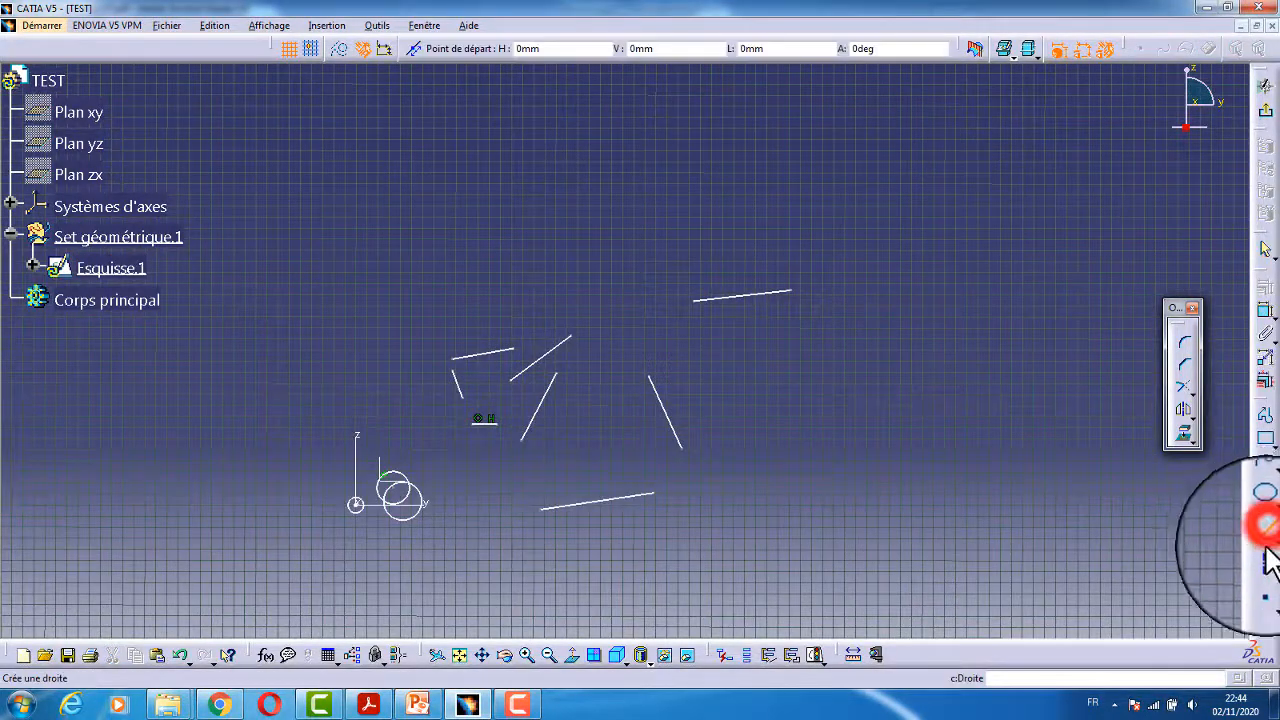
left_click(835, 185)
left_click(717, 208)
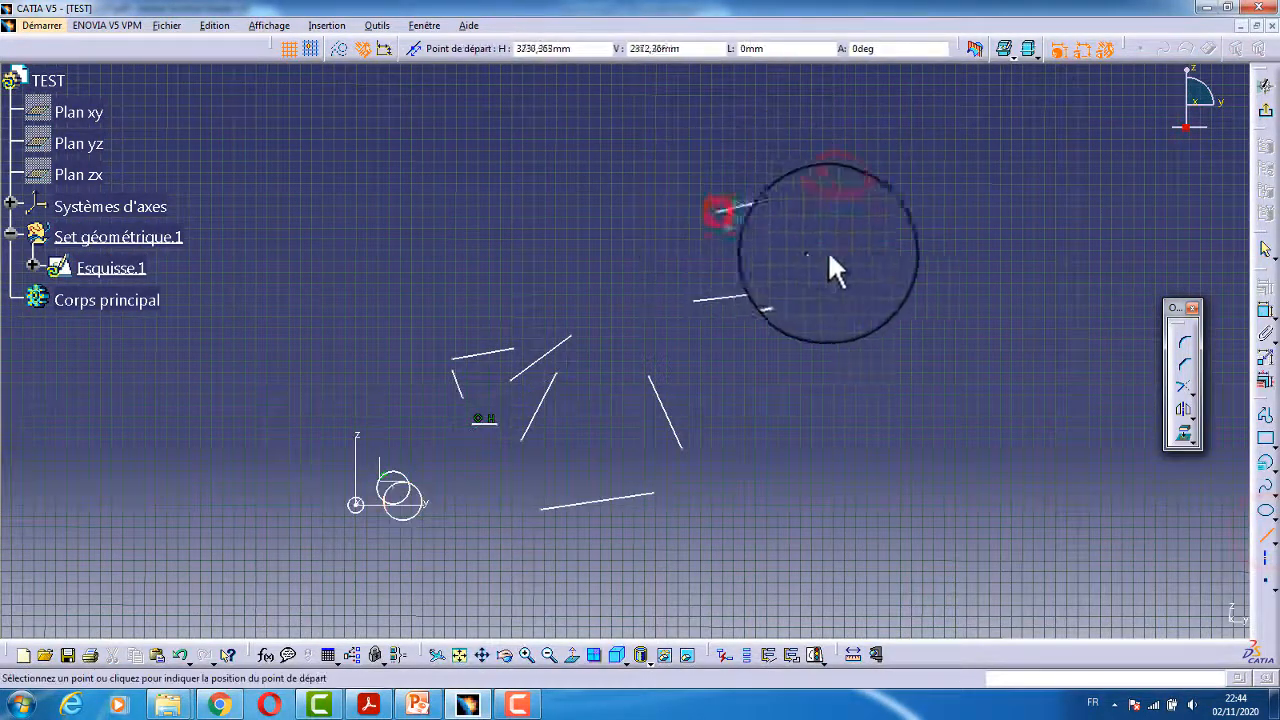
left_click(877, 218)
left_click(912, 308)
left_click(916, 389)
left_click(877, 463)
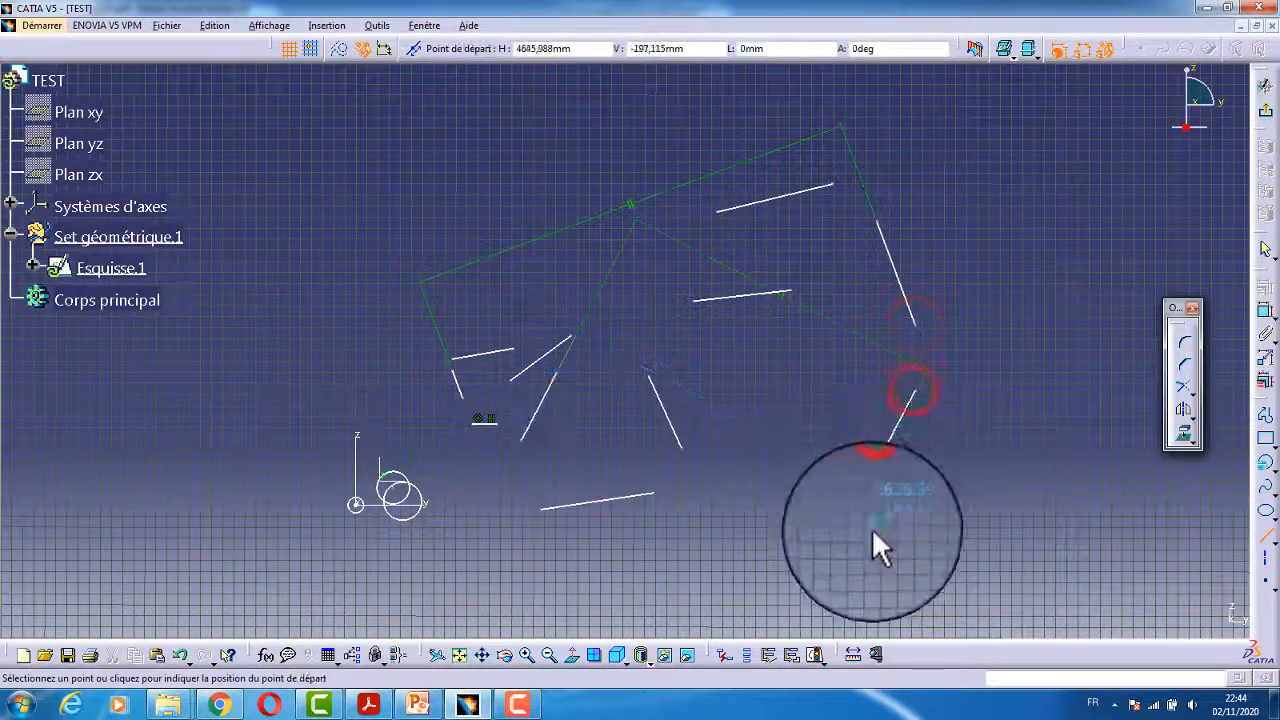
left_click(872, 531)
left_click(945, 570)
left_click(1005, 465)
left_click(1025, 350)
left_click(1086, 255)
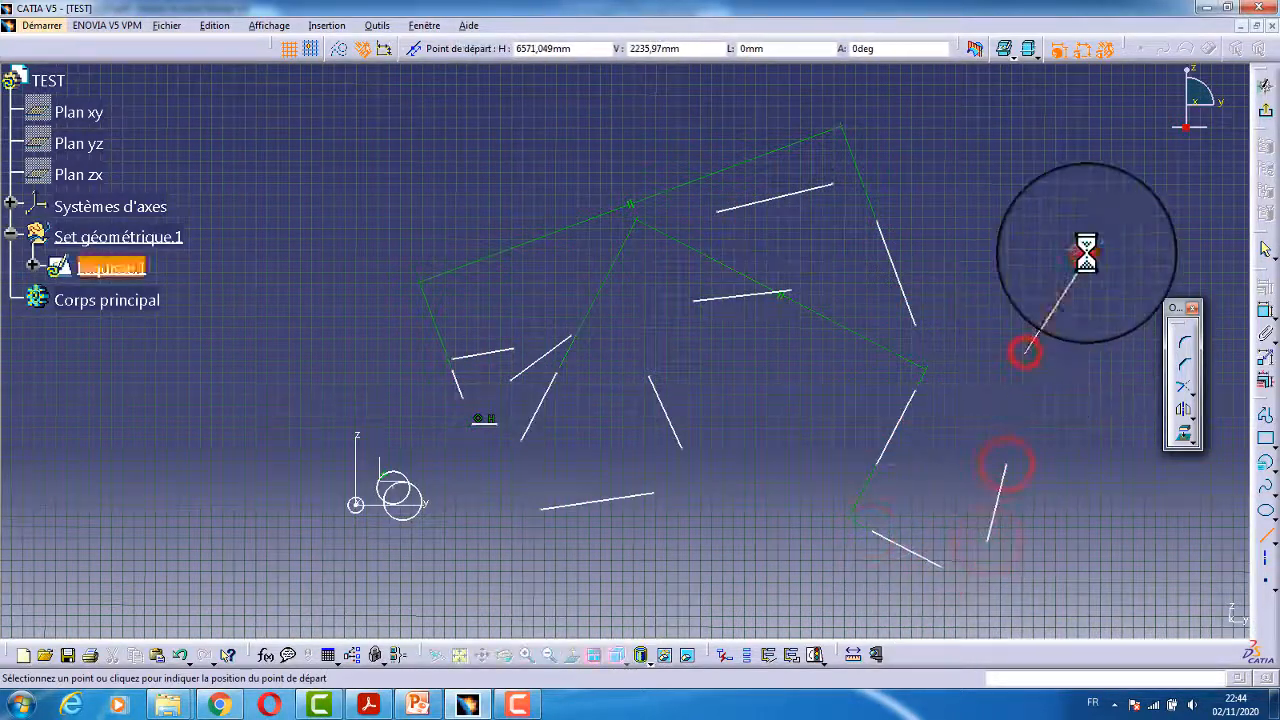
key("Escape")
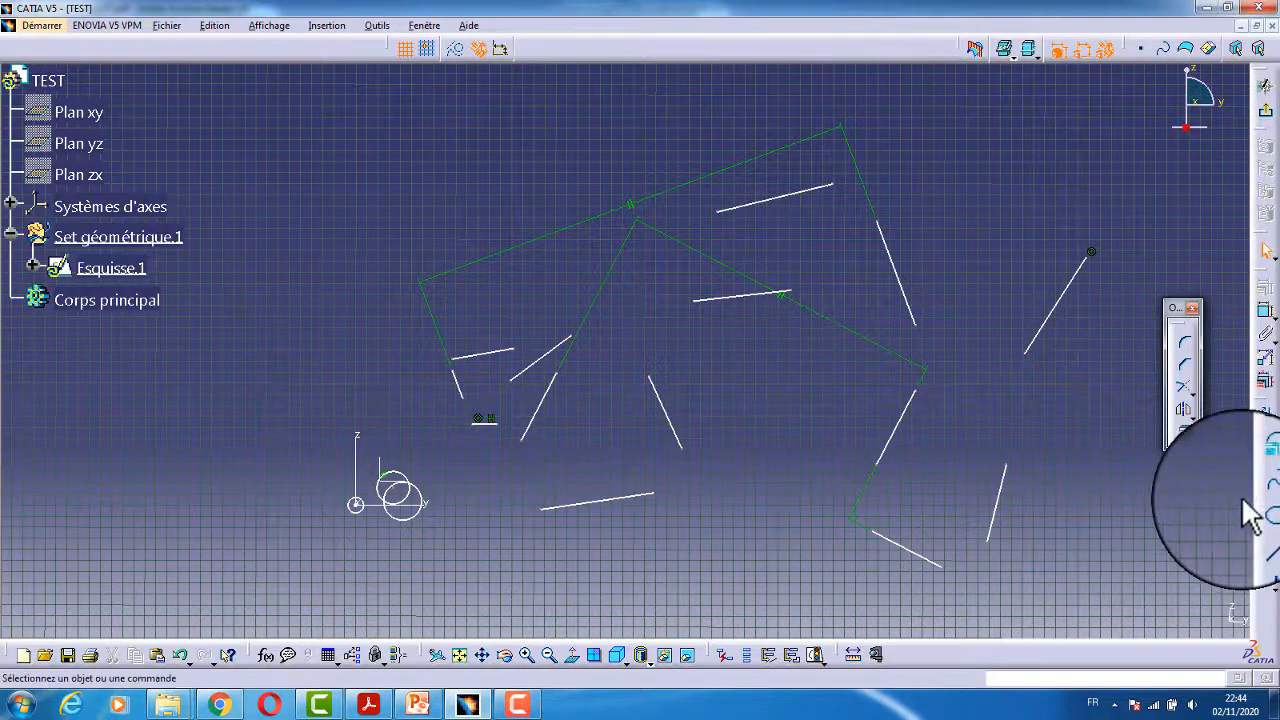
Delete all the lines drawn to the right of the circles.
left_click(1266, 512)
left_click(1119, 98)
mouse_move(1101, 351)
left_mouse_down()
mouse_move(511, 652)
mouse_move(429, 586)
left_mouse_up()
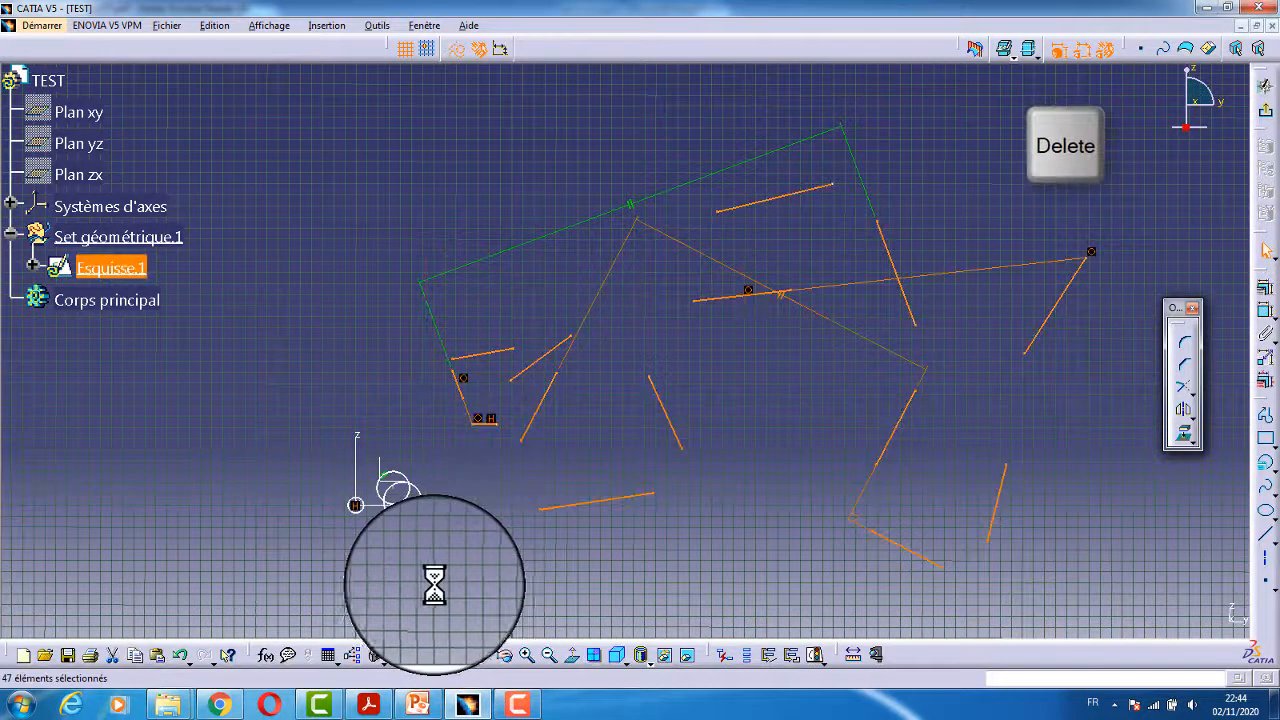
key("Delete")
Delete the two overlapping circles and the origin-centred circle to empty the sketch.
mouse_move(440, 578)
middle_mouse_down()
mouse_move(469, 488)
mouse_move(851, 203)
mouse_move(697, 369)
mouse_move(746, 303)
mouse_move(702, 307)
middle_mouse_up()
left_click_drag(722, 213, 402, 531)
key("Delete")
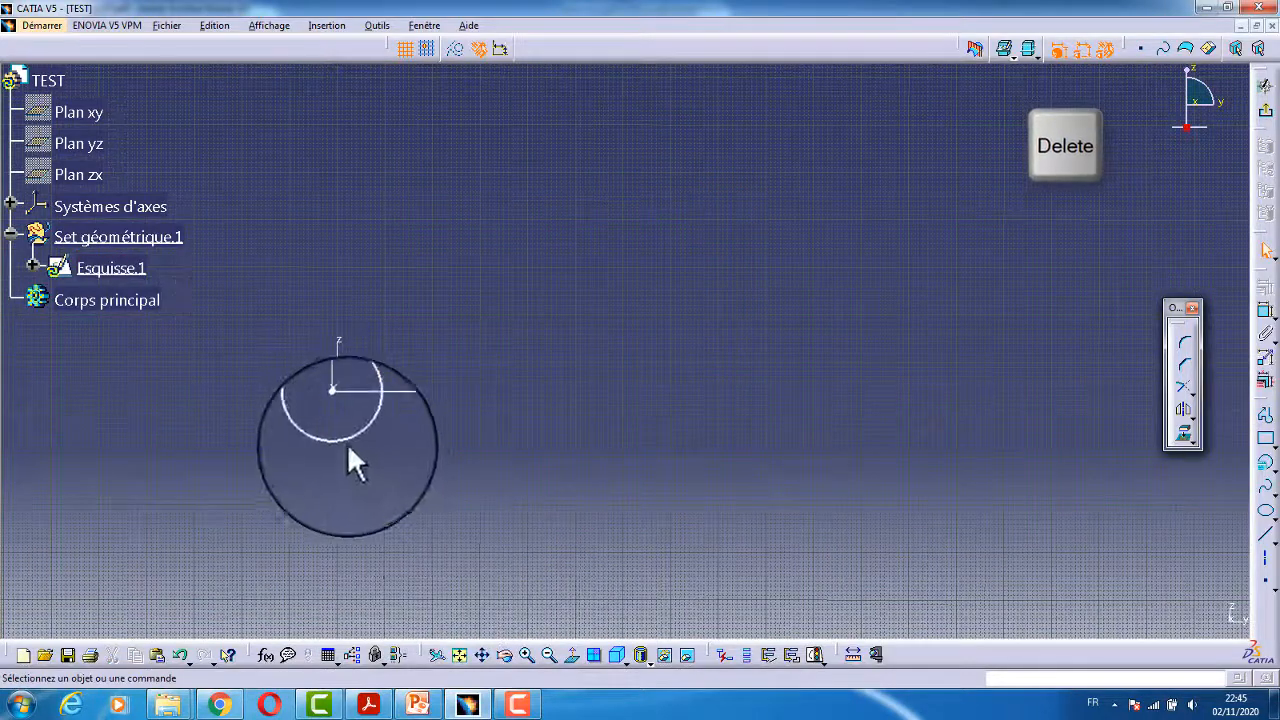
left_click(360, 437)
key("Delete")
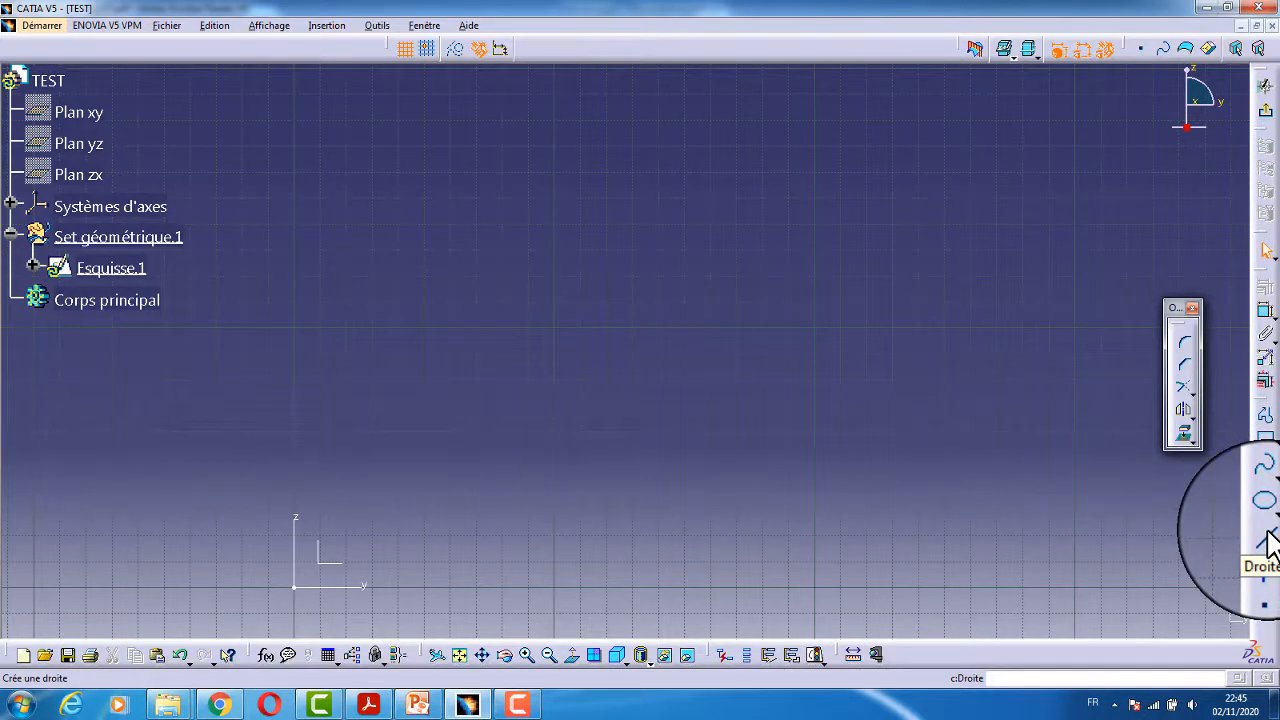
Sketch three separate lines surrounding an open area to the upper right of the origin, without joining their ends.
left_click(611, 183)
left_click(501, 305)
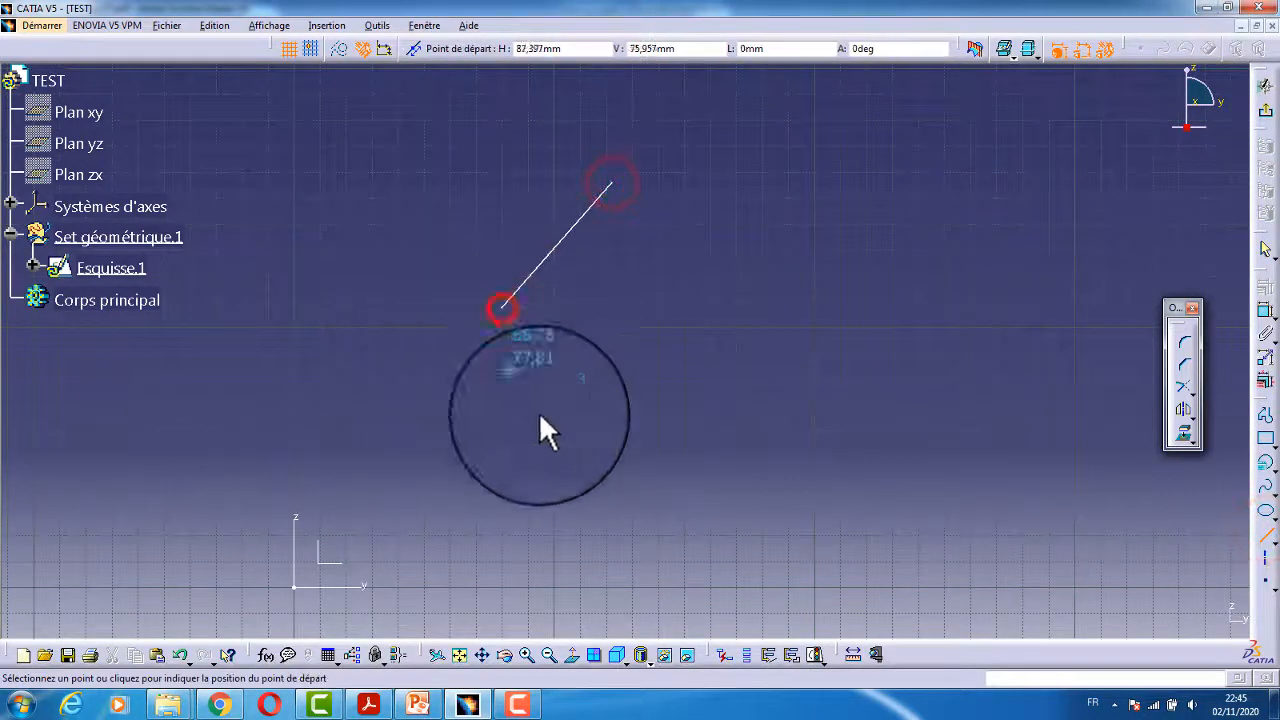
left_click(594, 432)
left_click(837, 508)
left_click(860, 148)
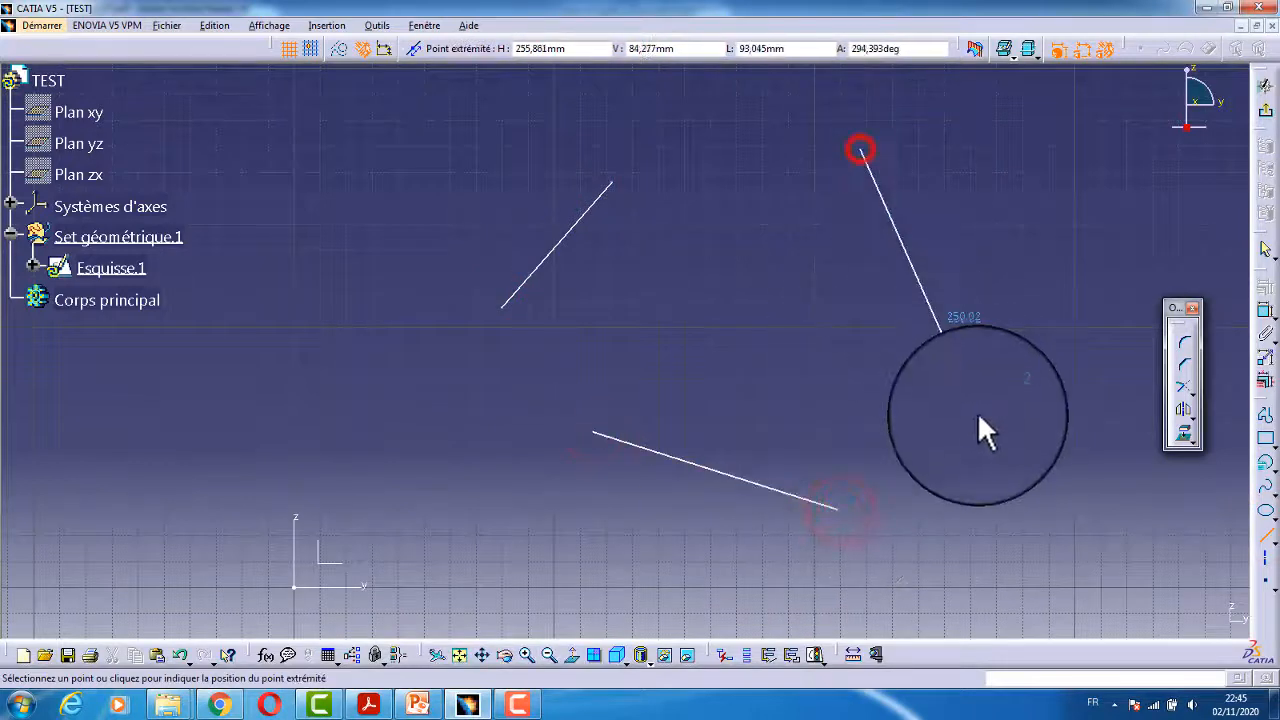
left_click(974, 406)
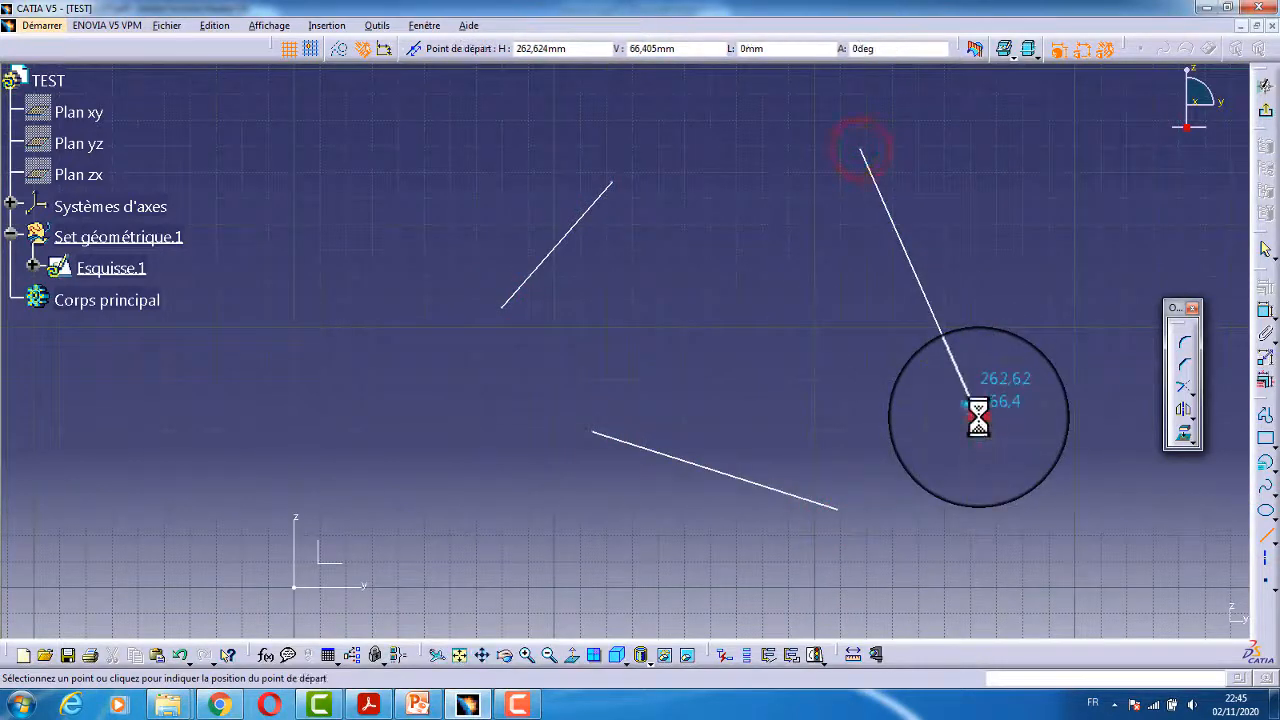
left_click(1266, 539)
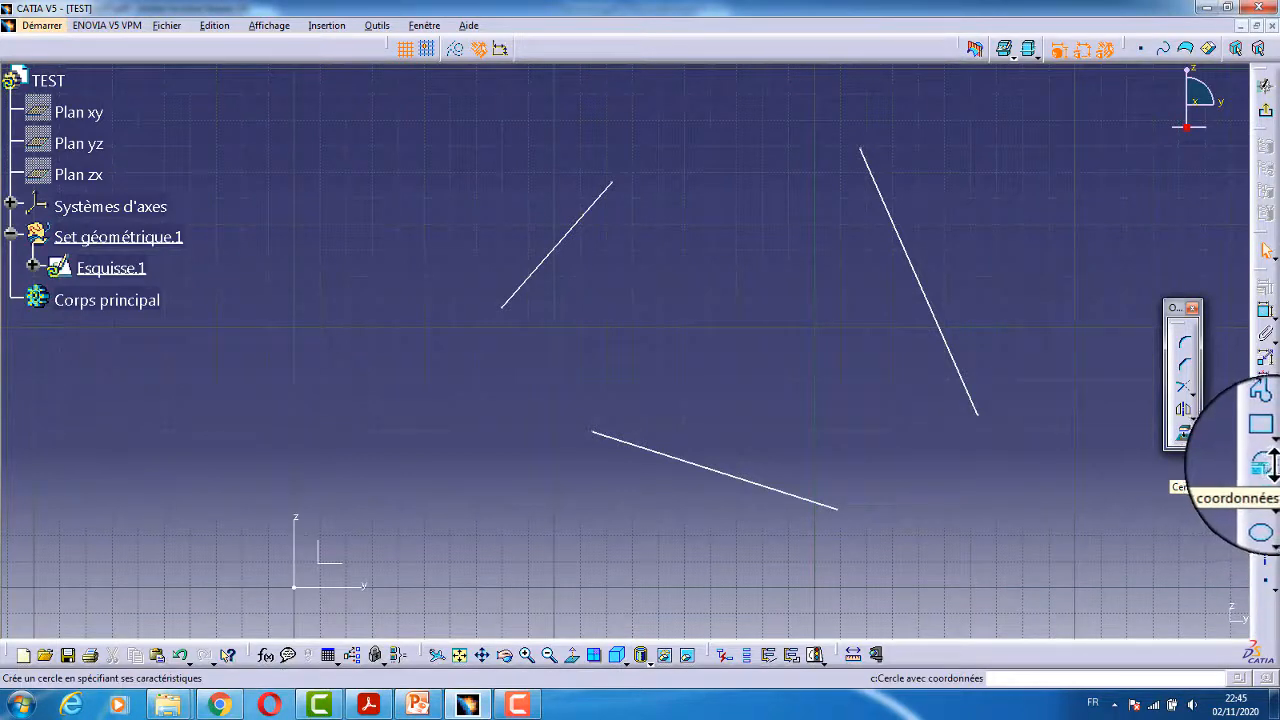
Create a tri-tangent circle touching the three lines.
left_click(1274, 468)
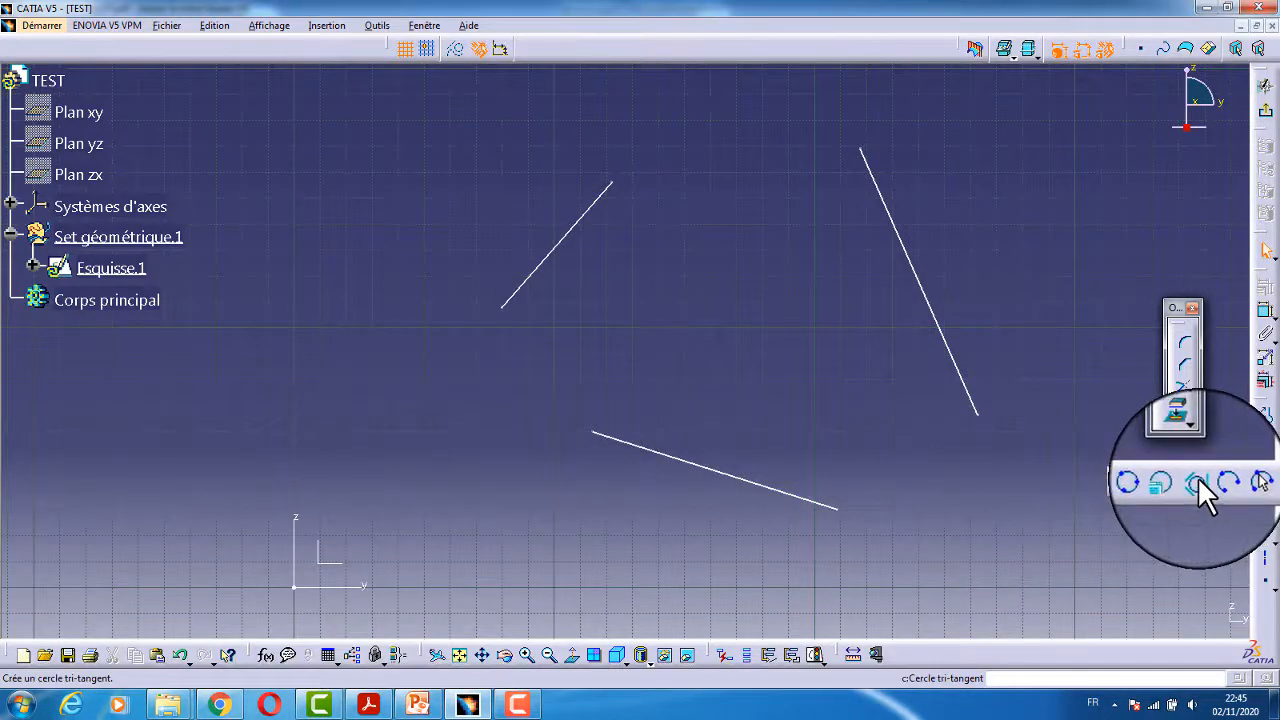
left_click(1197, 484)
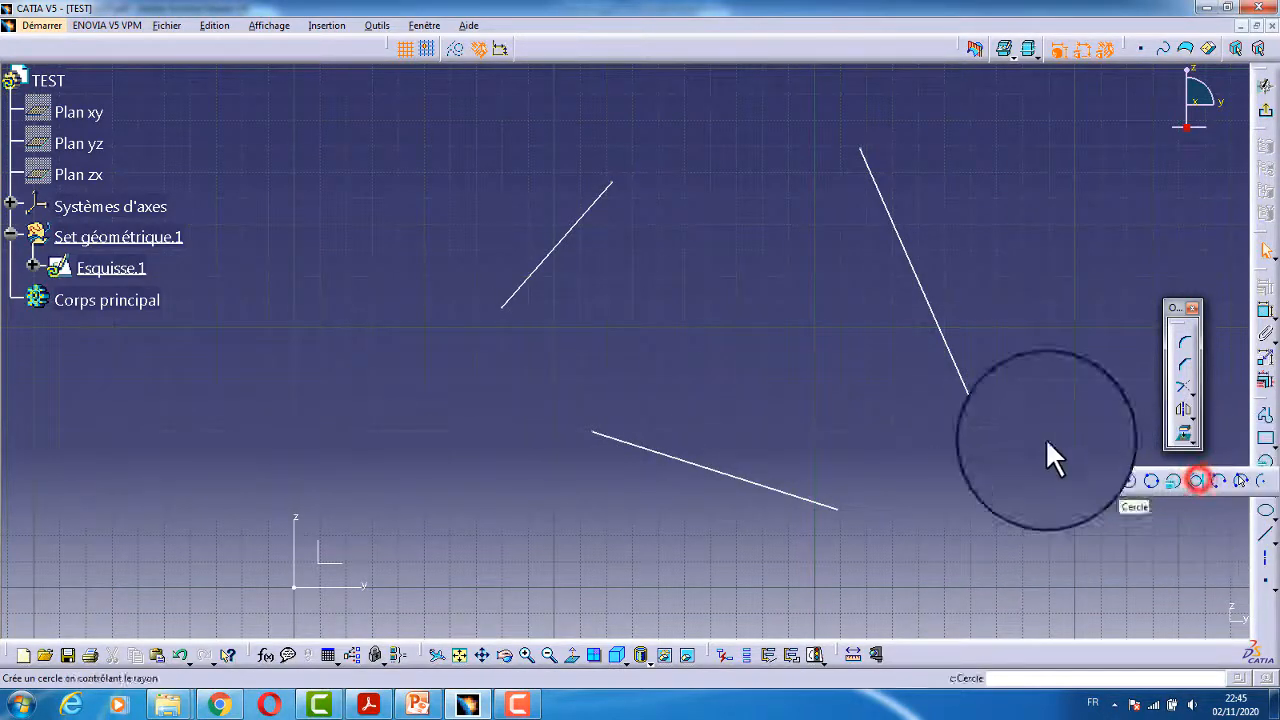
left_click(934, 313)
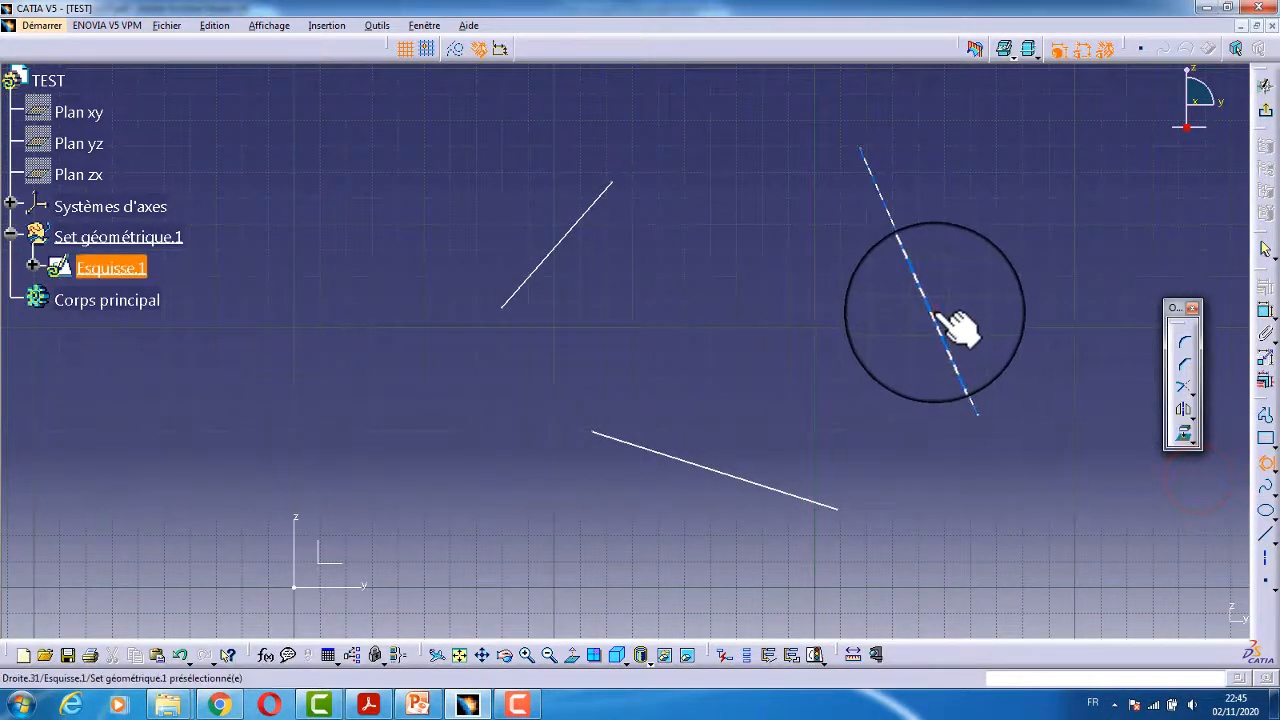
left_click(578, 222)
left_click(744, 481)
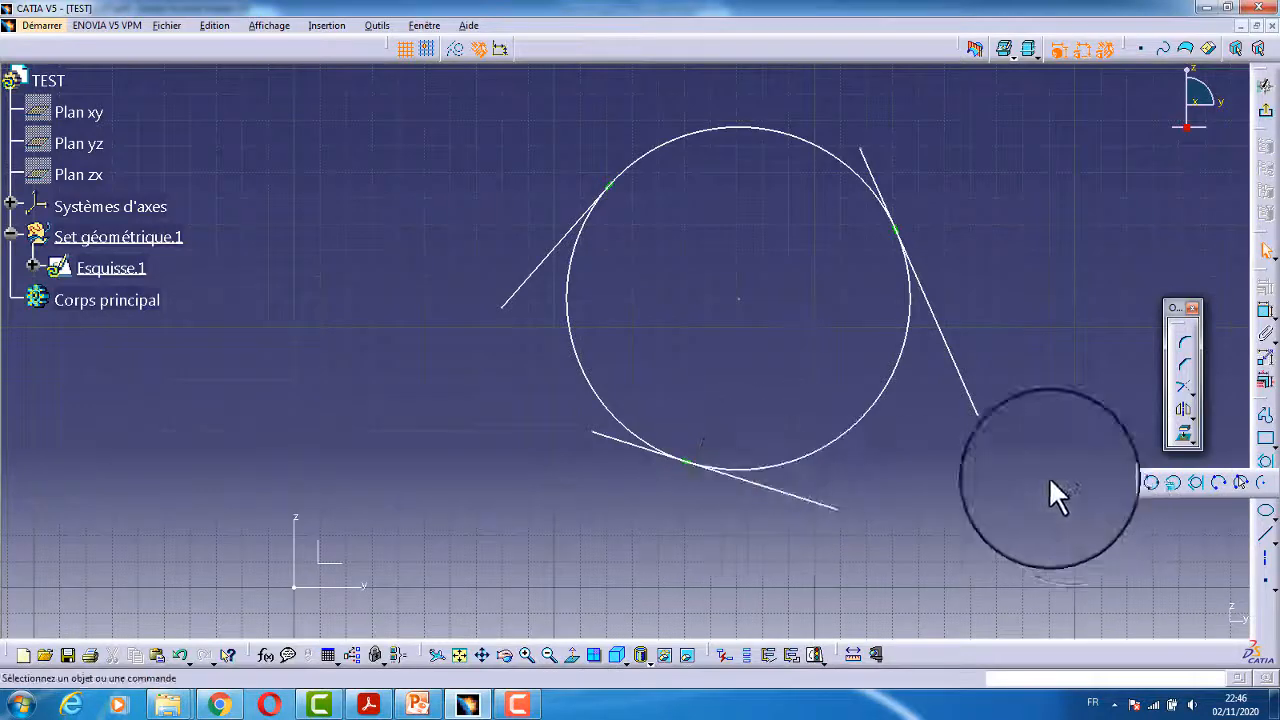
Draw a three-point arc in the open area to the right of the tri-tangent circle, bulging toward the upper right.
left_click(1217, 483)
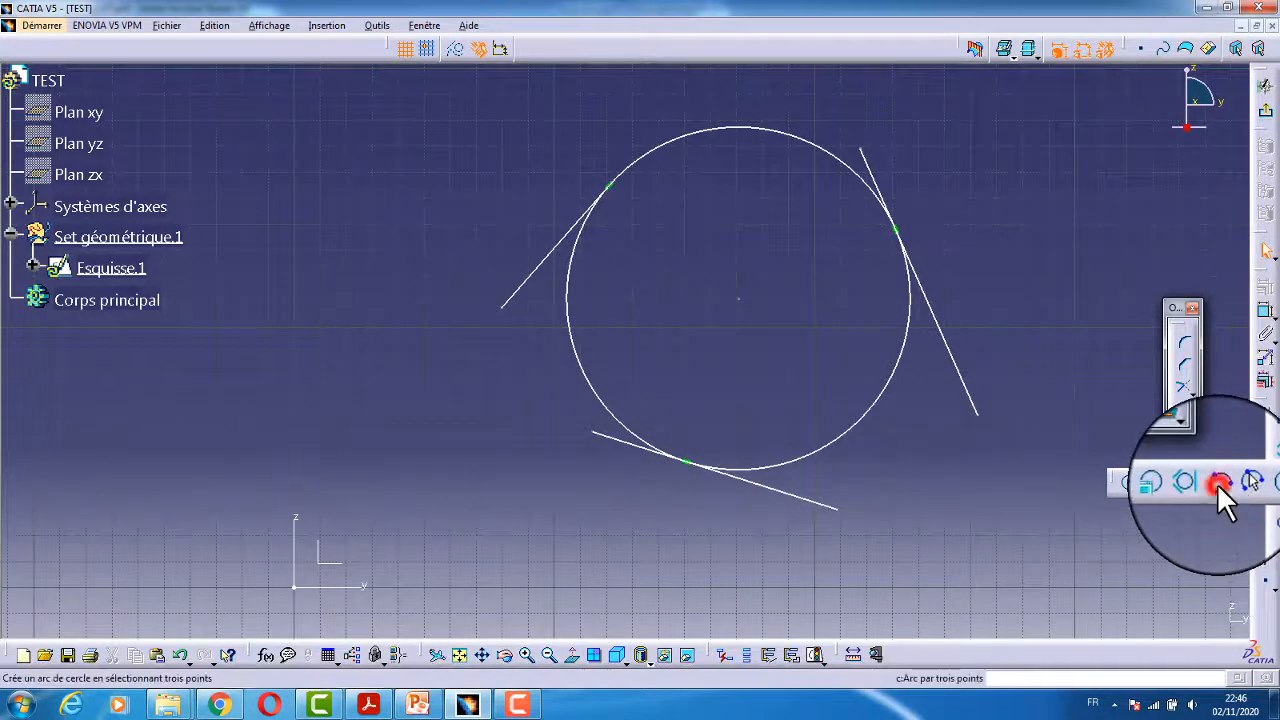
middle_click_drag(1021, 382, 578, 579)
left_click(713, 298)
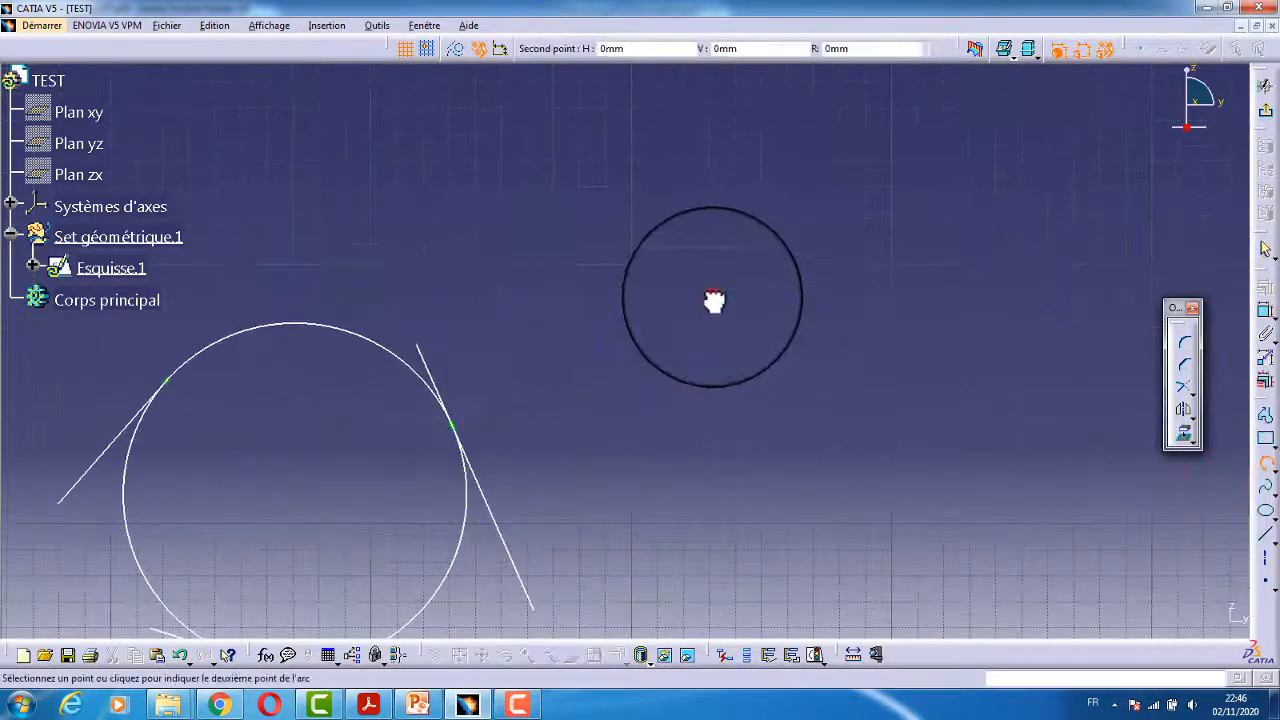
left_click(952, 338)
left_click(848, 574)
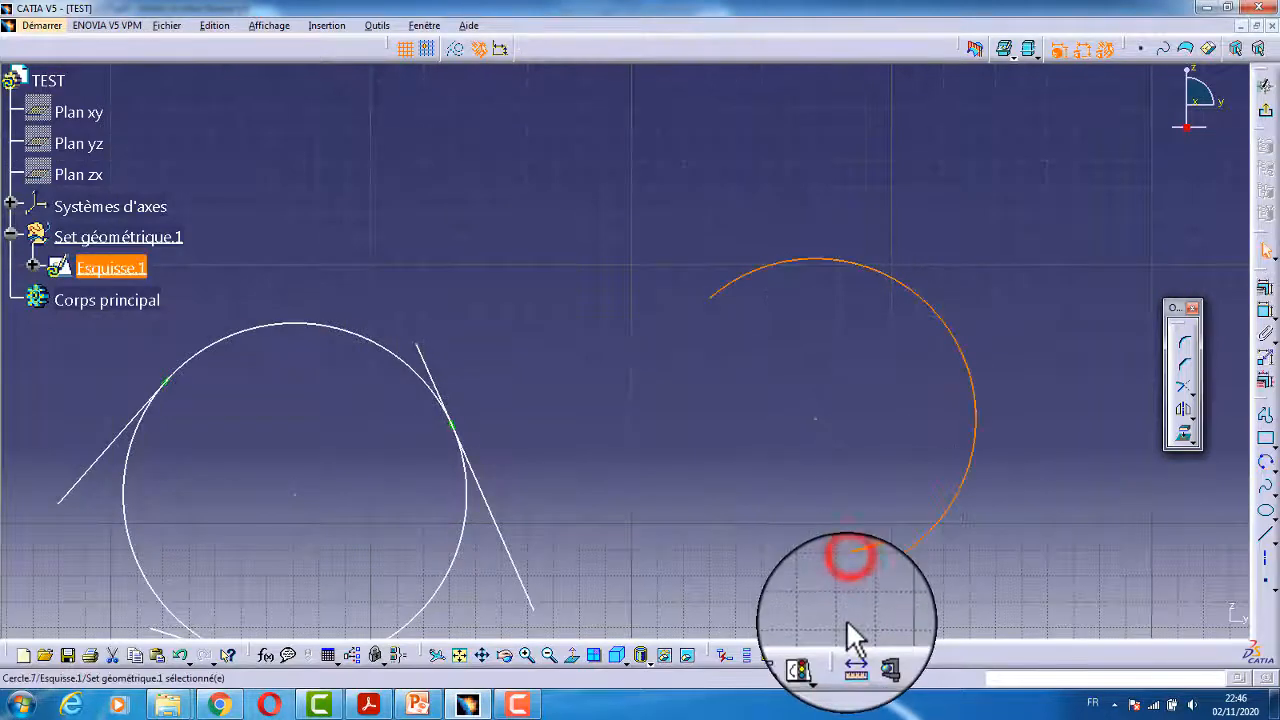
Draw a larger three-point arc starting with its limits, placed to the upper right of the first arc.
mouse_move(957, 480)
middle_mouse_down()
mouse_move(697, 429)
mouse_move(728, 518)
middle_mouse_up()
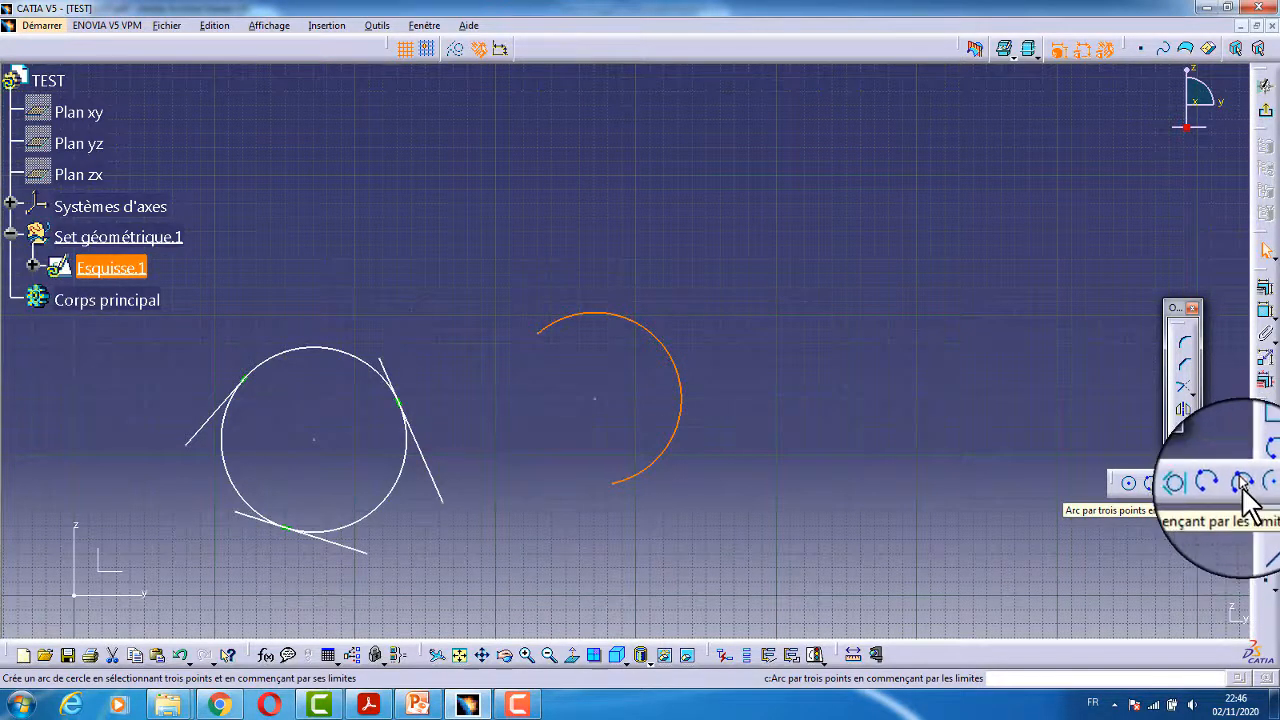
left_click(1243, 487)
left_click(718, 157)
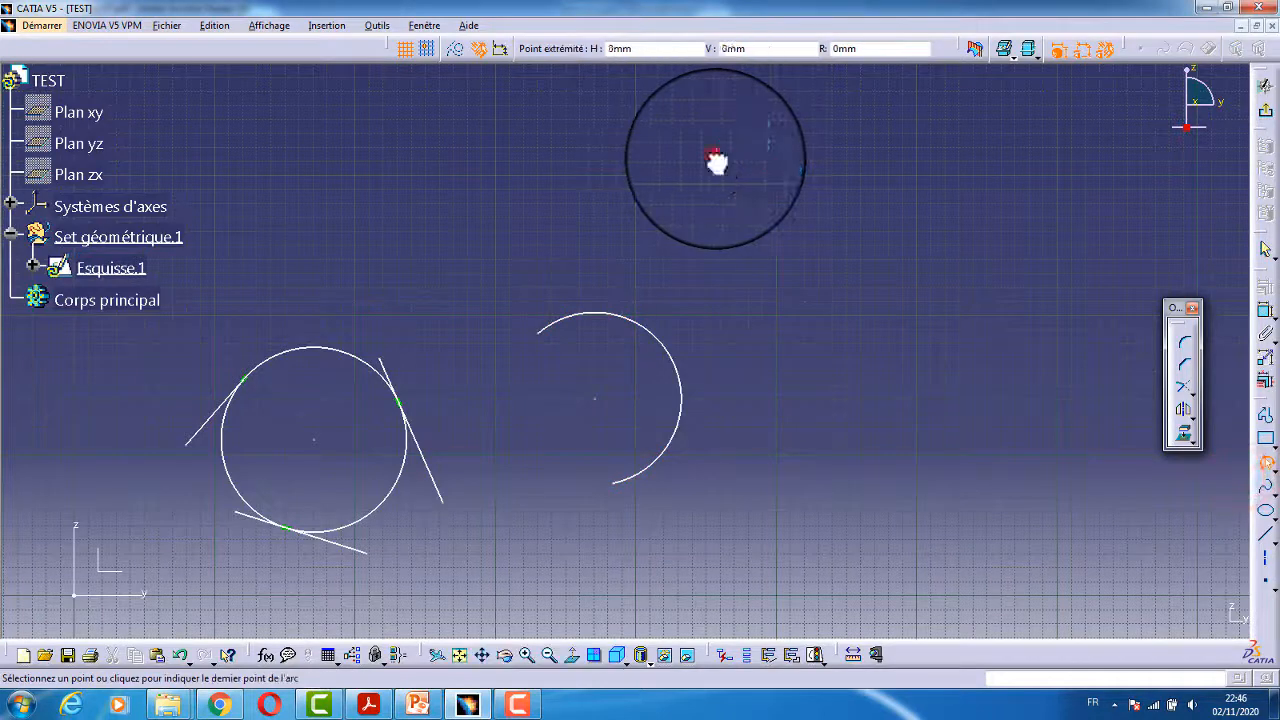
left_click(865, 406)
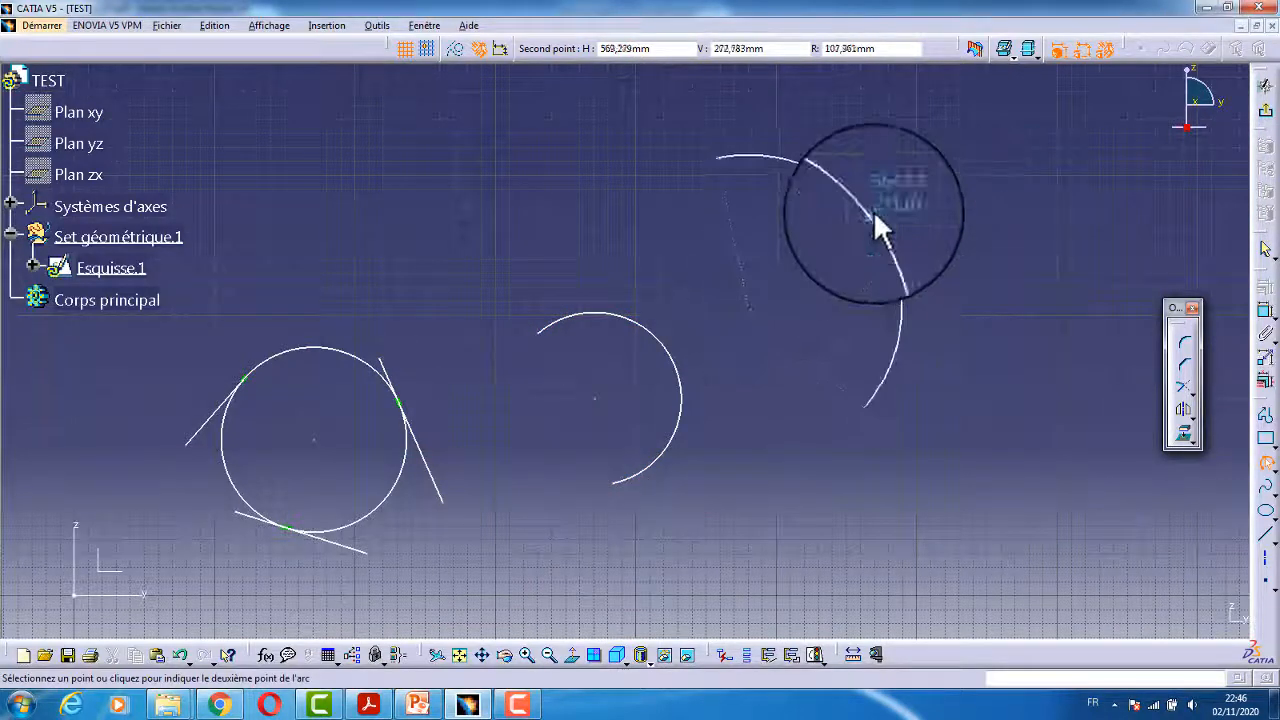
left_click(903, 180)
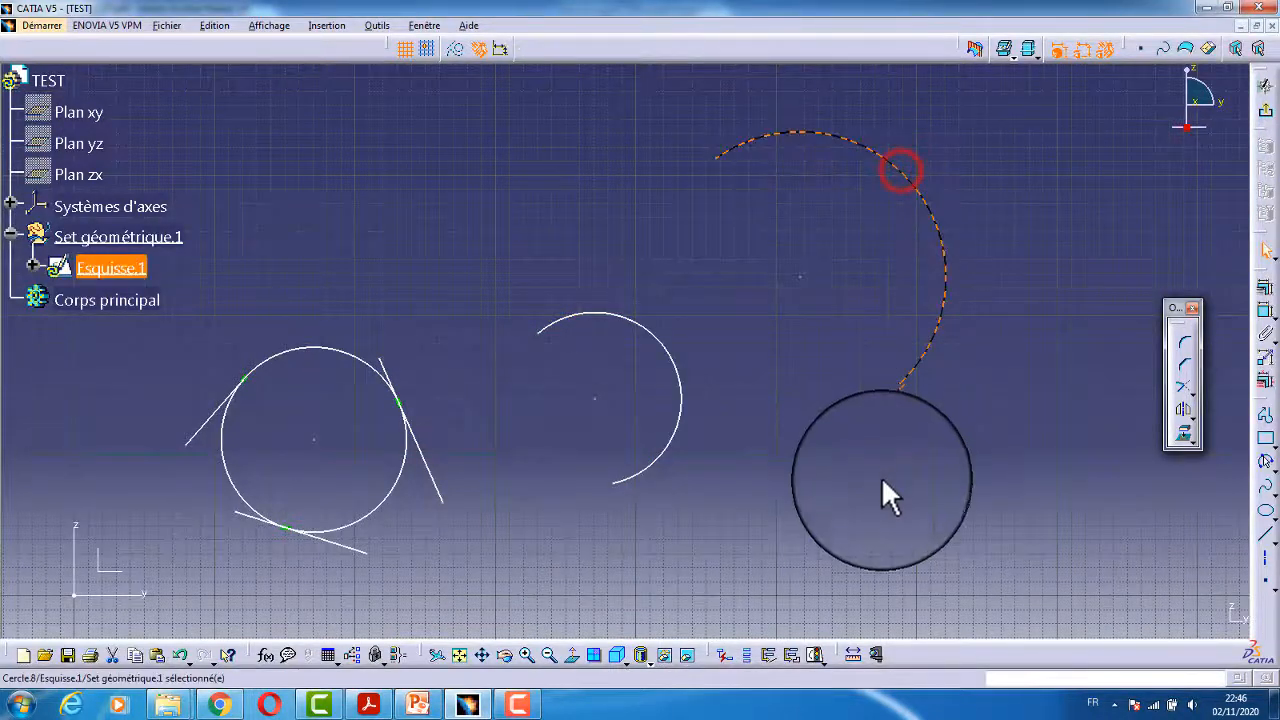
Draw a centre-based arc of about 250 mm radius, sweeping about 110°, below and to the right of the other two arcs.
left_click(1263, 466)
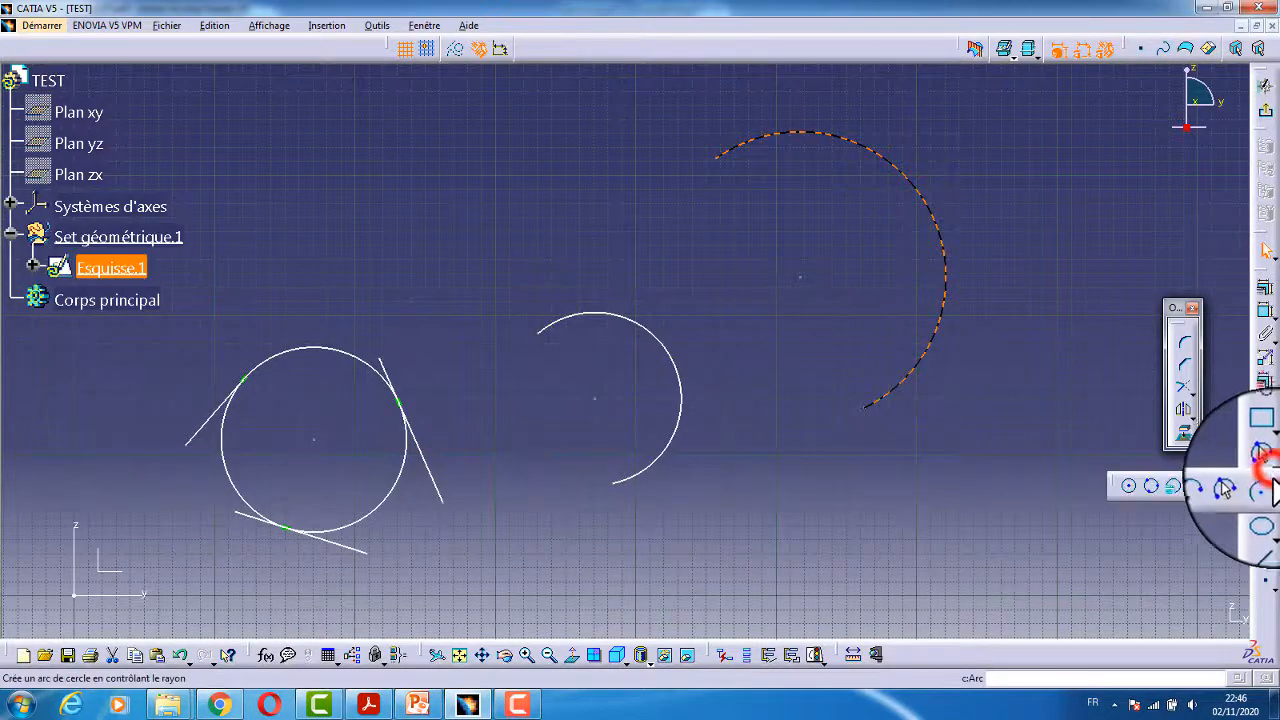
left_click(1264, 486)
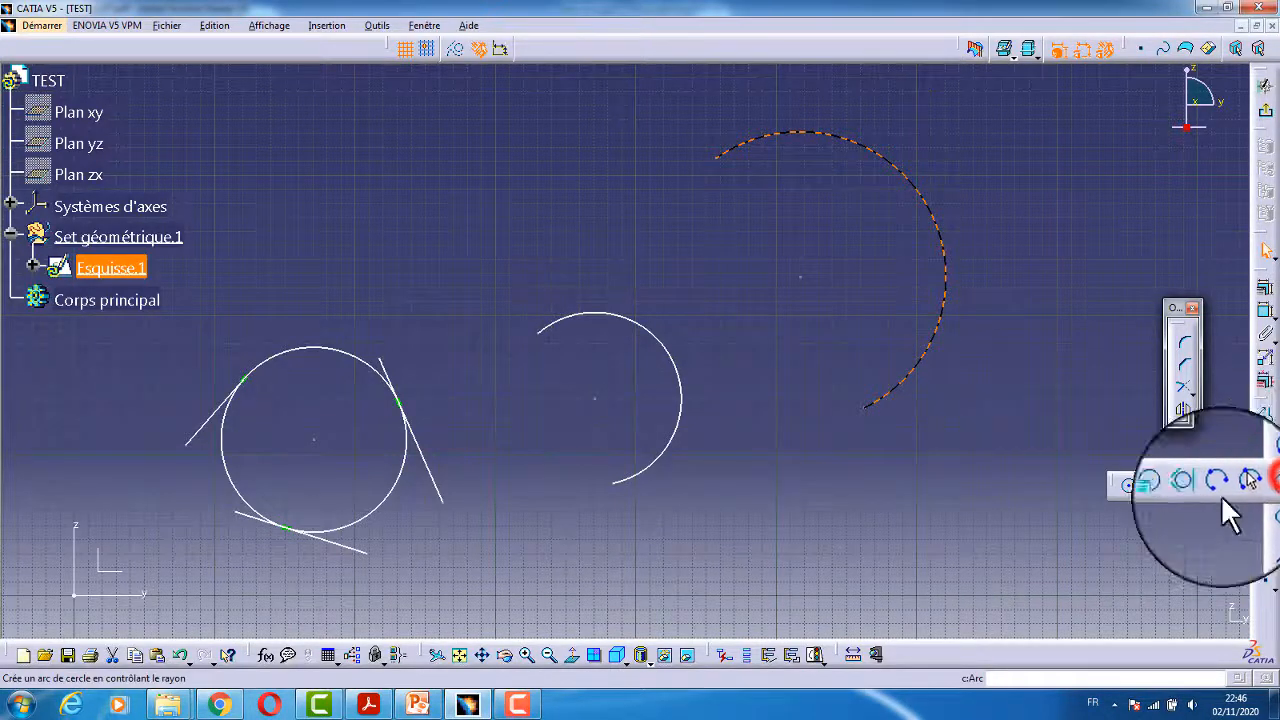
middle_click_drag(913, 414, 878, 499)
left_click(889, 375)
left_click(861, 527)
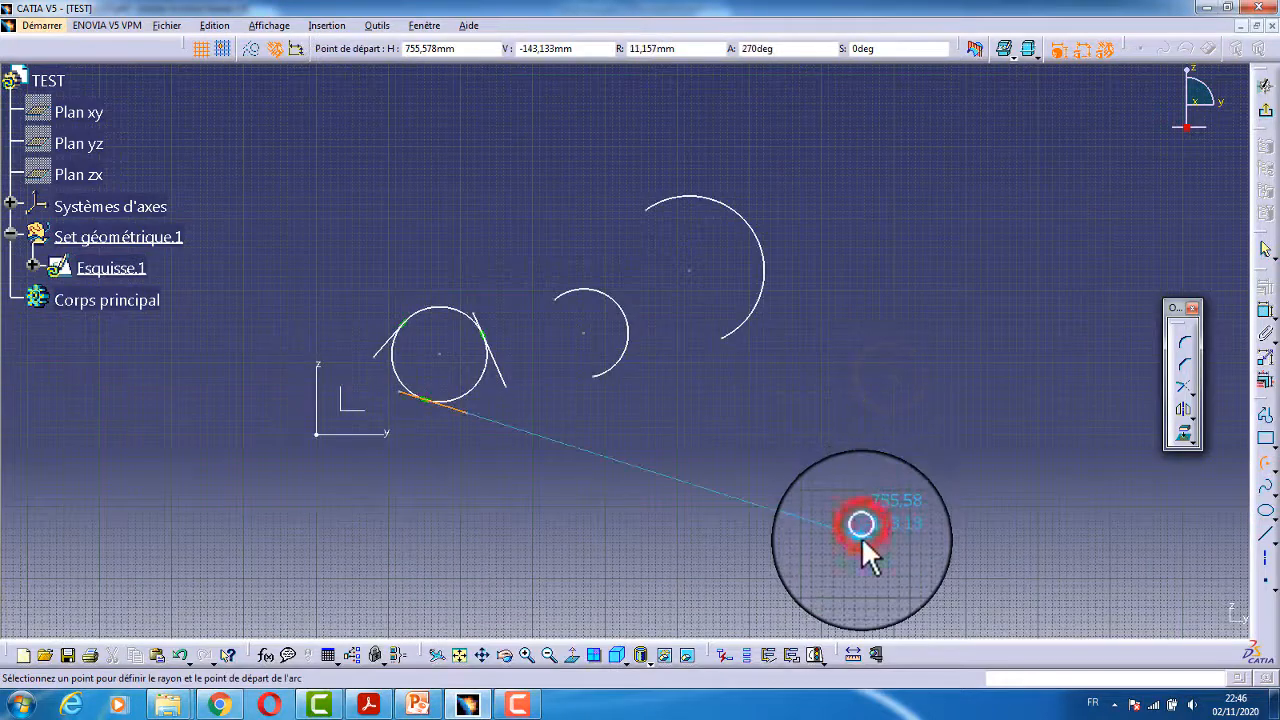
left_click(989, 400)
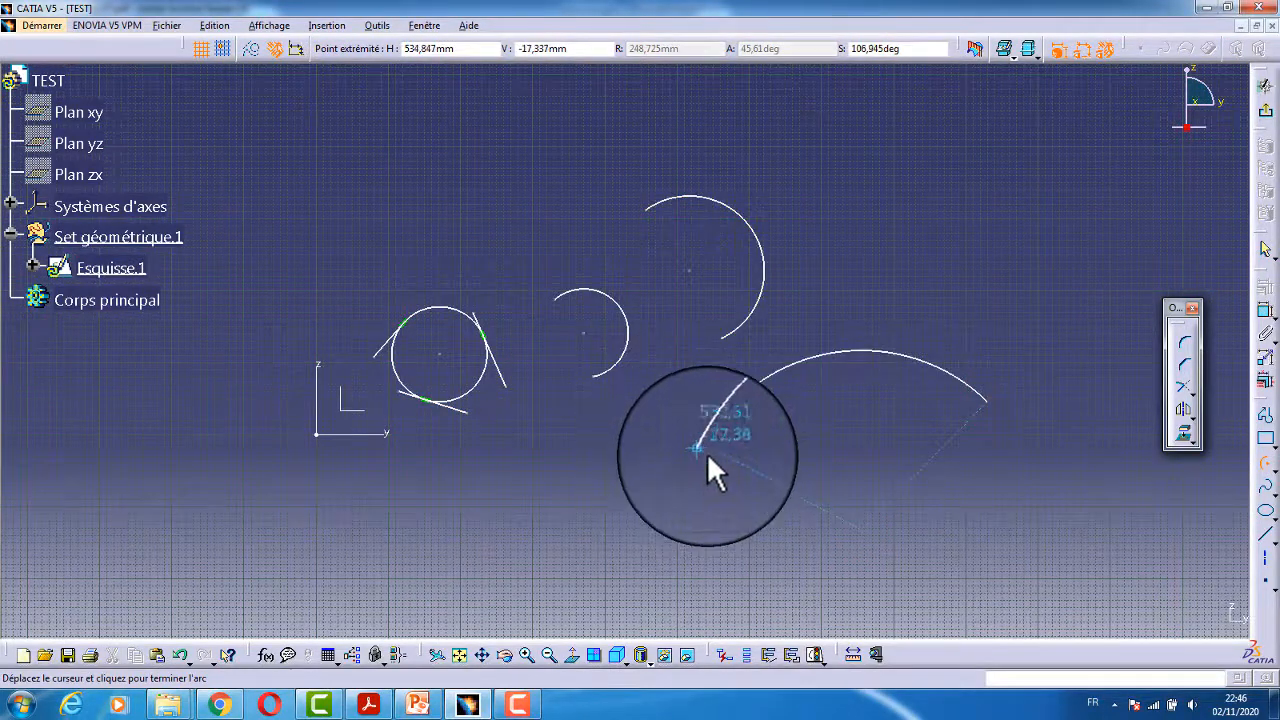
left_click(704, 452)
left_click(1010, 282)
Restore the normal view of the sketch plane and delete all the circles, lines and arcs from the sketch.
middle_click_drag(994, 348, 964, 418)
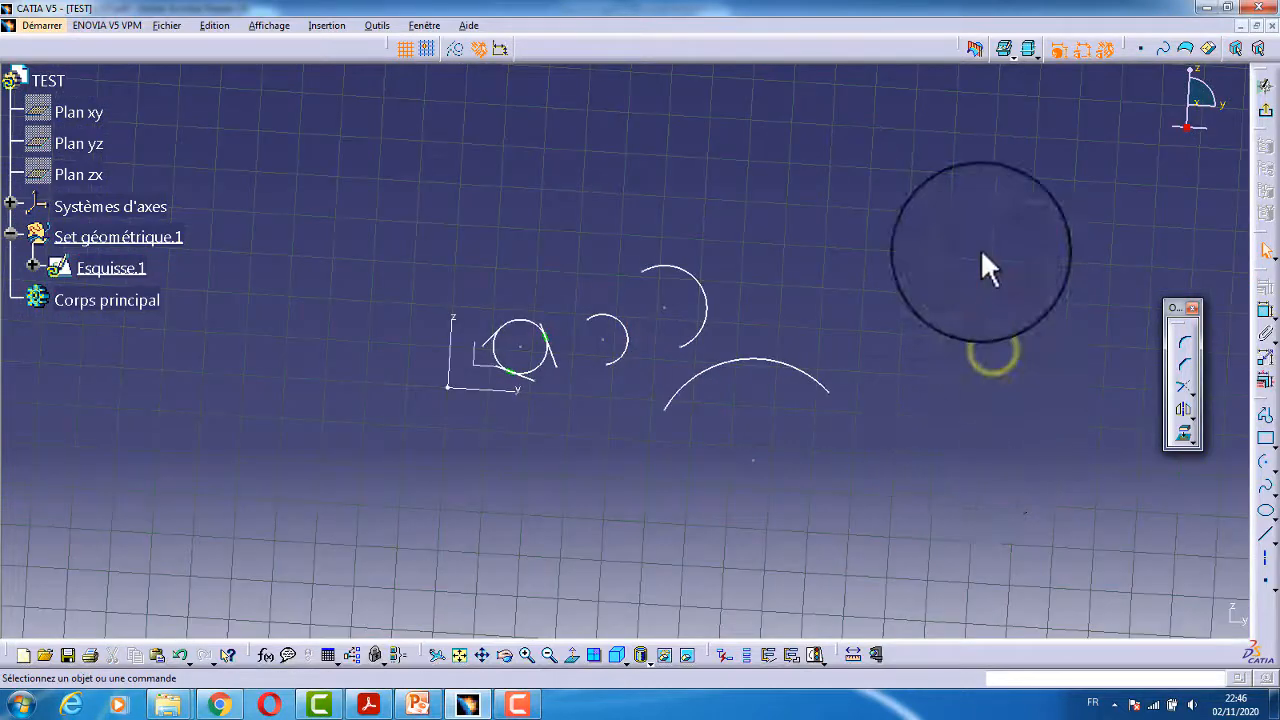
left_click(565, 654)
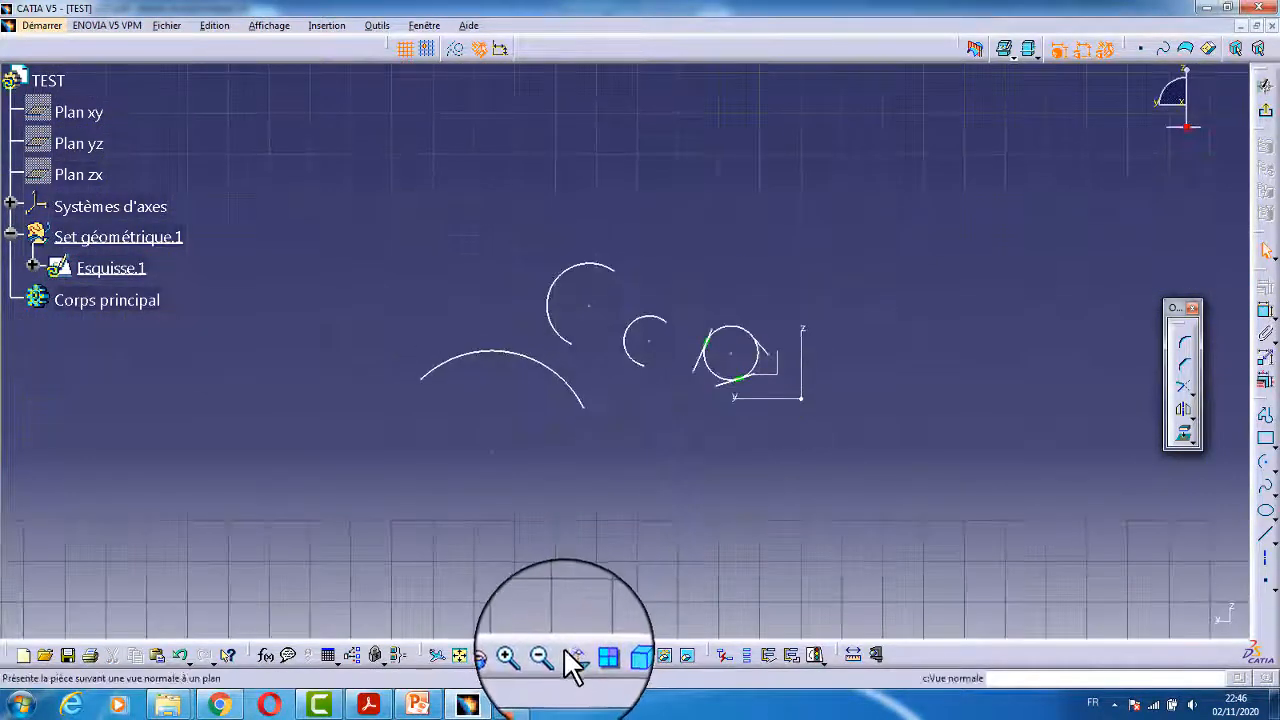
left_click(567, 655)
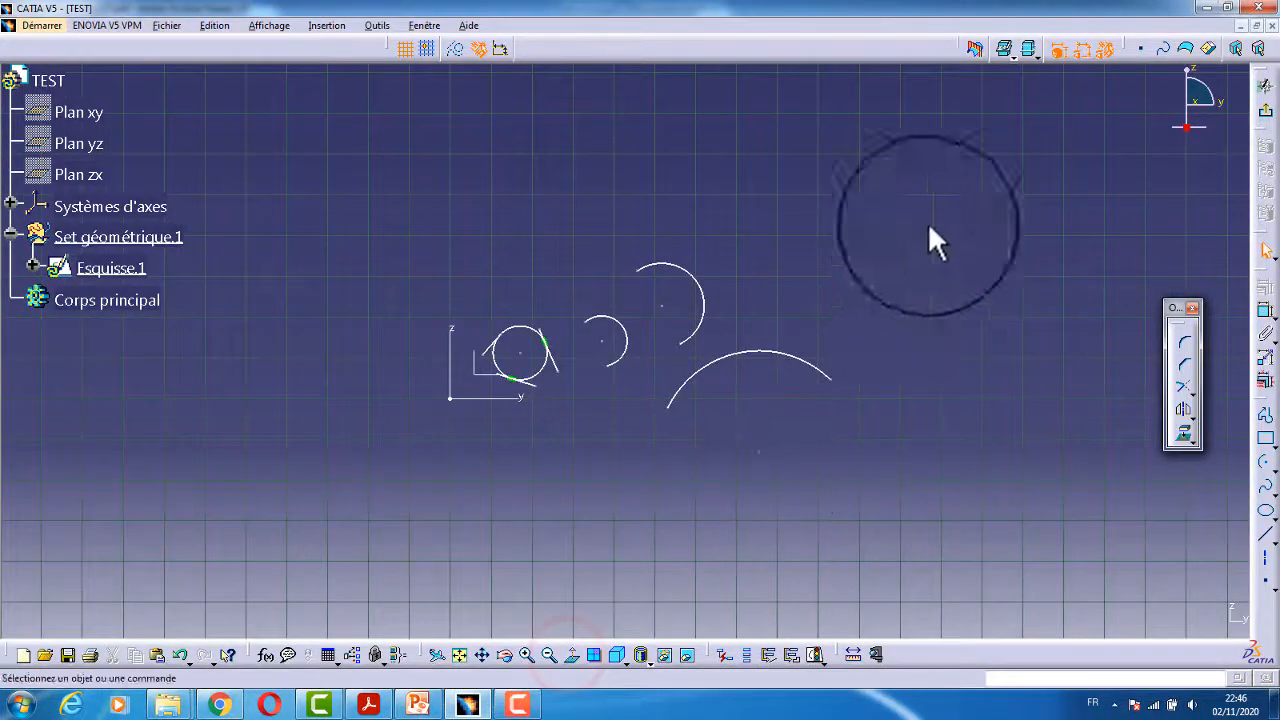
mouse_move(963, 198)
left_mouse_down()
mouse_move(560, 443)
mouse_move(469, 534)
mouse_move(484, 535)
mouse_move(480, 563)
left_mouse_up()
key("Delete")
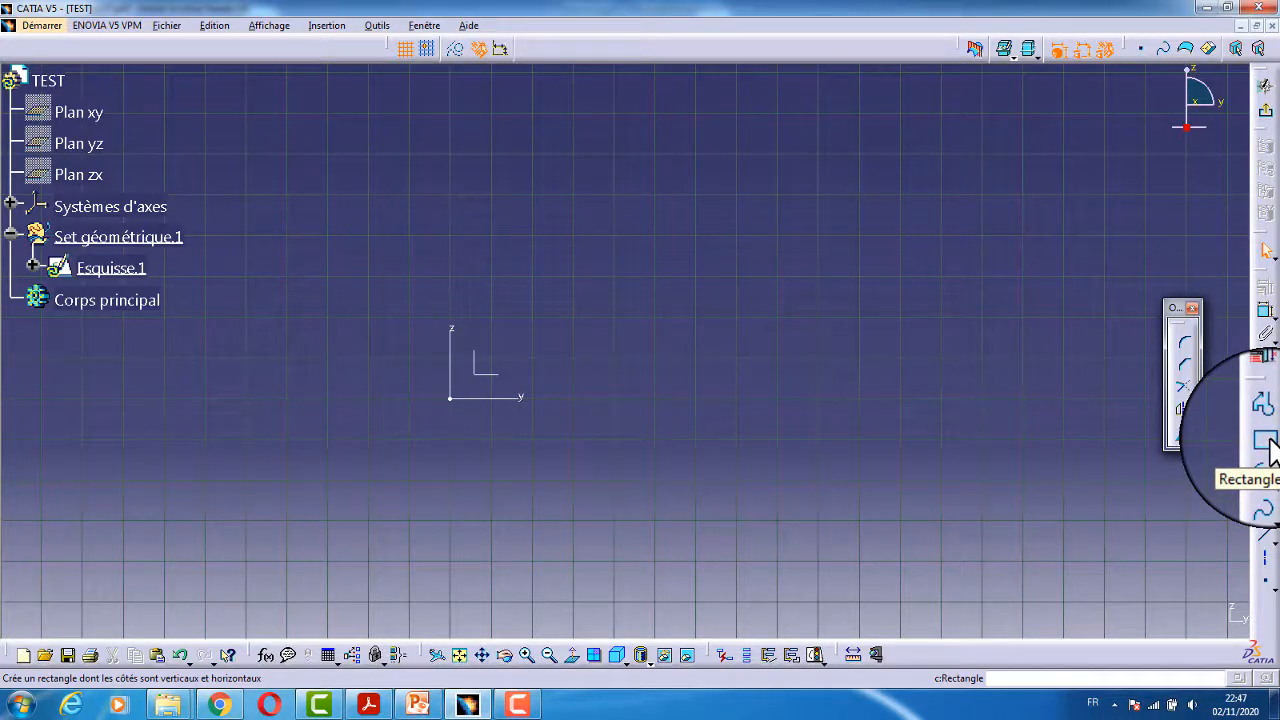
Draw an axis-aligned rectangle of about 900 by 700 mm to the right of the sketch origin.
left_click(1268, 442)
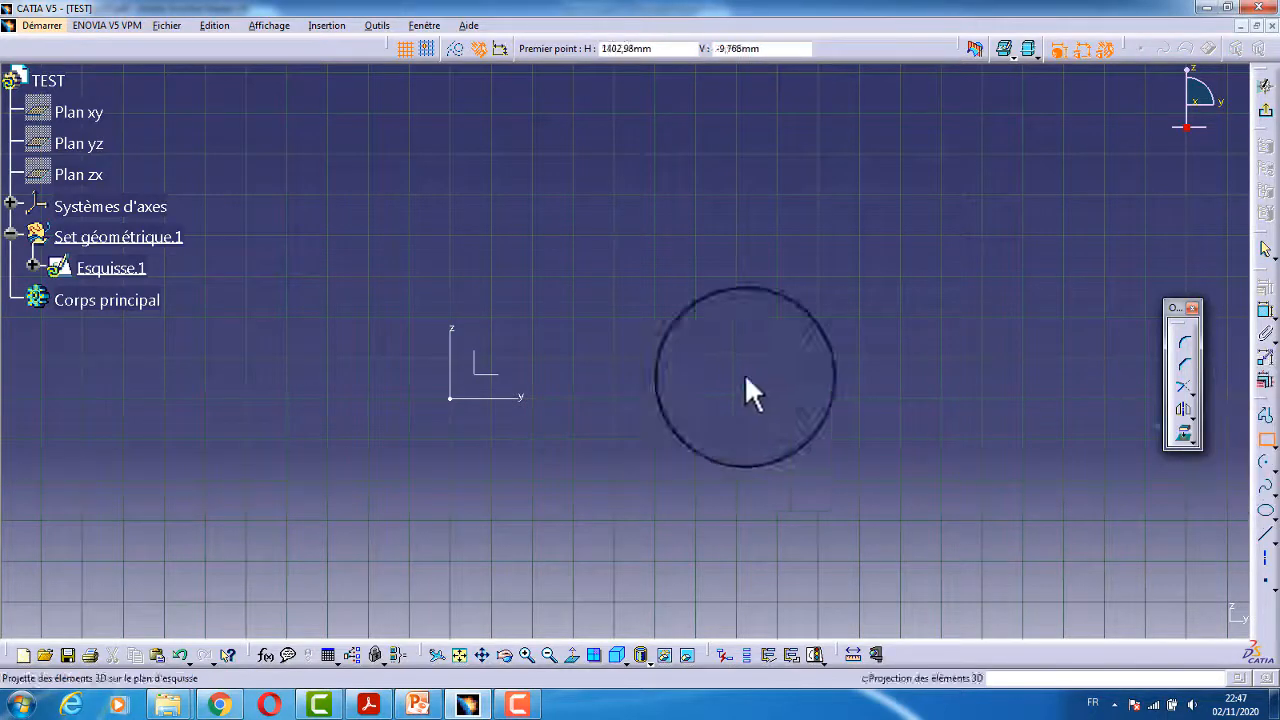
left_click(645, 340)
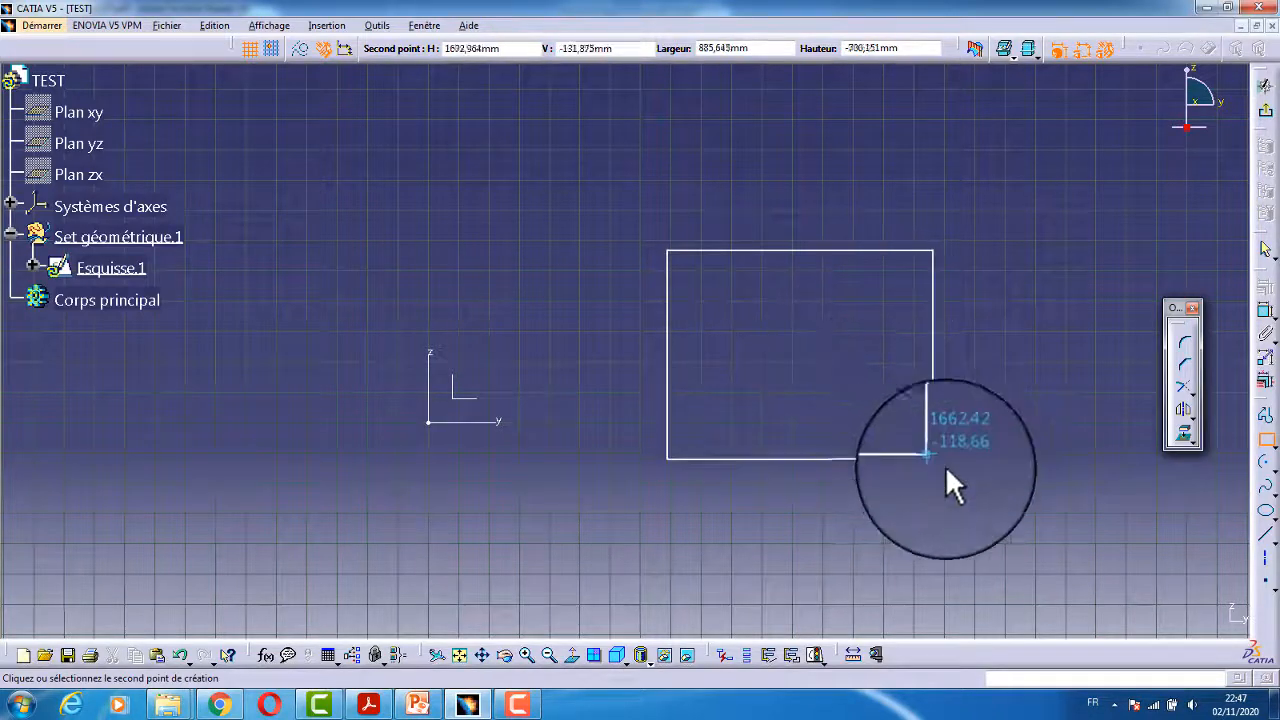
left_click(945, 465)
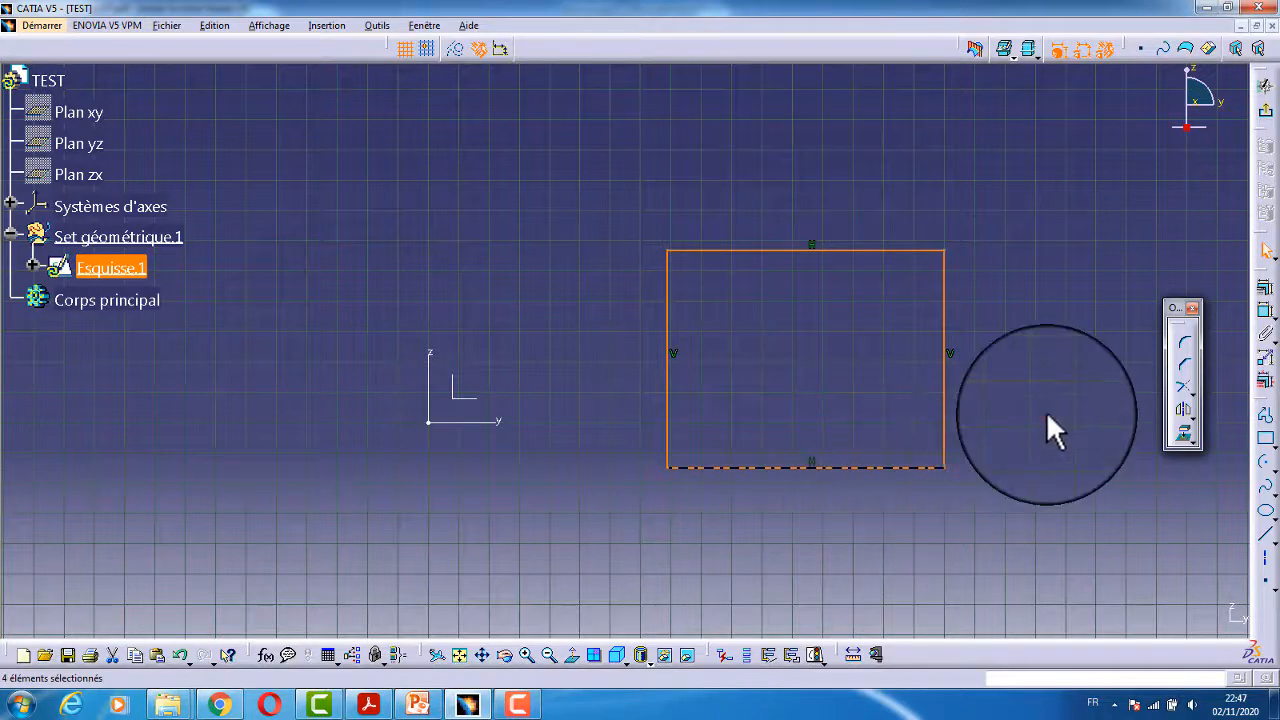
left_click(986, 460)
Examine the rectangle's four sides and their horizontal and vertical constraints.
middle_click_drag(986, 460, 908, 485)
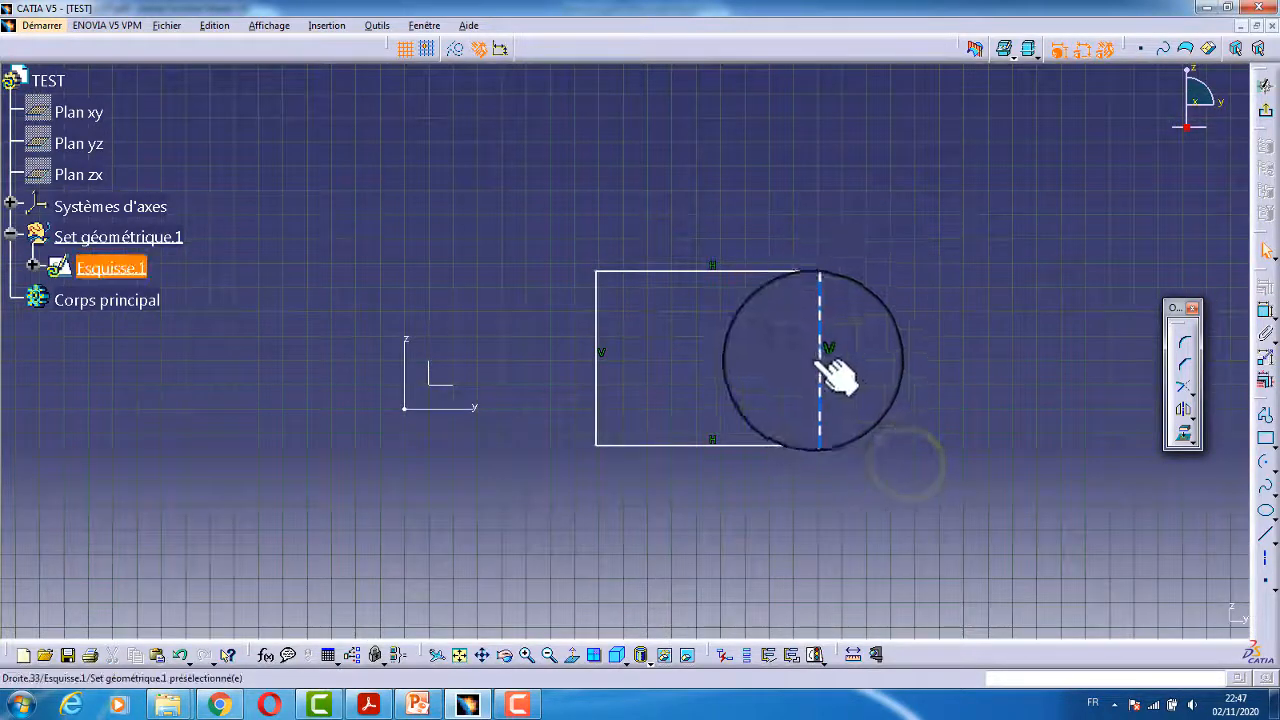
mouse_move(830, 367)
middle_mouse_down()
mouse_move(856, 403)
mouse_move(849, 414)
mouse_move(849, 334)
middle_mouse_up()
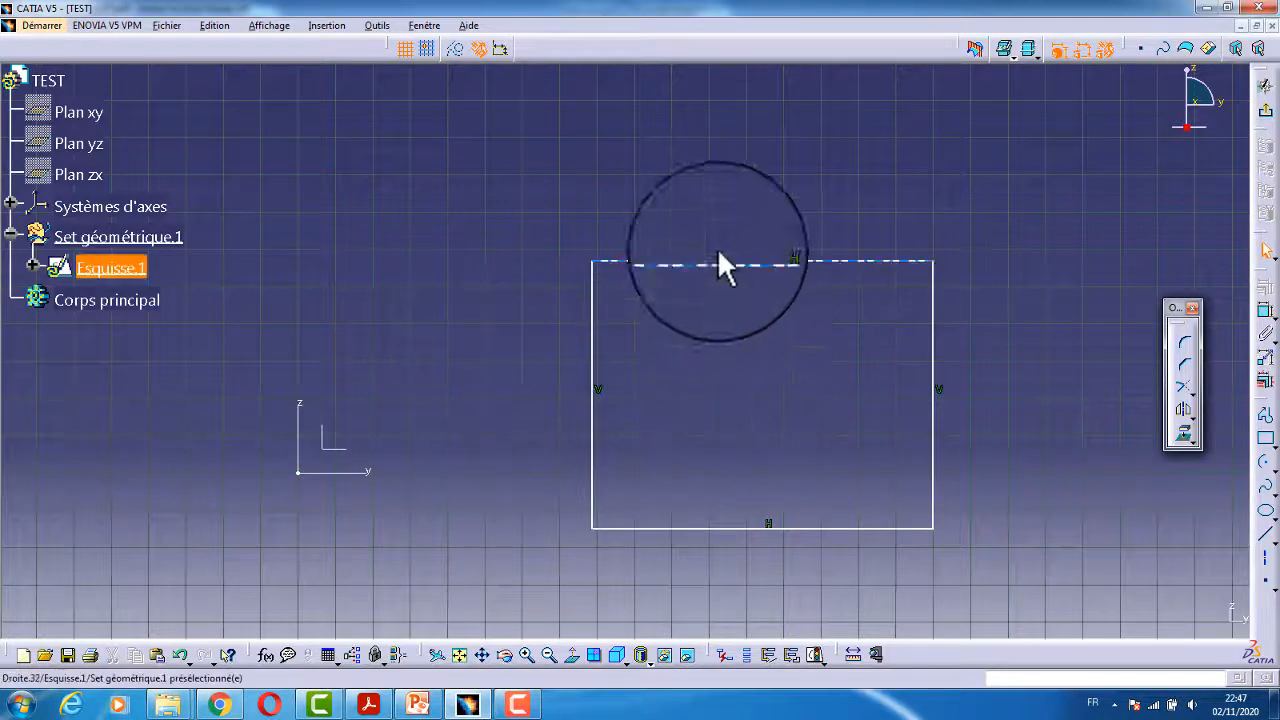
mouse_move(783, 428)
middle_mouse_down()
mouse_move(766, 423)
mouse_move(782, 456)
middle_mouse_up()
left_click(765, 412)
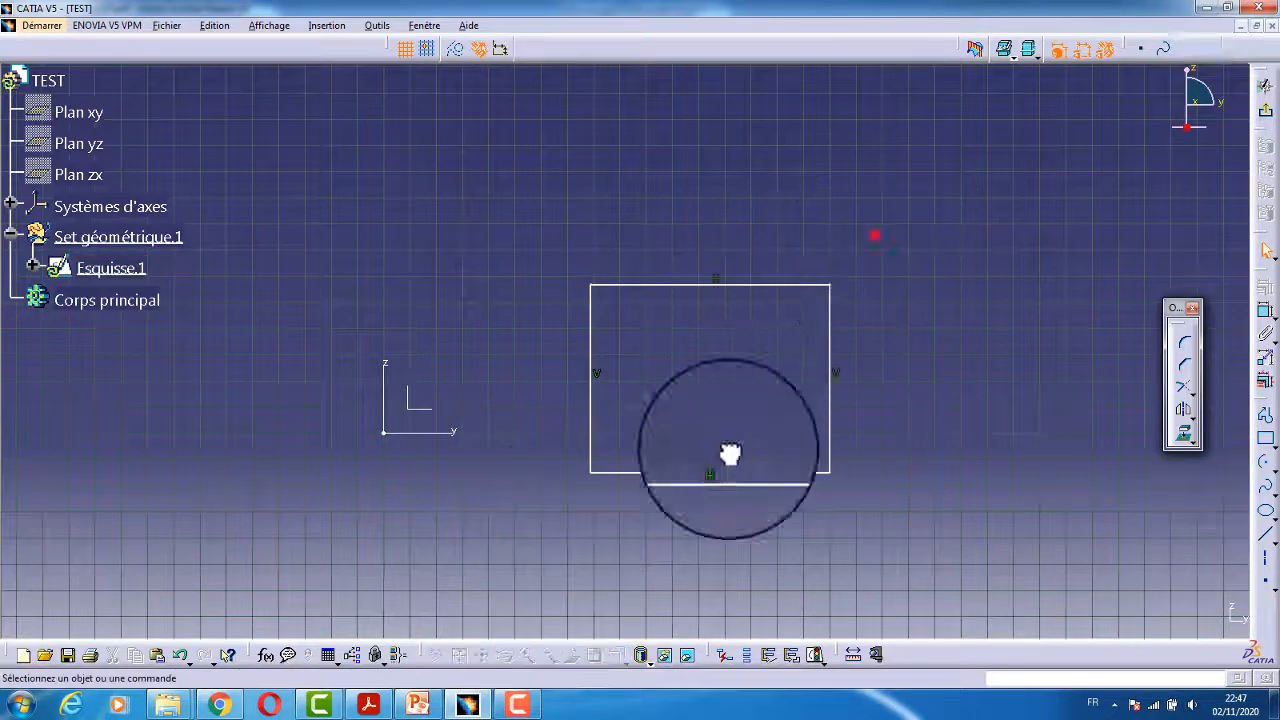
left_click_drag(730, 455, 546, 528)
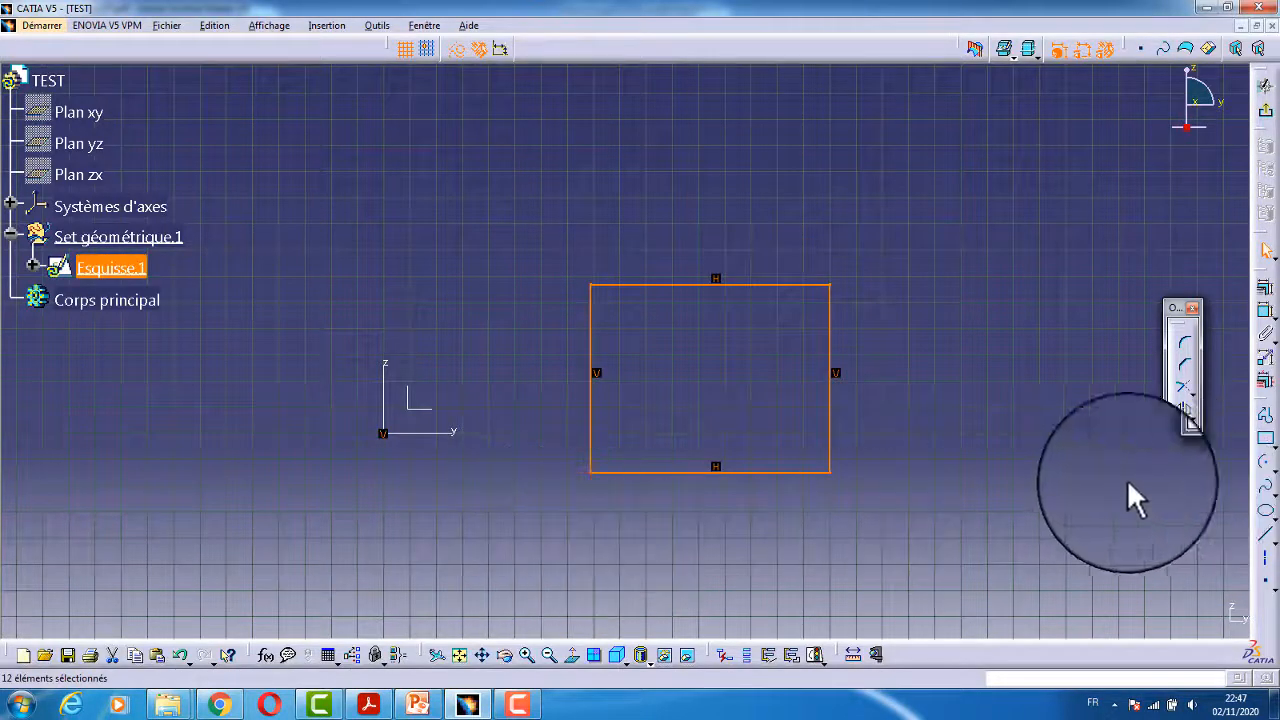
left_click(998, 414)
Draw an oriented rectangle with a horizontal first side to the right of the existing rectangle.
middle_click_drag(946, 424, 722, 454)
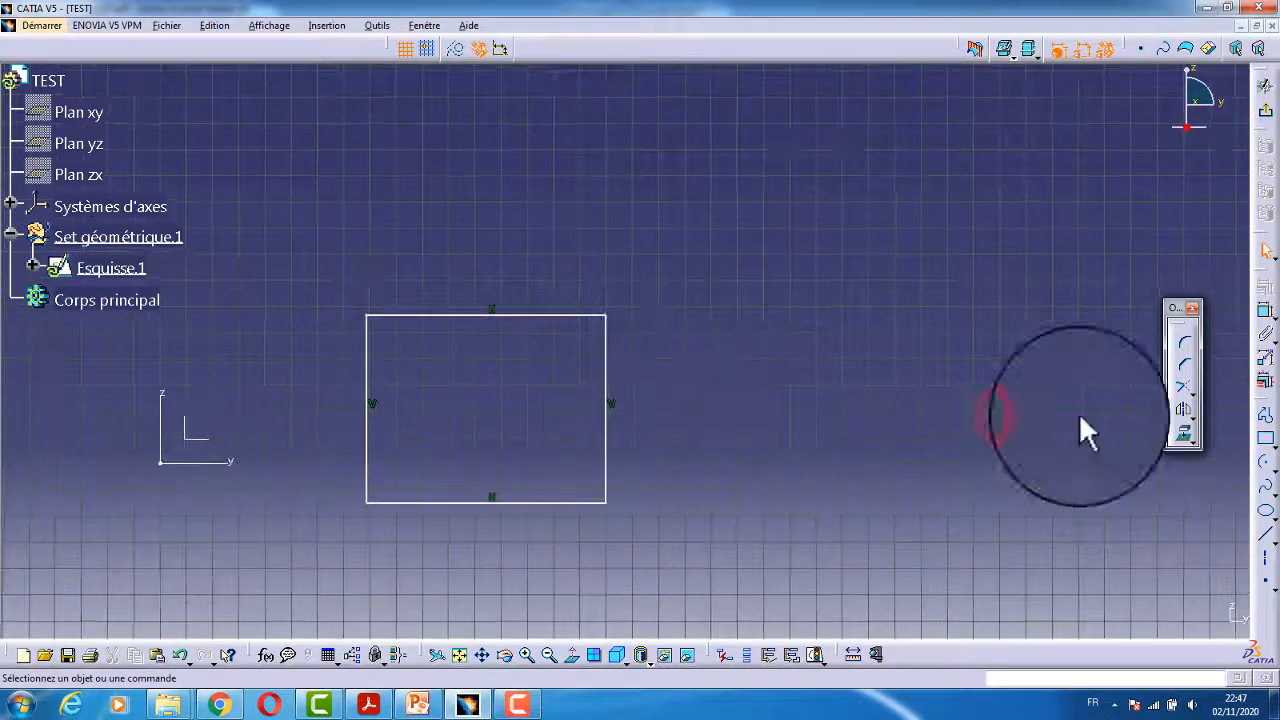
left_click(1270, 440)
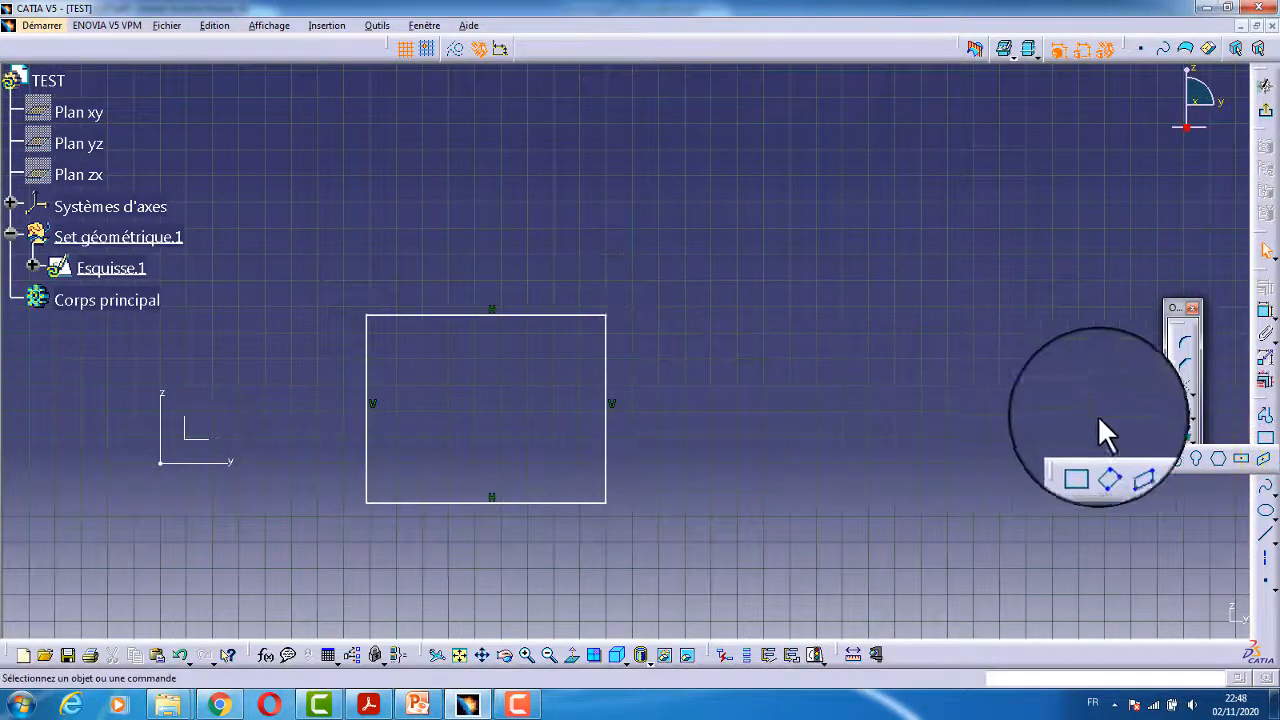
left_click(1110, 472)
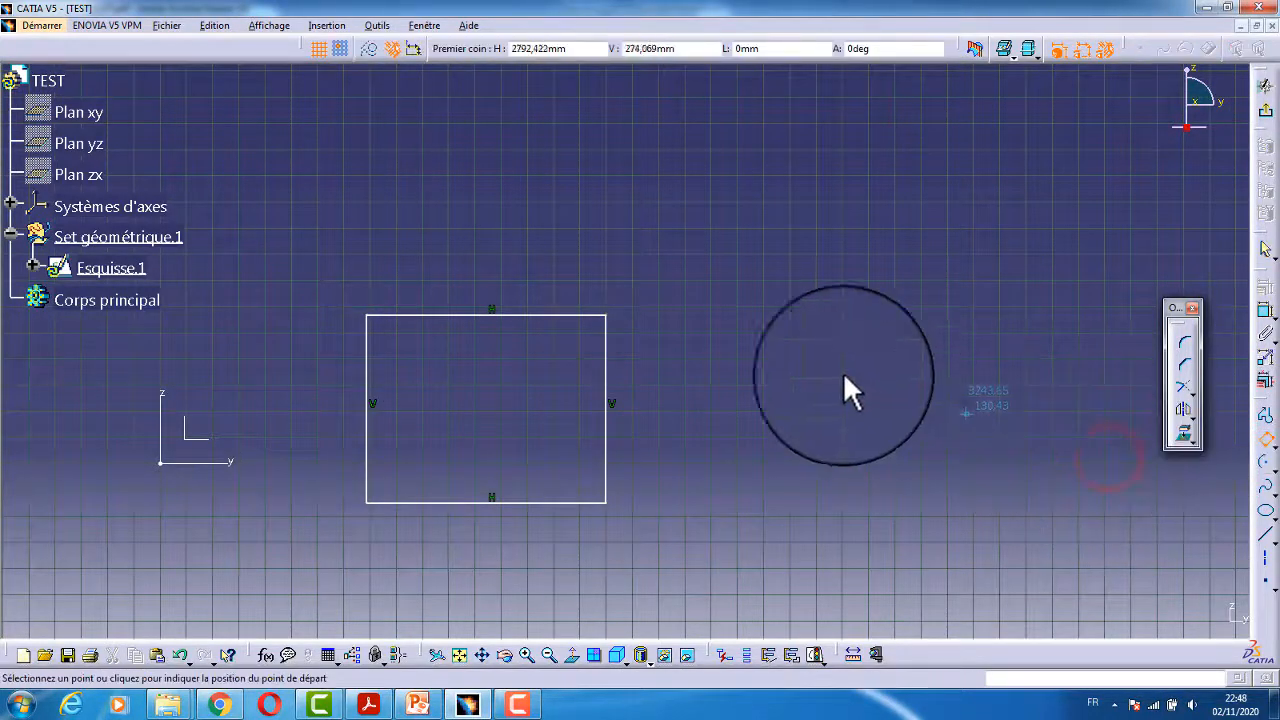
left_click(723, 307)
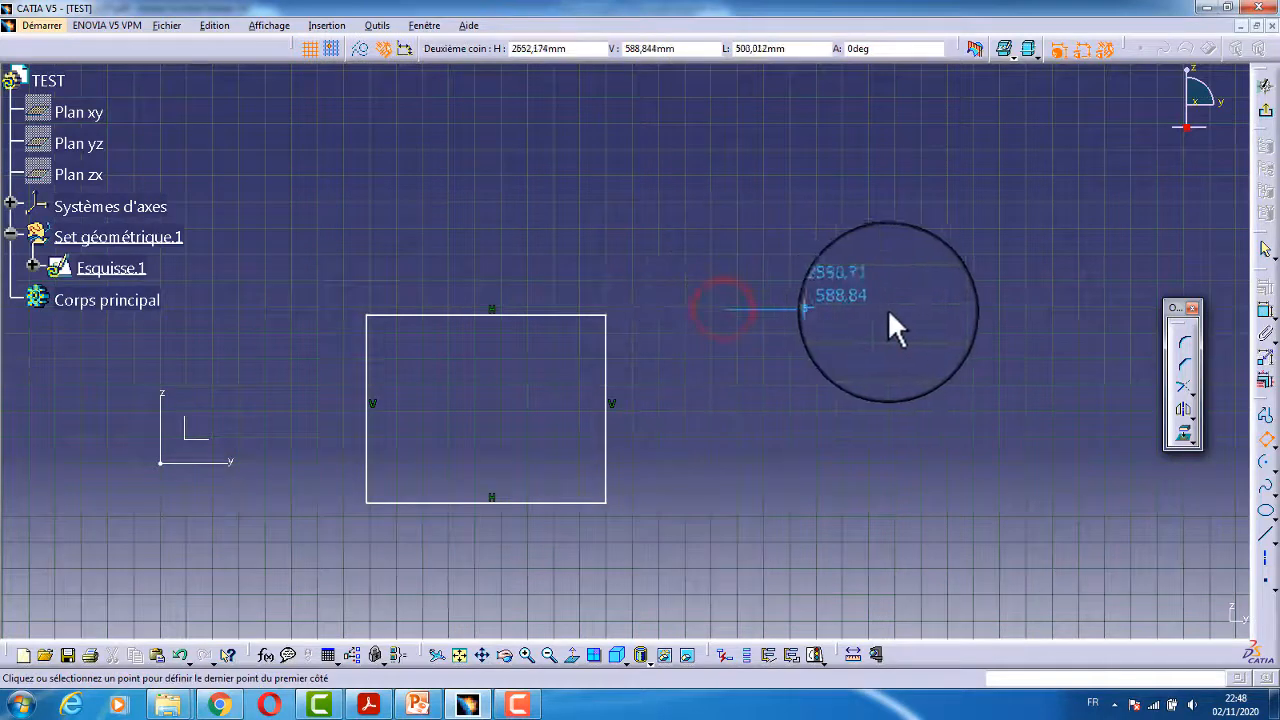
left_click(967, 309)
left_click(948, 511)
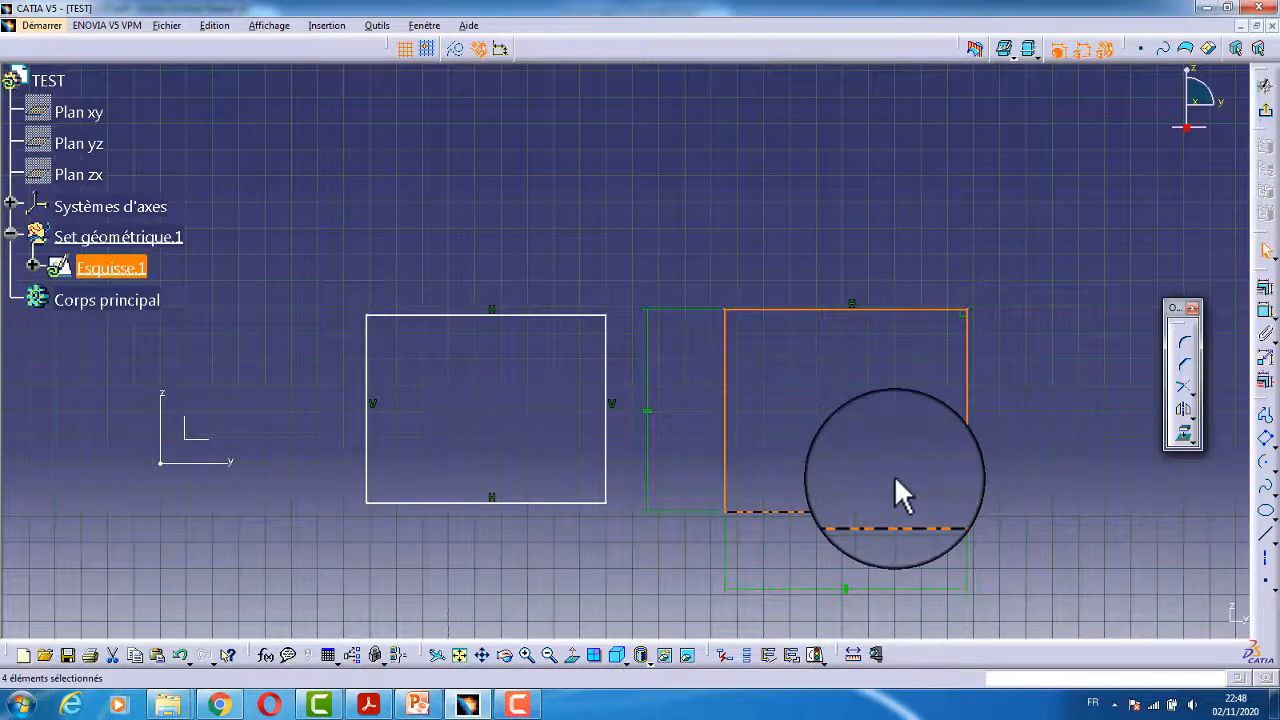
left_click(1080, 374)
middle_click_drag(999, 435, 904, 501)
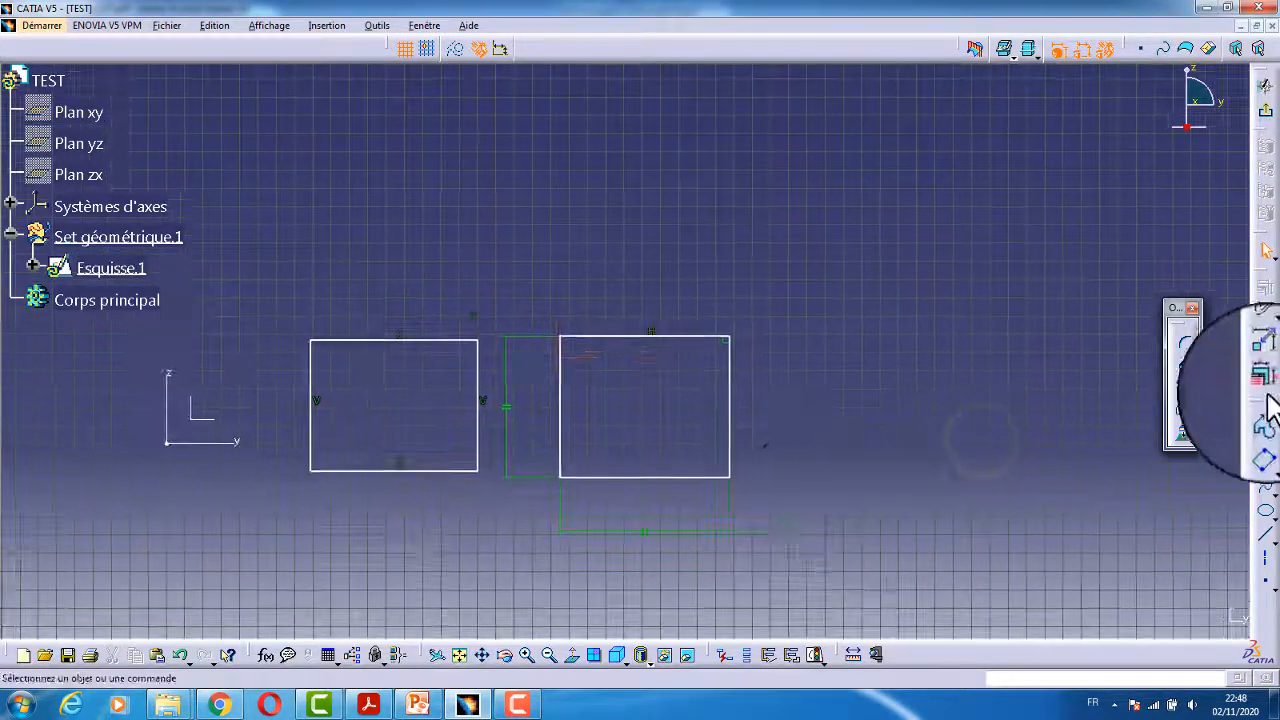
left_click(1268, 450)
left_click(878, 305)
left_click(968, 412)
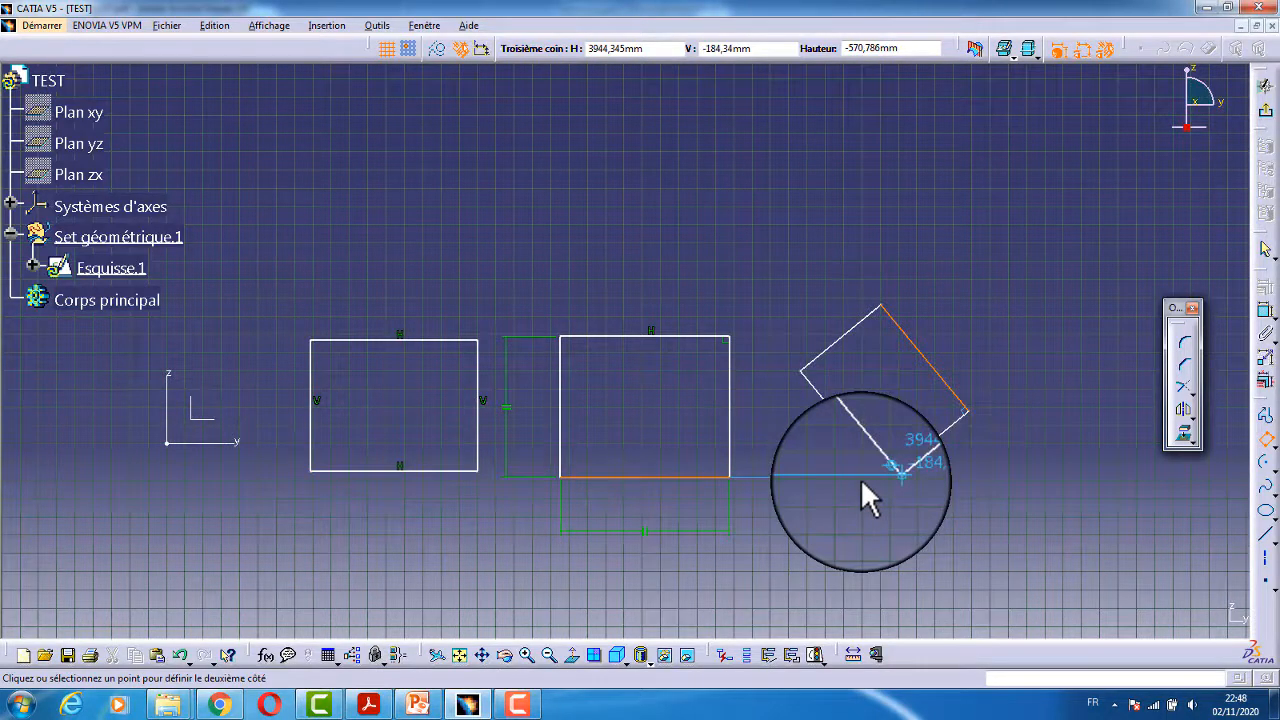
key("Escape")
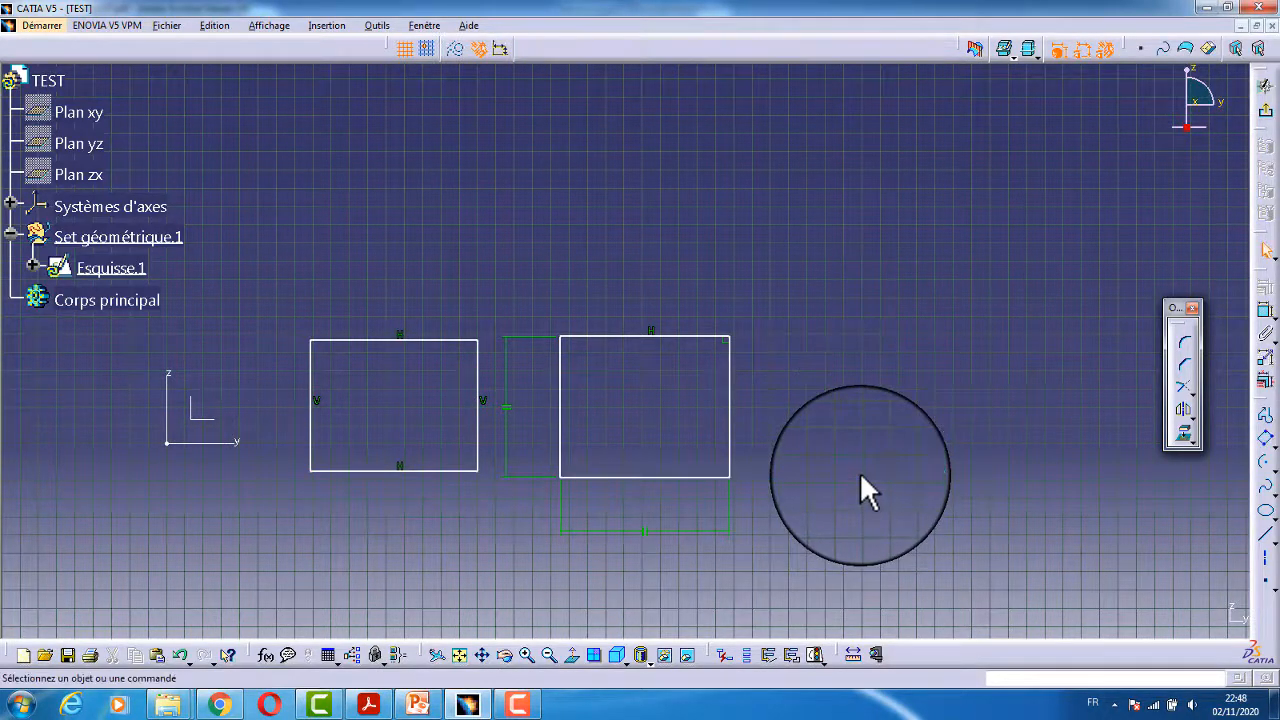
Draw a tilted oriented rectangle to the upper right of the other two, with its first side at about 327°.
left_click(1266, 440)
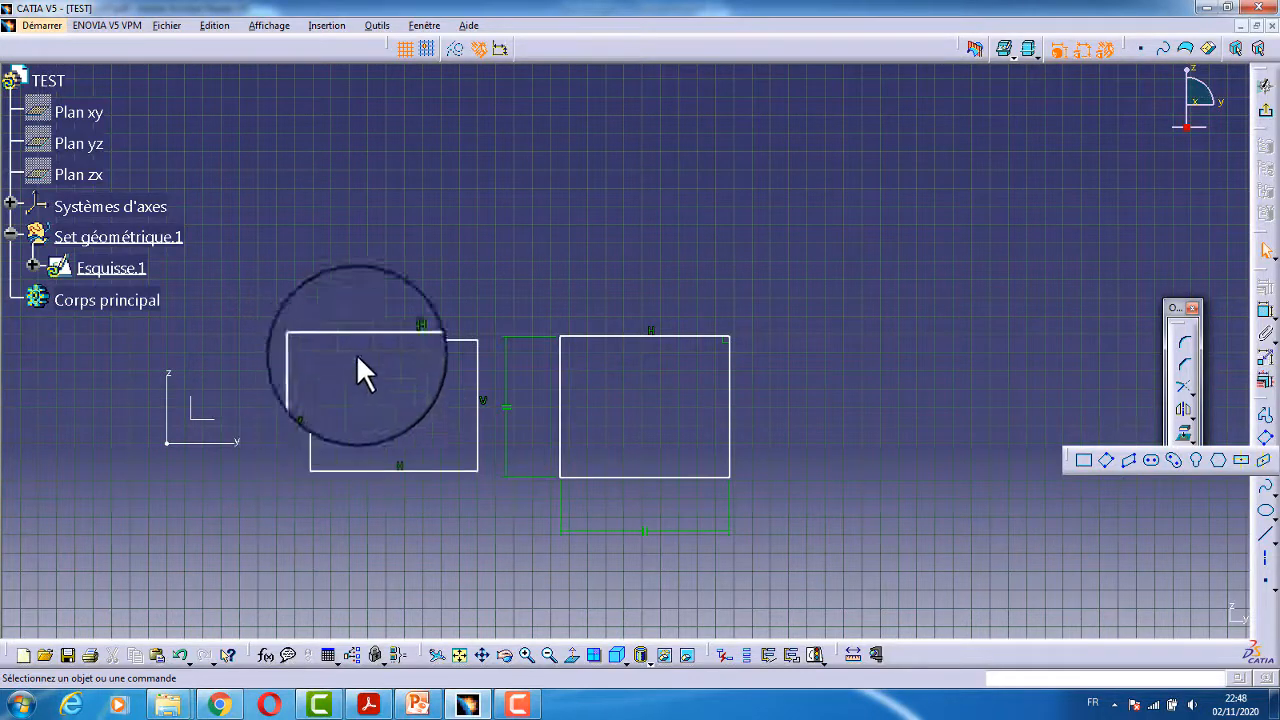
left_click(1106, 458)
left_click(890, 237)
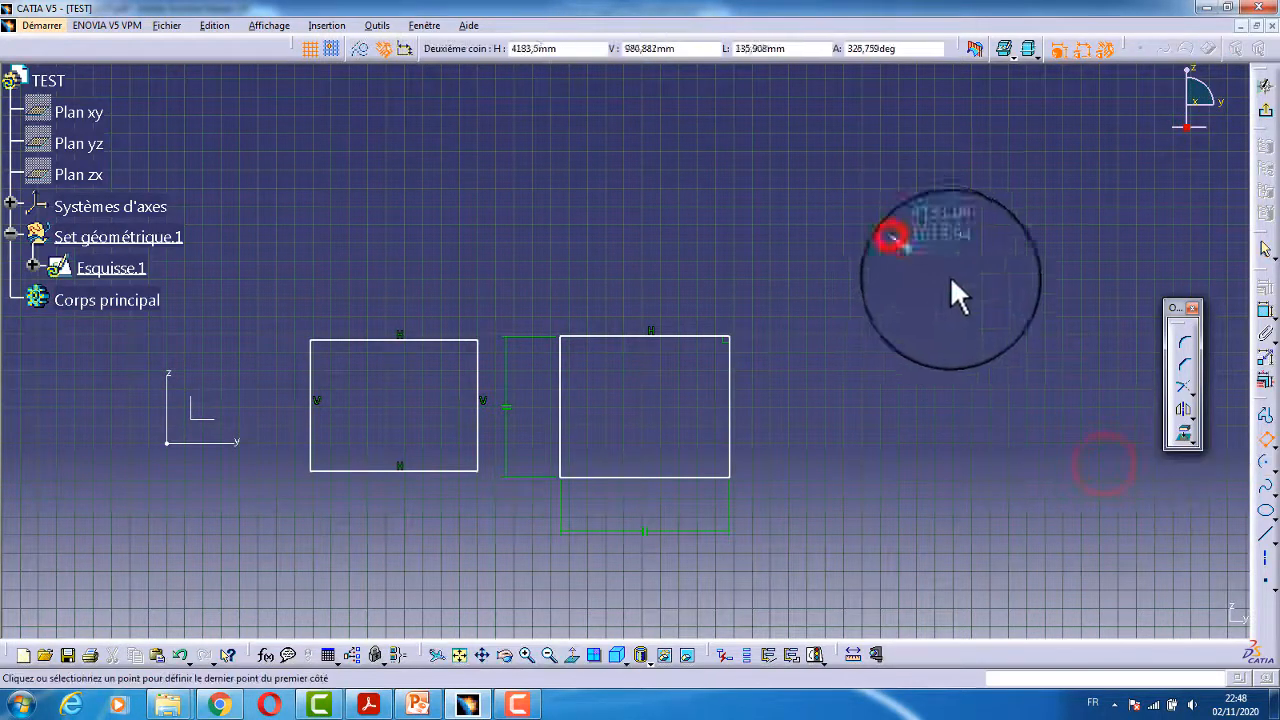
left_click(1034, 329)
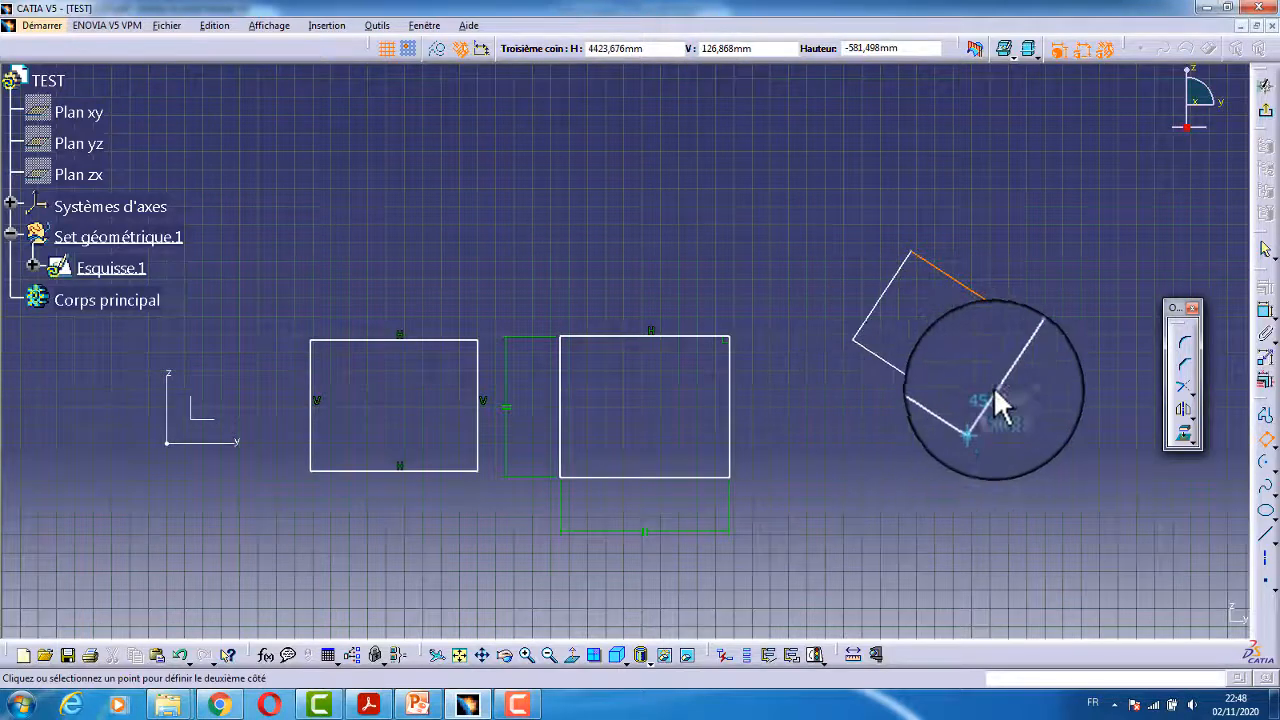
left_click(950, 405)
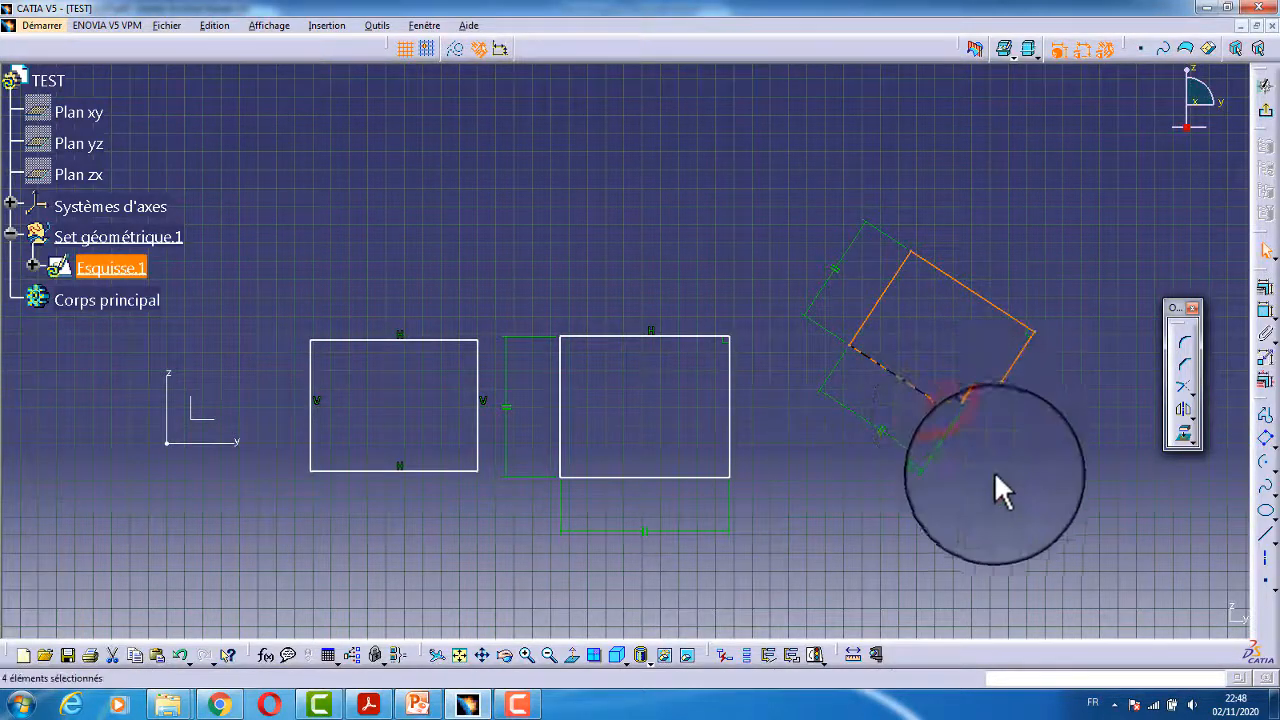
left_click(994, 473)
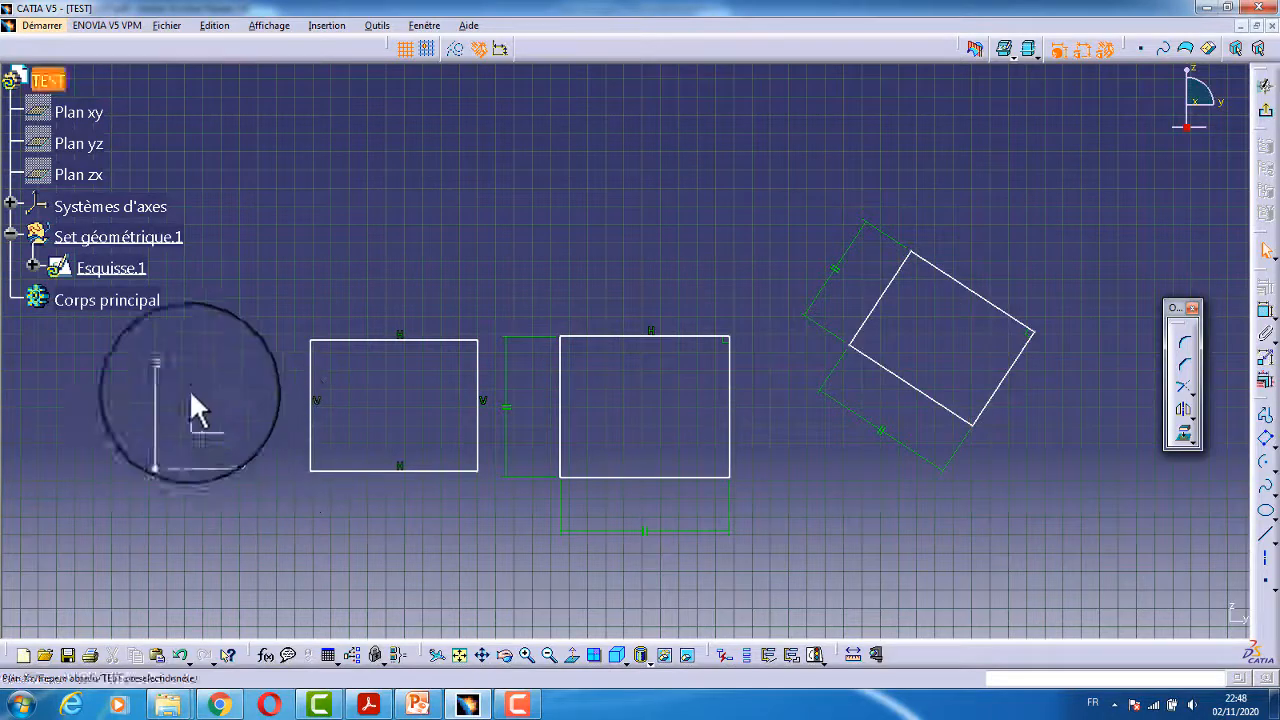
Compare the bottom and left sides of the axis-aligned rectangle with the axes of the absolute reference frame.
middle_click_drag(408, 366, 571, 266)
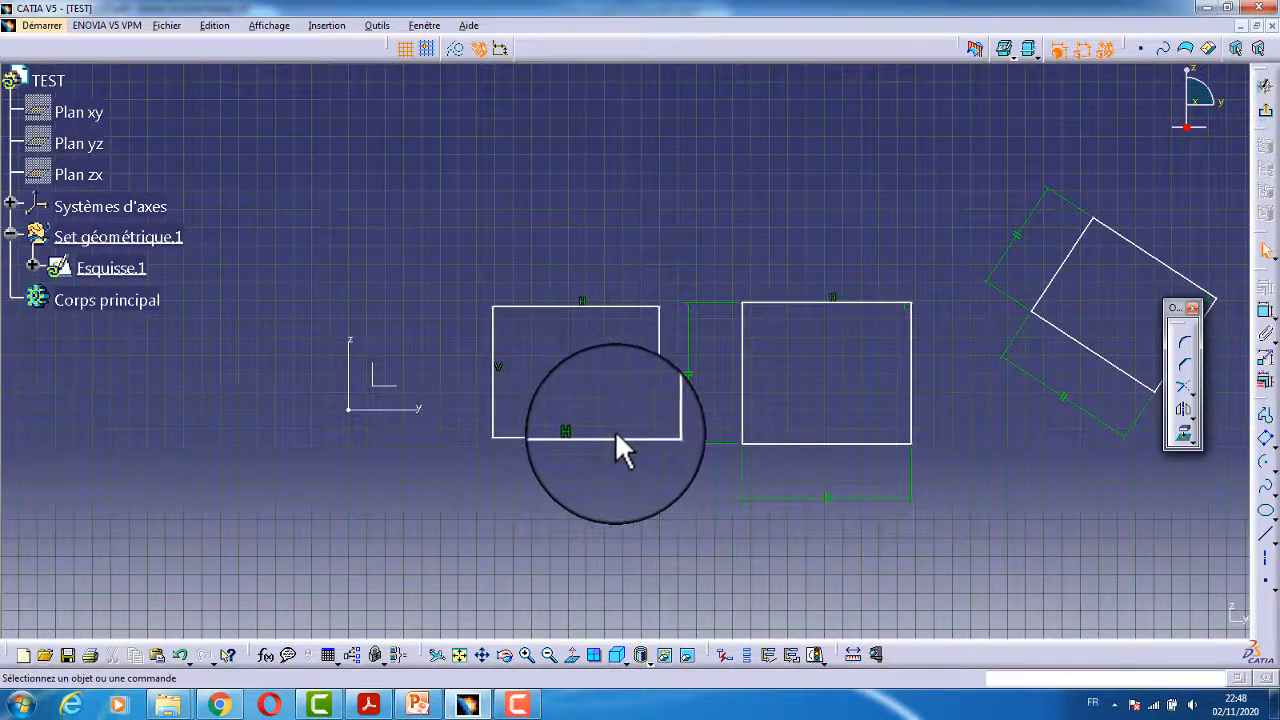
left_click(567, 437)
left_click(405, 408)
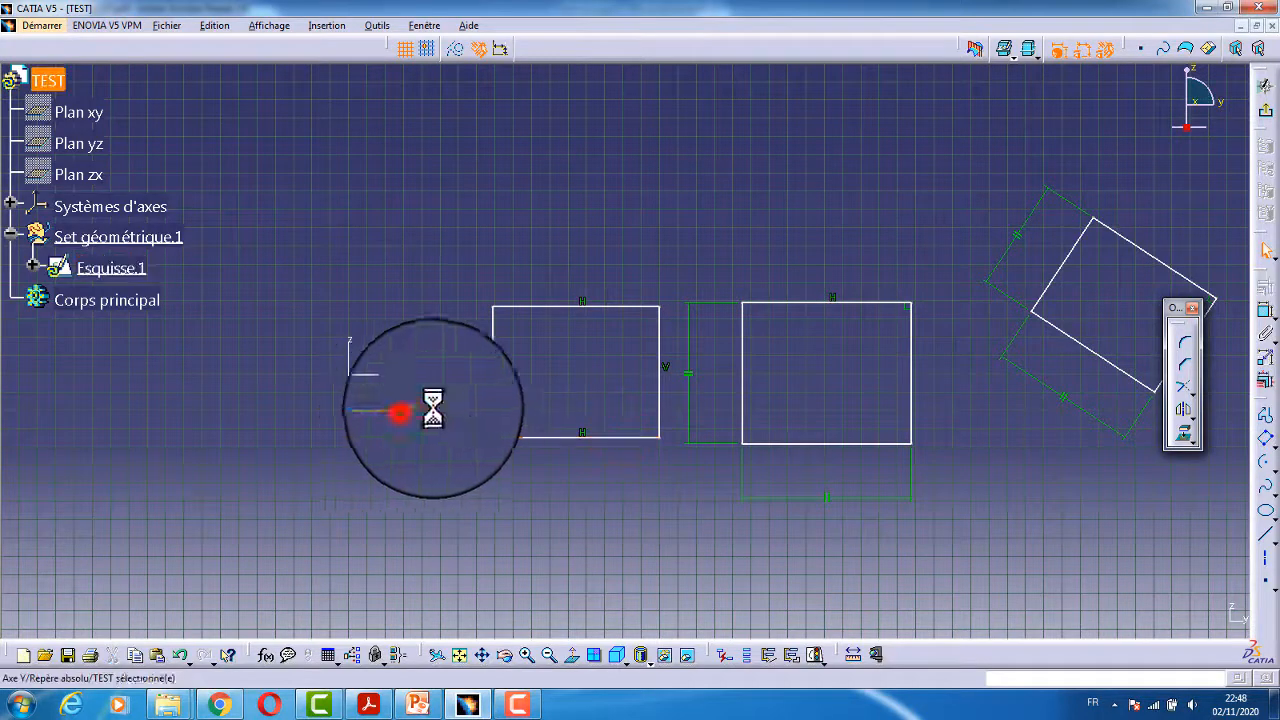
left_click(495, 327)
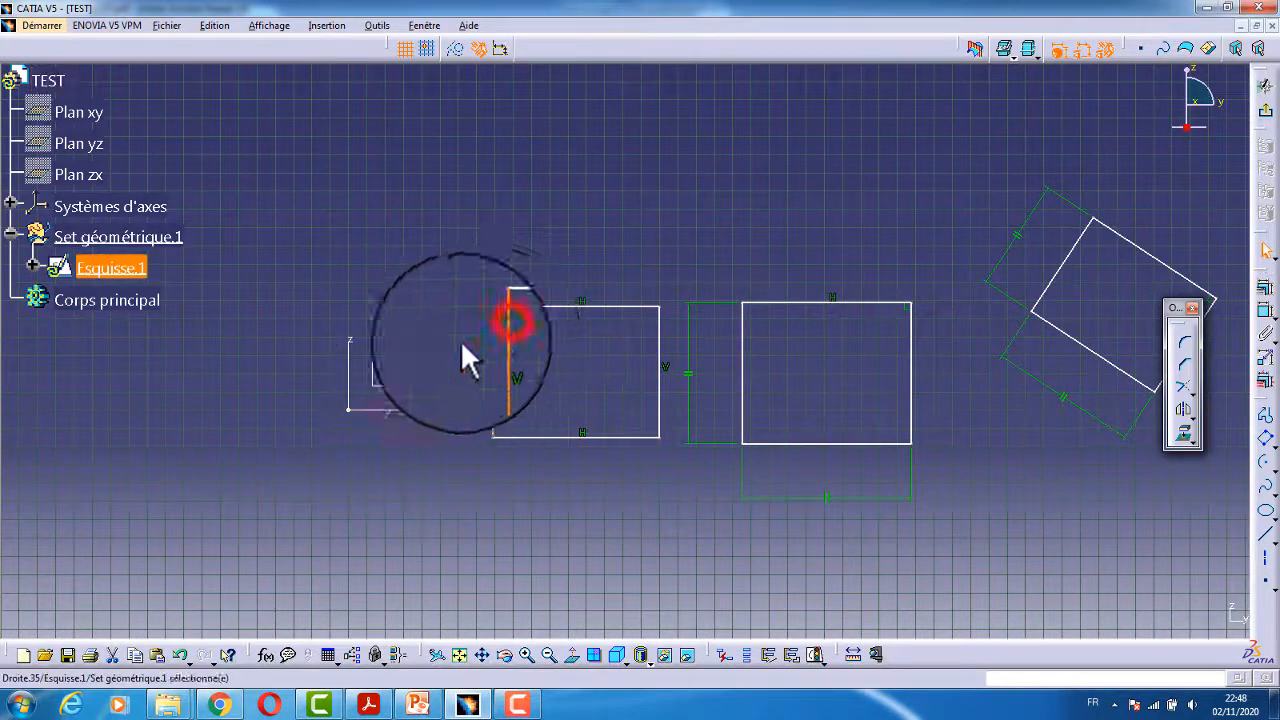
left_click(498, 265)
mouse_move(523, 391)
middle_mouse_down()
mouse_move(546, 369)
mouse_move(352, 379)
middle_mouse_up()
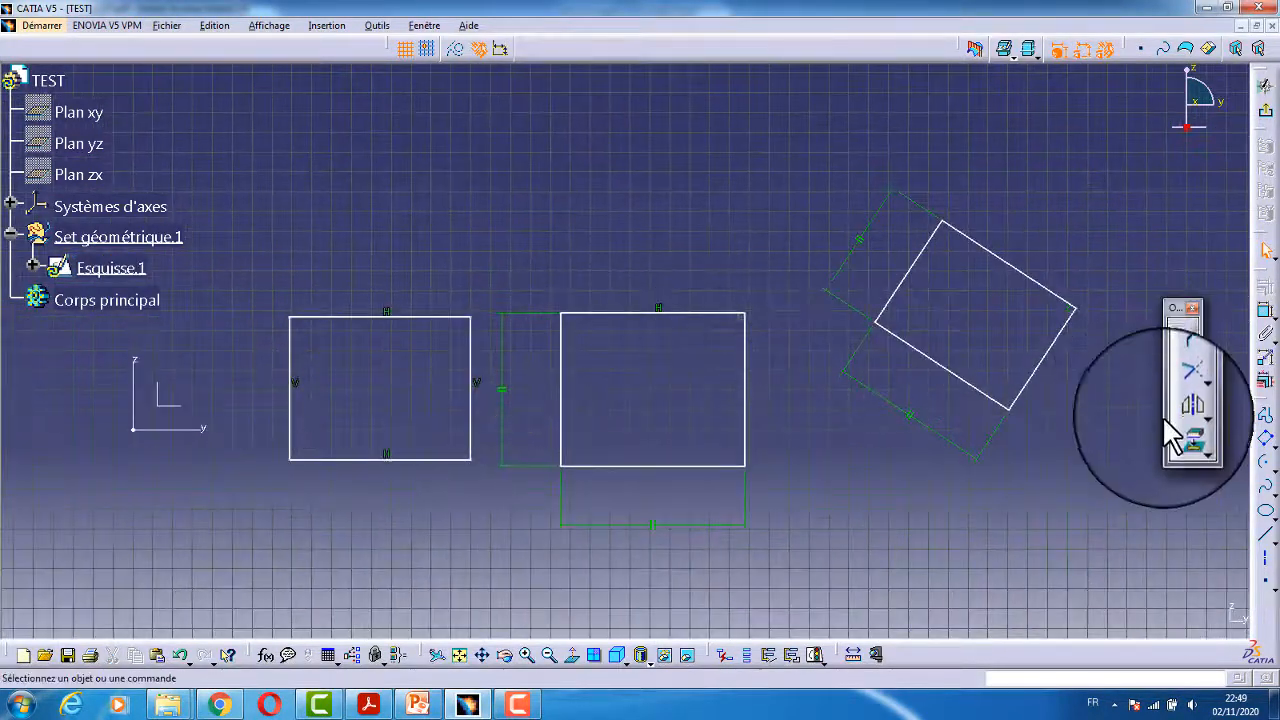
Draw a parallelogram in the empty area above the tilted rectangle, with its first side sloping down to the right.
left_click(1265, 439)
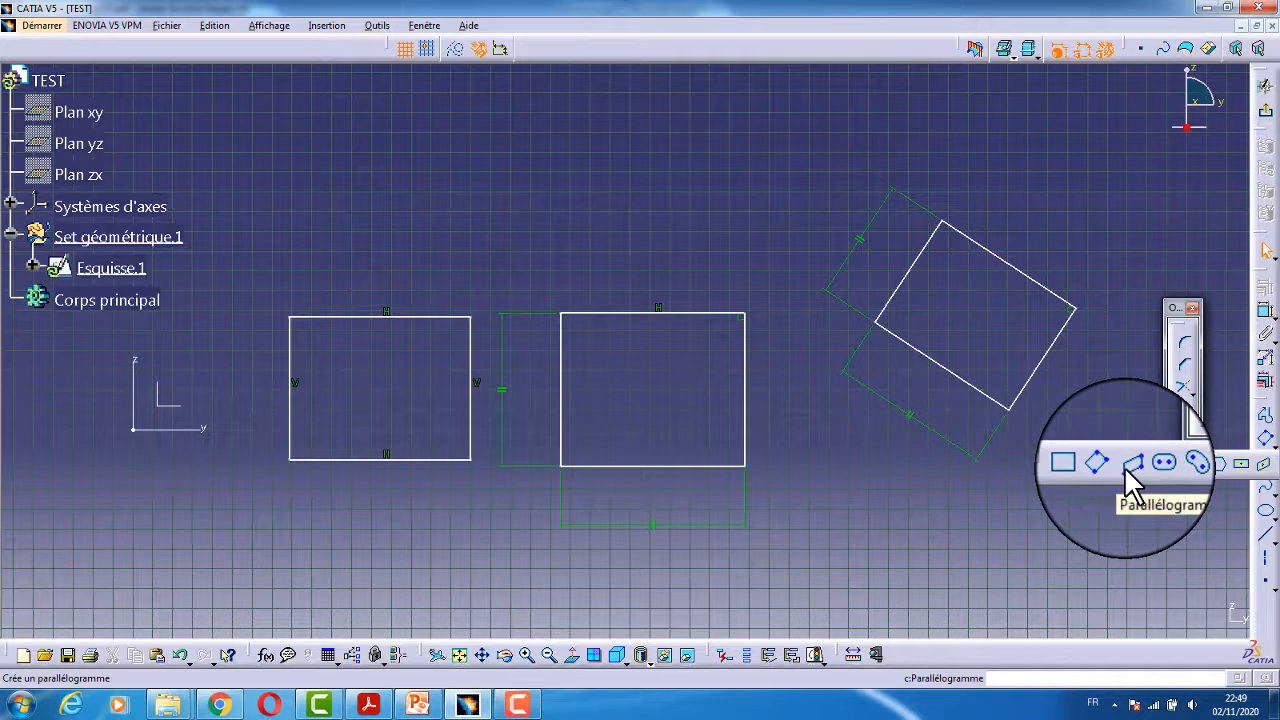
left_click(1124, 466)
middle_click_drag(797, 240, 755, 555)
left_click(697, 205)
left_click(882, 306)
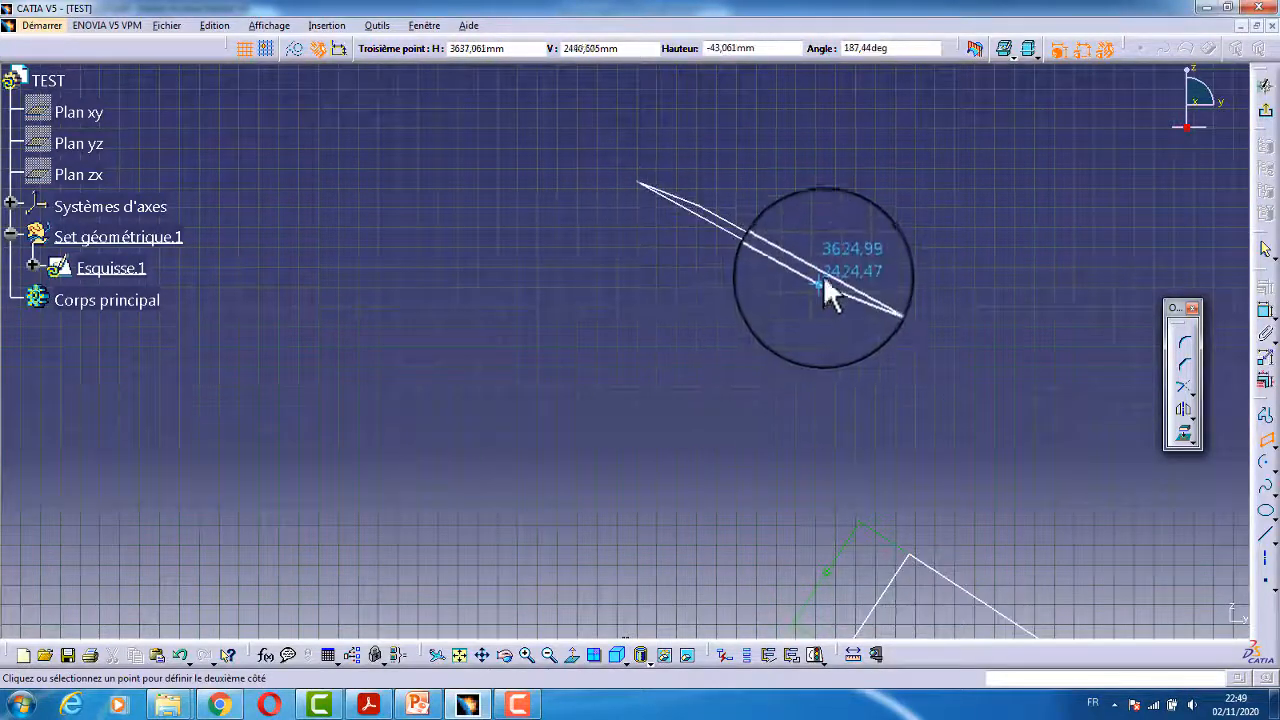
left_click(563, 395)
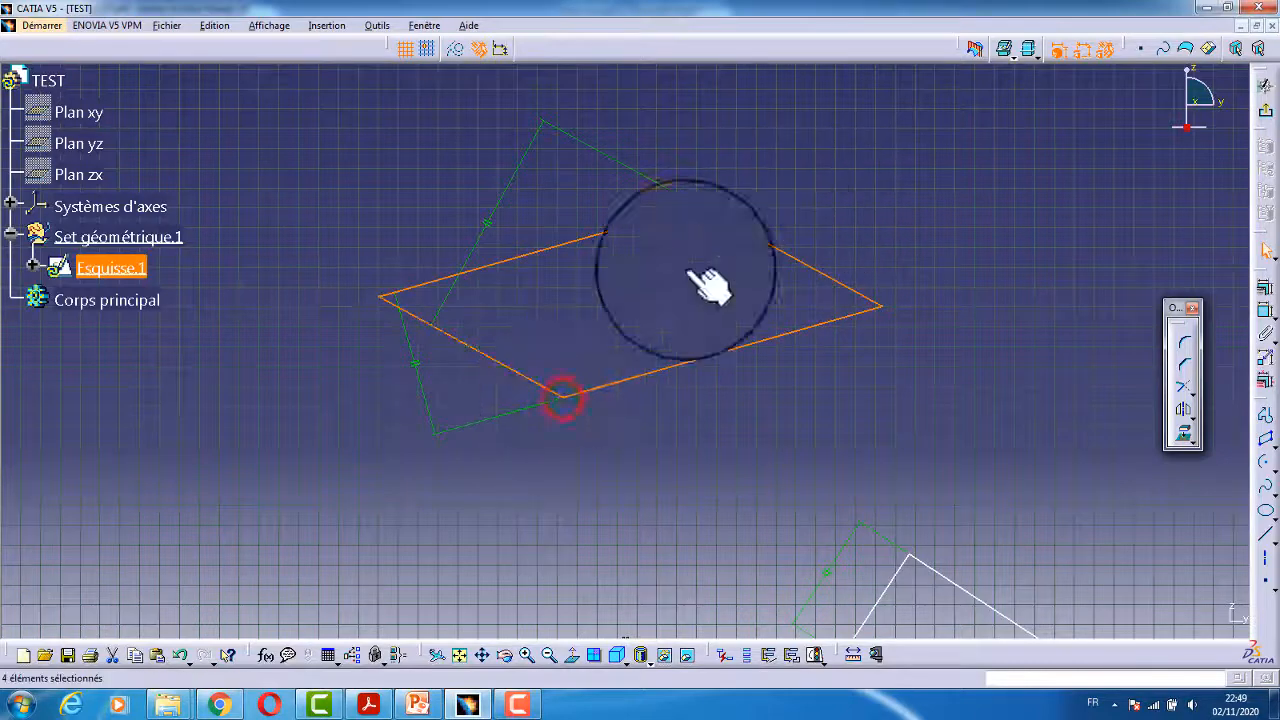
left_click(707, 410)
Draw a steep, nearly vertical elongated hole to the right of the parallelogram.
left_click(1266, 456)
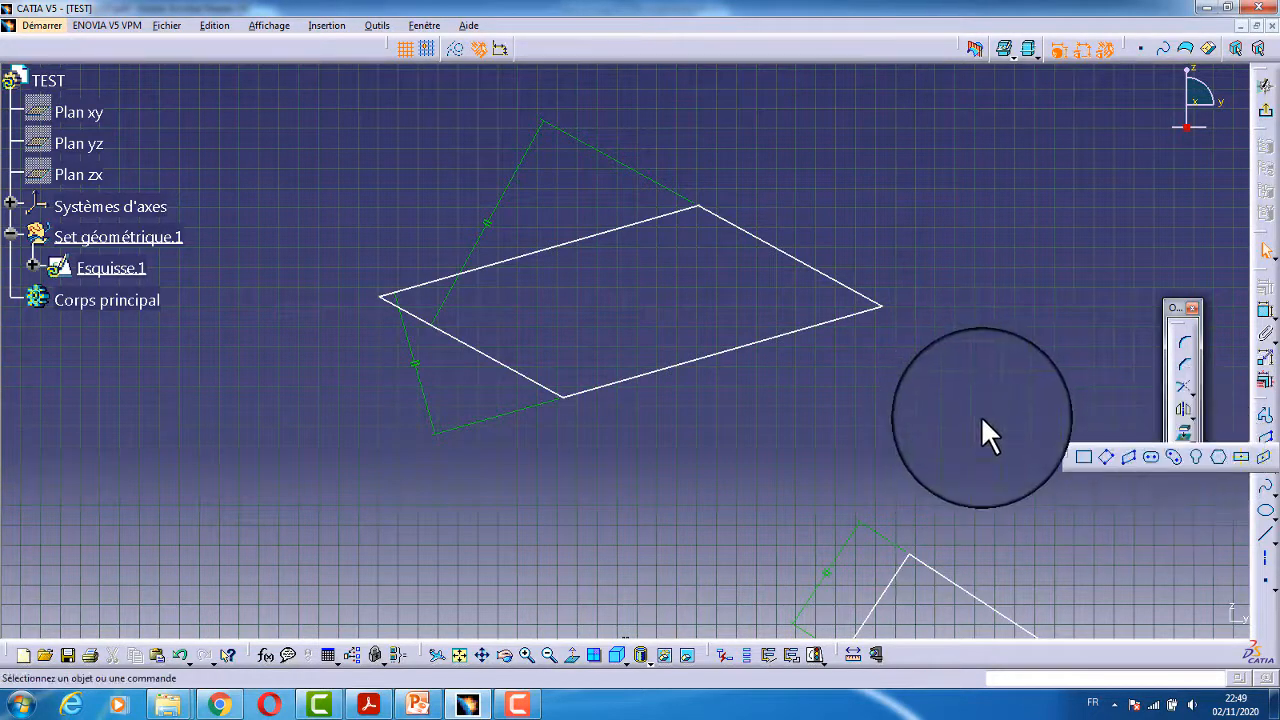
left_click(1153, 456)
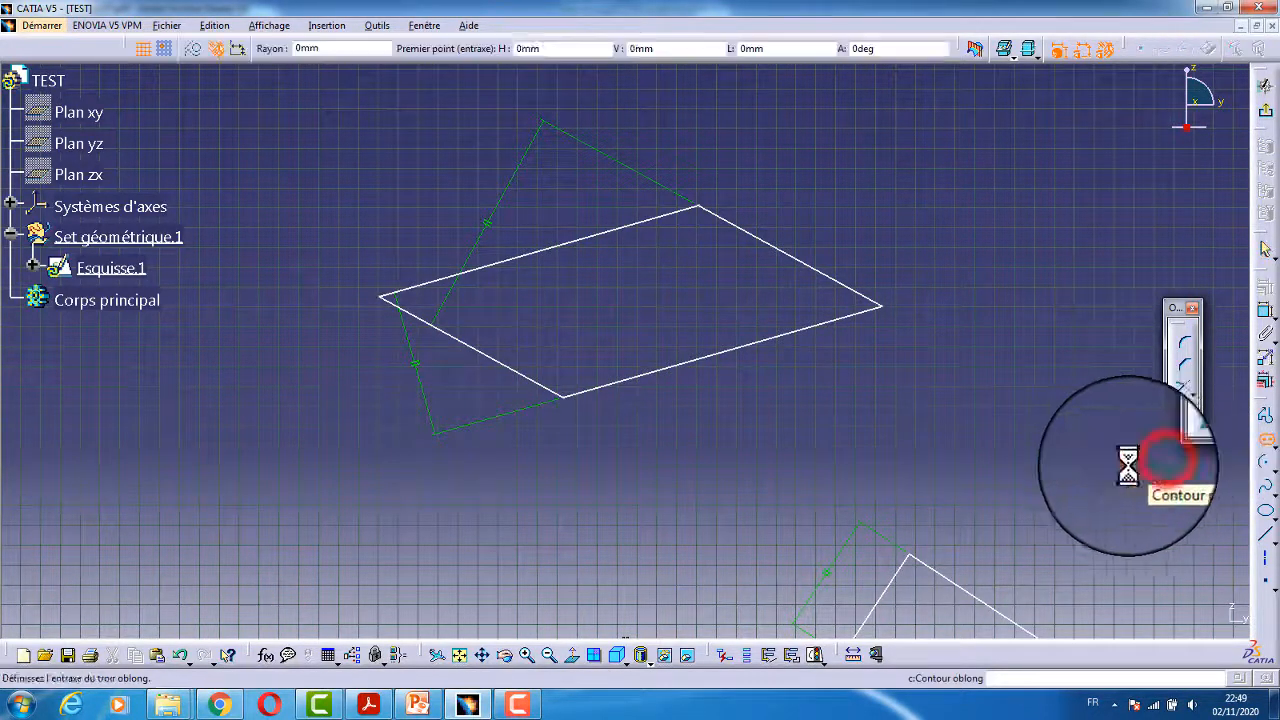
middle_click_drag(1067, 401, 536, 438)
left_click(738, 252)
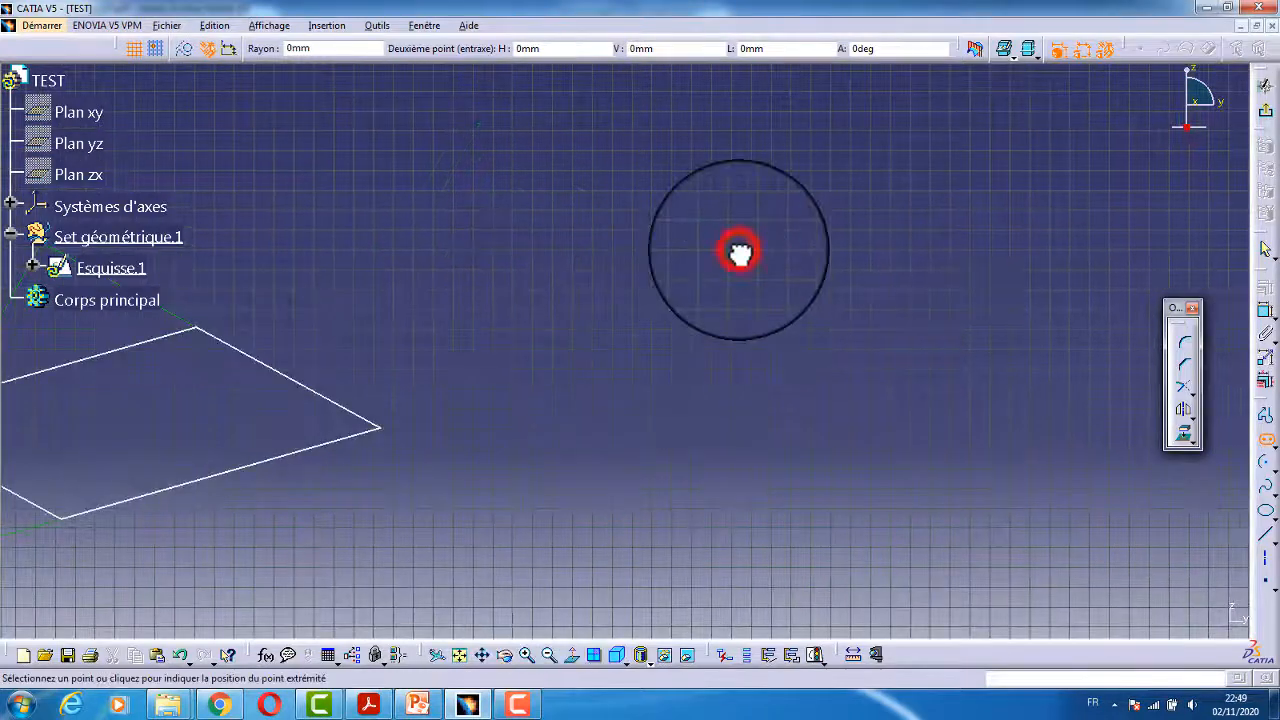
left_click(769, 432)
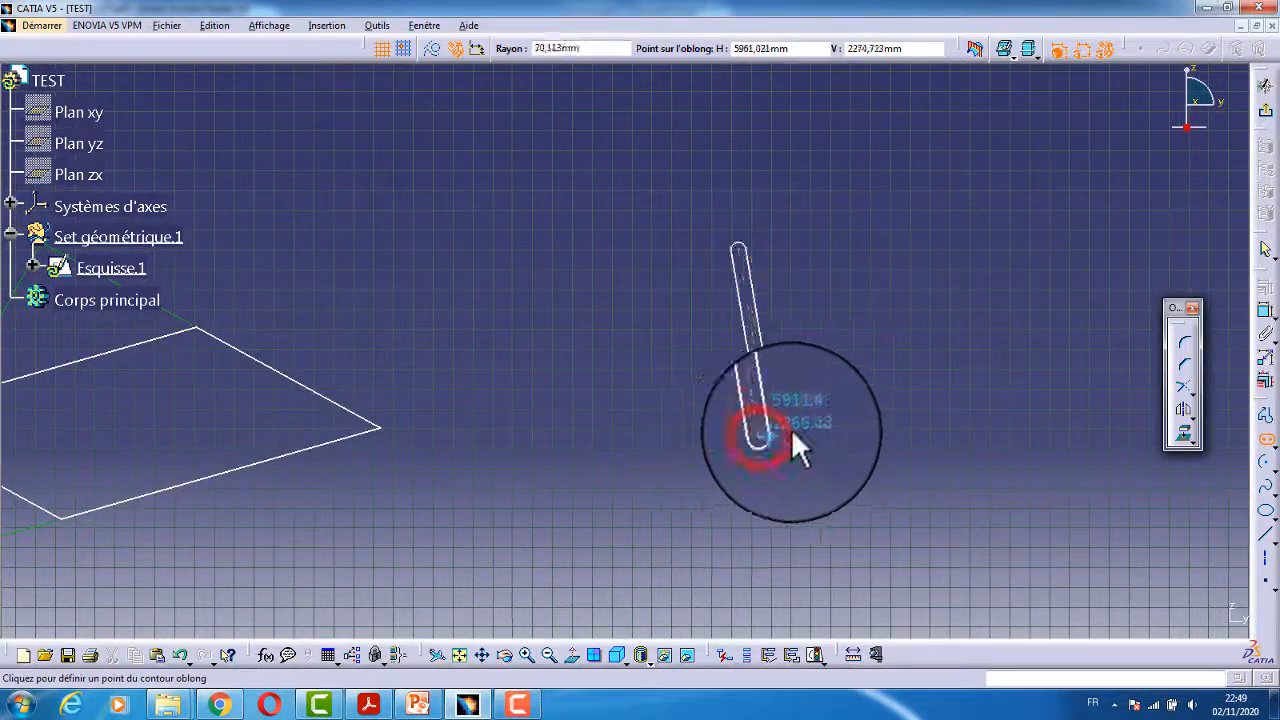
left_click(835, 427)
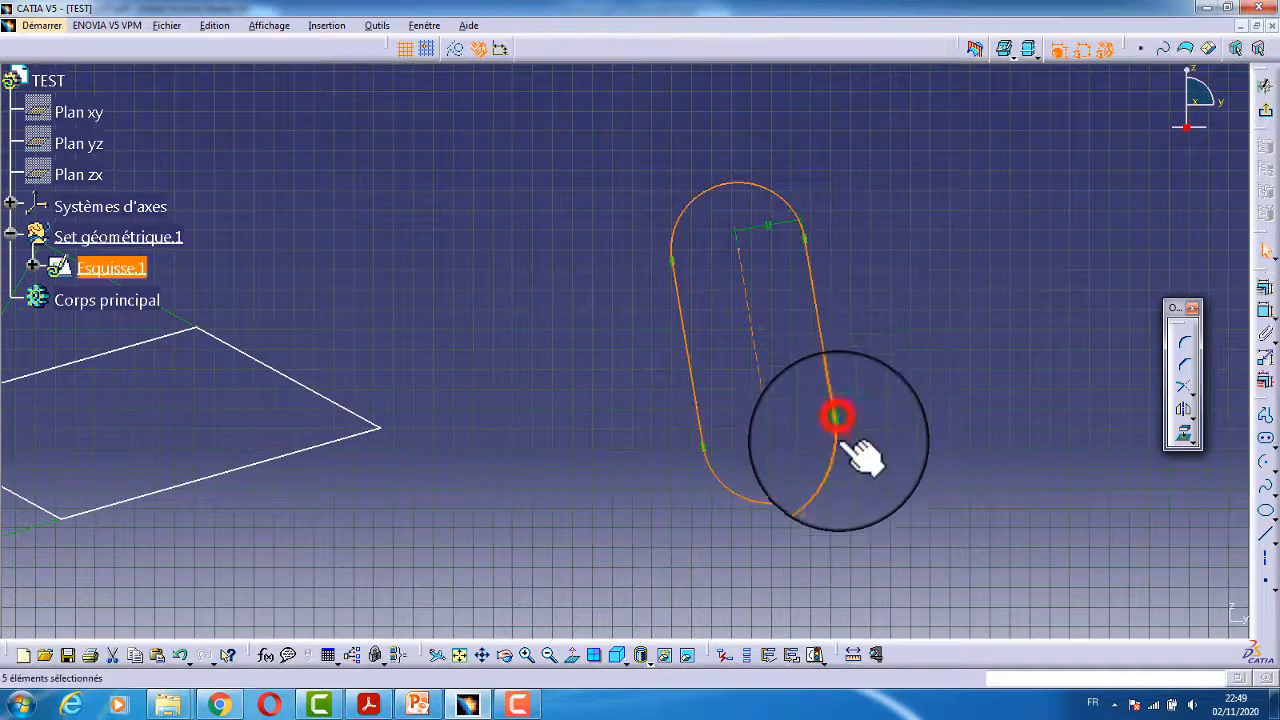
Draw an upward-arching cylindrical elongated hole to the right of the straight one, with a centreline radius of about 1111 mm.
middle_click_drag(948, 346, 475, 488)
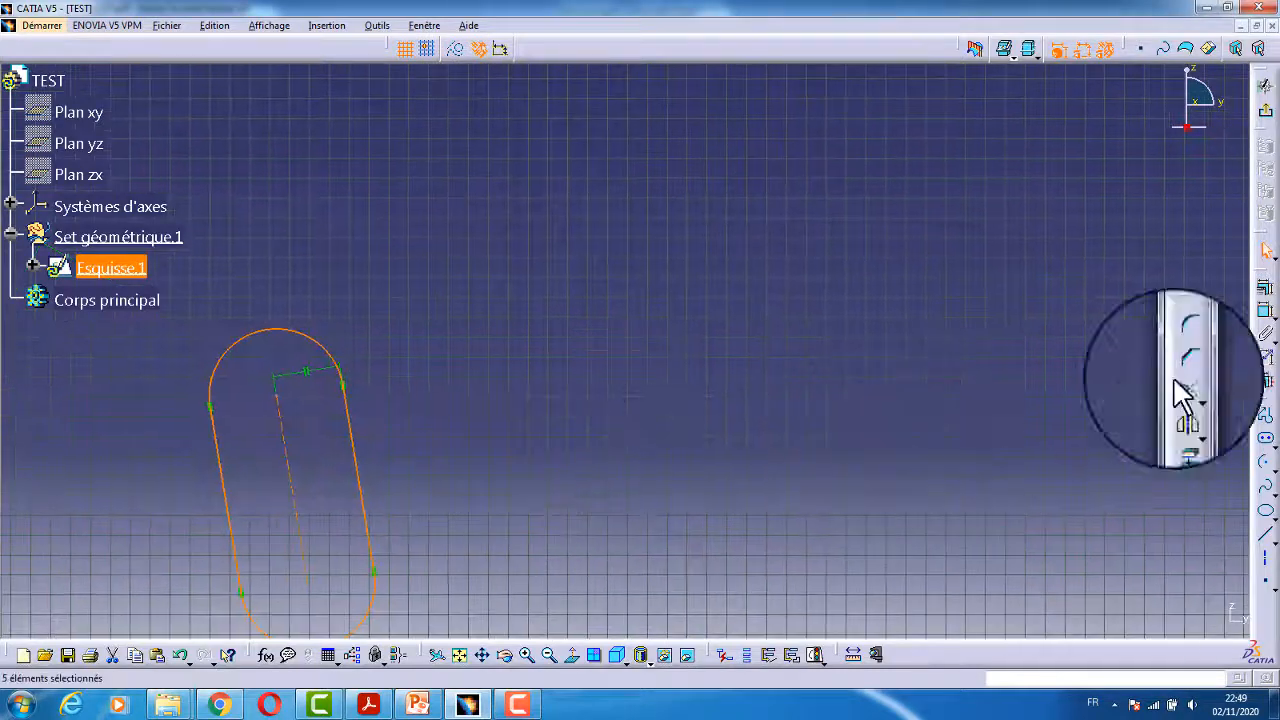
left_click(1274, 440)
left_click(1175, 456)
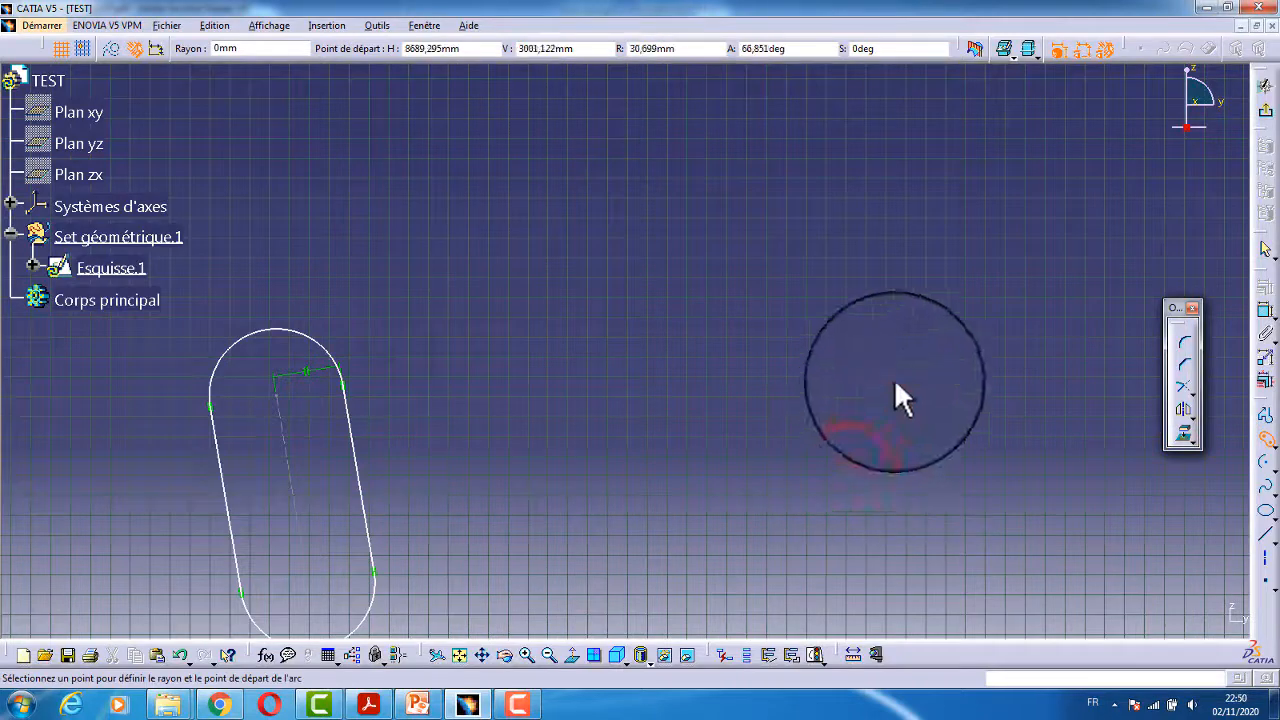
left_click(1022, 293)
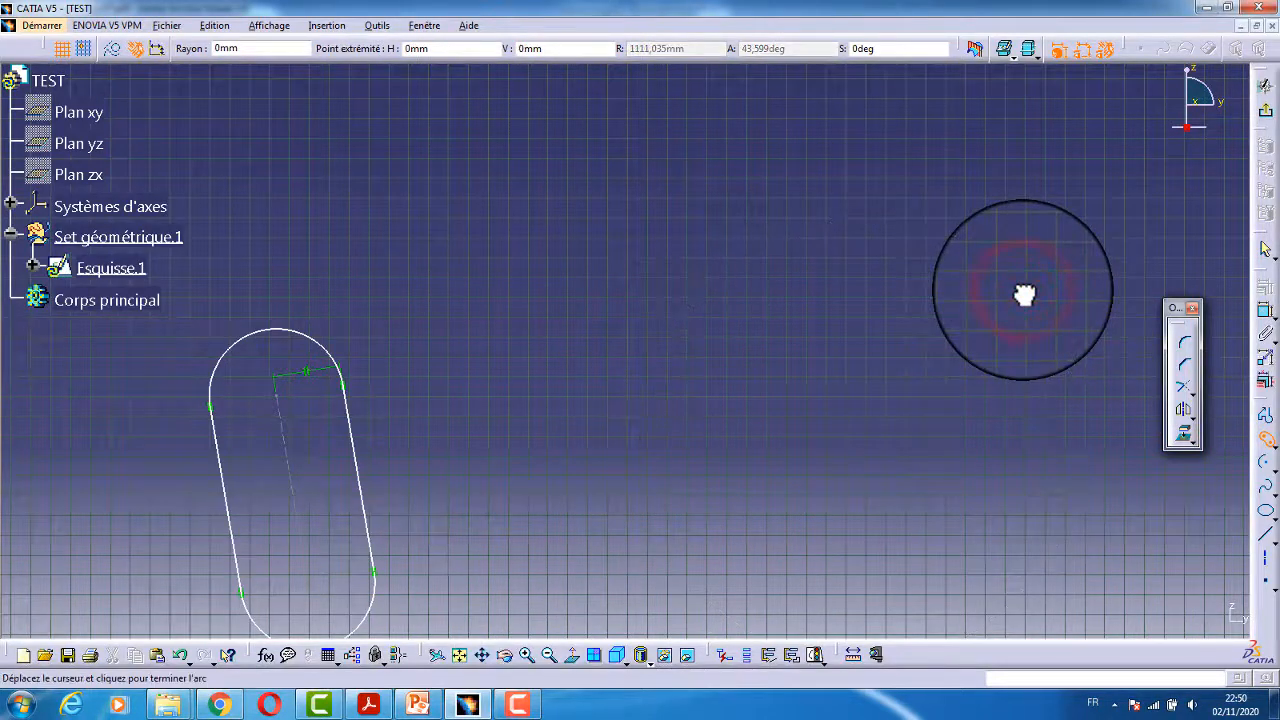
left_click(701, 282)
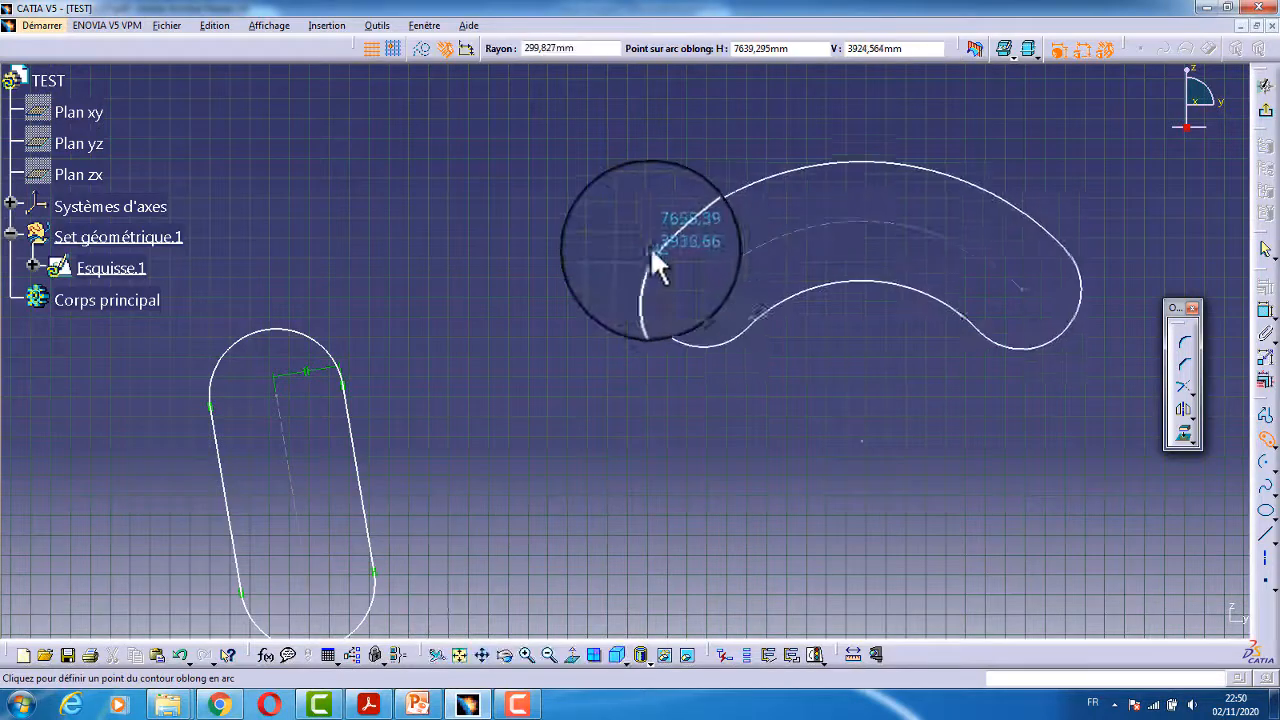
left_click(650, 248)
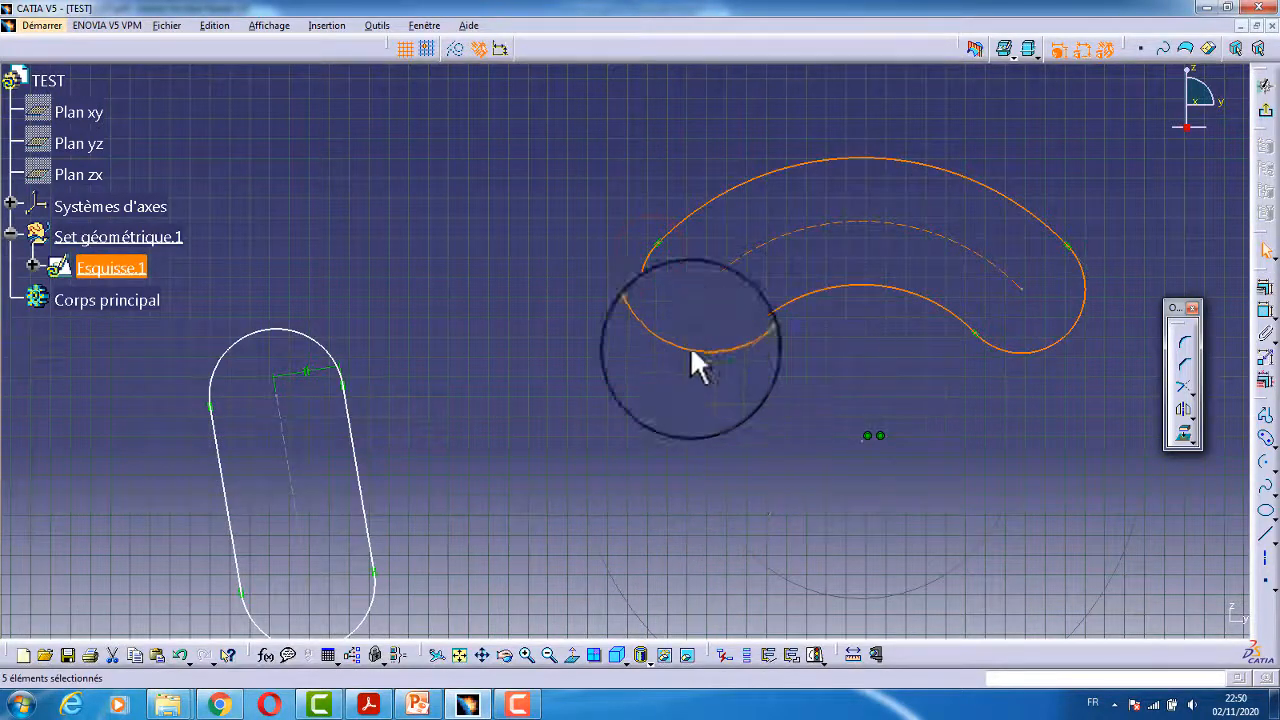
middle_click_drag(583, 459, 608, 381)
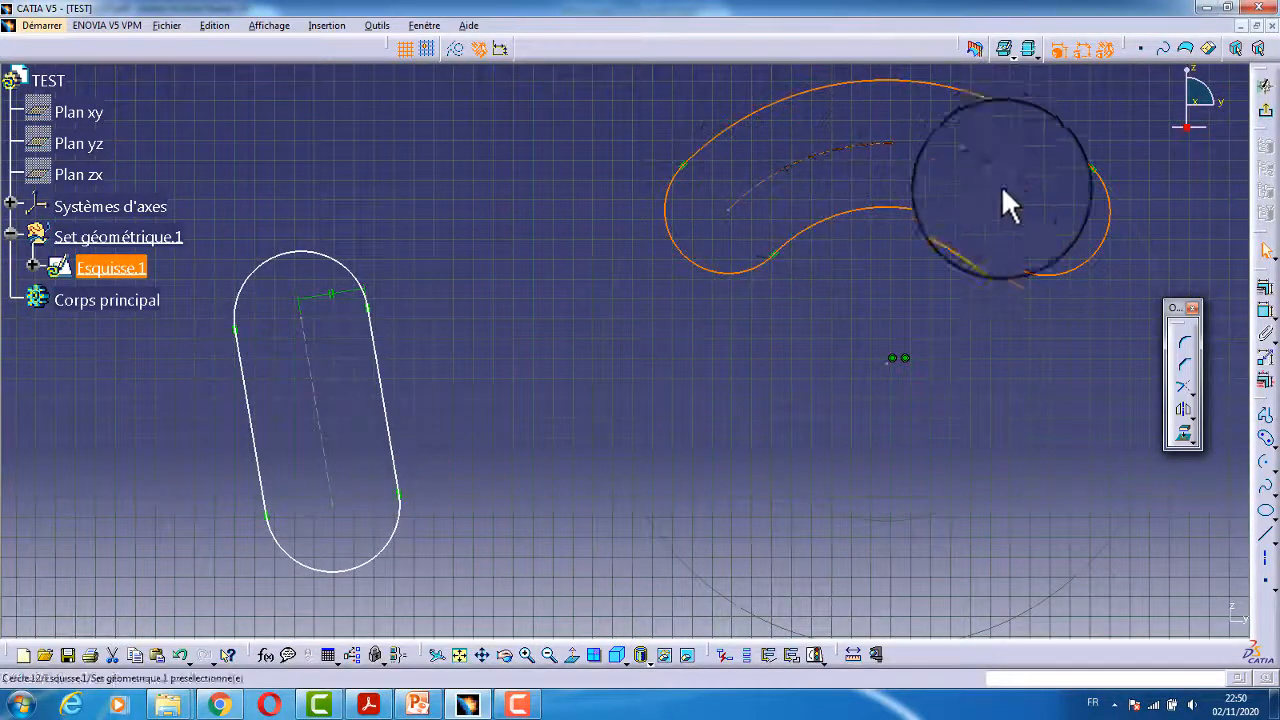
left_click(853, 305)
Draw a vertical keyhole profile below and to the right of the curved slot, with its large-circle centre at about H 10622 mm, V 1235 mm.
middle_click_drag(849, 297, 880, 370)
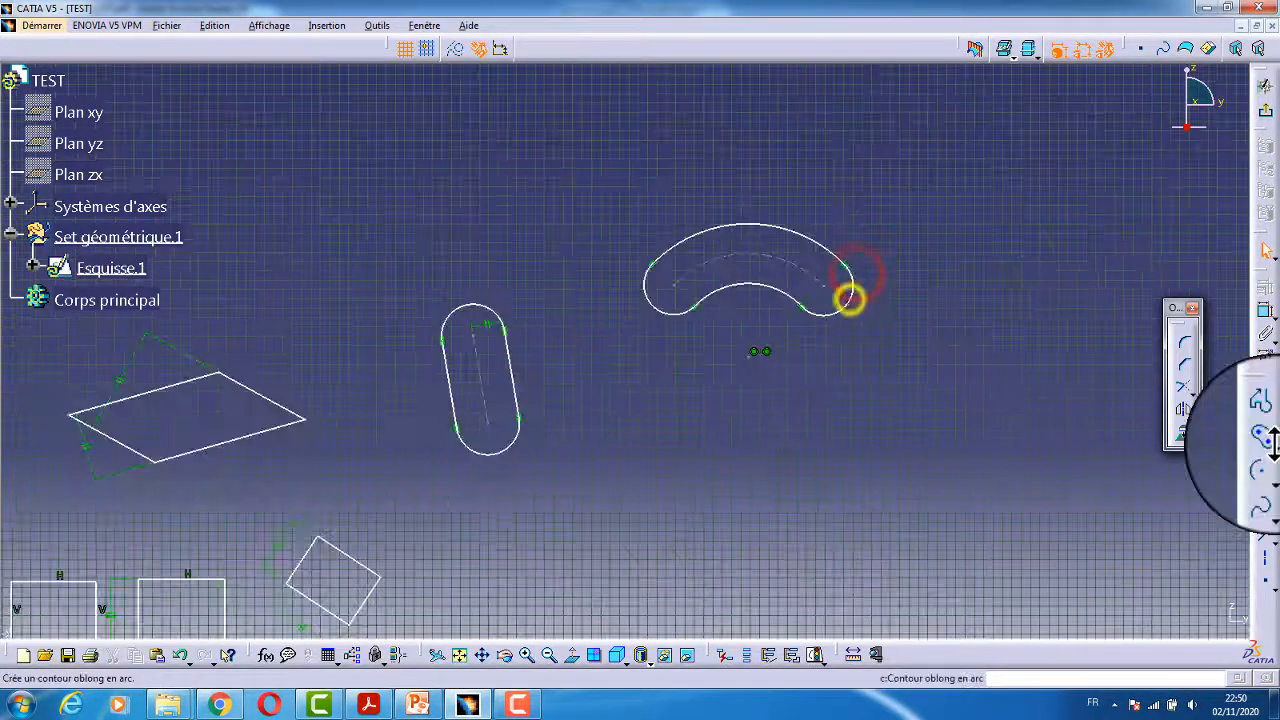
left_click(1270, 440)
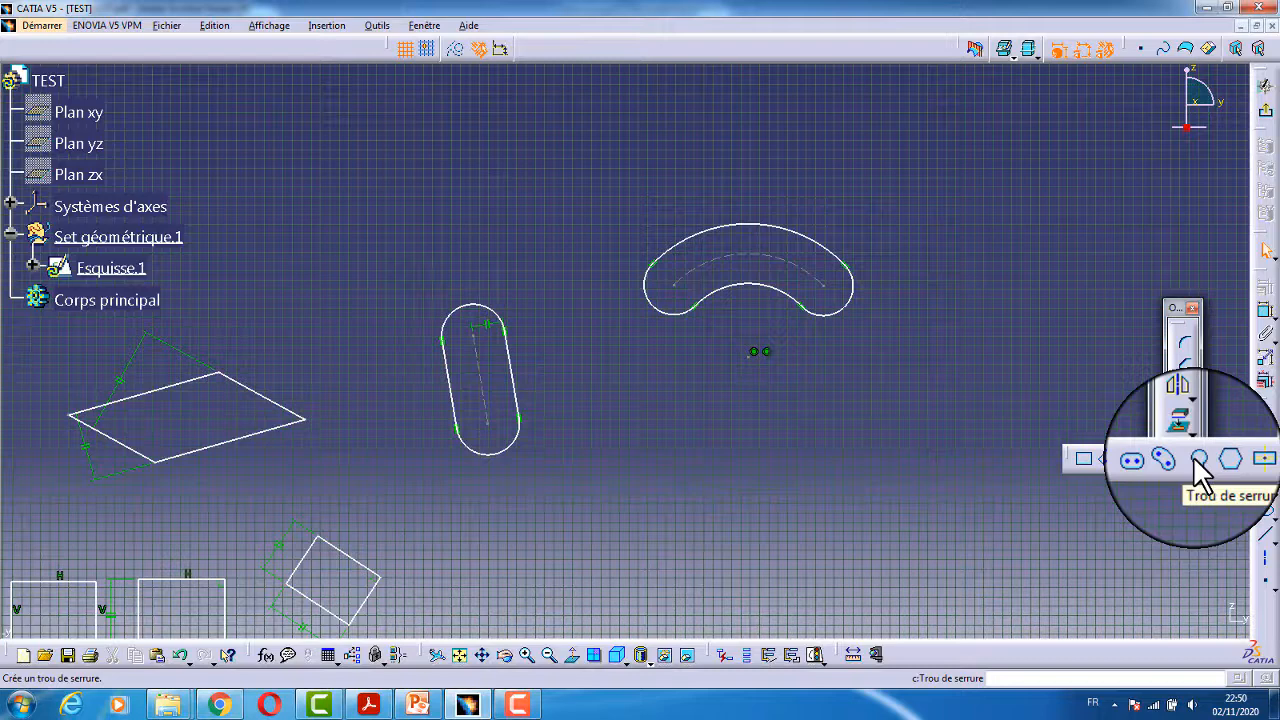
left_click(1193, 456)
middle_click_drag(886, 443, 777, 343)
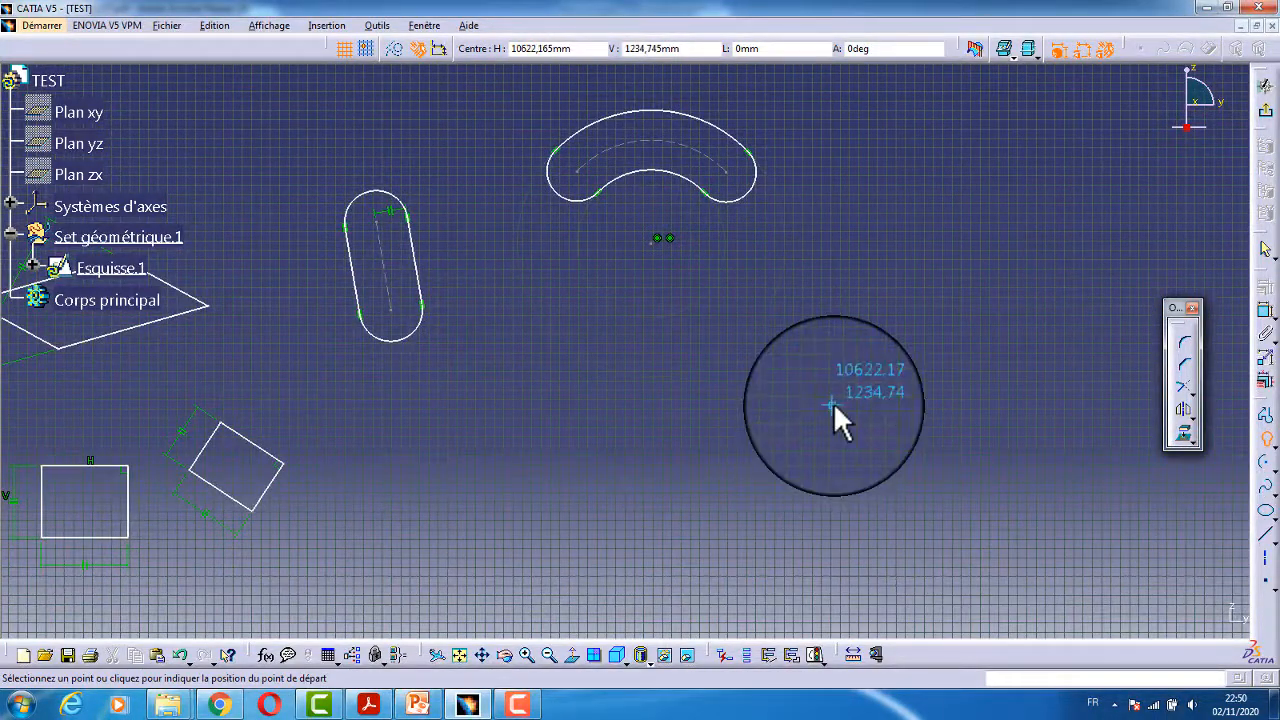
left_click(835, 473)
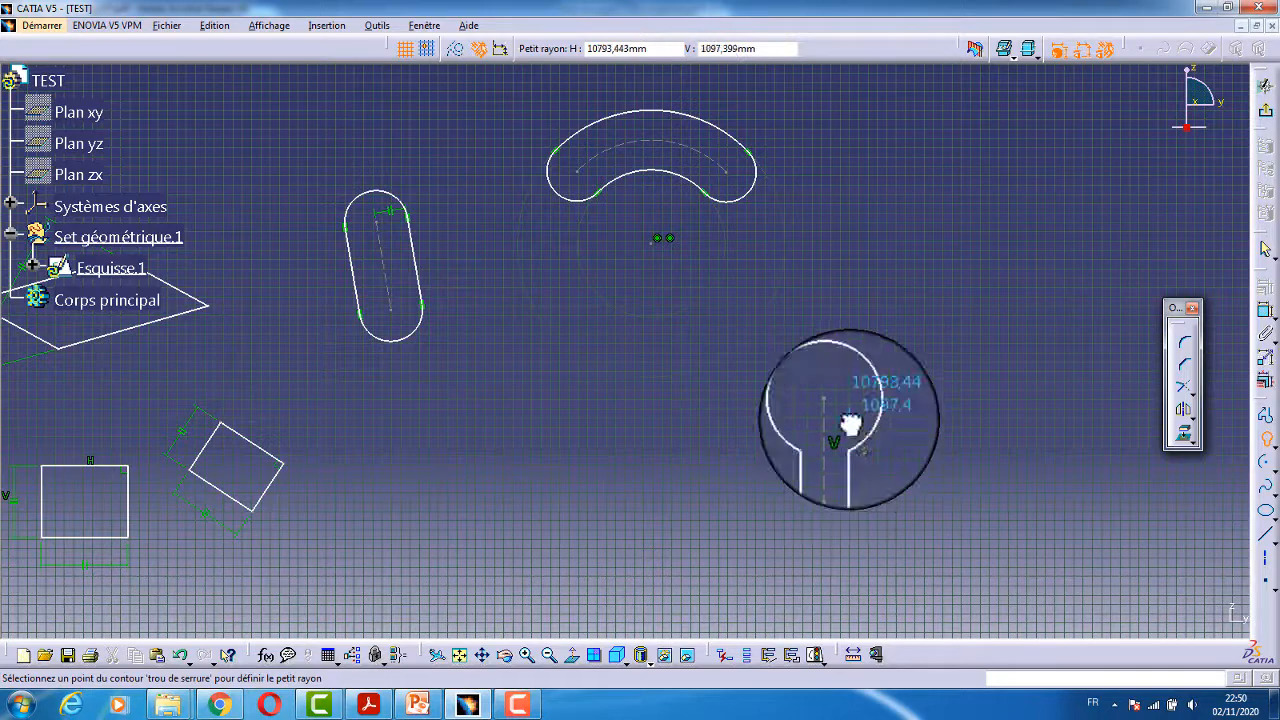
left_click(849, 424)
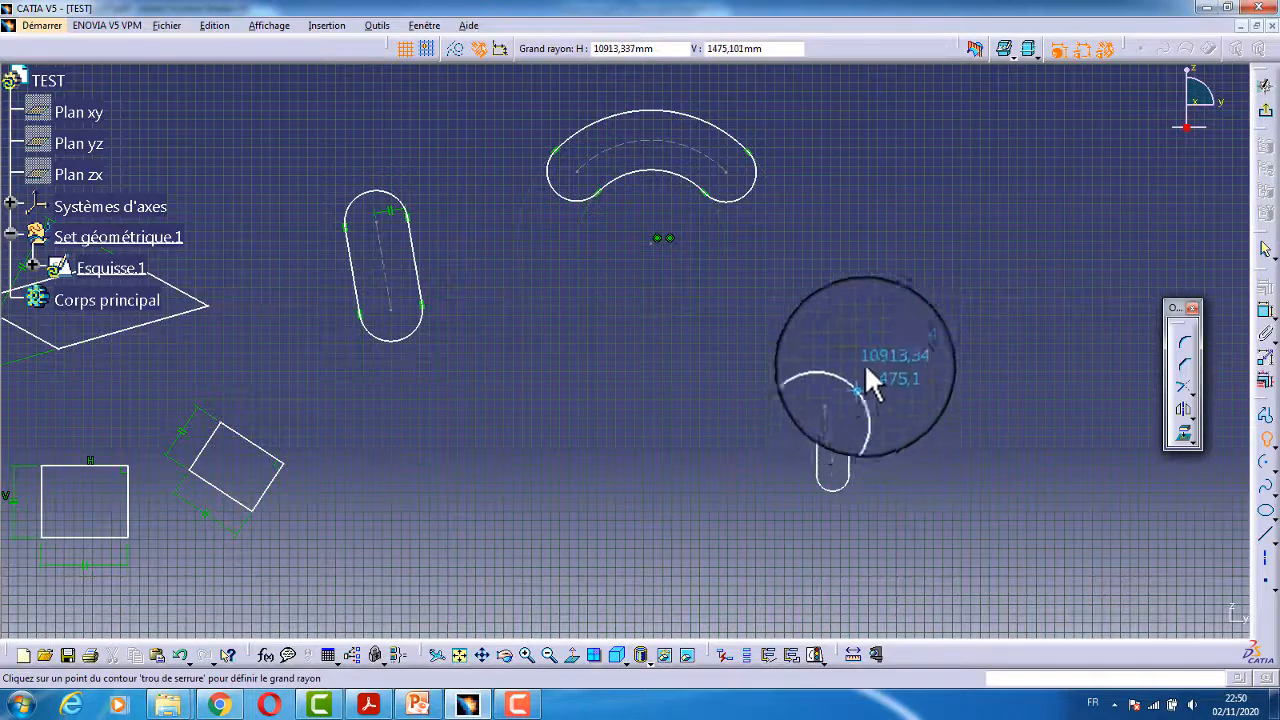
left_click(858, 375)
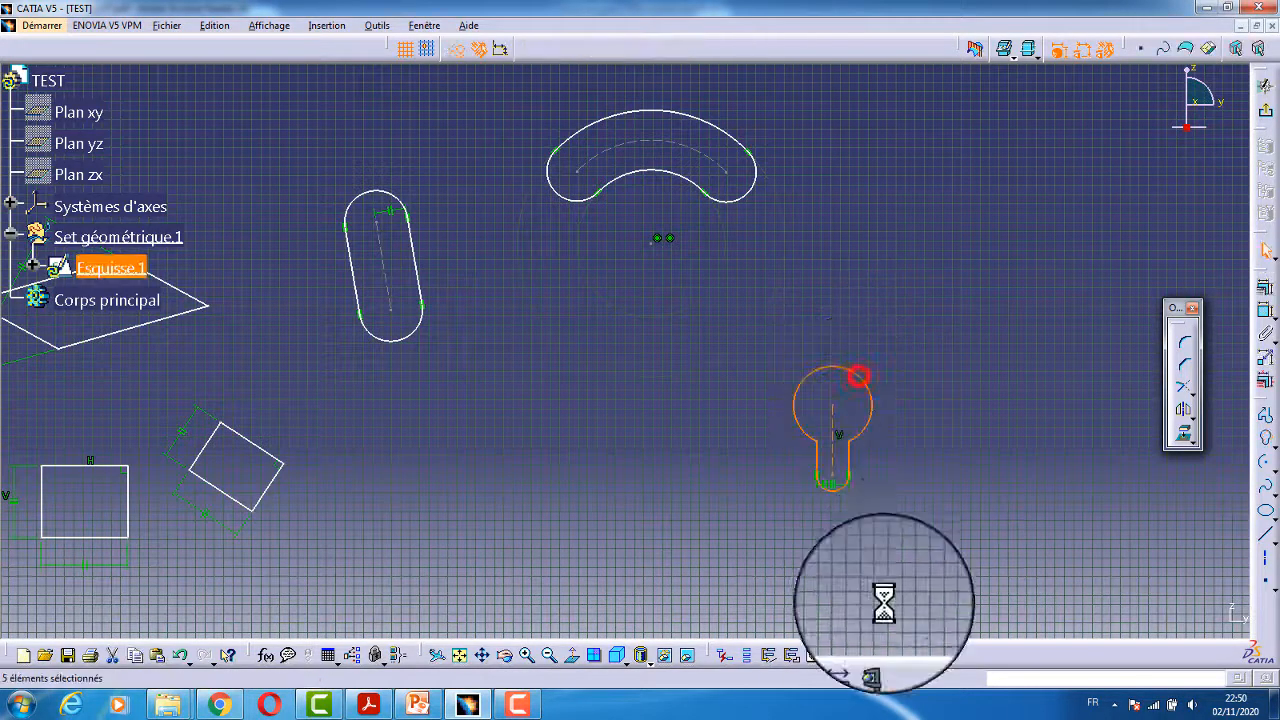
Draw a hexagon to the upper right of the keyhole profile, about 2567 mm across flats and oriented at about -48°.
middle_click(923, 510)
left_click(1219, 456)
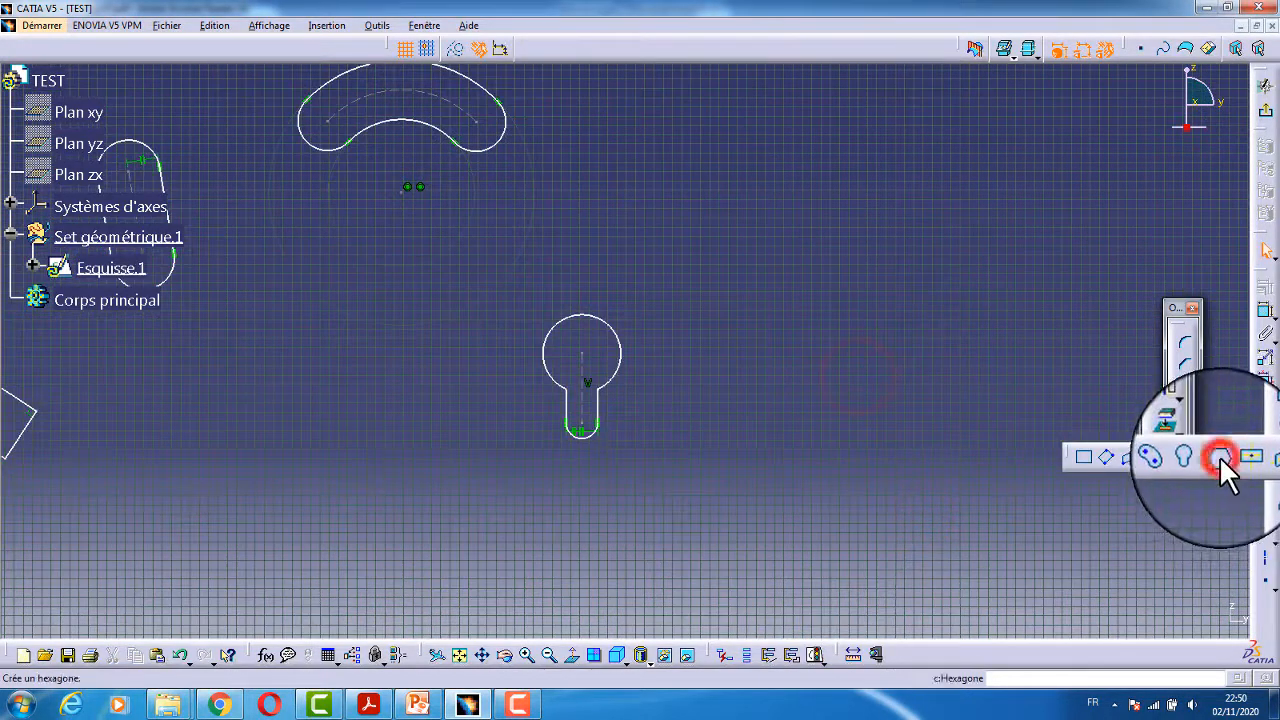
middle_click(803, 443)
left_click(795, 330)
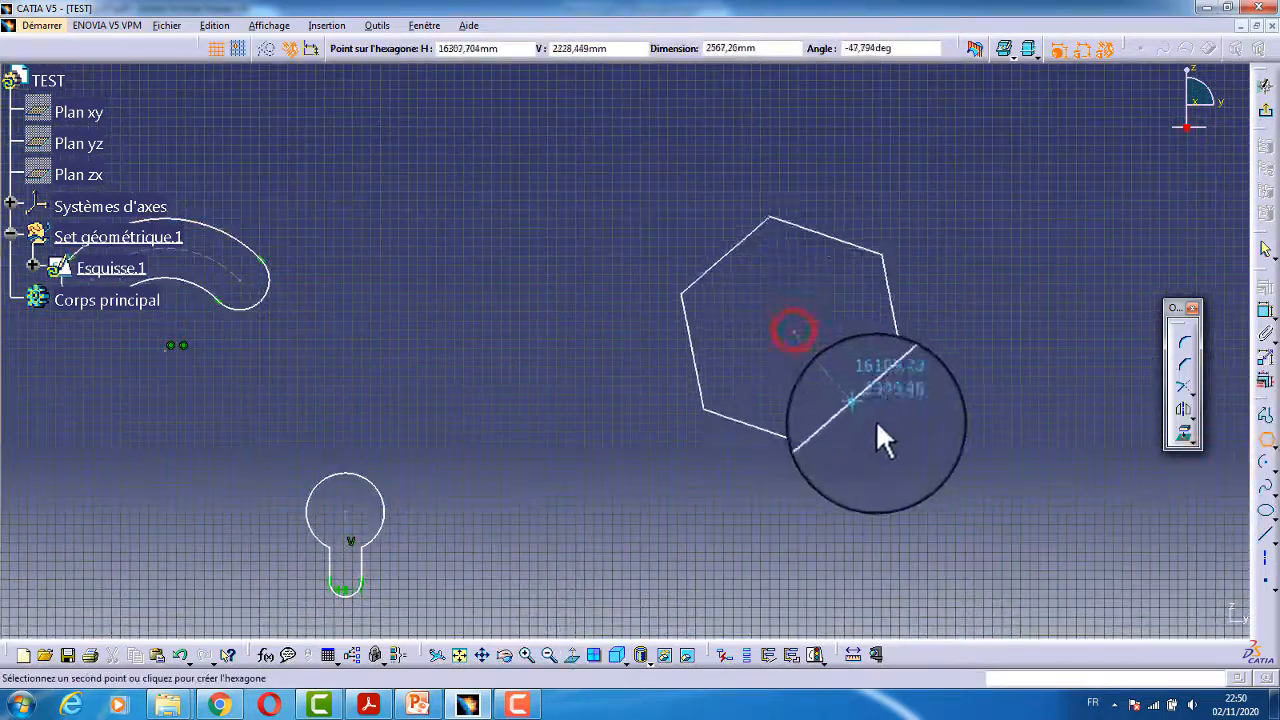
left_click(880, 422)
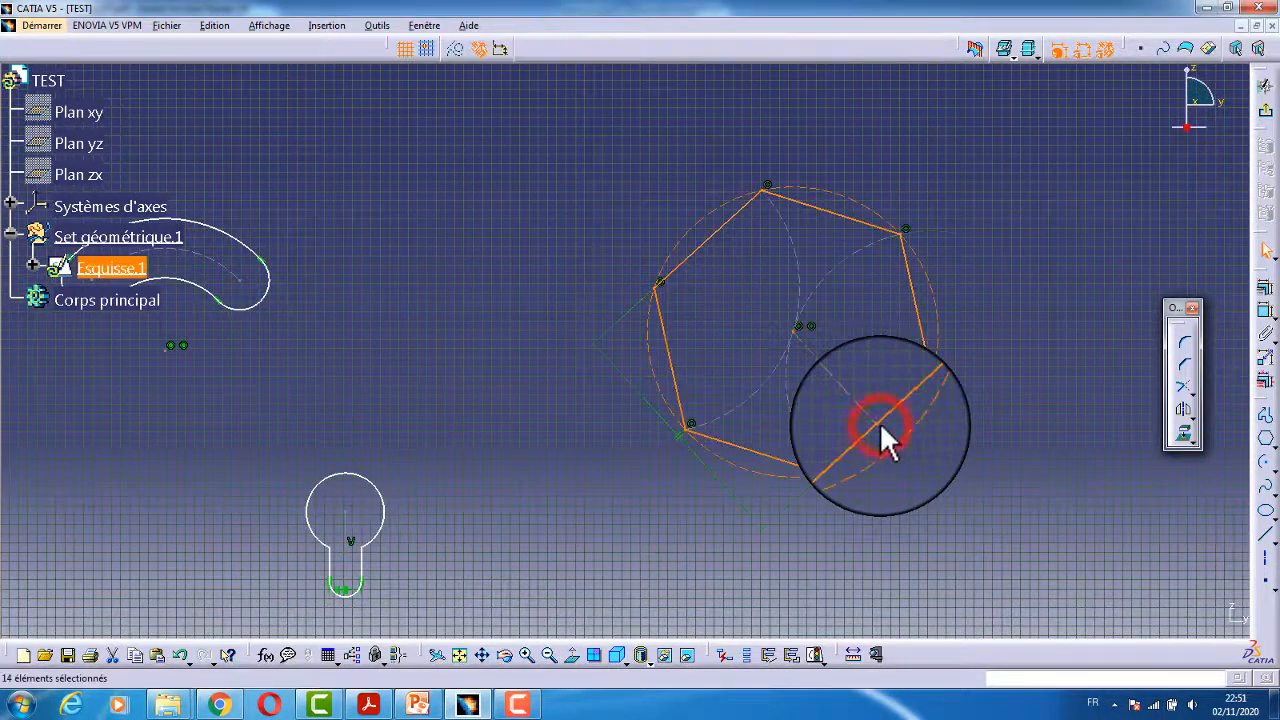
left_click(978, 575)
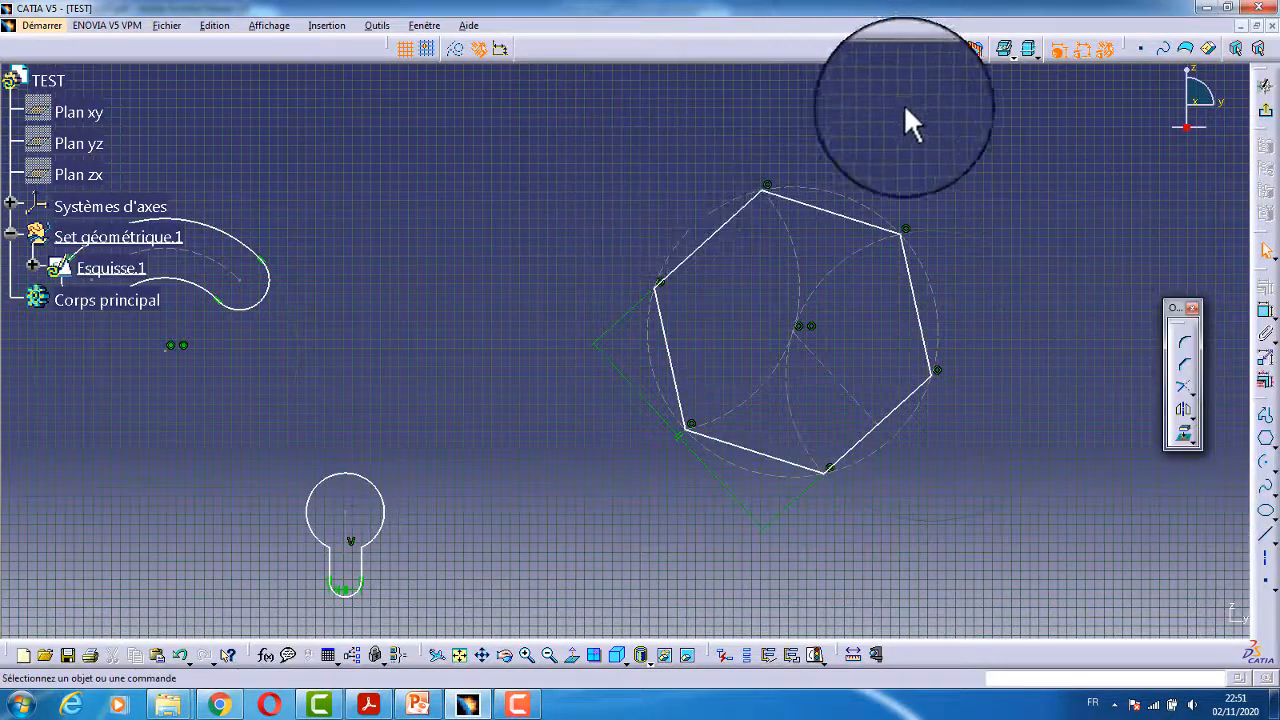
Examine the hexagon's sides, construction geometry and constraints by selecting the whole shape.
mouse_move(966, 130)
left_mouse_down()
mouse_move(808, 486)
mouse_move(603, 600)
left_mouse_up()
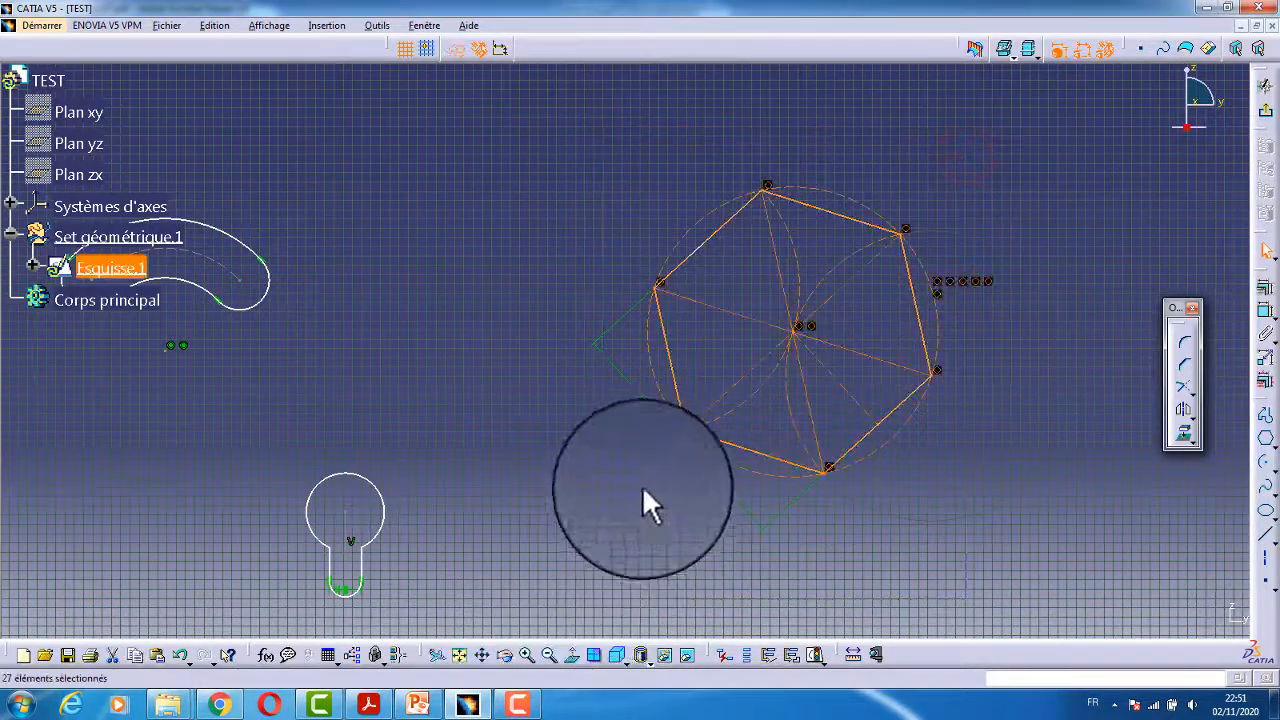
left_click(575, 441)
middle_click_drag(678, 450, 695, 500)
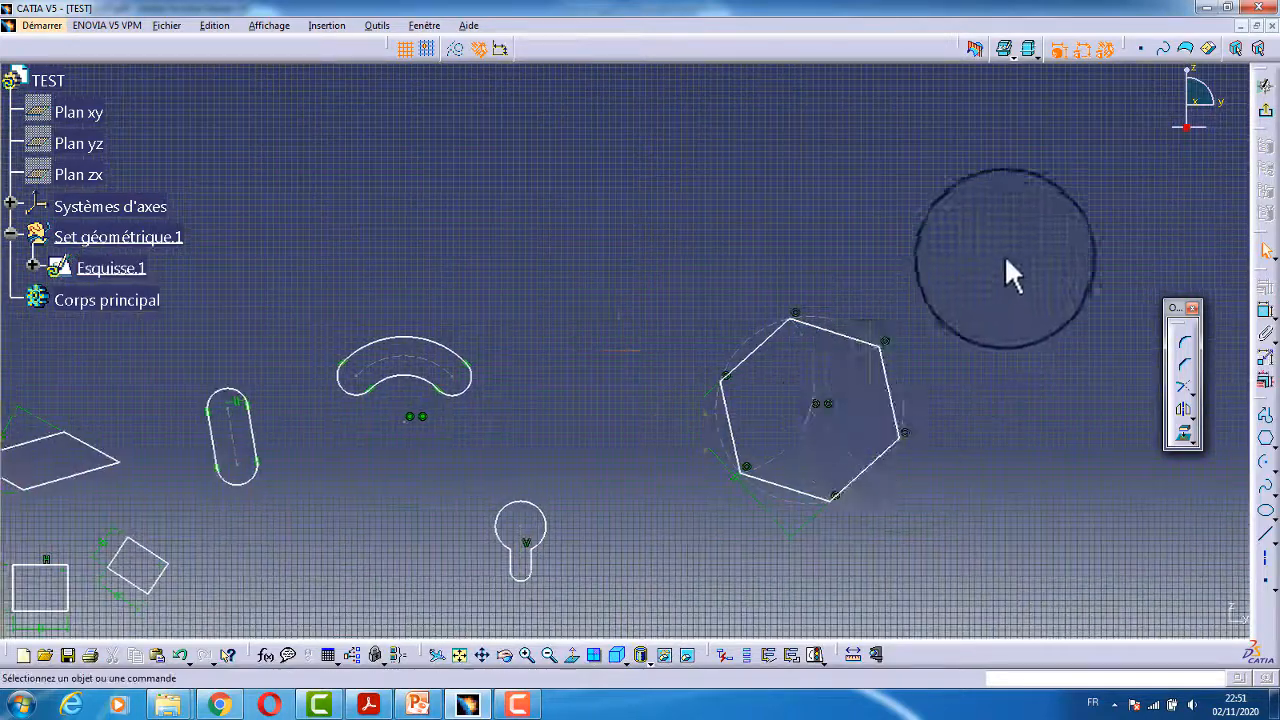
mouse_move(1005, 265)
left_mouse_down()
mouse_move(680, 565)
mouse_move(726, 545)
left_mouse_up()
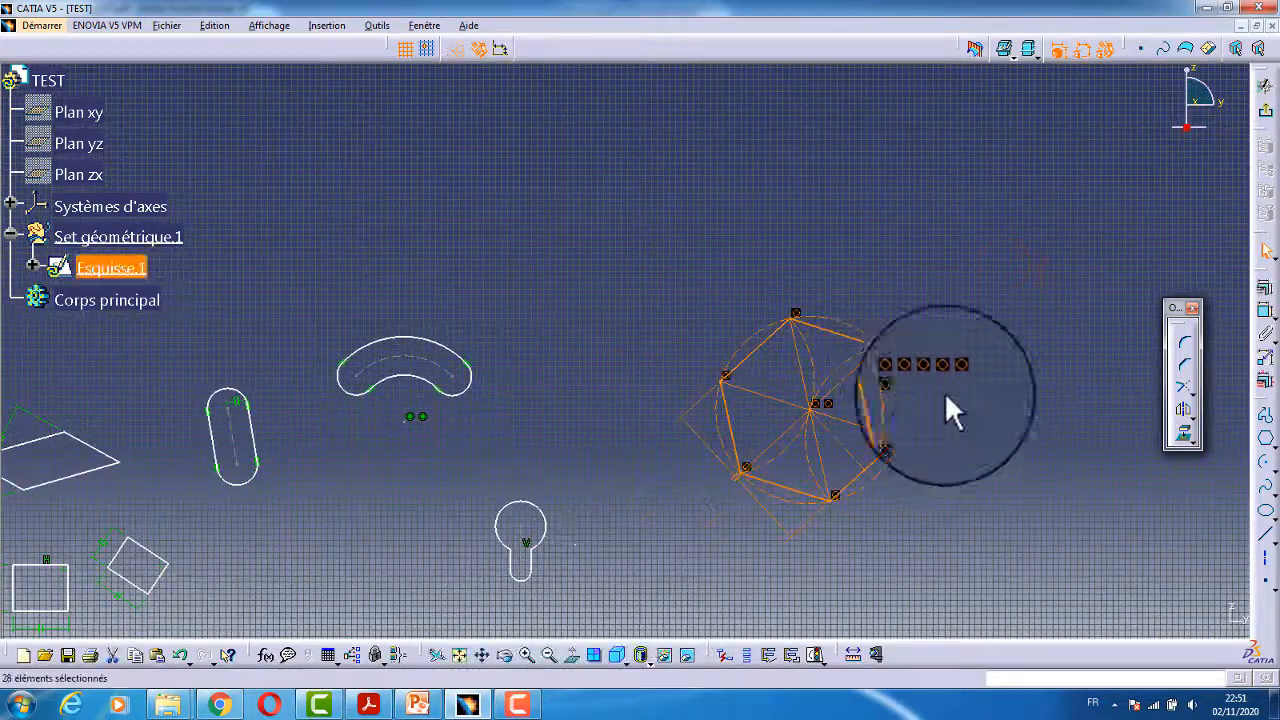
left_click_drag(835, 540, 848, 425)
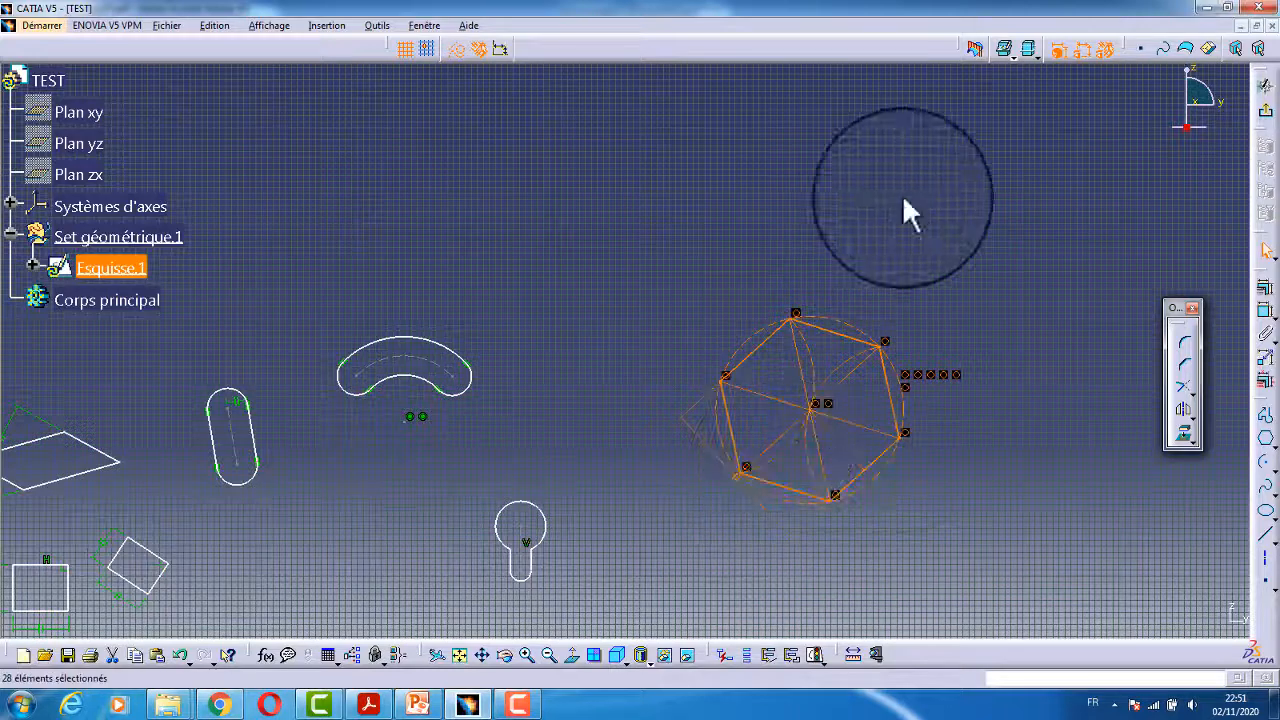
Draw a centred rectangle in the empty area above the slots, with its centre at about H 7380 mm, V 7988 mm.
left_click(1272, 450)
left_click(1268, 448)
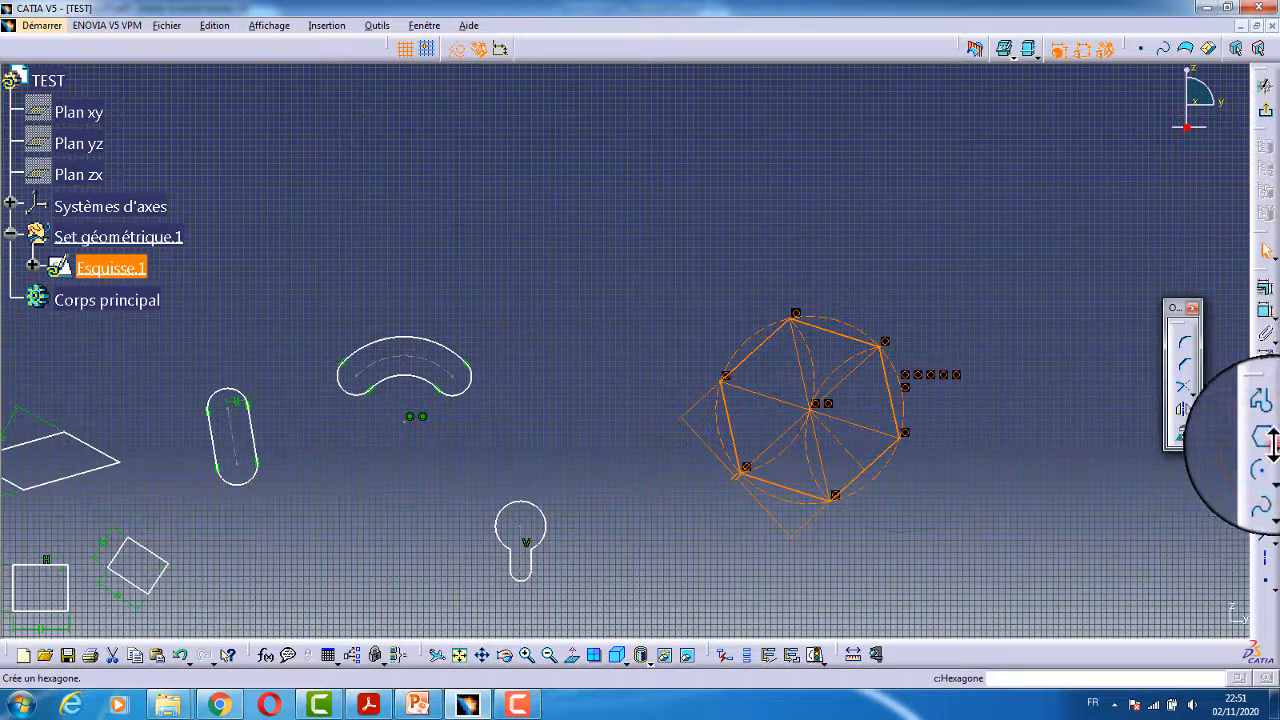
left_click(1272, 445)
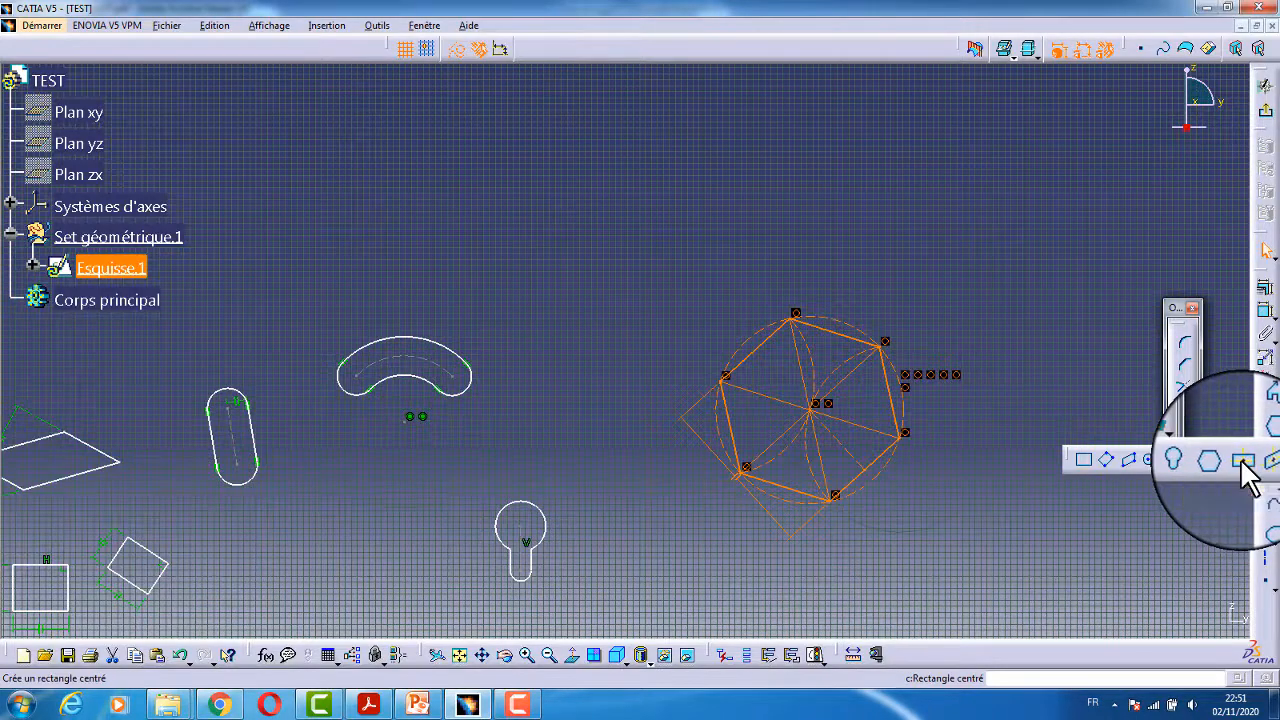
left_click(1243, 461)
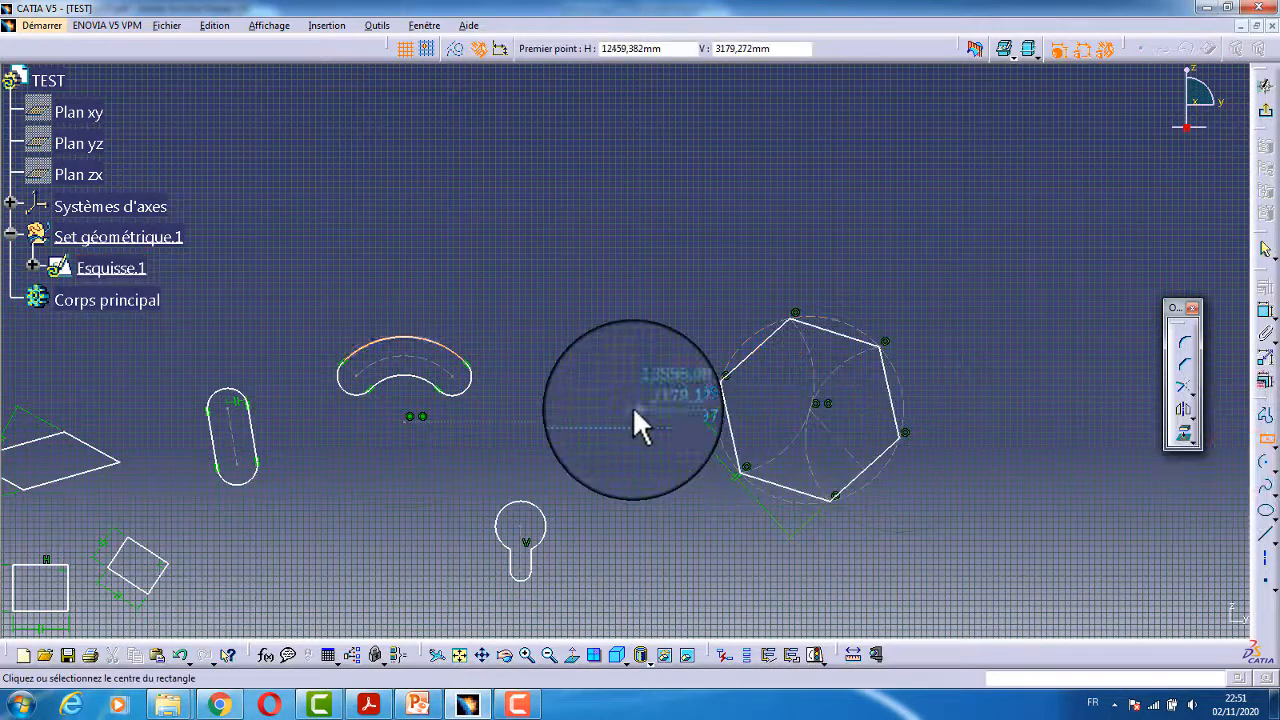
mouse_move(634, 420)
middle_mouse_down()
mouse_move(866, 434)
mouse_move(953, 378)
mouse_move(686, 477)
mouse_move(684, 313)
middle_mouse_up()
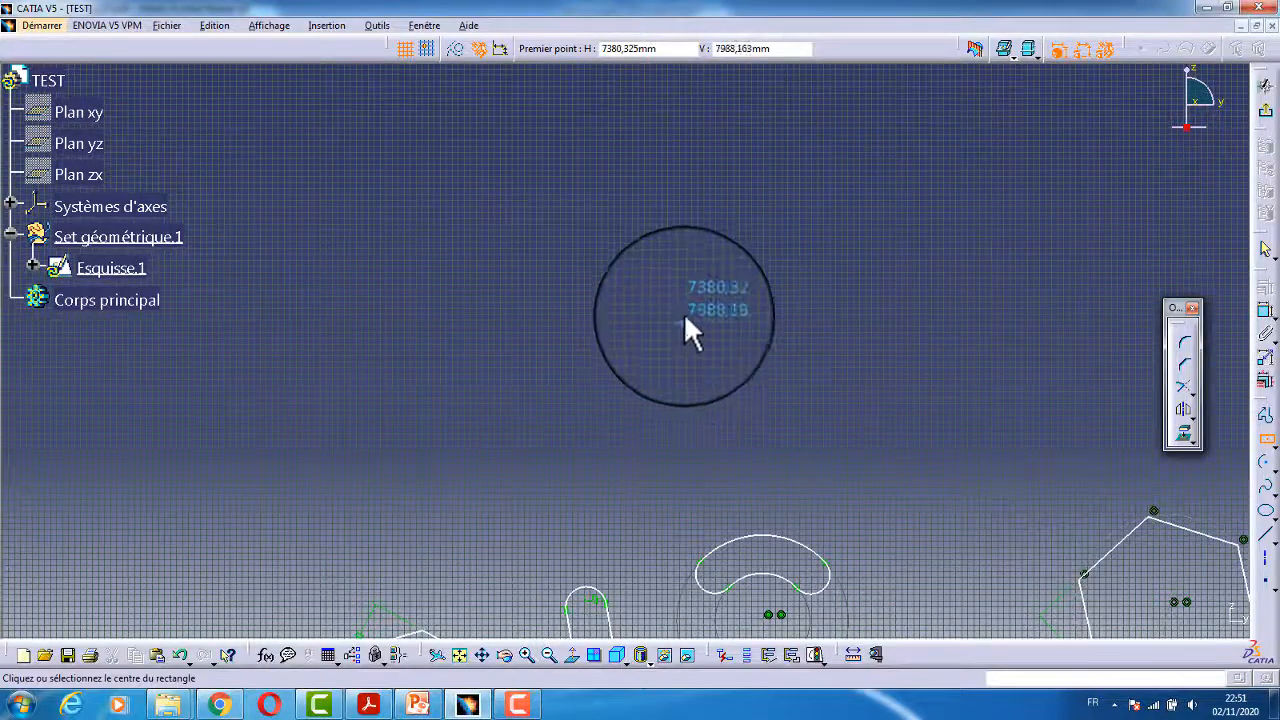
left_click(682, 311)
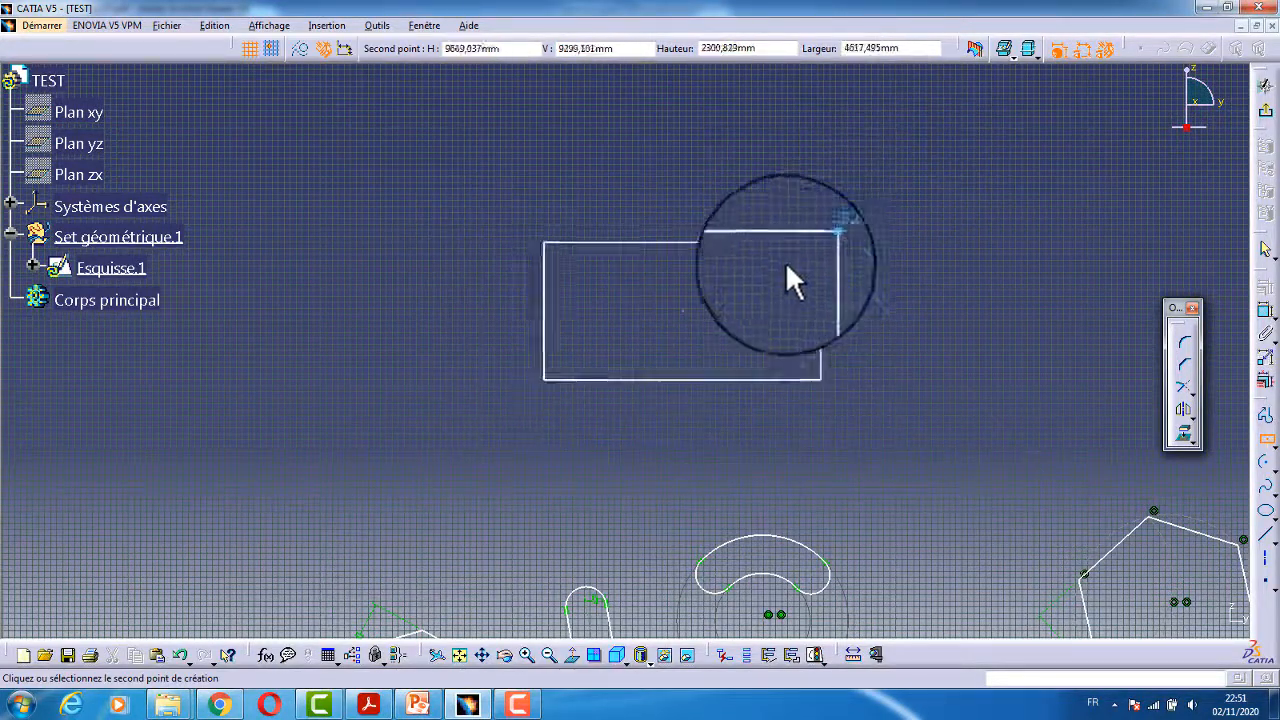
left_click(803, 248)
Draw a centred parallelogram at the hexagon's upper-right corner, using the two hexagon sides that meet there as its directions.
mouse_move(803, 248)
middle_mouse_down()
mouse_move(531, 386)
mouse_move(716, 503)
mouse_move(577, 372)
mouse_move(743, 411)
mouse_move(666, 409)
middle_mouse_up()
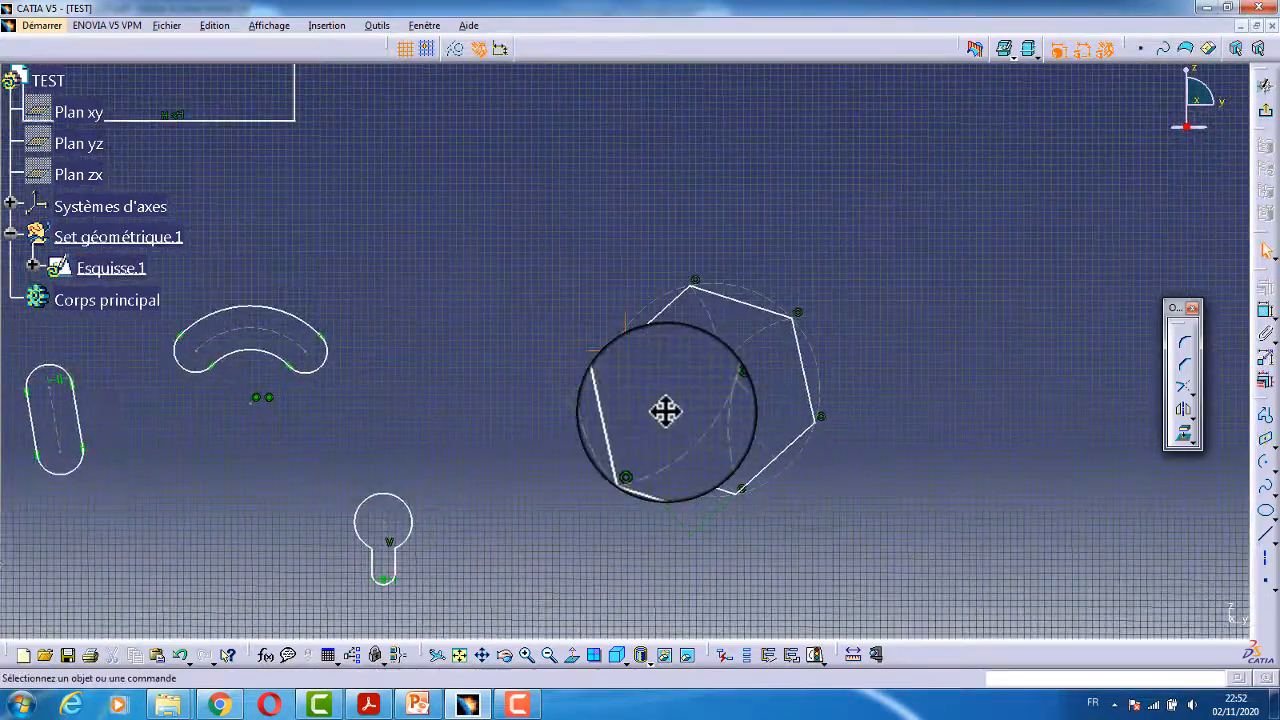
mouse_move(740, 378)
middle_mouse_down()
mouse_move(765, 308)
mouse_move(617, 357)
mouse_move(620, 300)
middle_mouse_up()
mouse_move(849, 491)
middle_mouse_down()
mouse_move(734, 420)
mouse_move(791, 414)
middle_mouse_up()
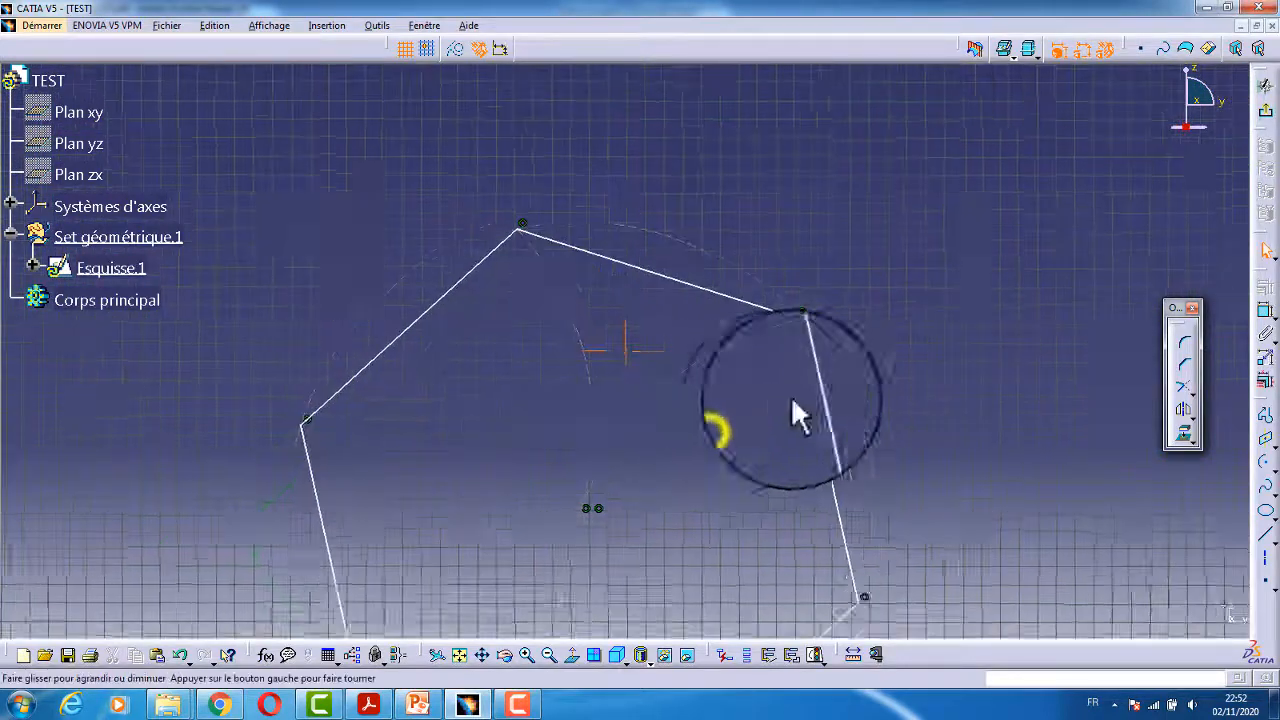
left_click(1263, 448)
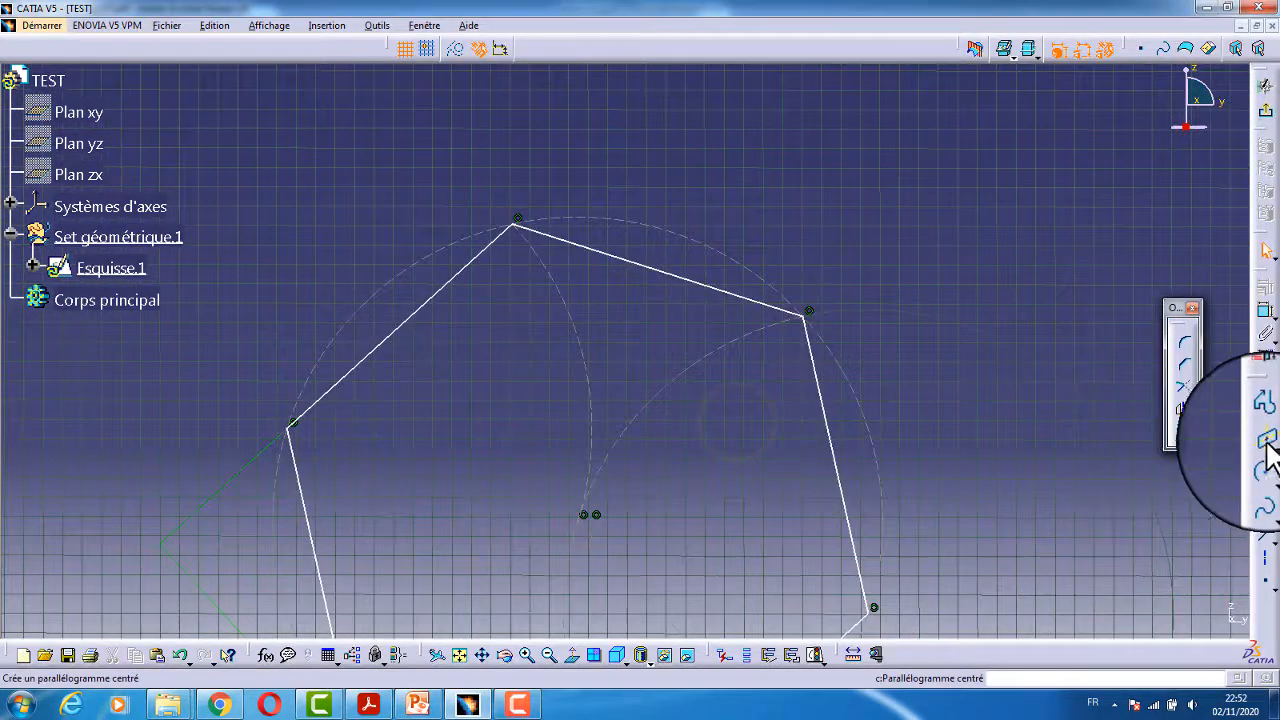
left_click(770, 306)
left_click(821, 392)
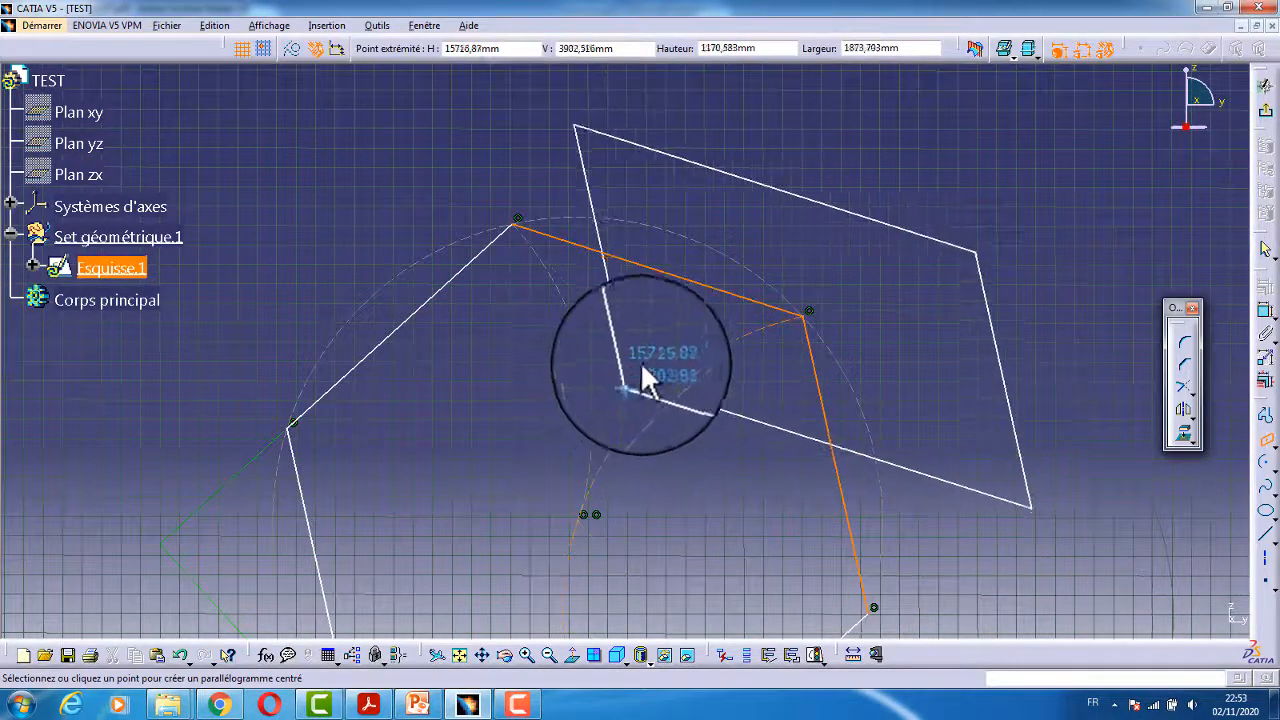
left_click(676, 340)
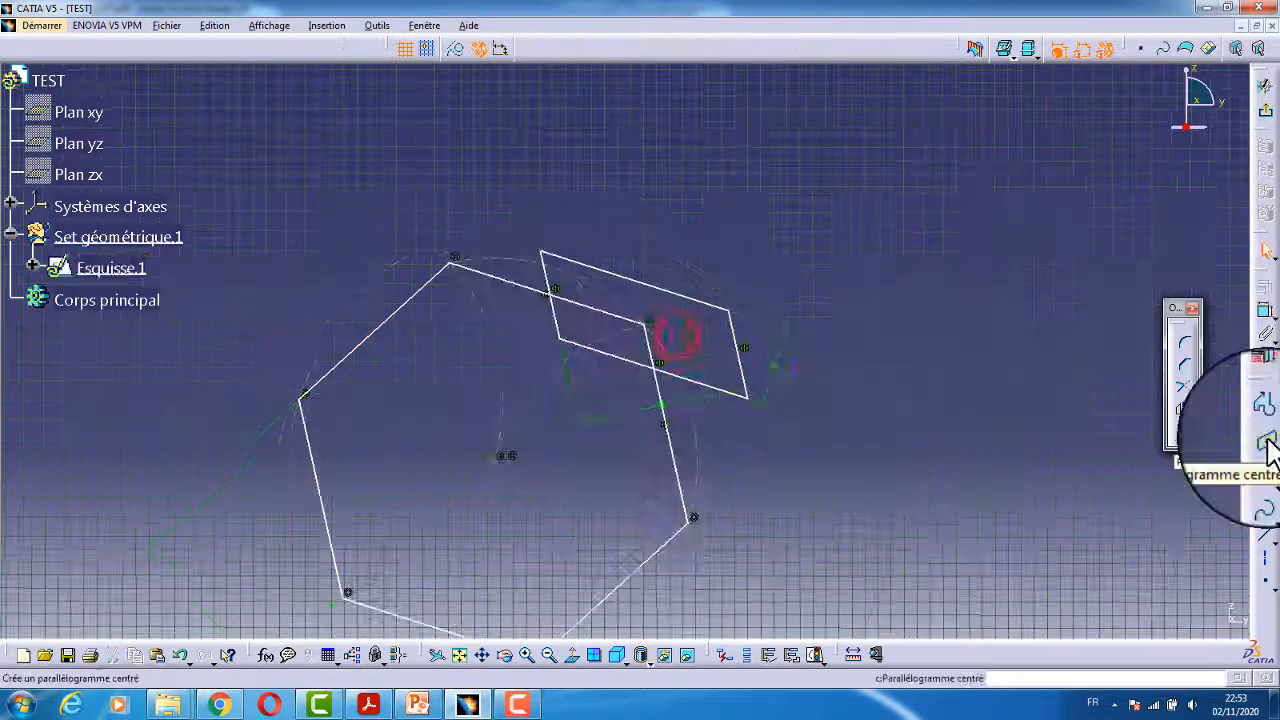
left_click(840, 327)
Delete all the rectangles, slots, keyhole, hexagon and parallelograms from the sketch.
middle_click_drag(863, 283, 871, 463)
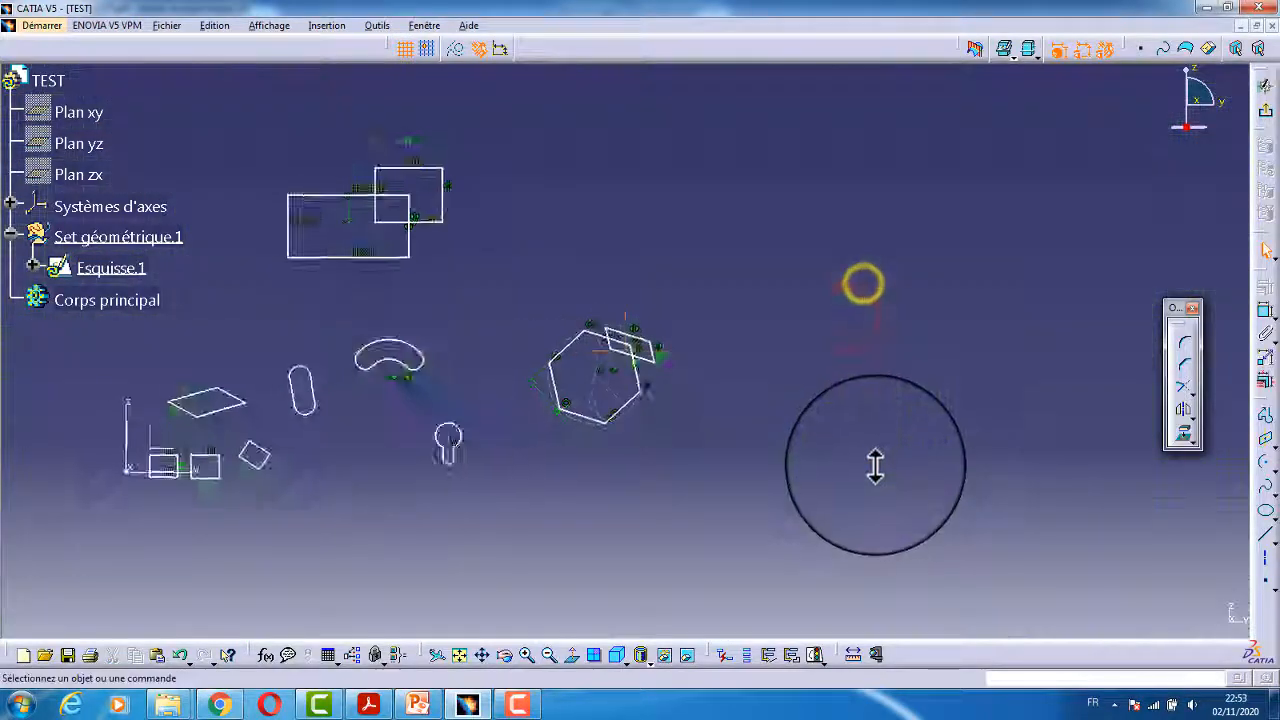
key("Delete")
mouse_move(854, 120)
left_mouse_down()
mouse_move(771, 349)
mouse_move(286, 517)
mouse_move(304, 530)
left_mouse_up()
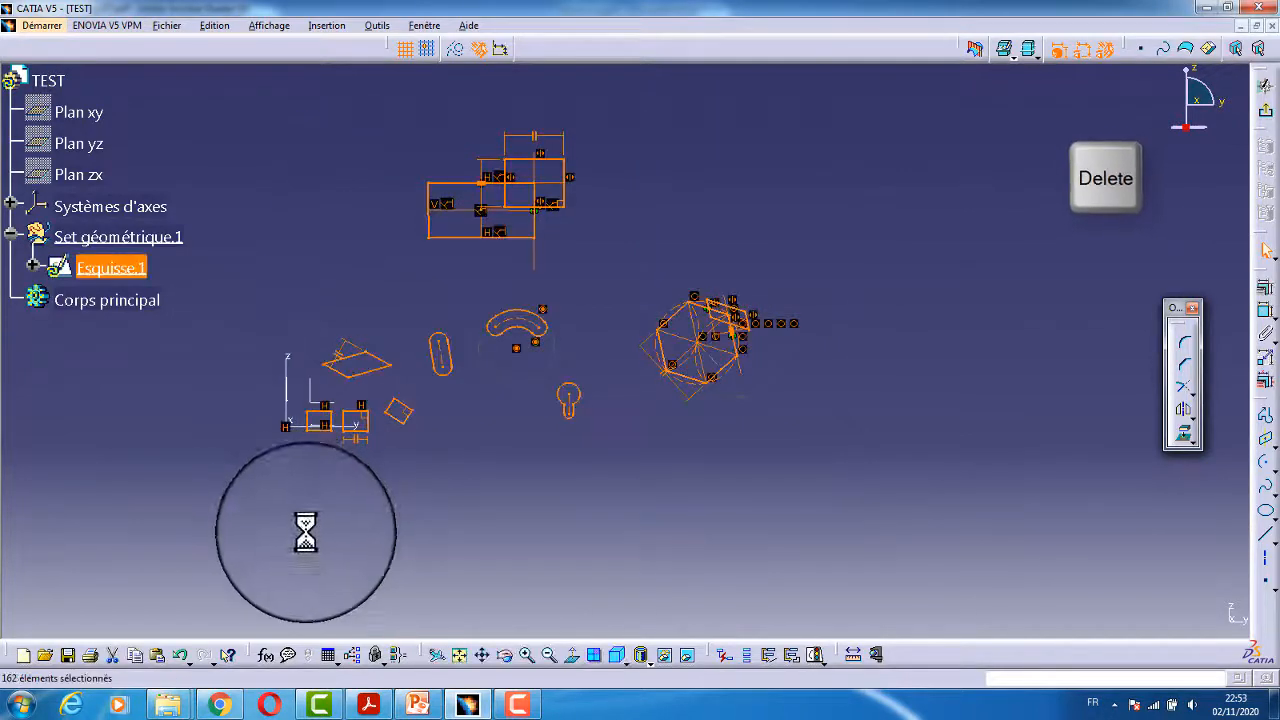
key("Delete")
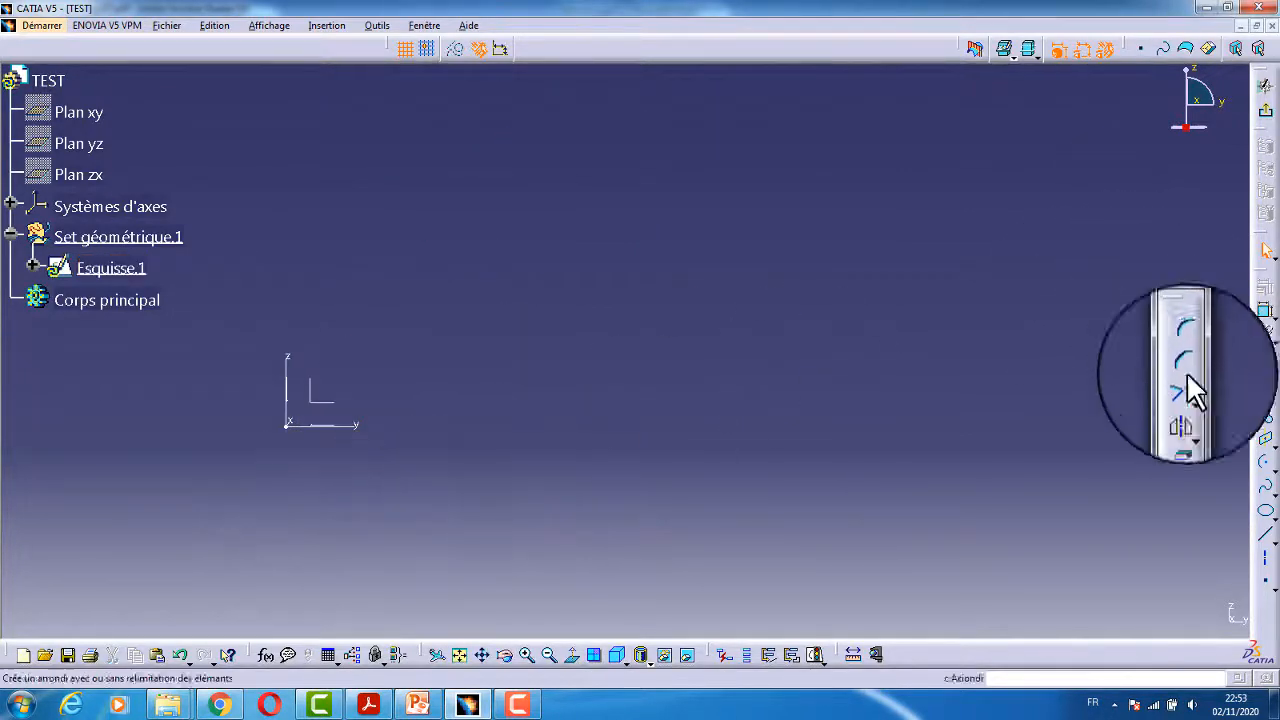
Draw a horizontal ellipse above and to the right of the sketch origin, with a major radius of about 8024 mm.
left_click(1265, 461)
left_click(1024, 369)
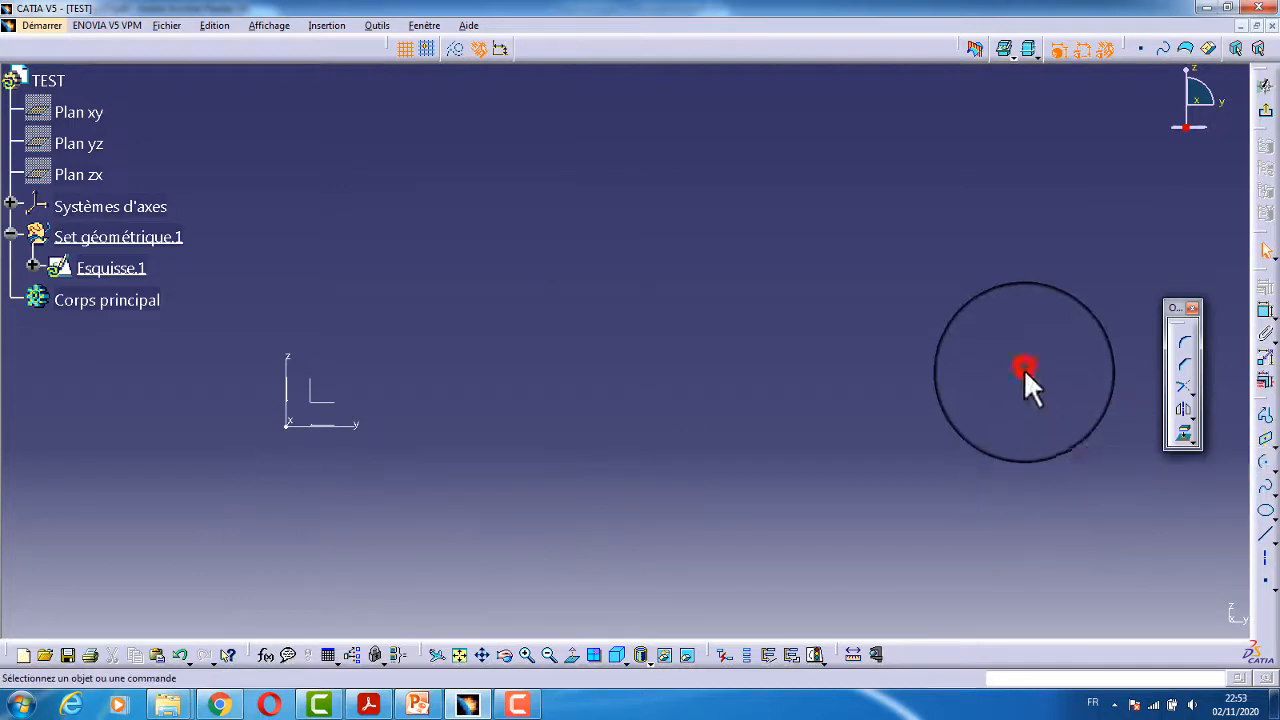
left_click(1265, 512)
left_click(514, 339)
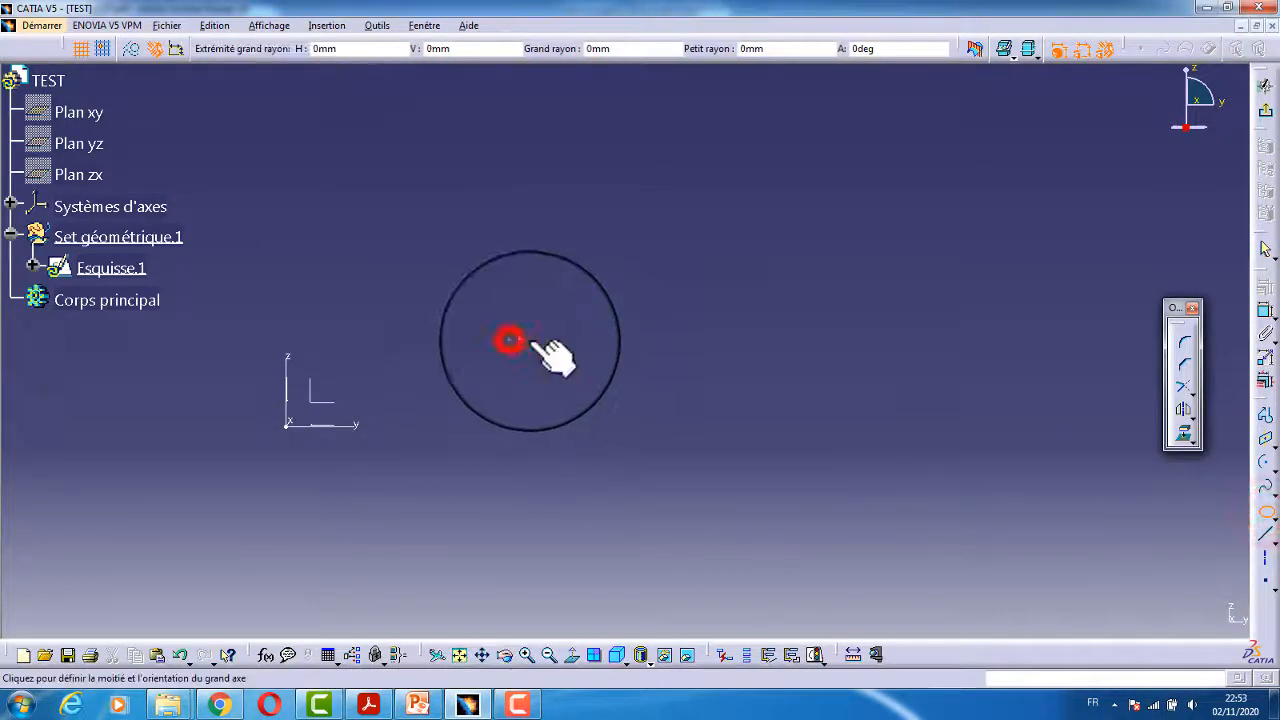
left_click(731, 340)
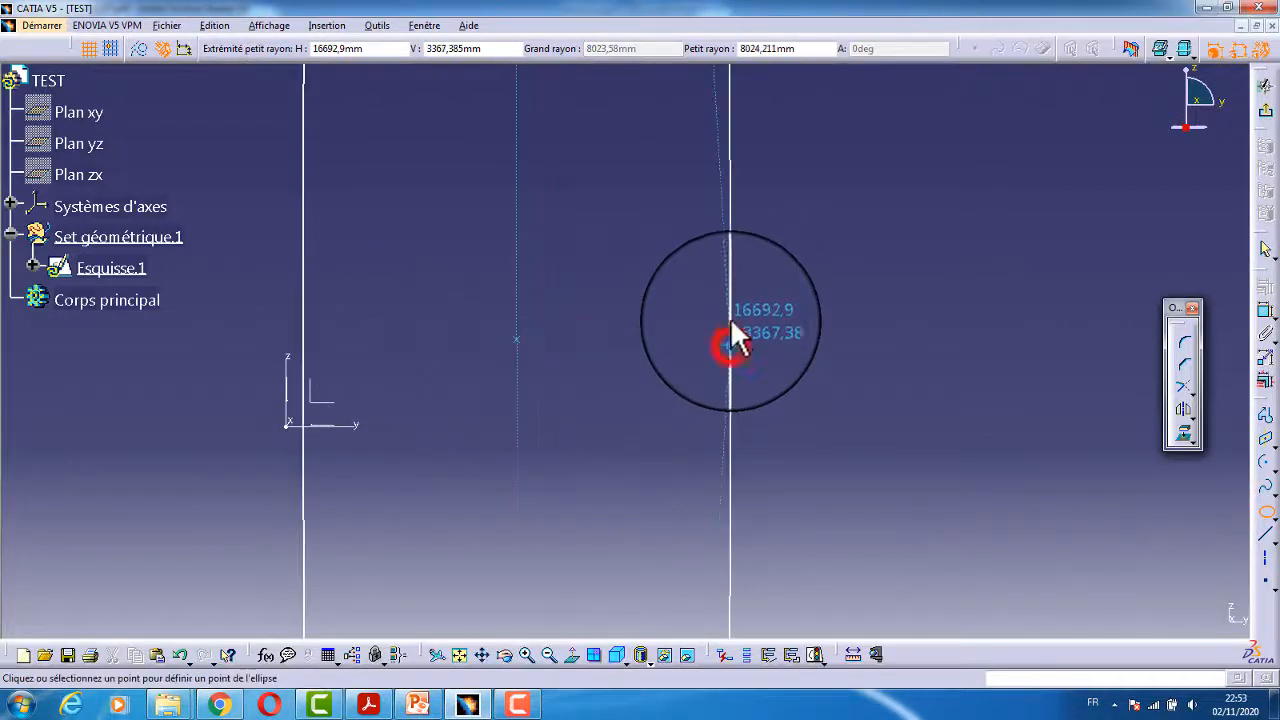
left_click(659, 244)
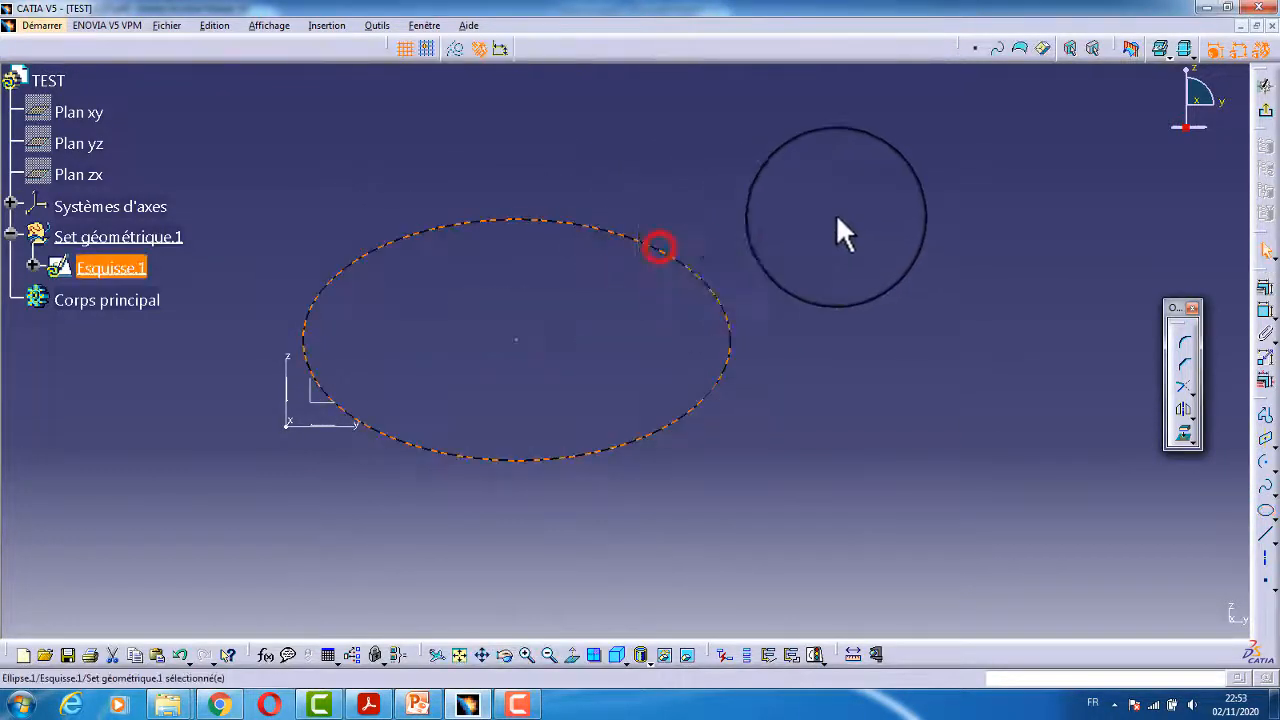
Draw a wavy open spline through five control points to the upper right of the ellipse.
left_click(1267, 492)
middle_click_drag(1000, 379, 701, 490)
left_click(490, 284)
left_click(670, 219)
left_click(755, 368)
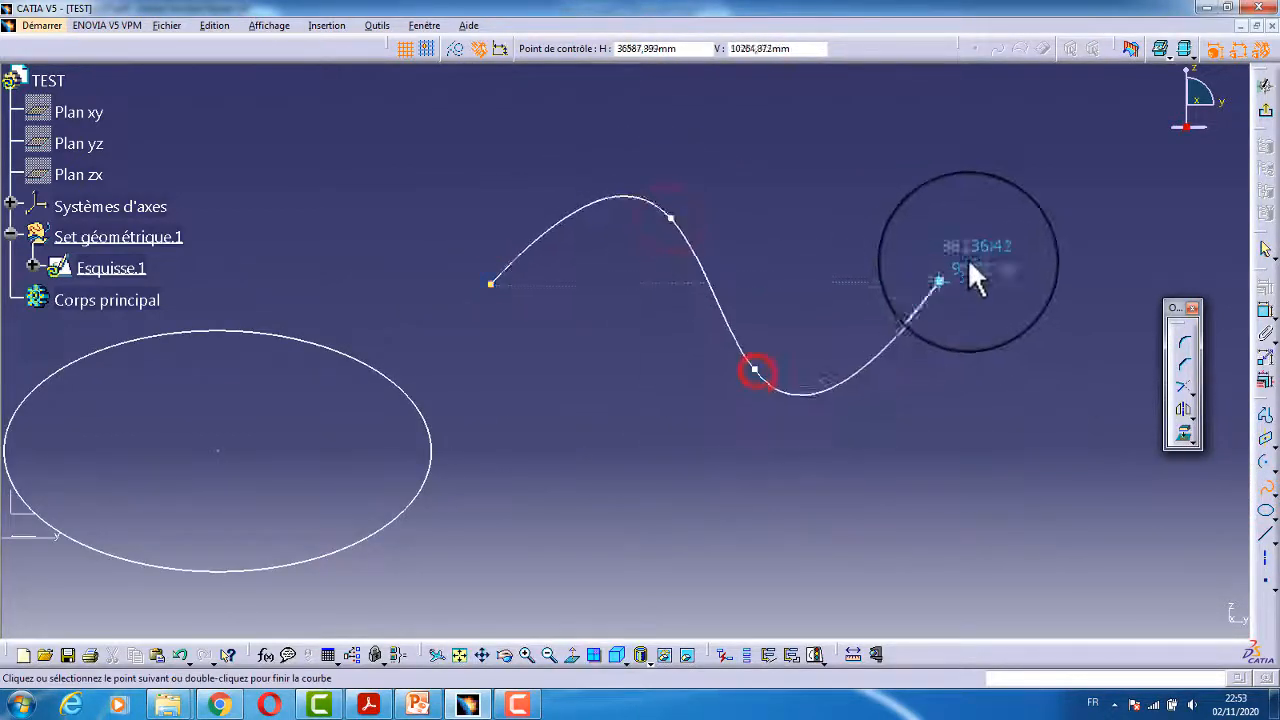
left_click(967, 261)
left_click(1035, 372)
key("Escape")
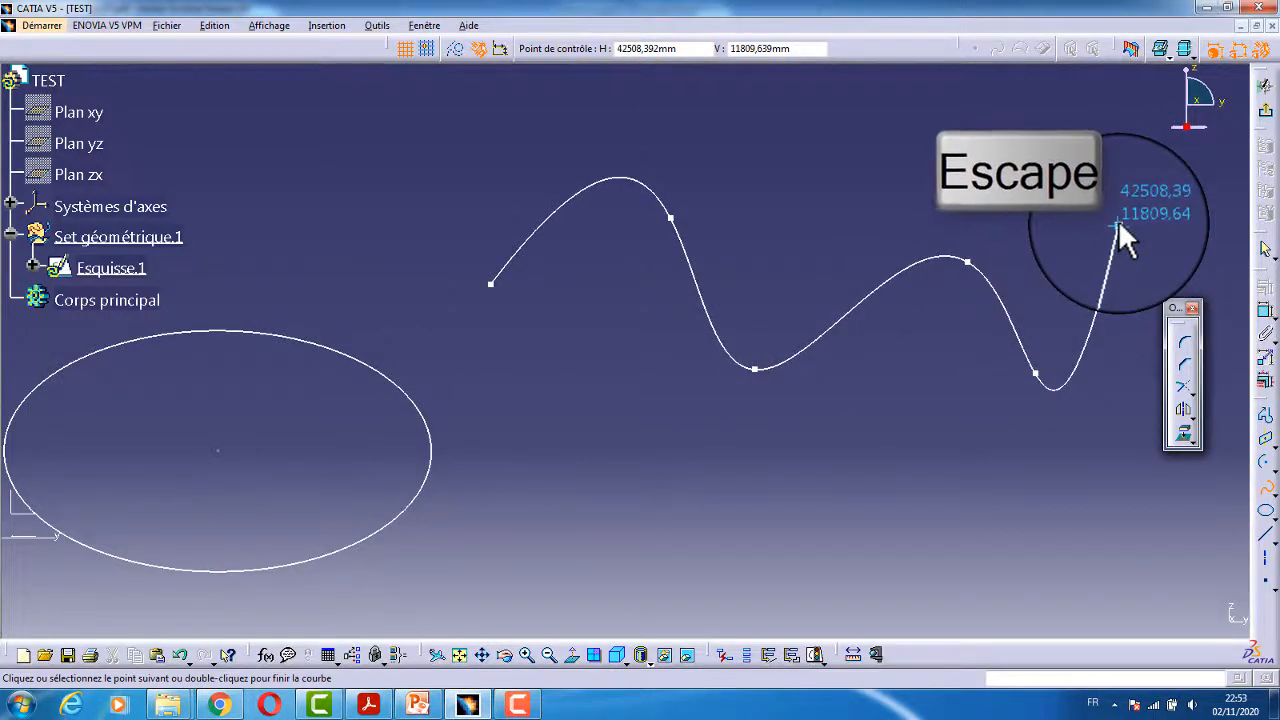
key("Escape")
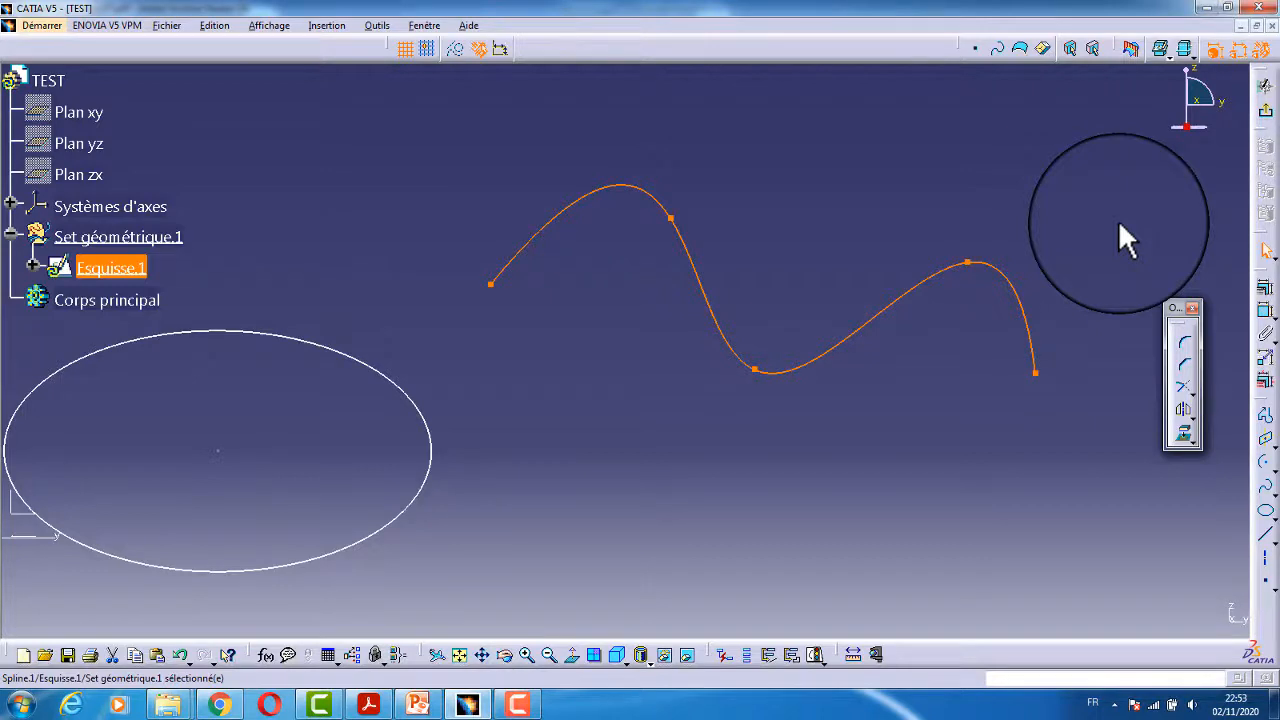
Delete the ellipse and the spline from the sketch.
left_click(975, 432)
middle_click_drag(857, 460, 845, 545)
key("Delete")
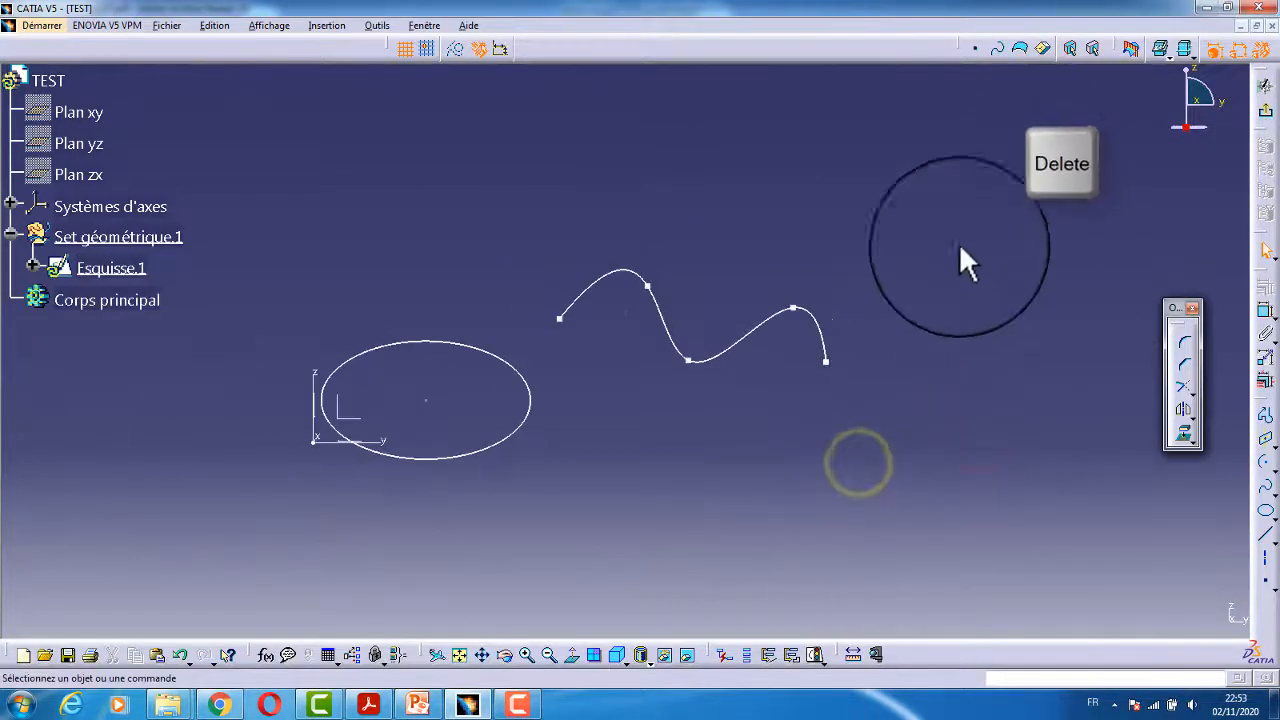
left_click_drag(972, 210, 318, 612)
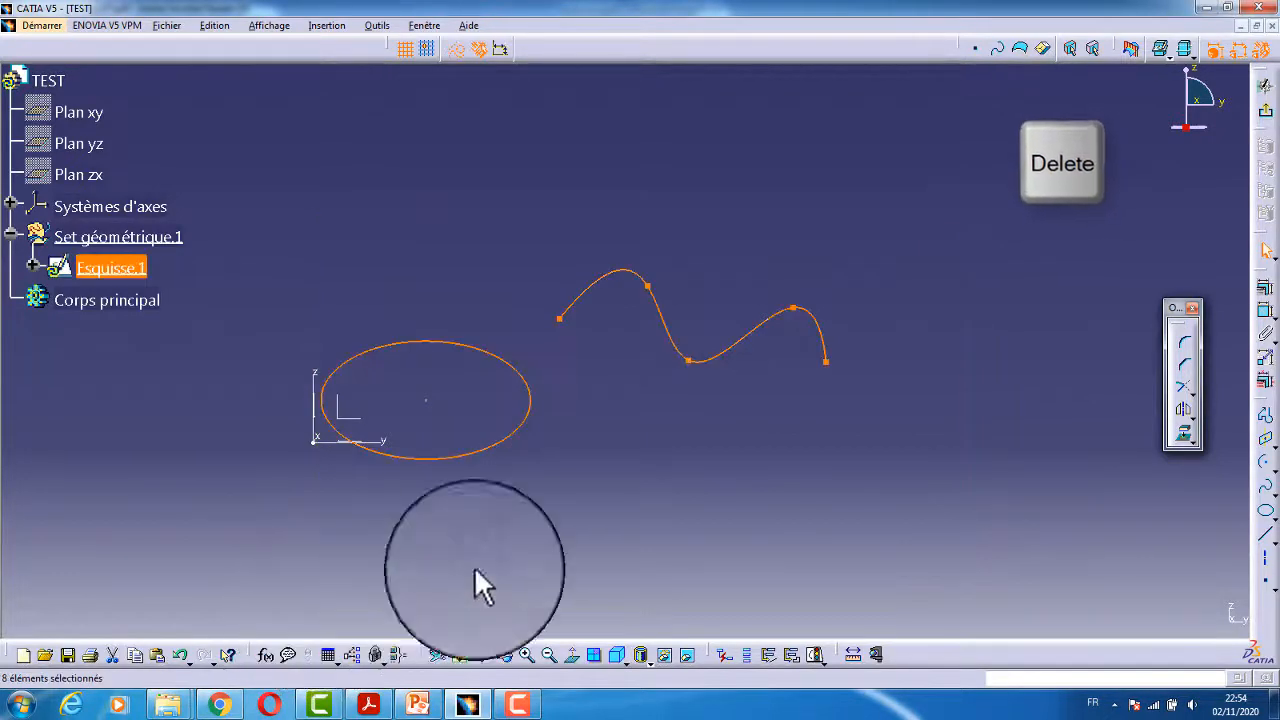
key("Delete")
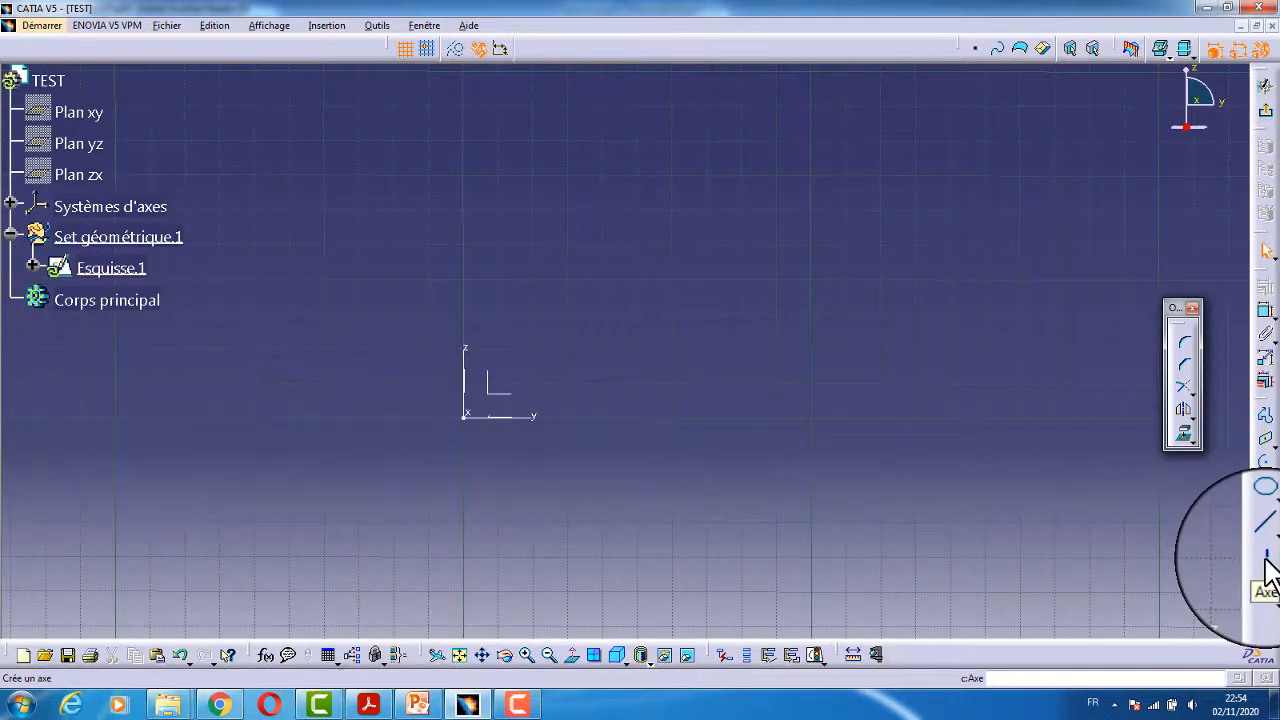
Draw a steeply sloping axis to the right of the origin, about 83 mm long at about 277°.
left_click(1266, 560)
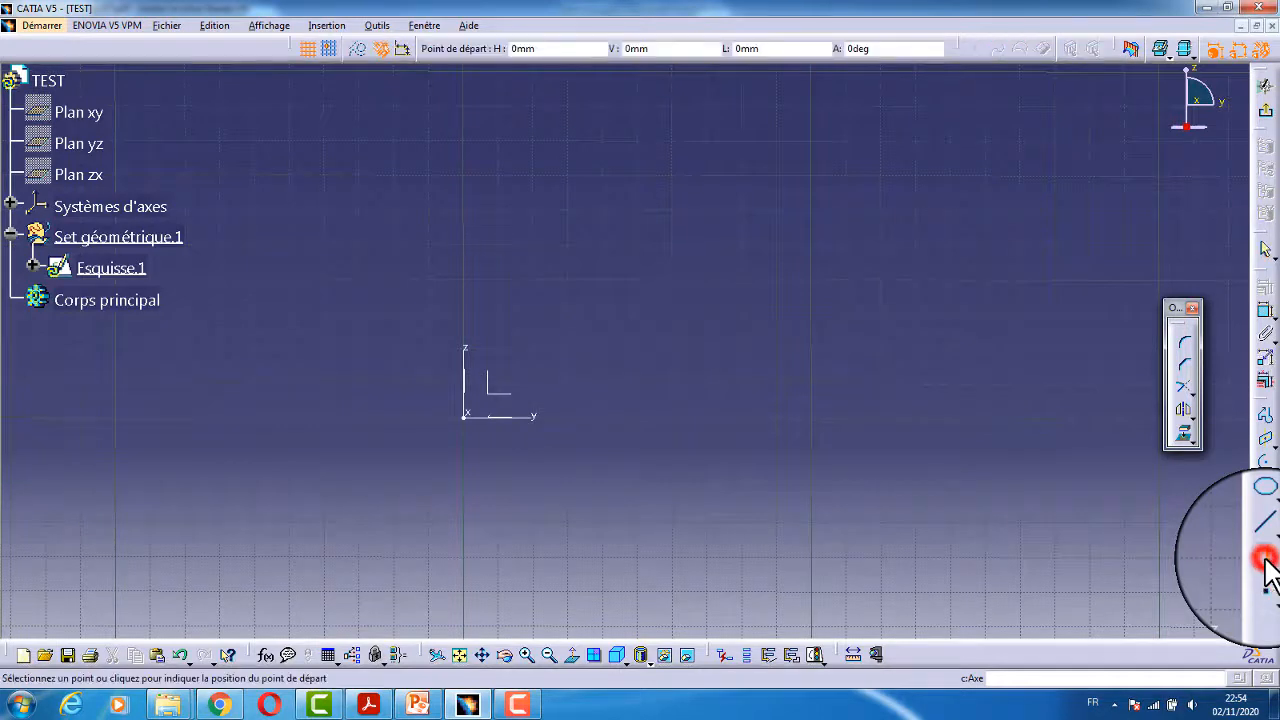
left_click(707, 225)
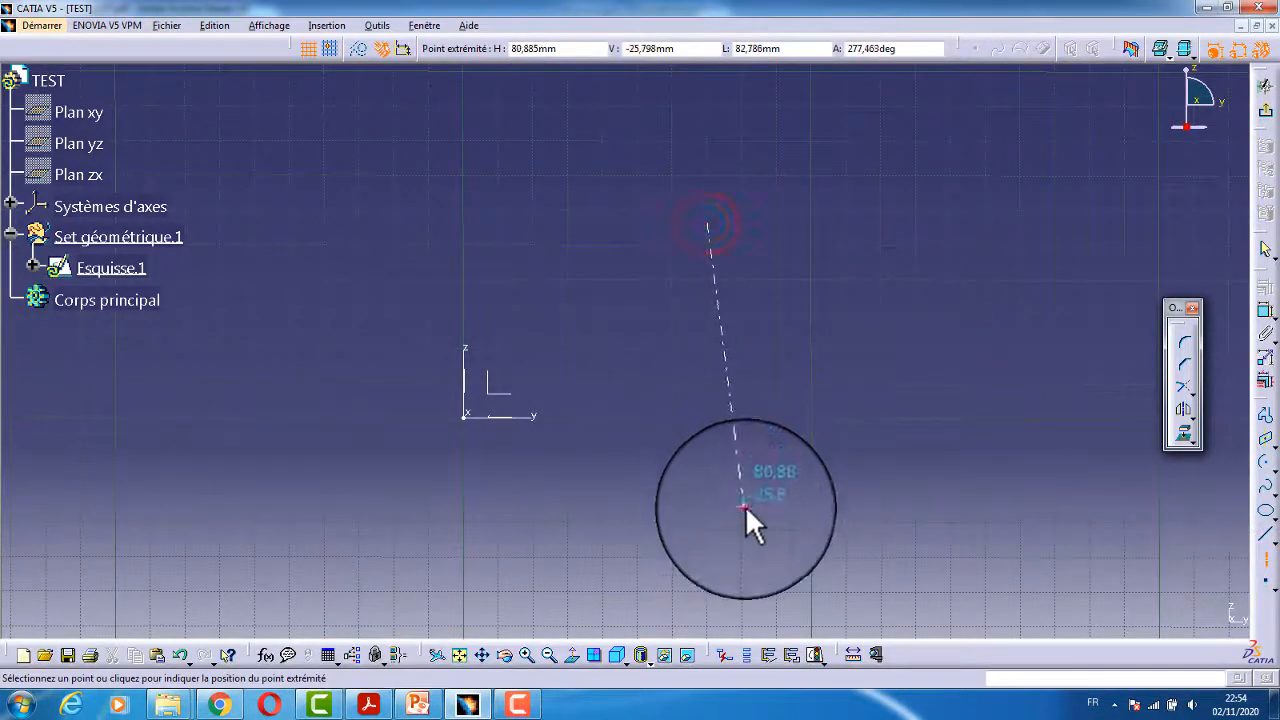
left_click(745, 508)
left_click(889, 315)
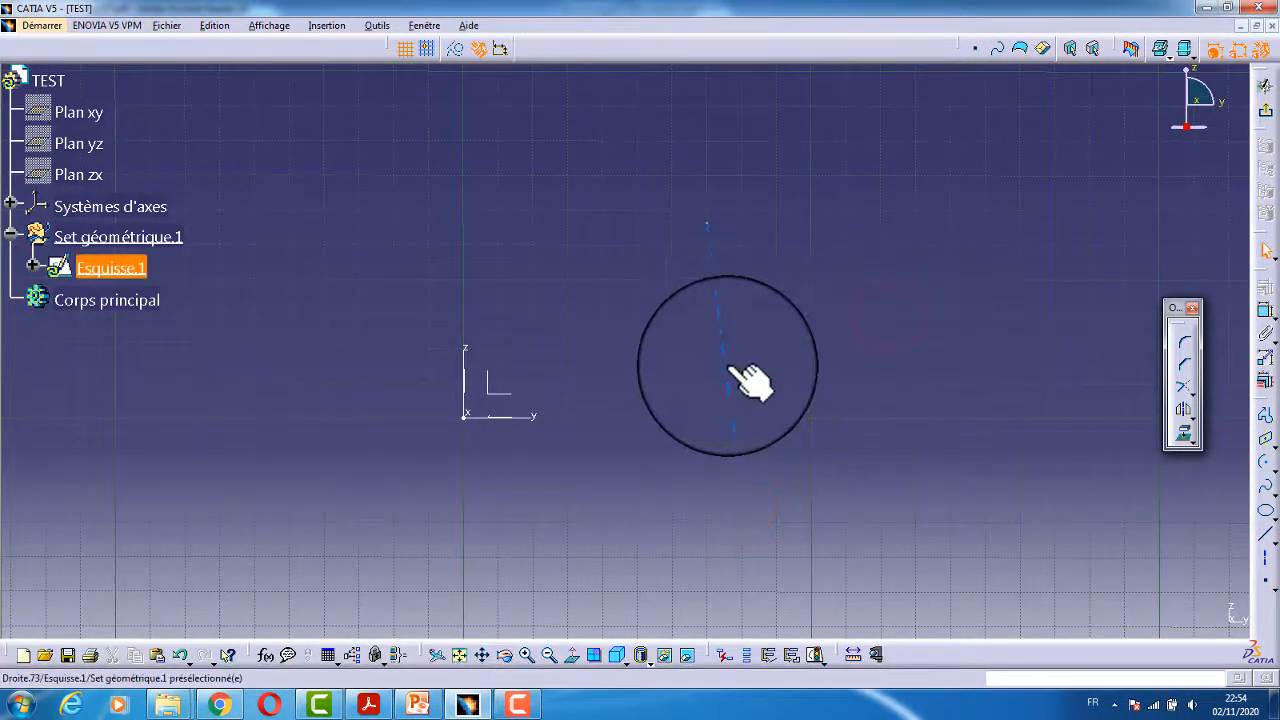
left_click(1032, 529)
Place a single point to the right of the axis, near its upper half.
left_click(1266, 580)
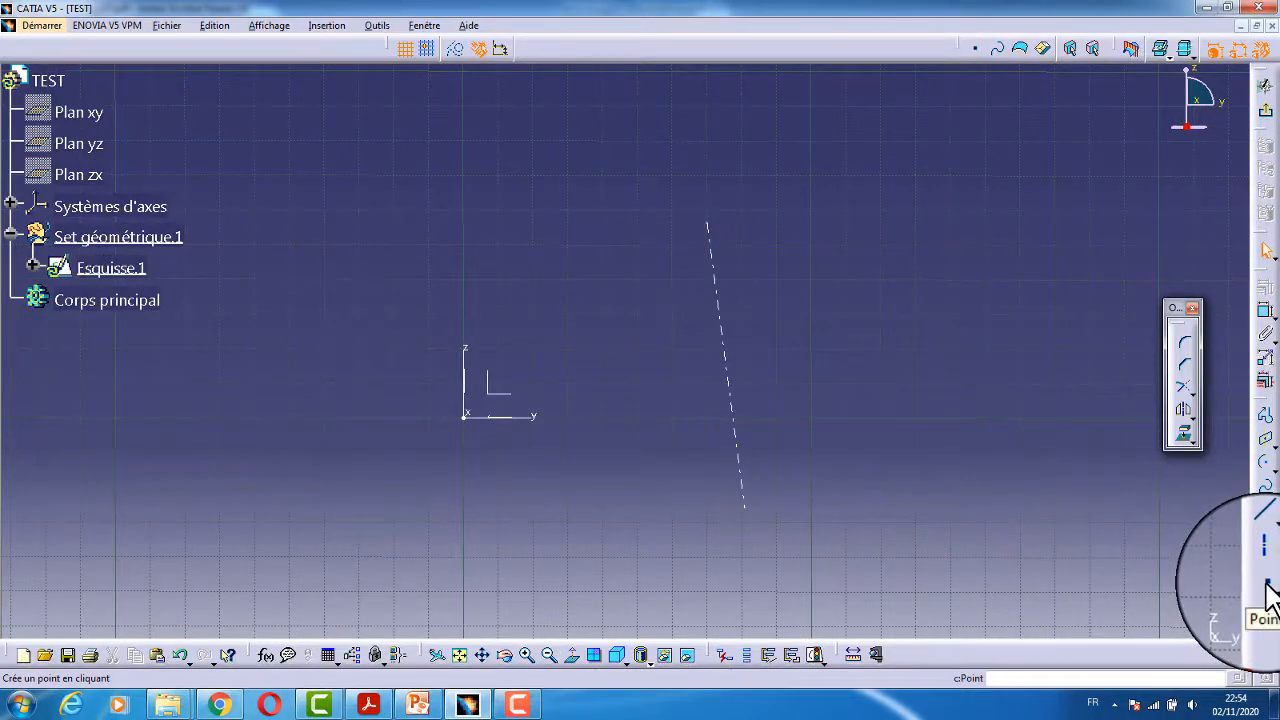
left_click(877, 273)
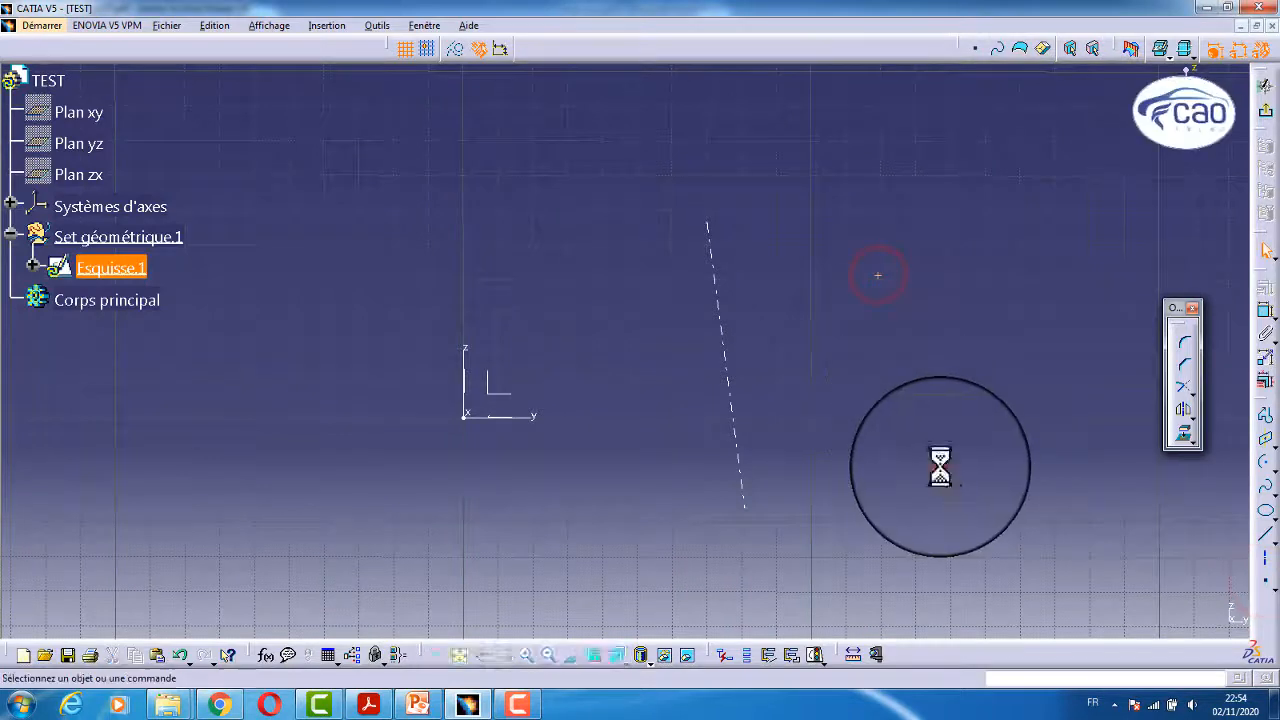
left_click(940, 472)
middle_click_drag(940, 477, 749, 289)
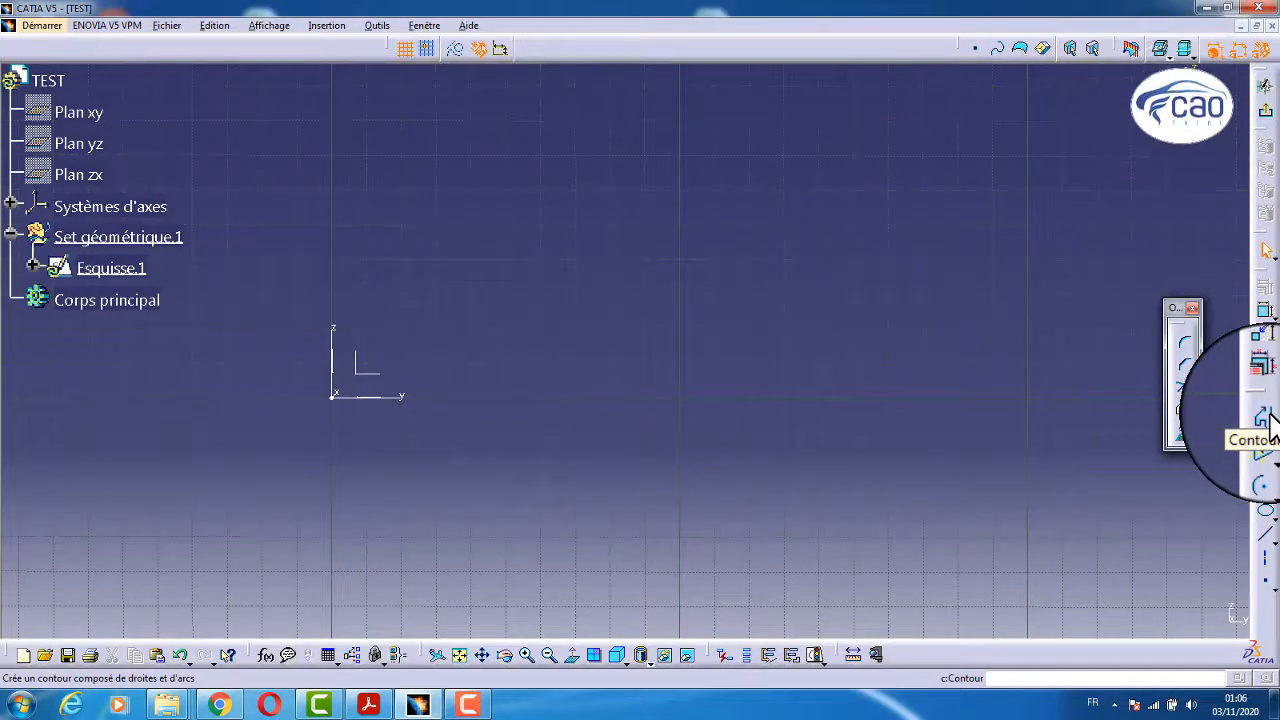
Start a contour to the right of the origin with four connected lines, the last about 66 mm long at about 219°.
left_click(1268, 420)
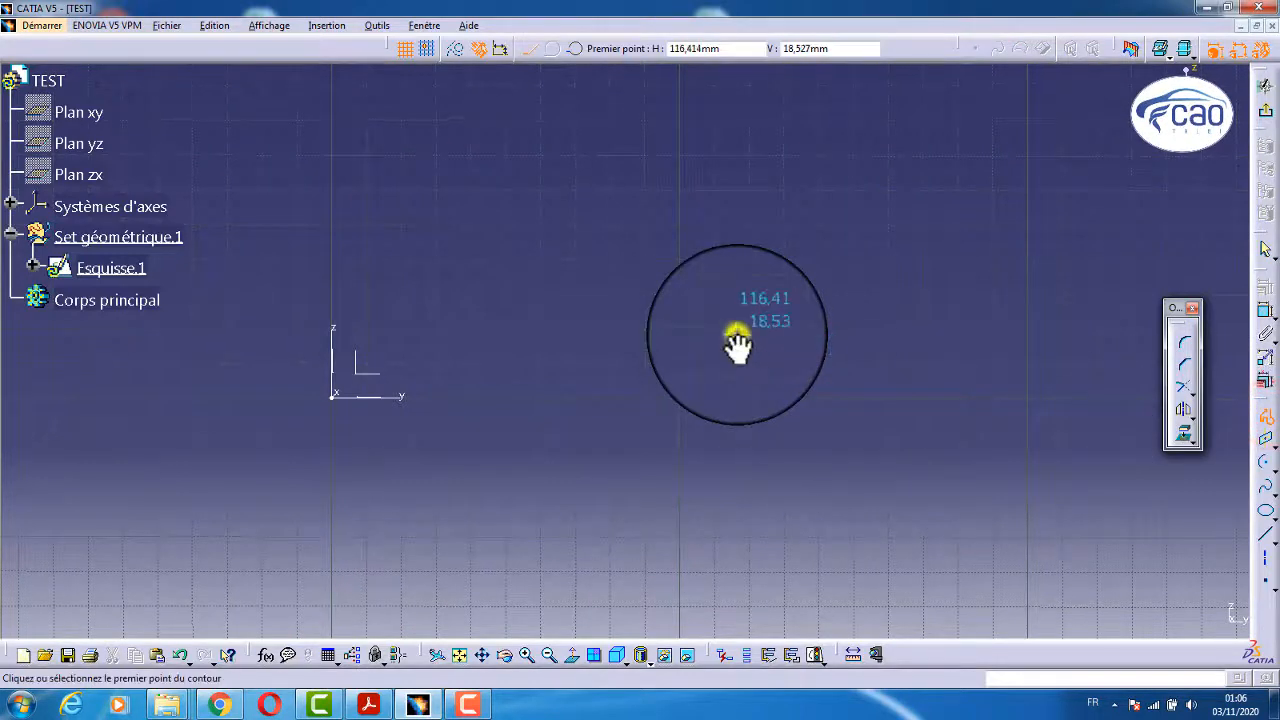
left_click(637, 447)
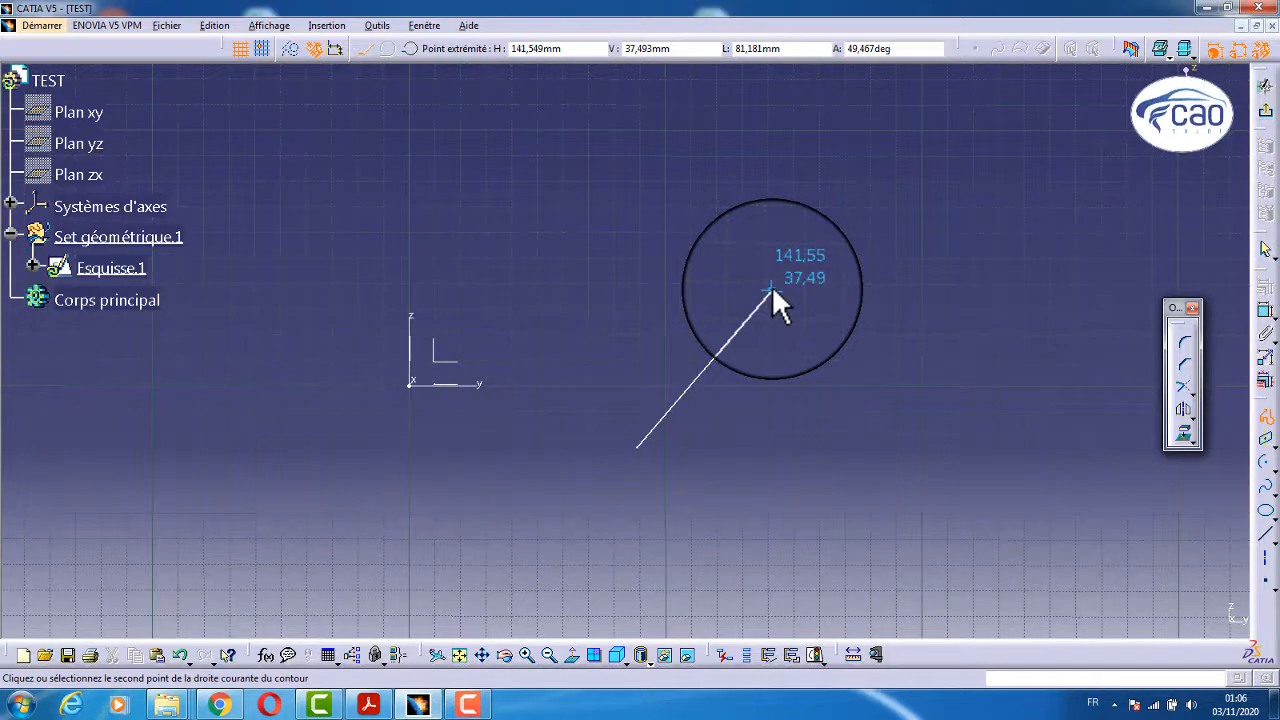
left_click(820, 214)
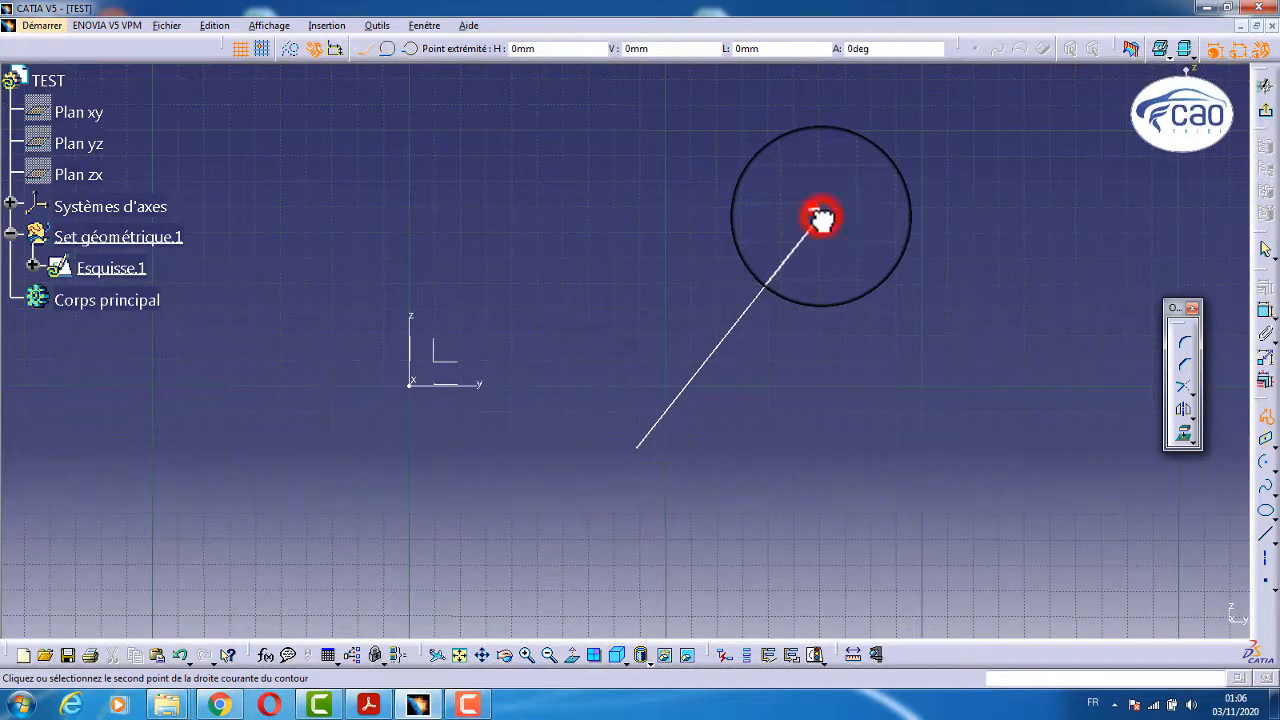
left_click(1083, 172)
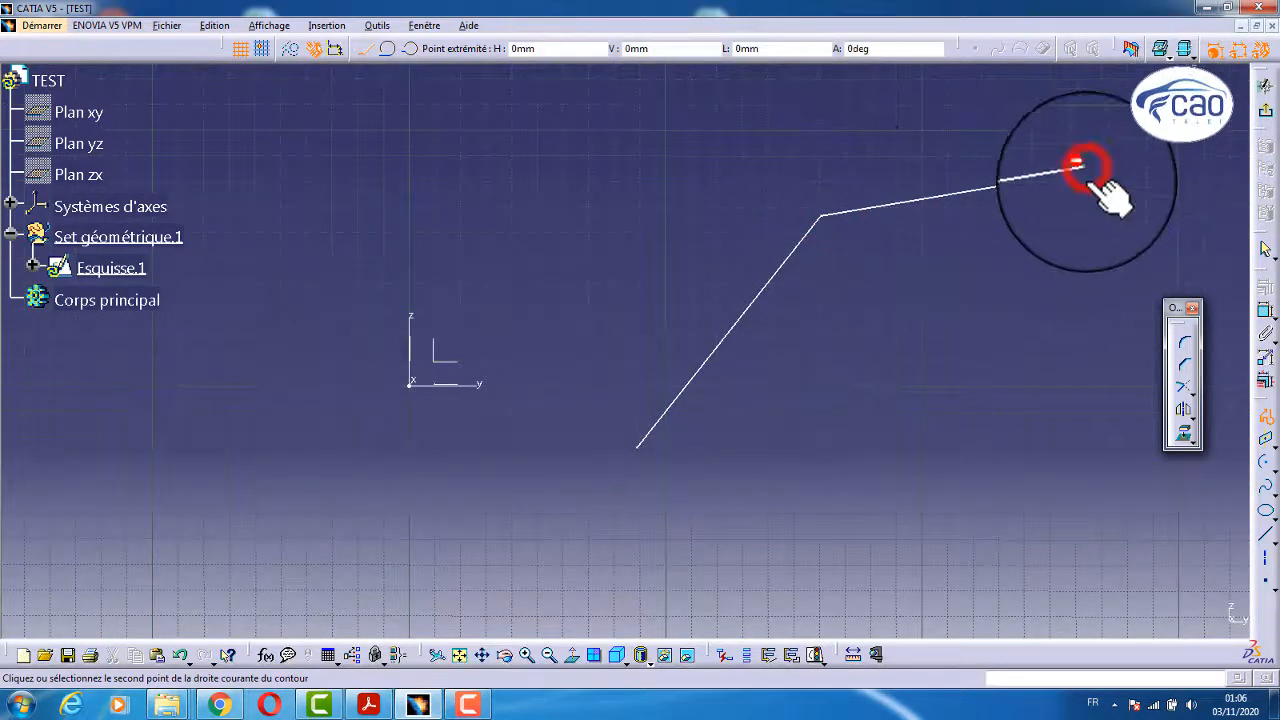
left_click(1063, 313)
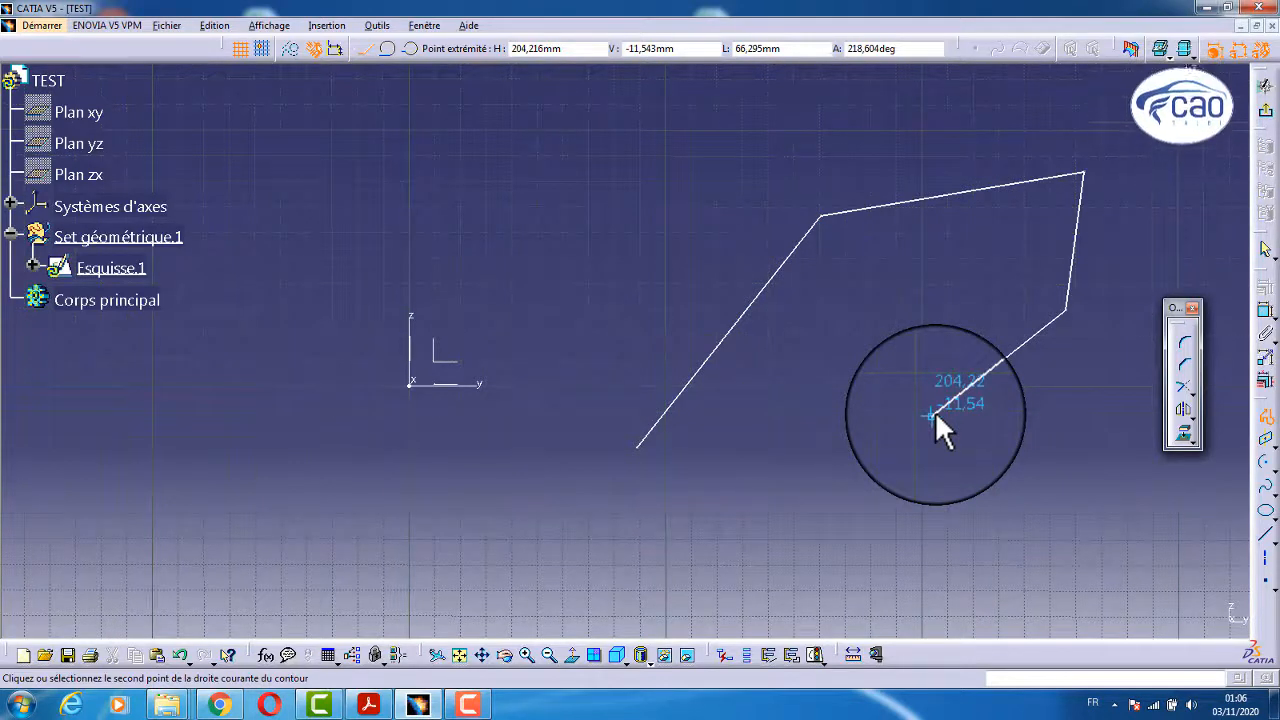
left_click(934, 413)
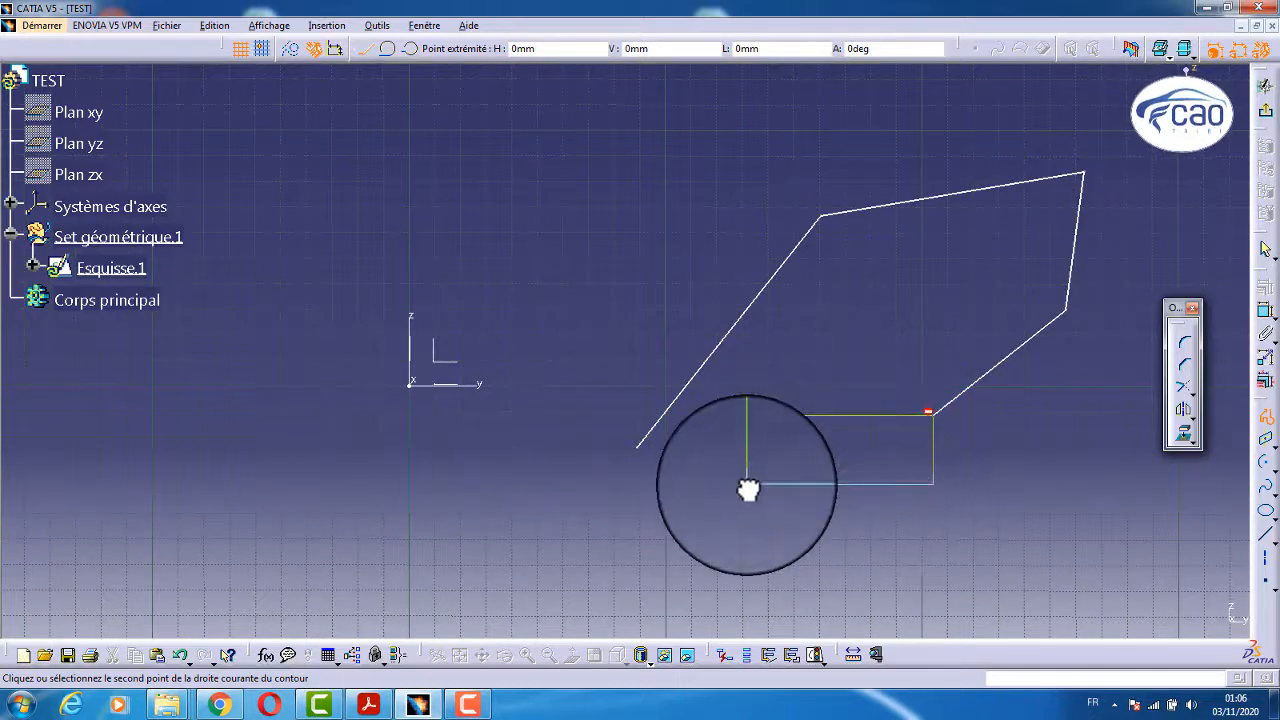
Continue the contour with a large tangent arc passing below the origin and ending to its upper left.
left_click_drag(749, 489, 578, 327)
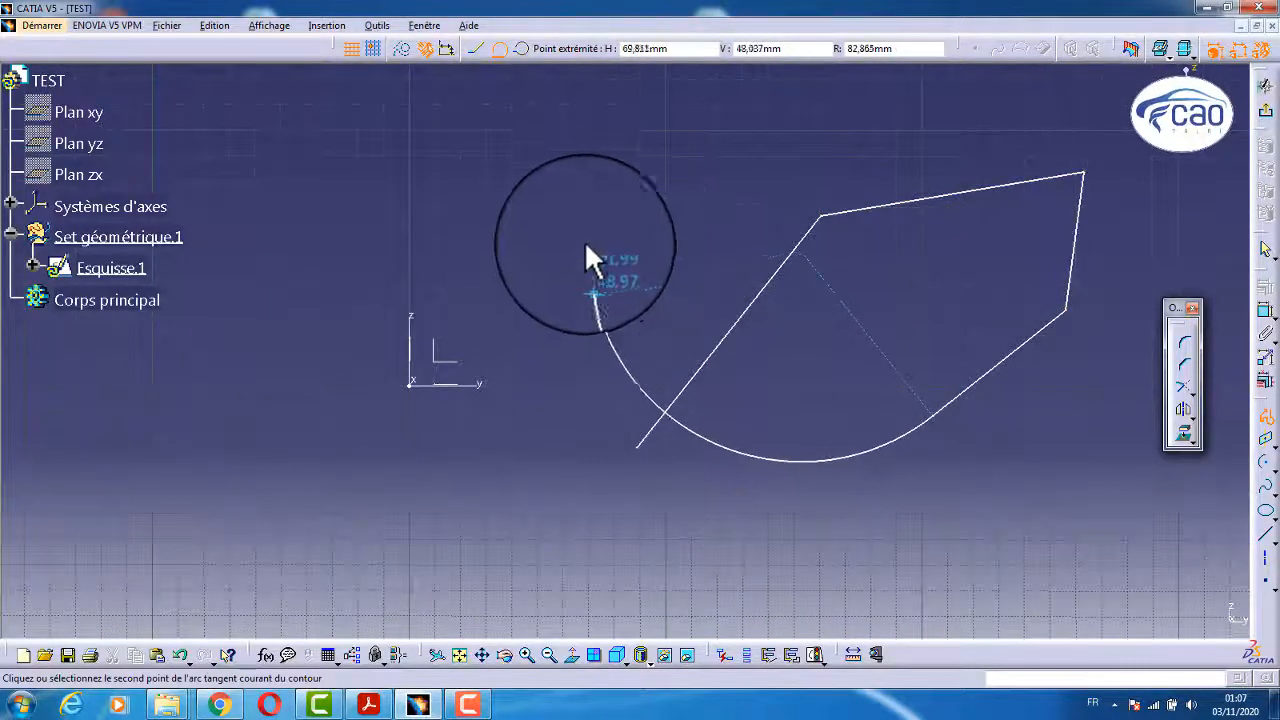
middle_click_drag(583, 229, 612, 398, "ctrl")
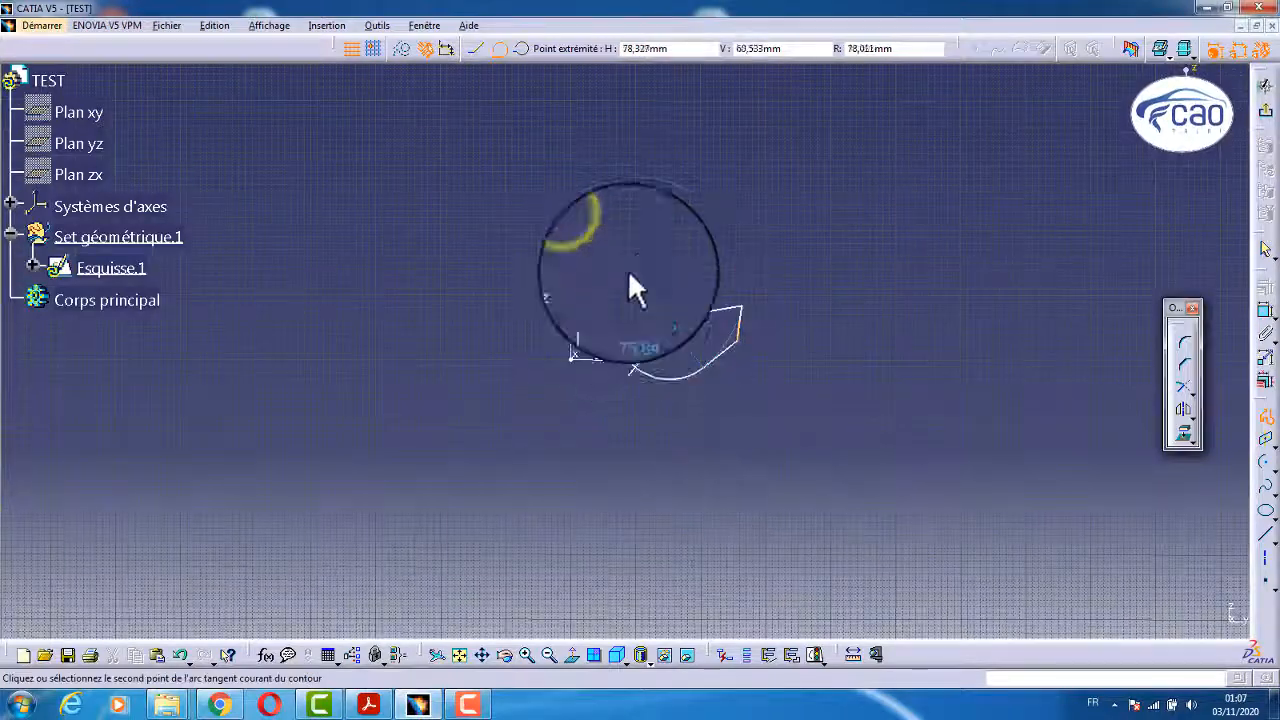
middle_click_drag(637, 233, 742, 275)
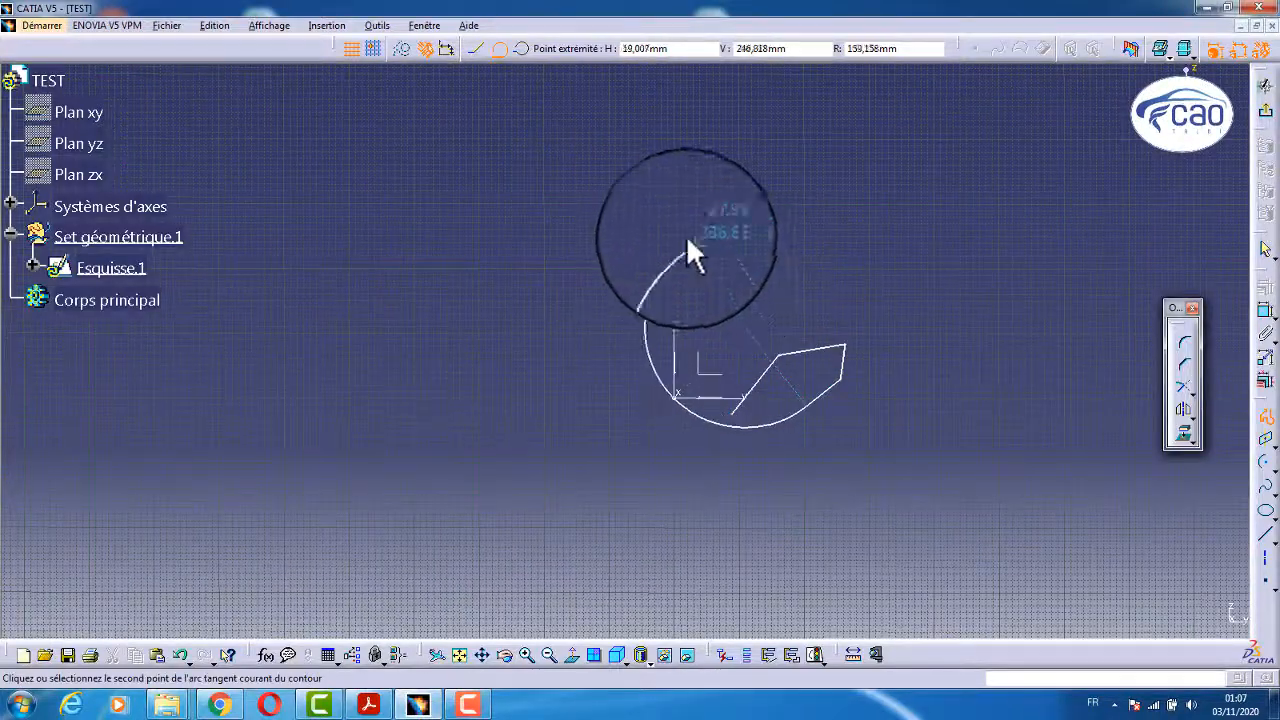
left_click(593, 296)
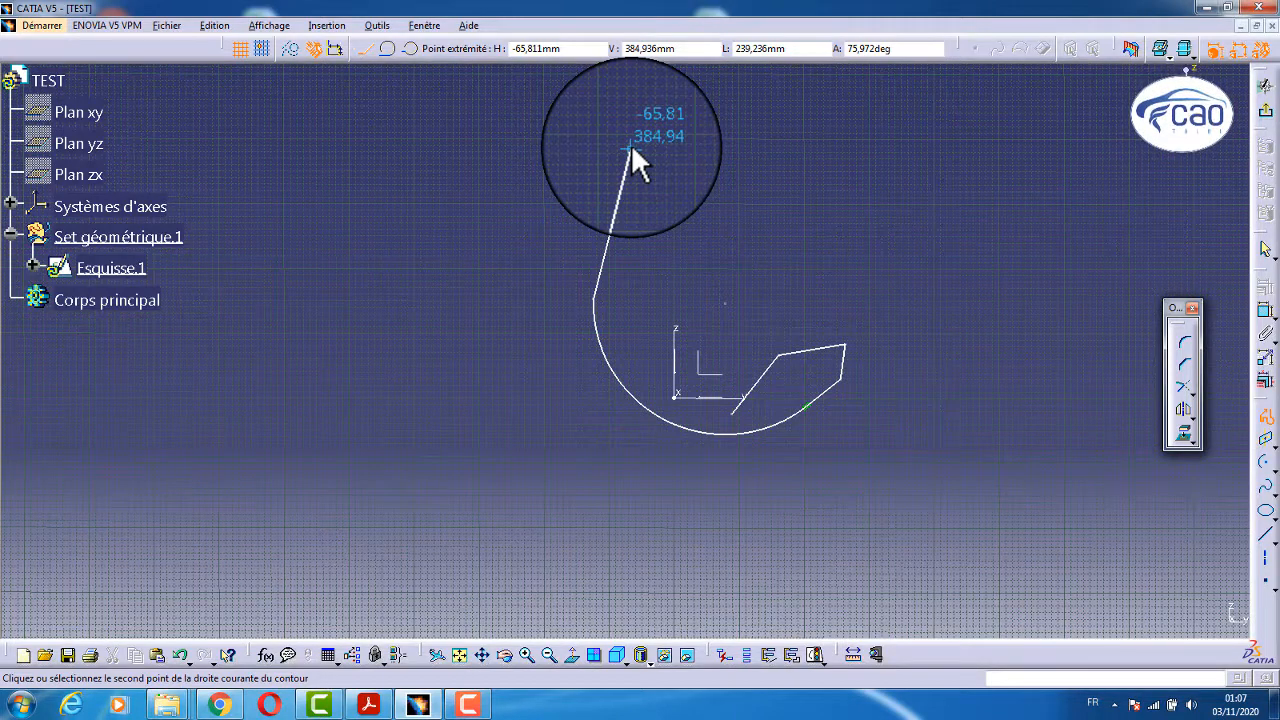
Continue the contour with a line about 239 mm long, a tangent arc of about 137 mm radius over the top, and a descending line.
left_click(629, 149)
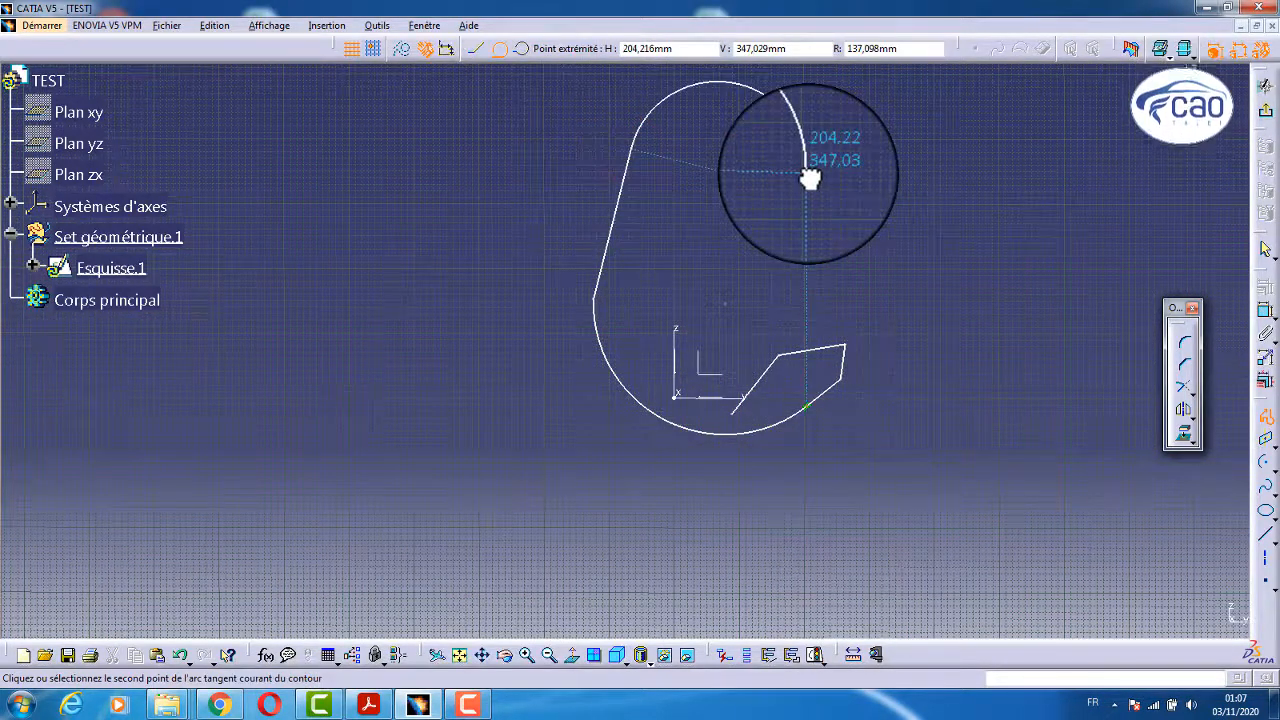
left_click(808, 172)
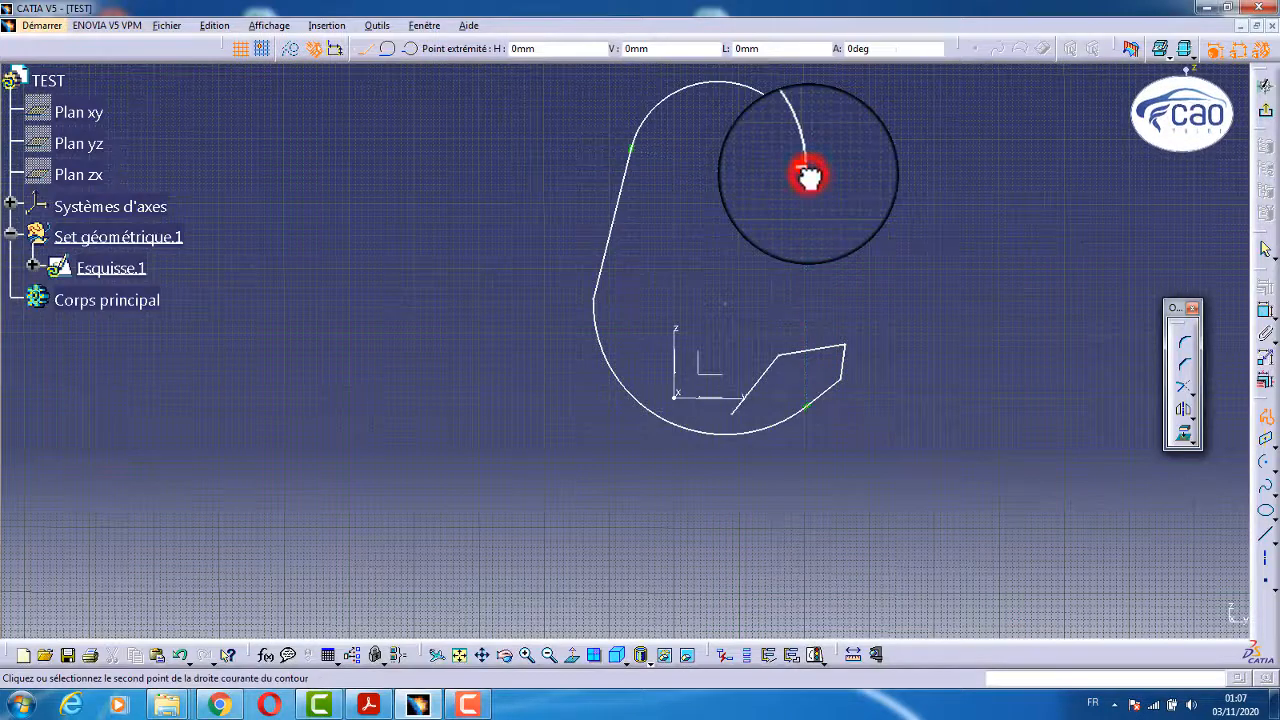
left_click(904, 310)
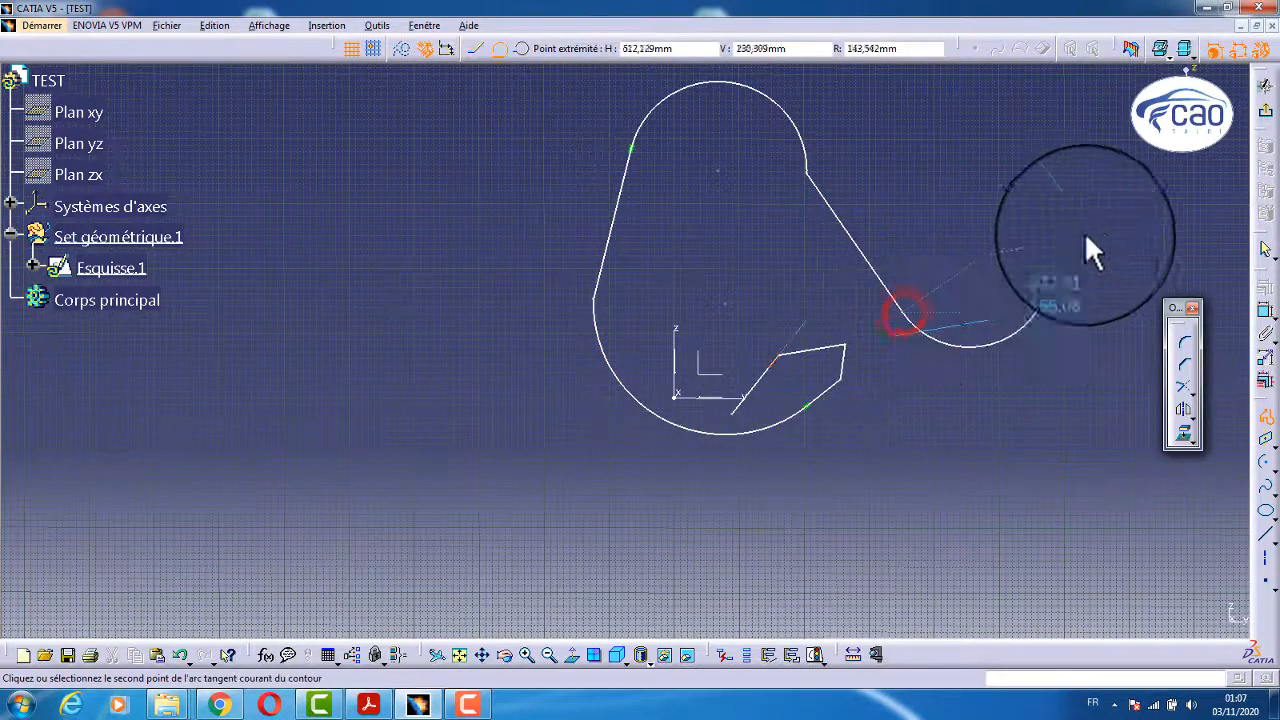
Extend the contour with two tangent arcs forming an S, the second about 135 mm in radius, and a short, slightly descending line.
left_click(1086, 232)
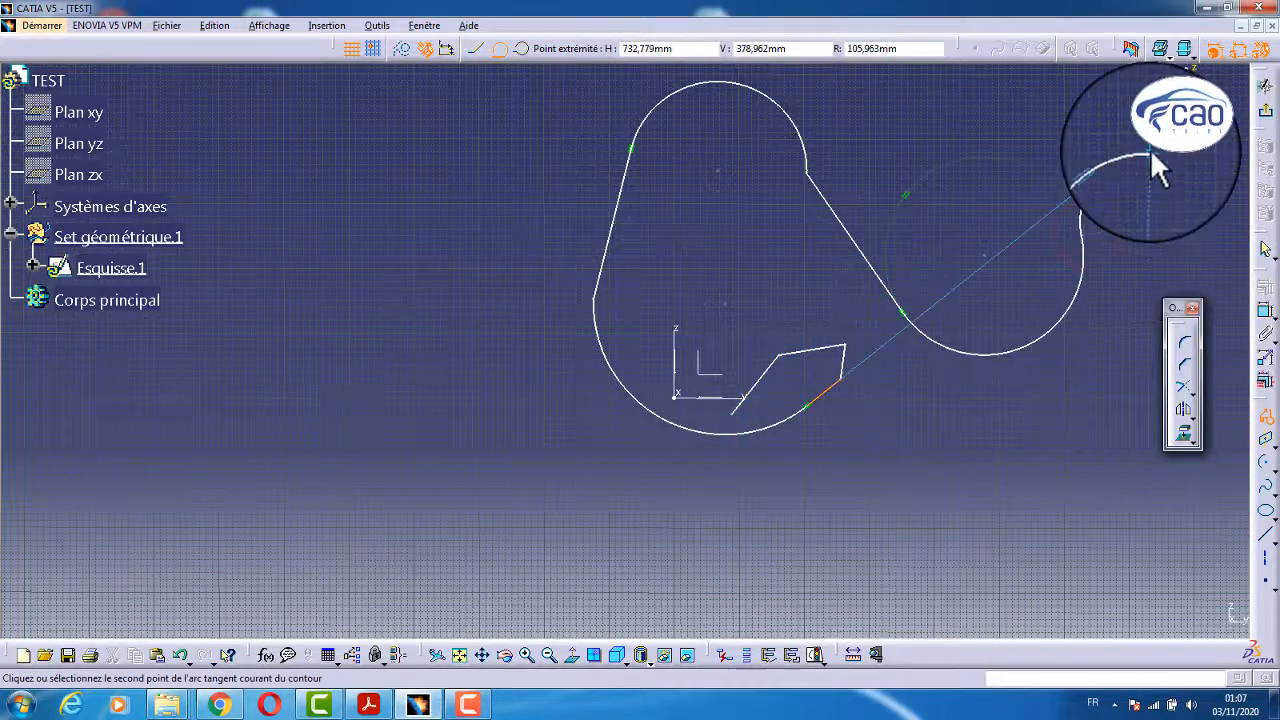
middle_click_drag(1123, 177, 908, 366)
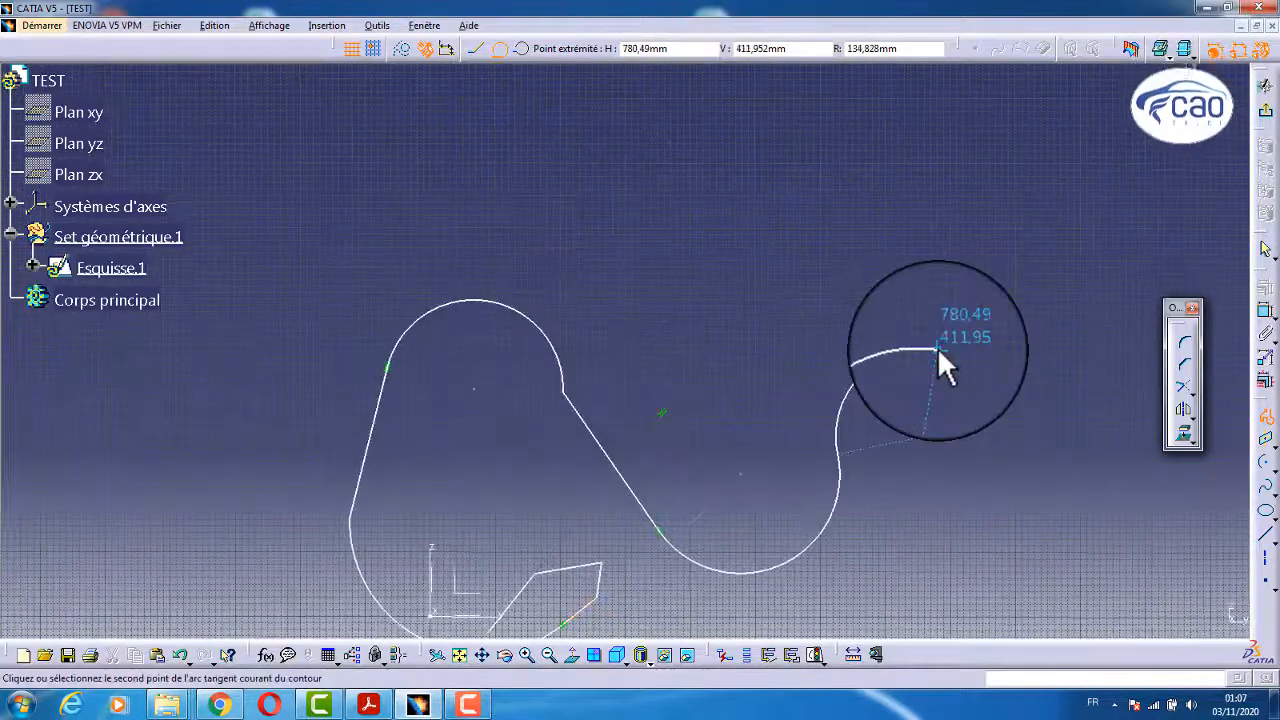
left_click(937, 347)
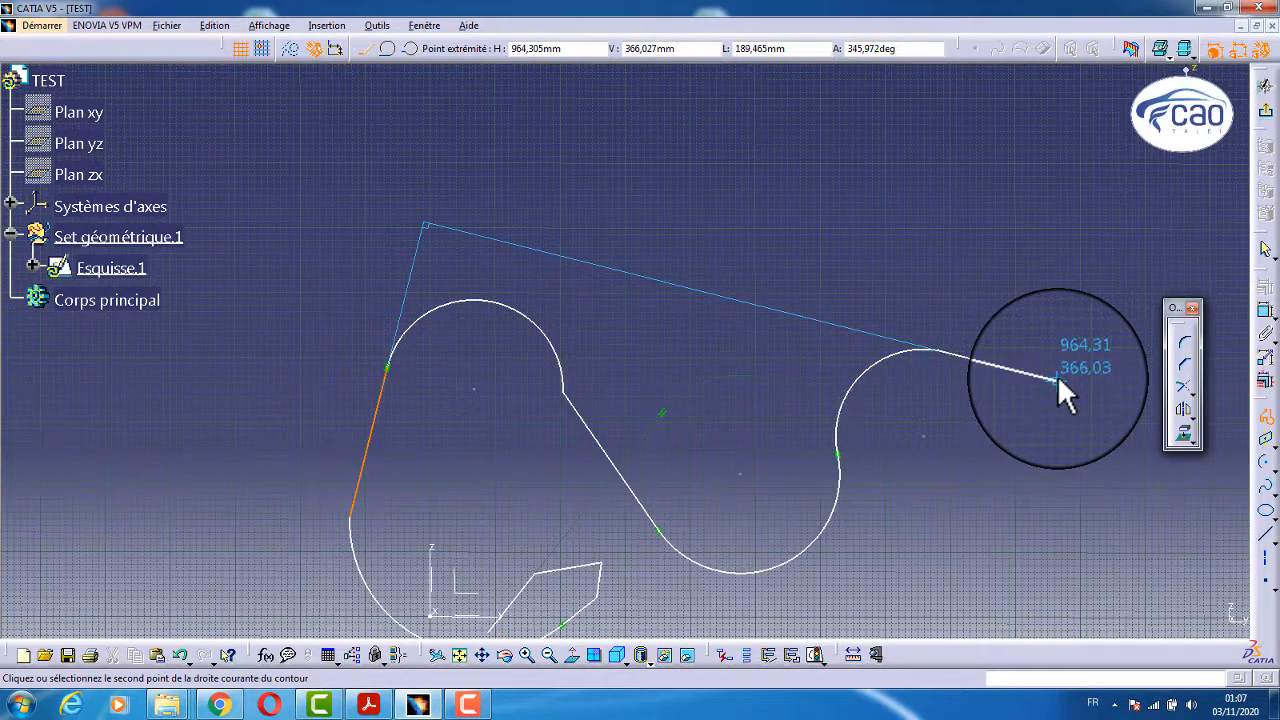
left_click(1057, 375)
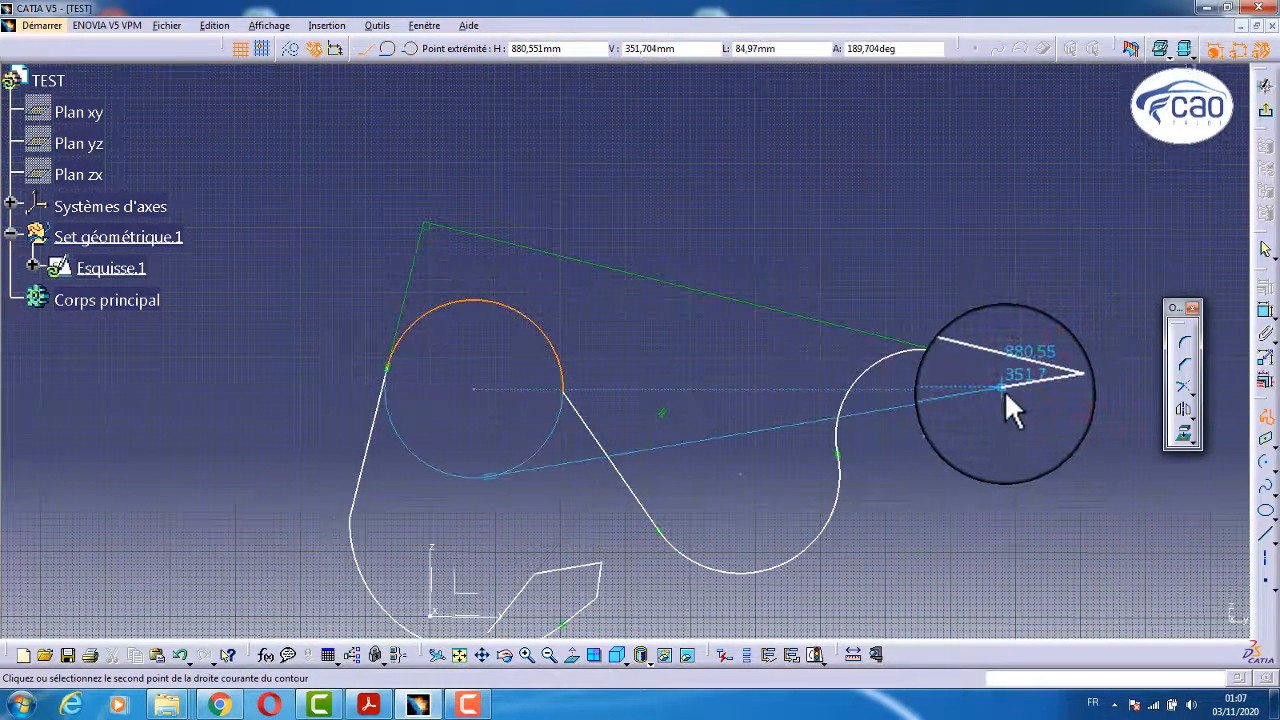
End the contour and delete all of its lines and arcs from the sketch.
middle_click_drag(1004, 390, 1054, 246)
key("Delete")
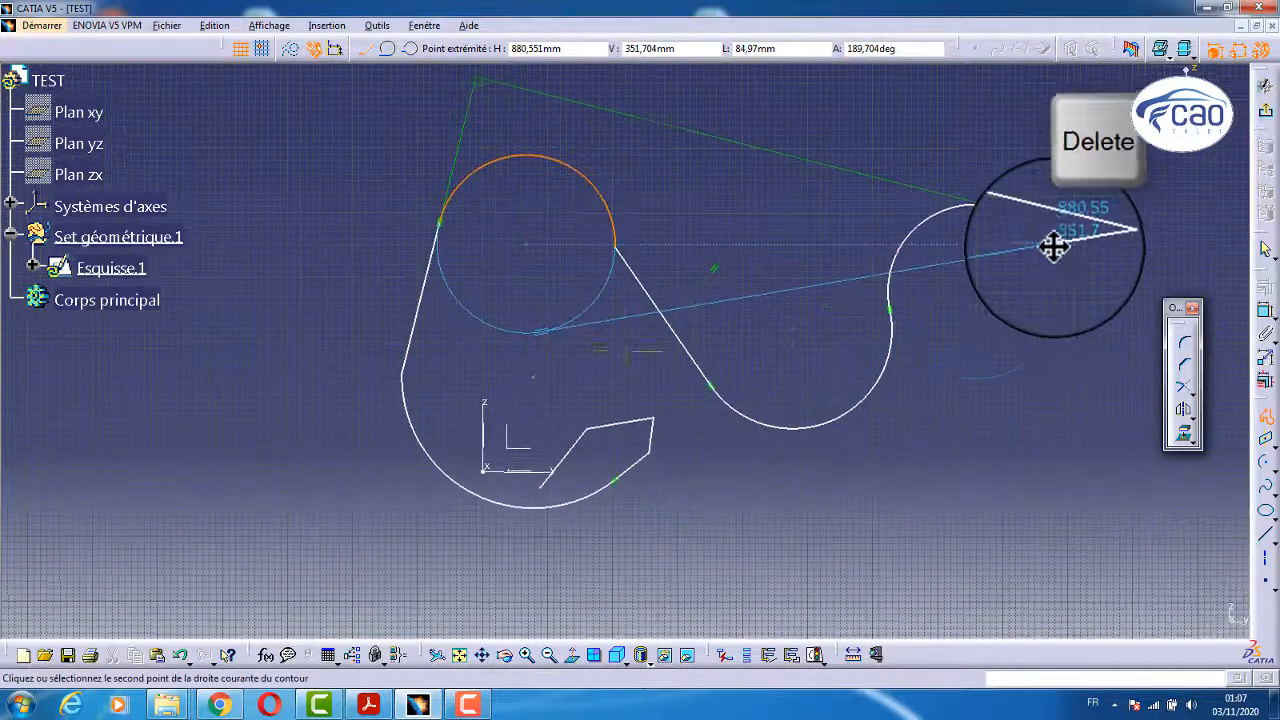
left_click(1054, 246)
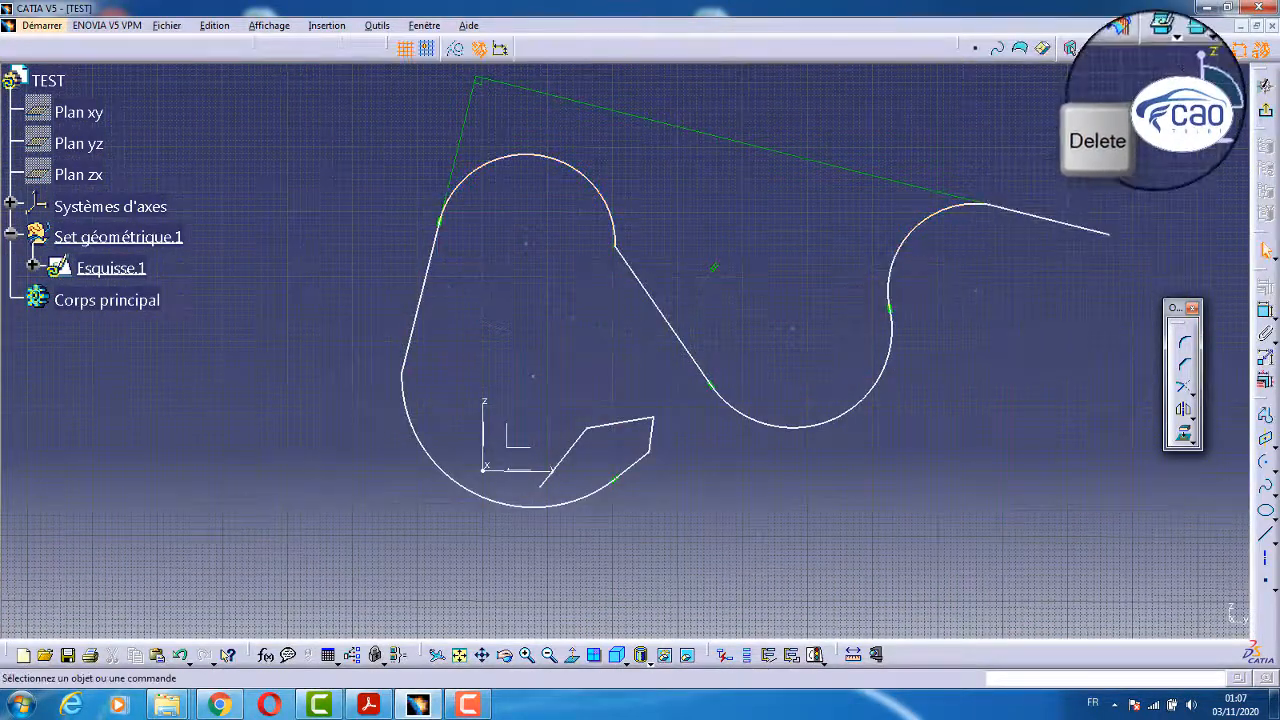
mouse_move(1154, 100)
left_mouse_down()
mouse_move(934, 346)
mouse_move(357, 532)
left_mouse_up()
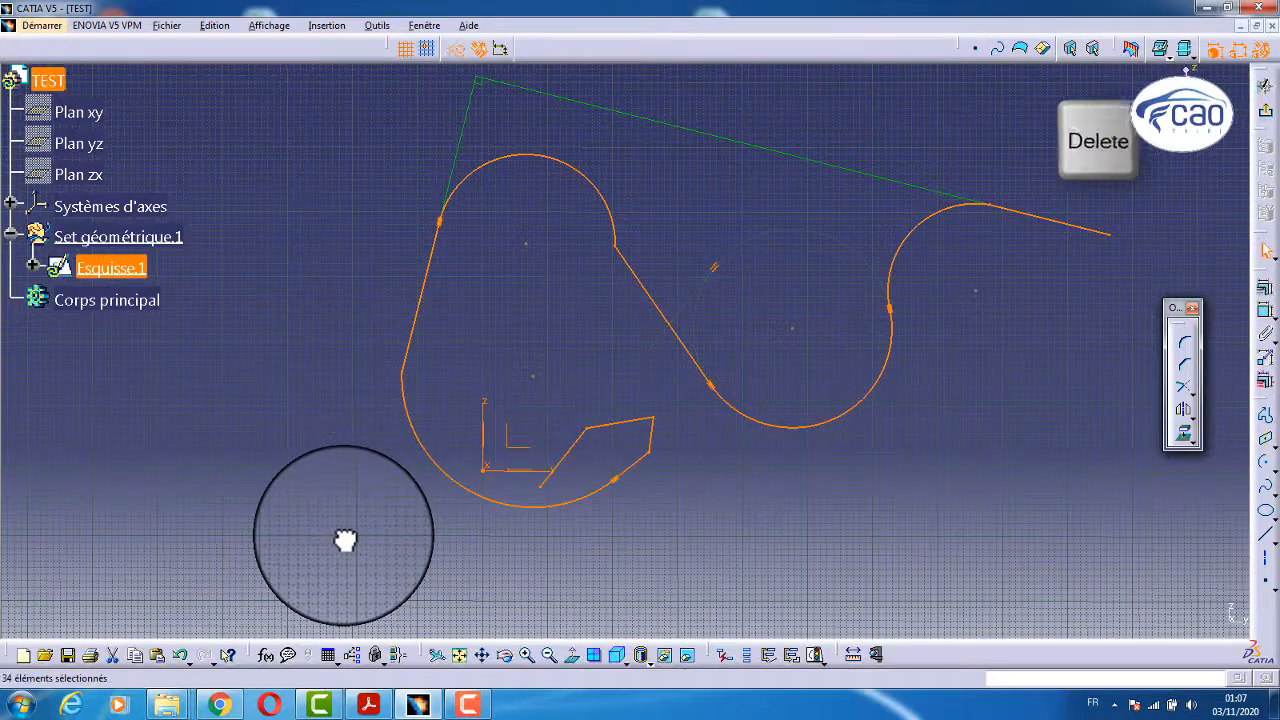
key("Delete")
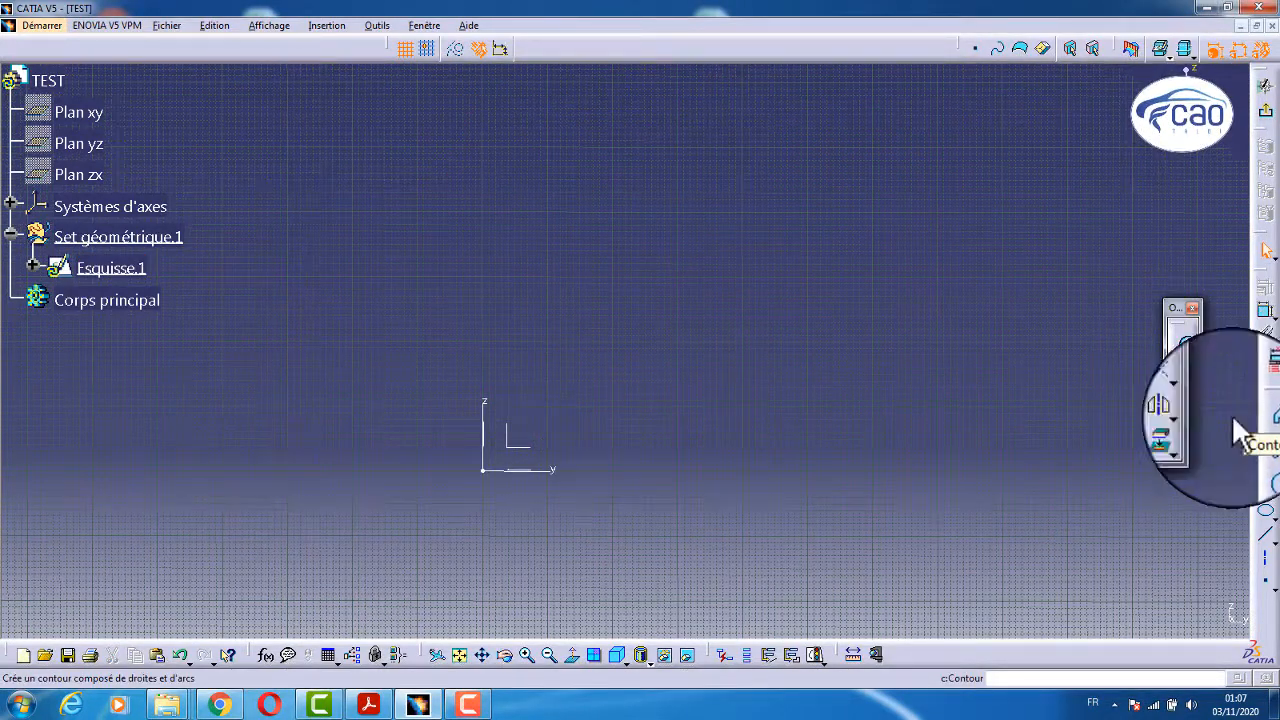
Draw a closed arch-shaped contour right of the origin, with vertical sides about 251 mm high, a tangent arc of about 138 mm radius and a flat base.
mouse_move(802, 364)
middle_mouse_down()
mouse_move(709, 361)
mouse_move(764, 382)
middle_mouse_up()
left_click(708, 362)
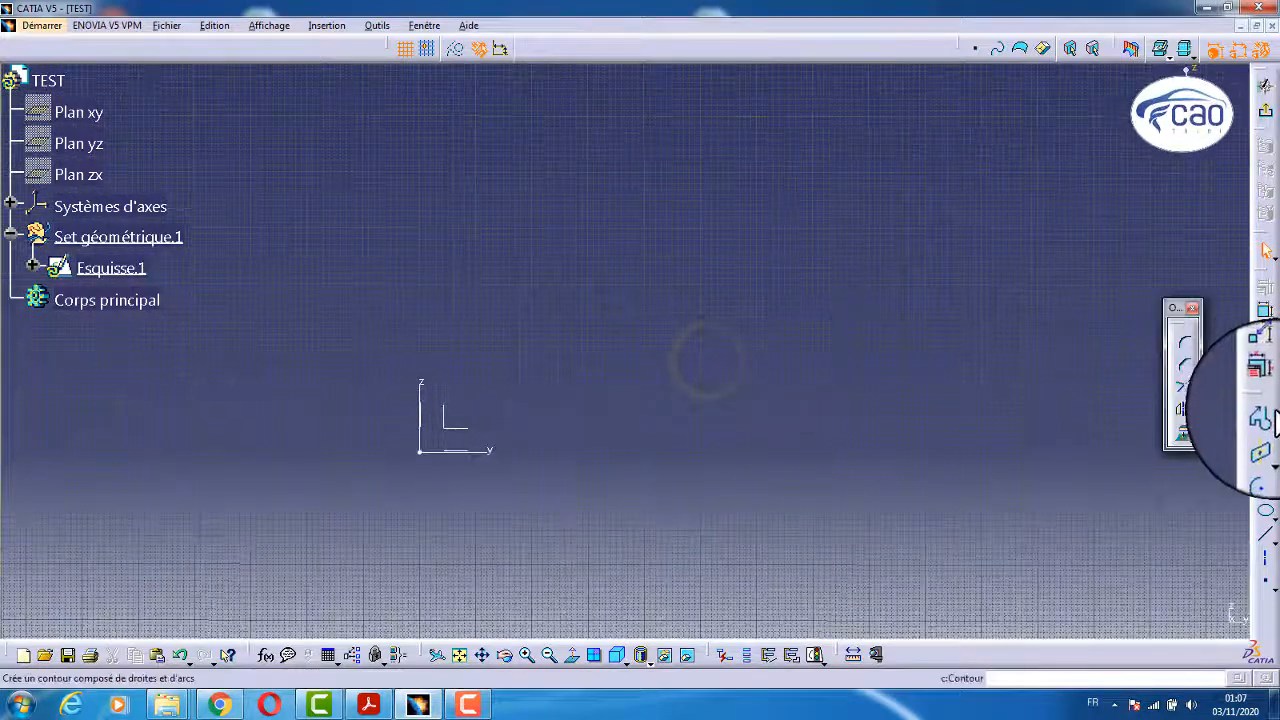
left_click(1265, 417)
left_click(838, 452)
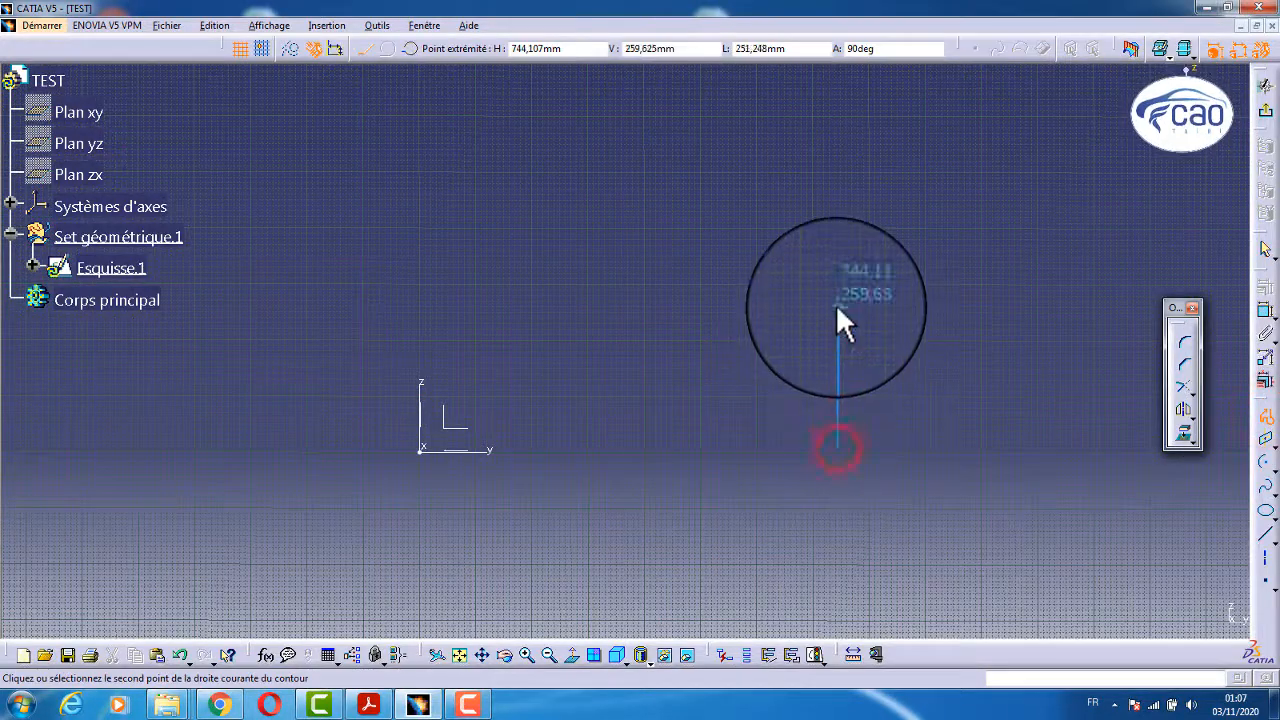
left_click_drag(836, 304, 718, 240)
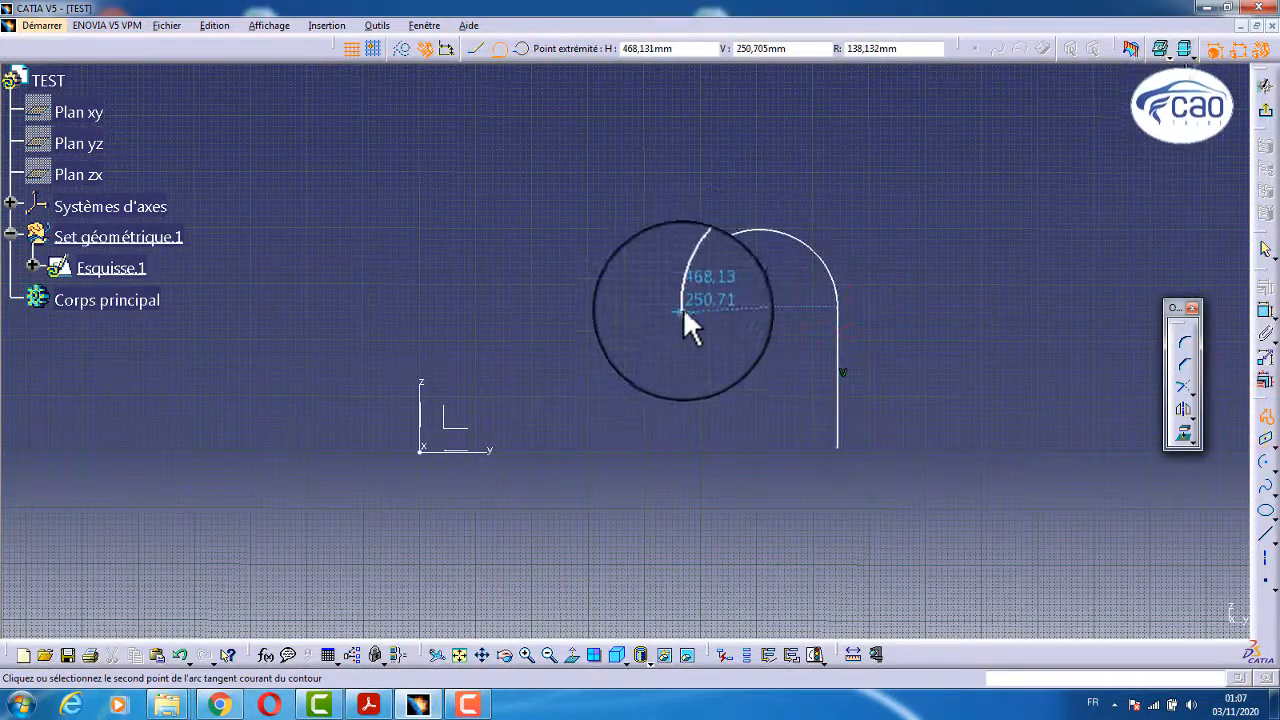
left_click(683, 305)
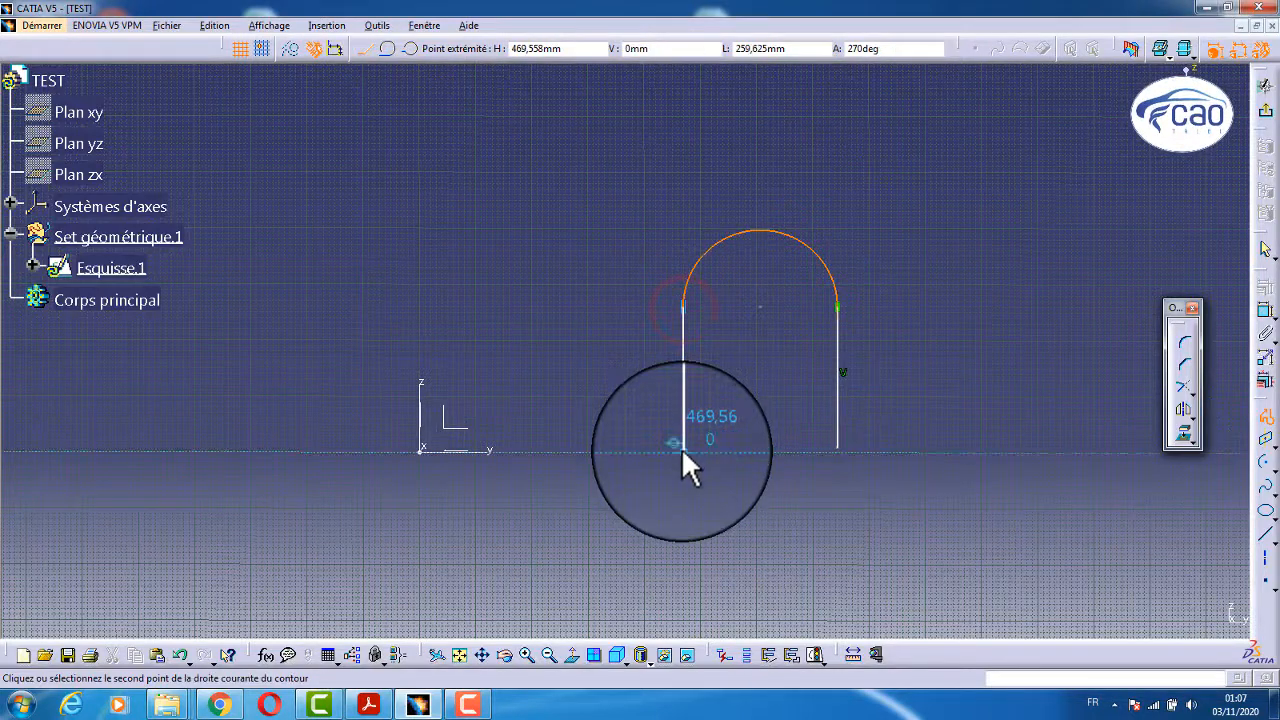
left_click(683, 448)
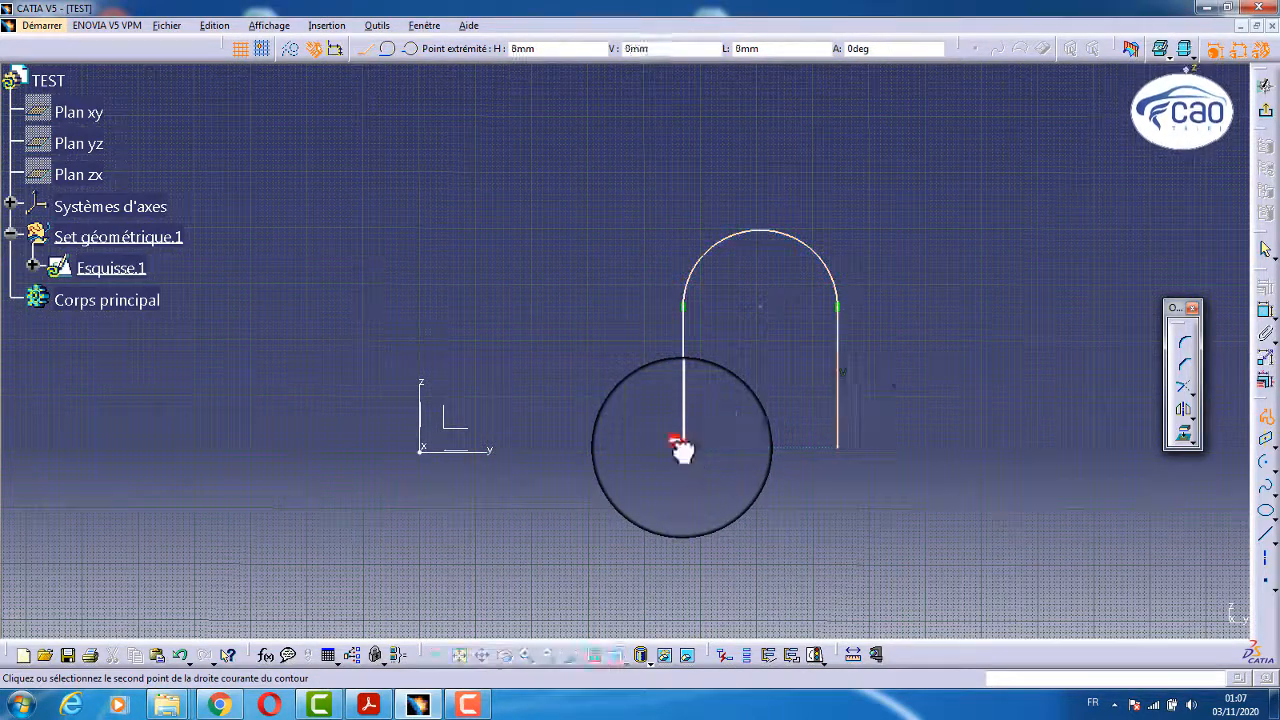
left_click(837, 447)
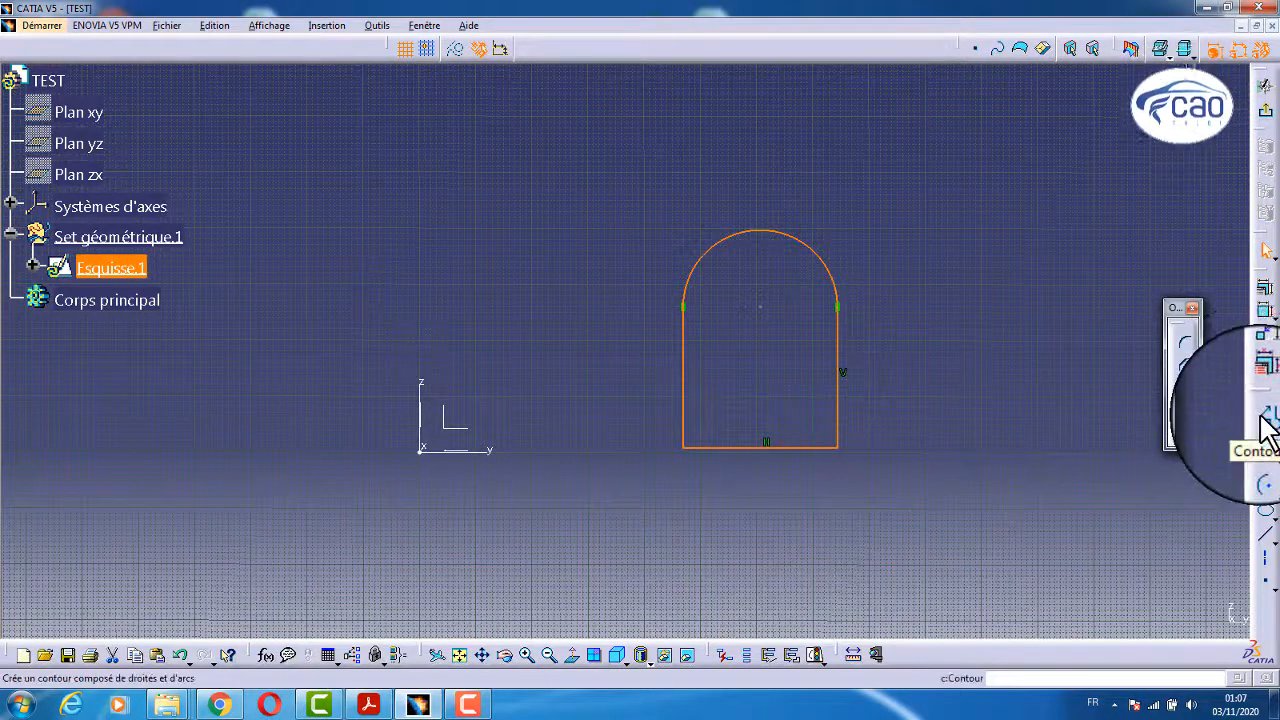
Delete the arch-shaped contour from the sketch.
left_click(1122, 277)
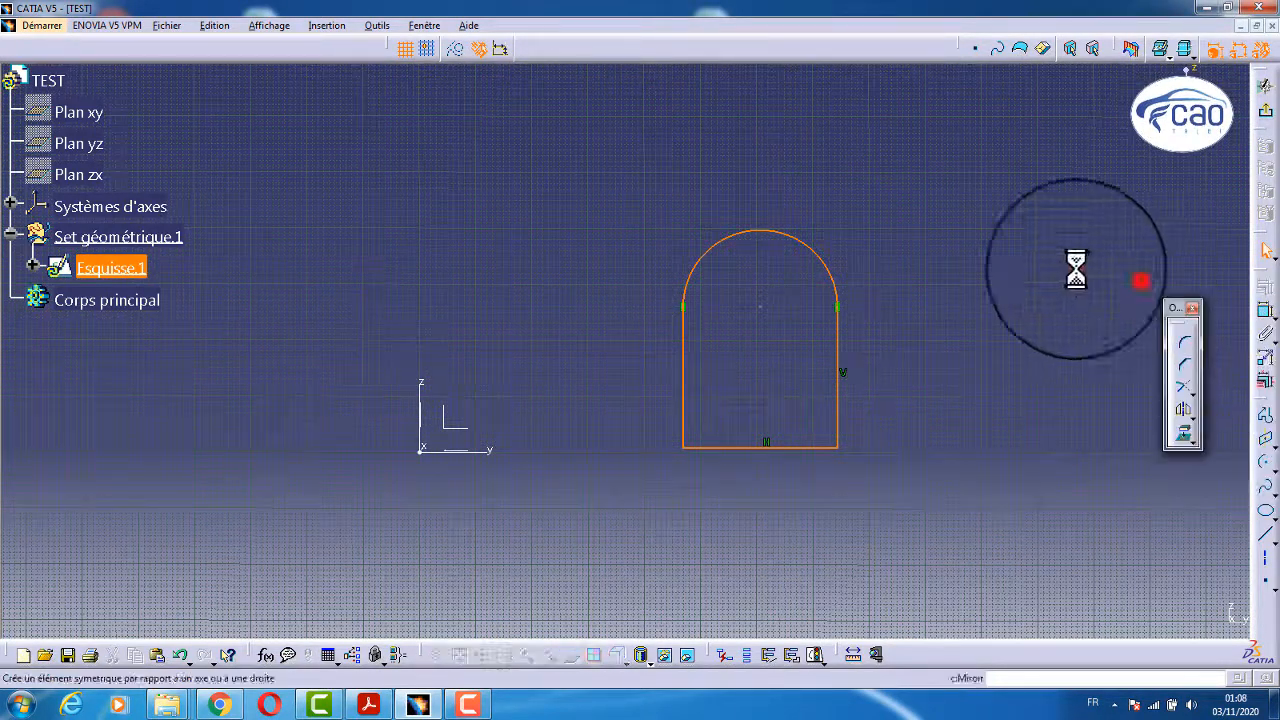
mouse_move(912, 157)
left_mouse_down()
mouse_move(778, 440)
mouse_move(629, 494)
left_mouse_up()
key("Delete")
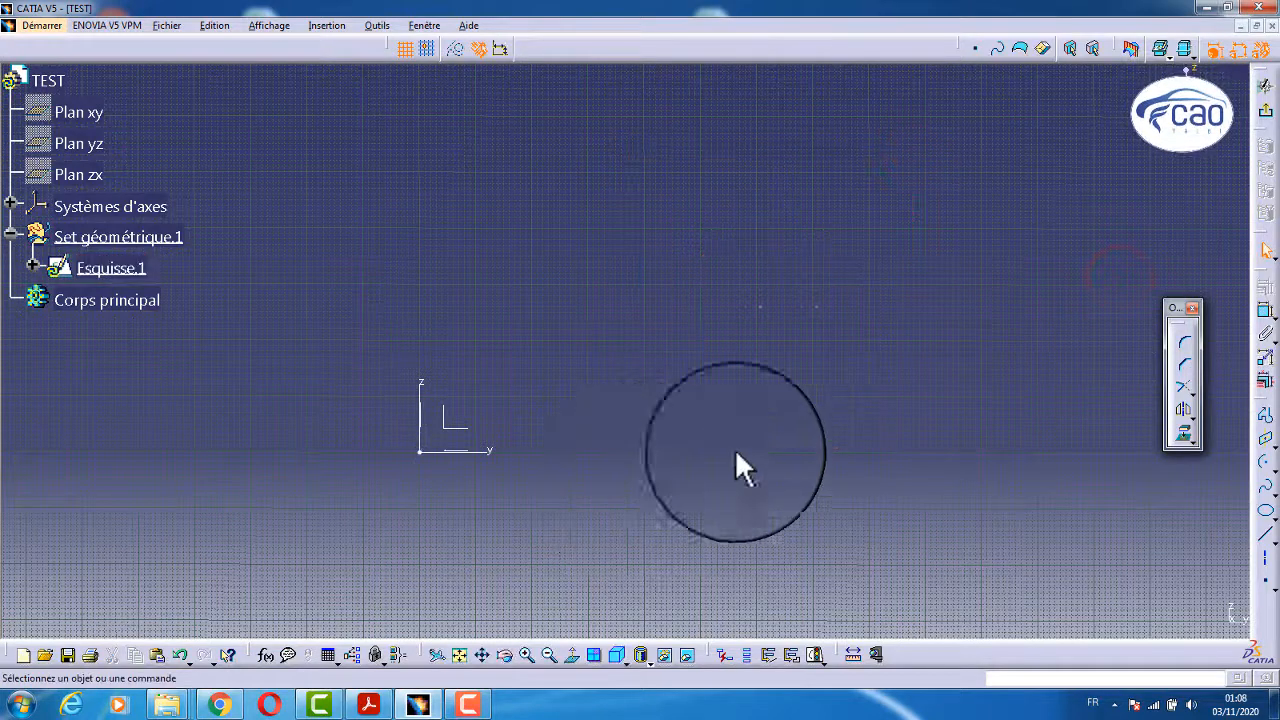
Draw an open U from three separate lines right of the origin, with two vertical sides about 257 mm high and a horizontal base.
left_click(1265, 533)
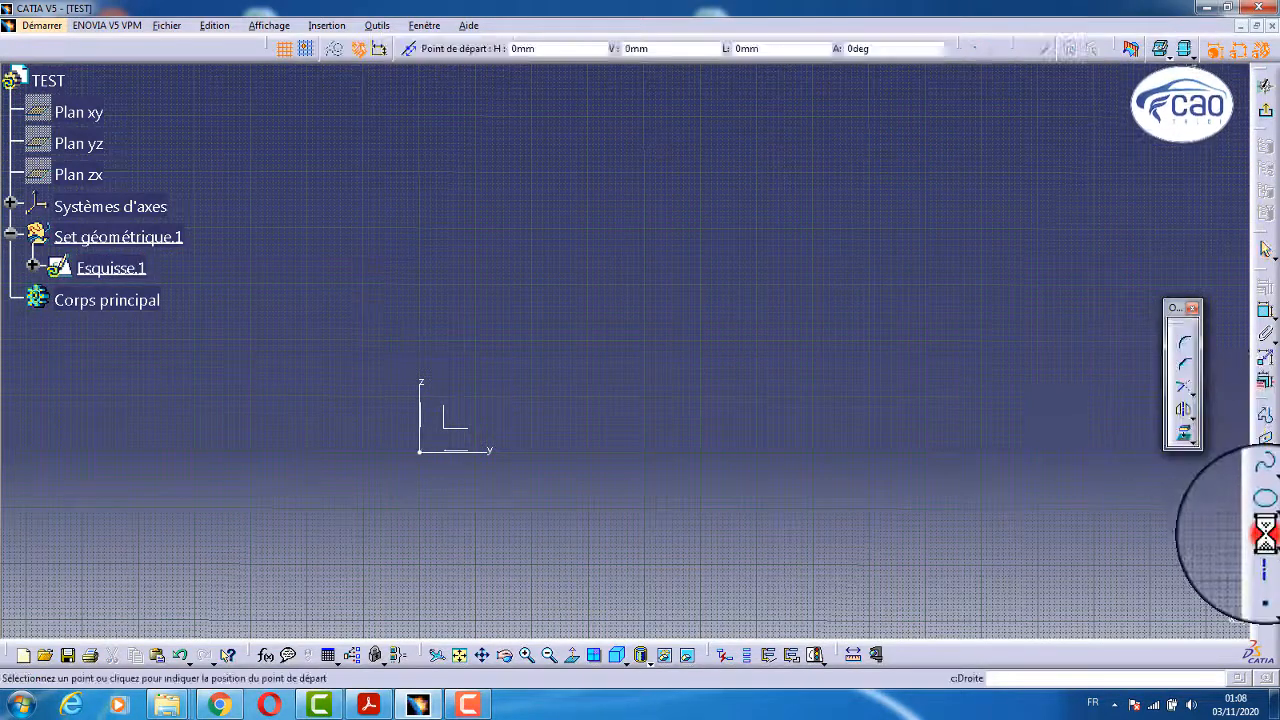
left_click(815, 258)
left_click(815, 395)
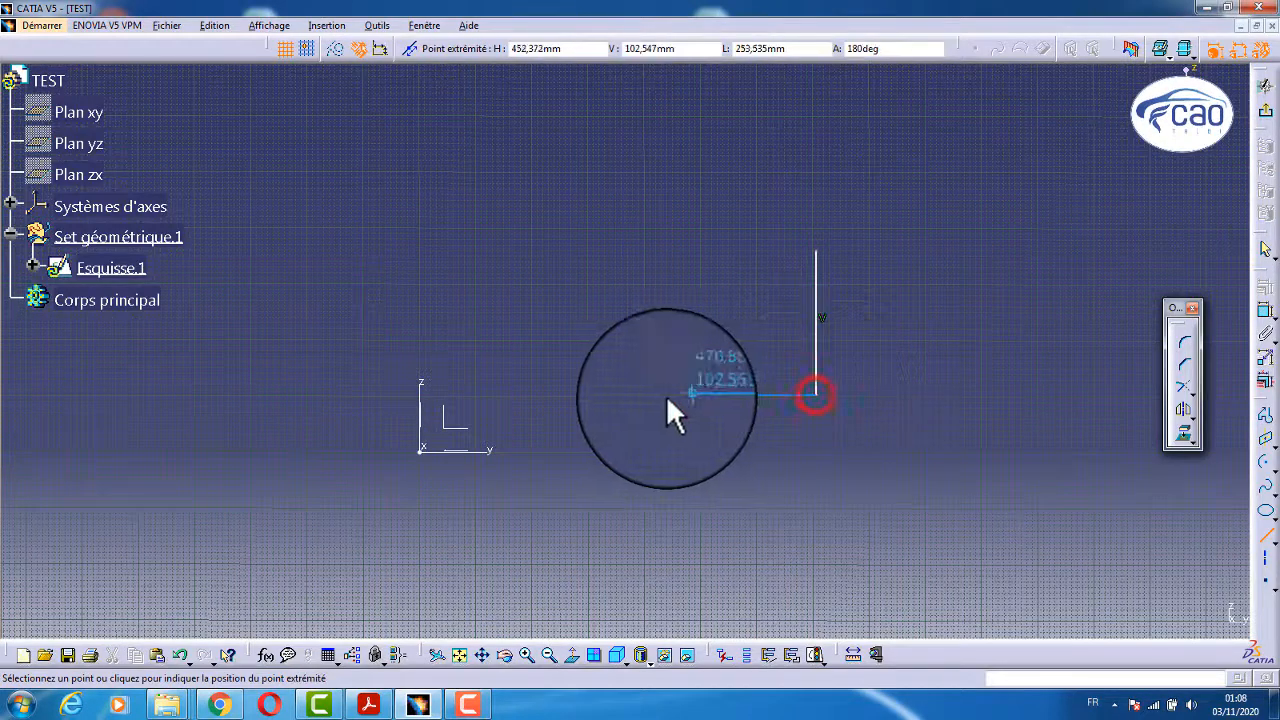
left_click(666, 394)
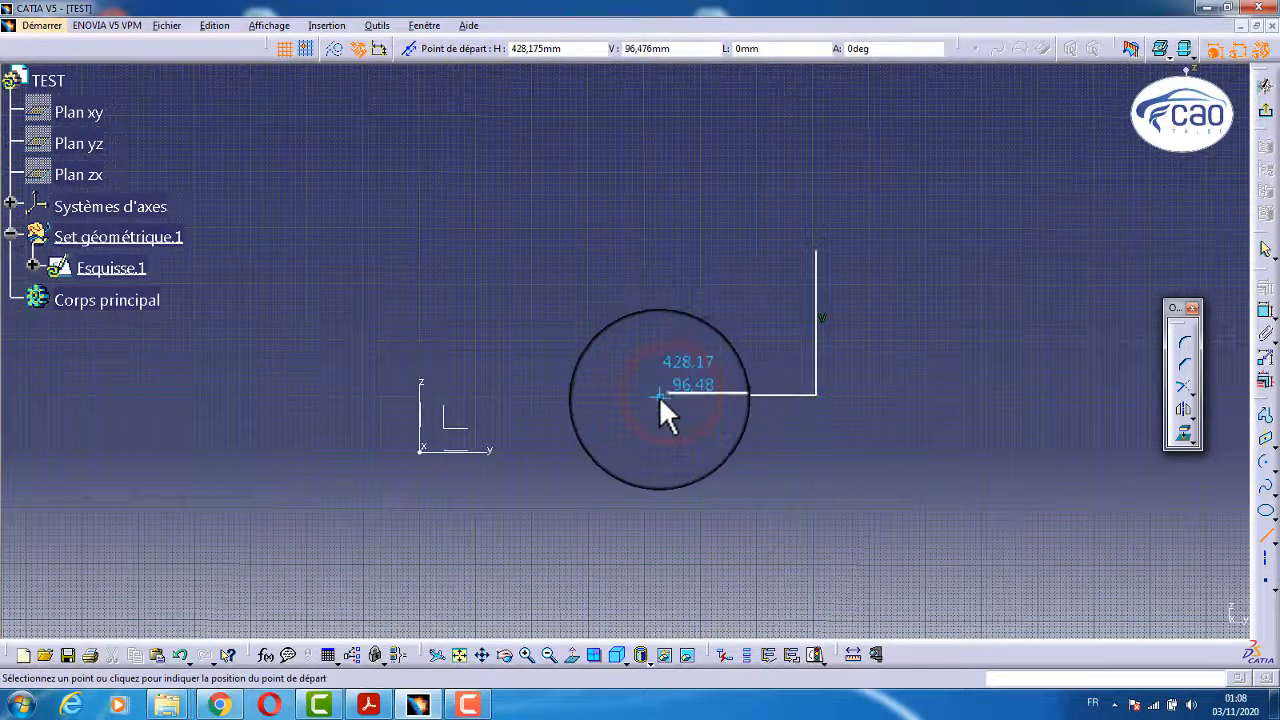
left_click(662, 391)
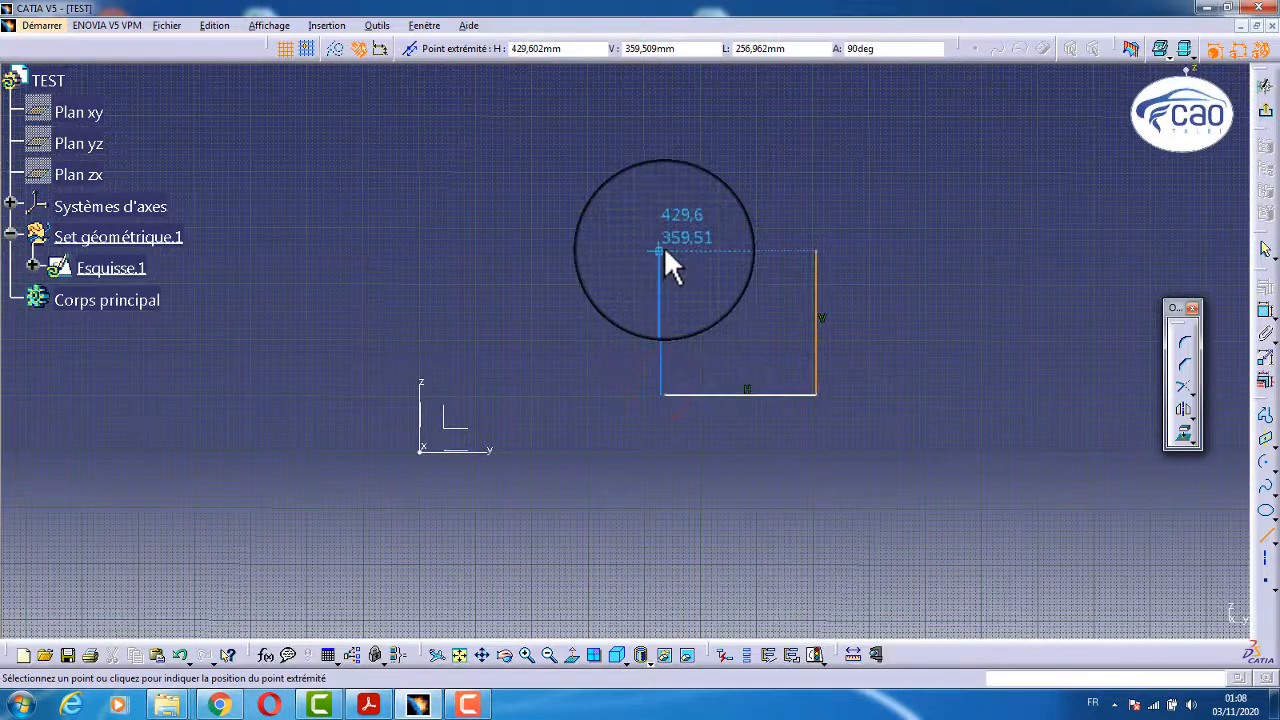
left_click(664, 250)
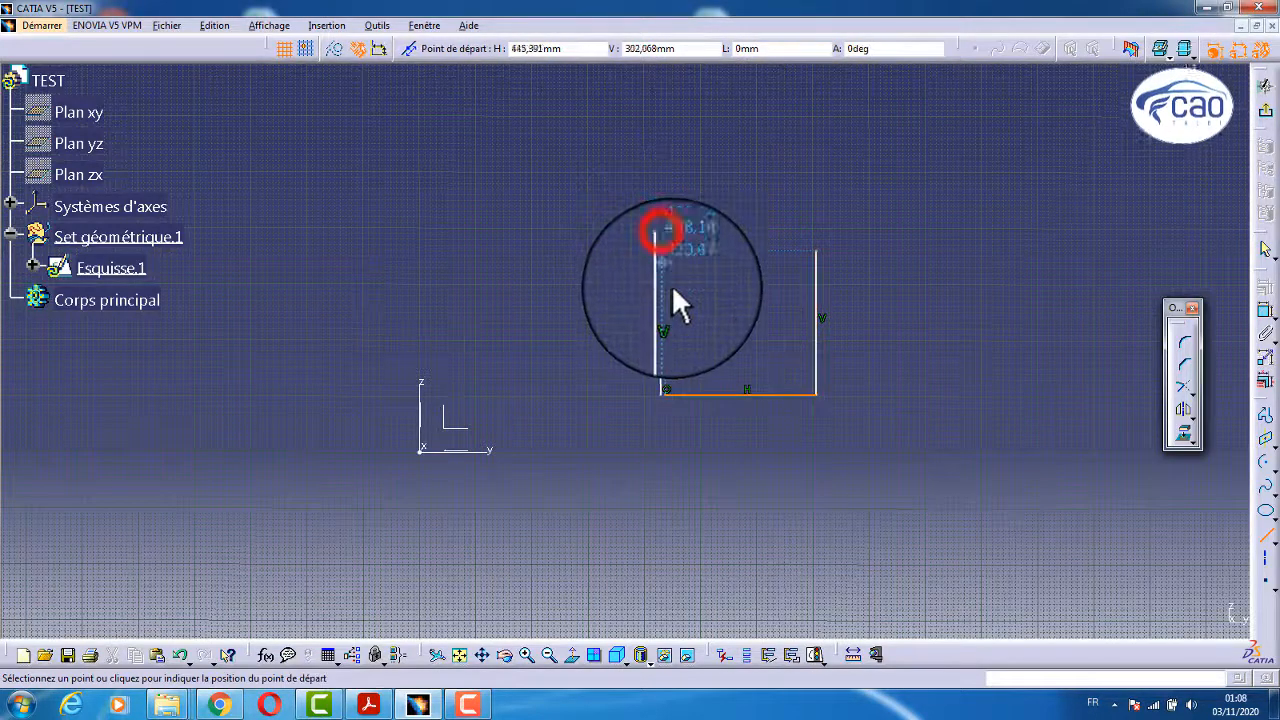
Draw an arc of about 145 mm radius across the open top of the U, from its right side to its left side.
left_click(1265, 462)
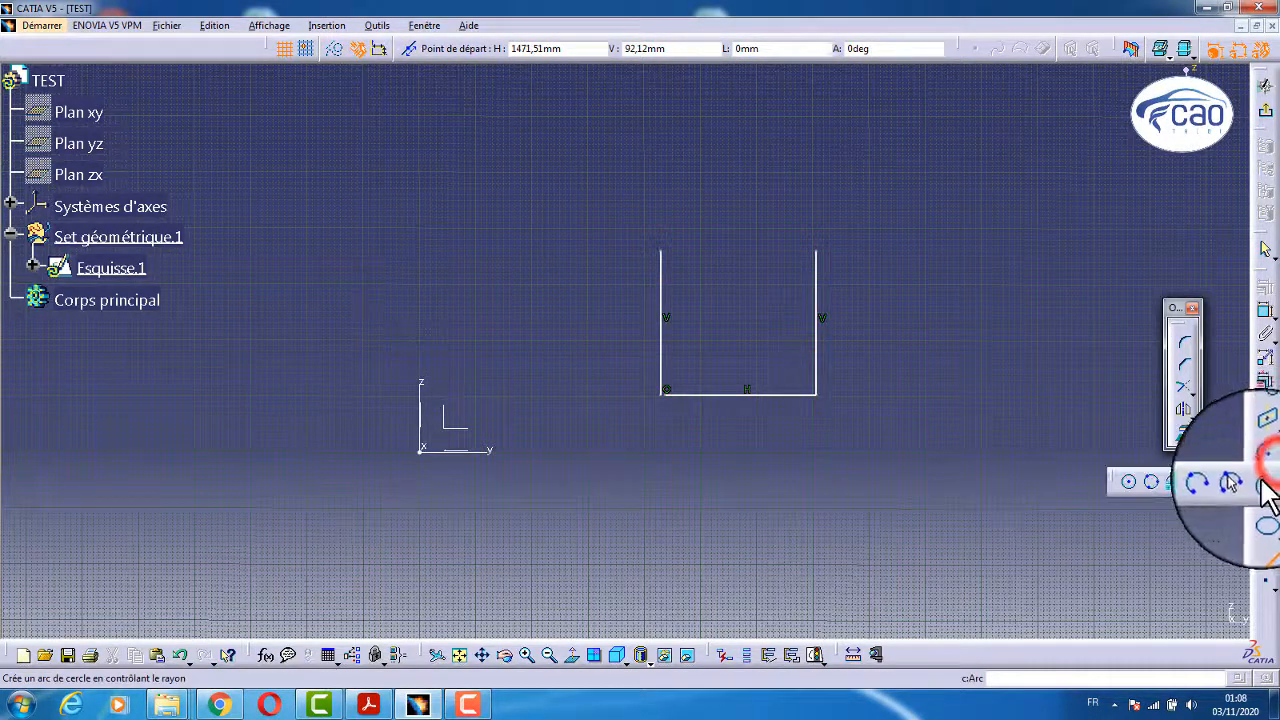
left_click(735, 249)
left_click(817, 250)
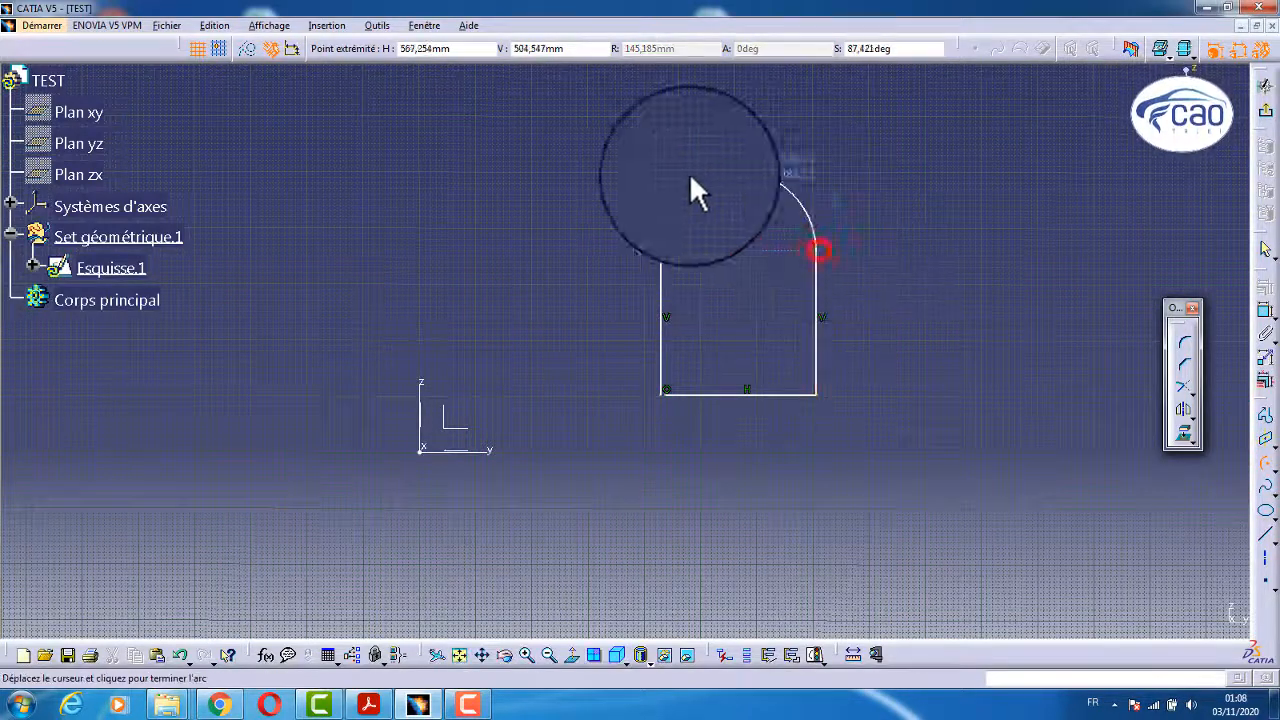
left_click(661, 265)
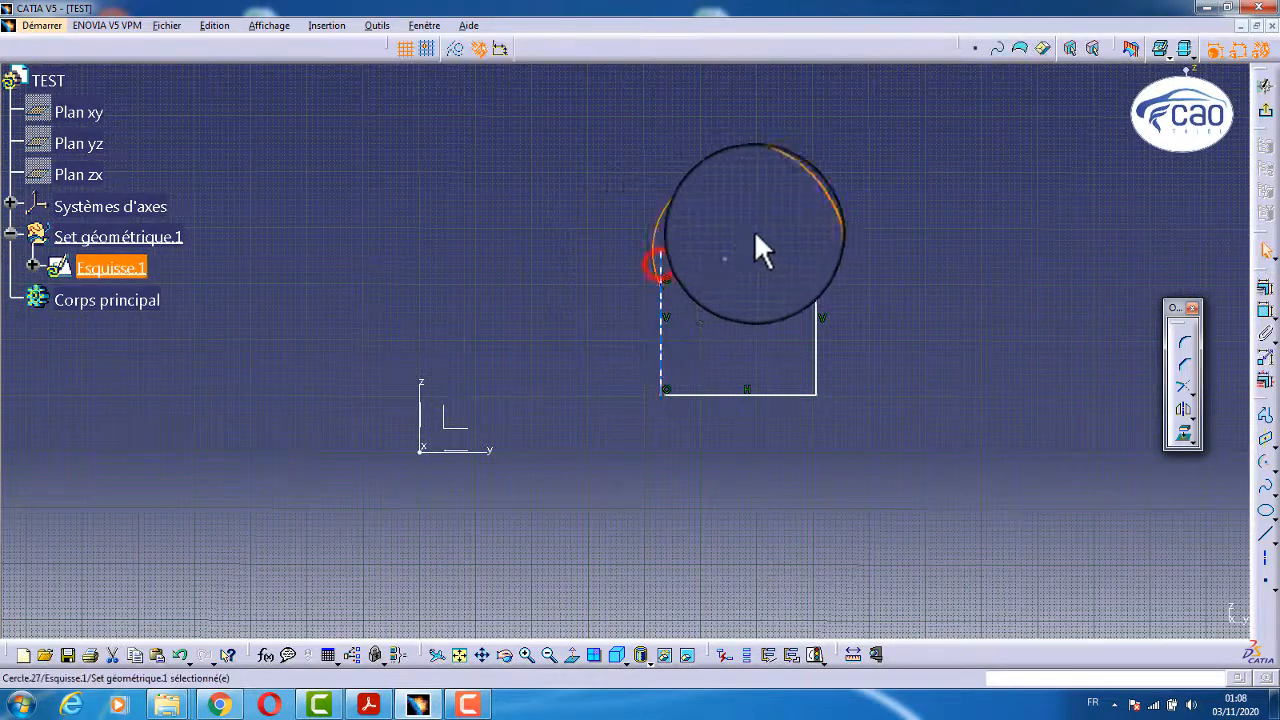
Examine the U's lower-left corner and the joint between its left side and the arc.
left_click(754, 225)
mouse_move(754, 248)
middle_mouse_down()
mouse_move(818, 123)
mouse_move(812, 90)
middle_mouse_up()
mouse_move(790, 364)
middle_mouse_down()
mouse_move(700, 40)
mouse_move(706, 323)
mouse_move(694, 326)
middle_mouse_up()
left_click(707, 308)
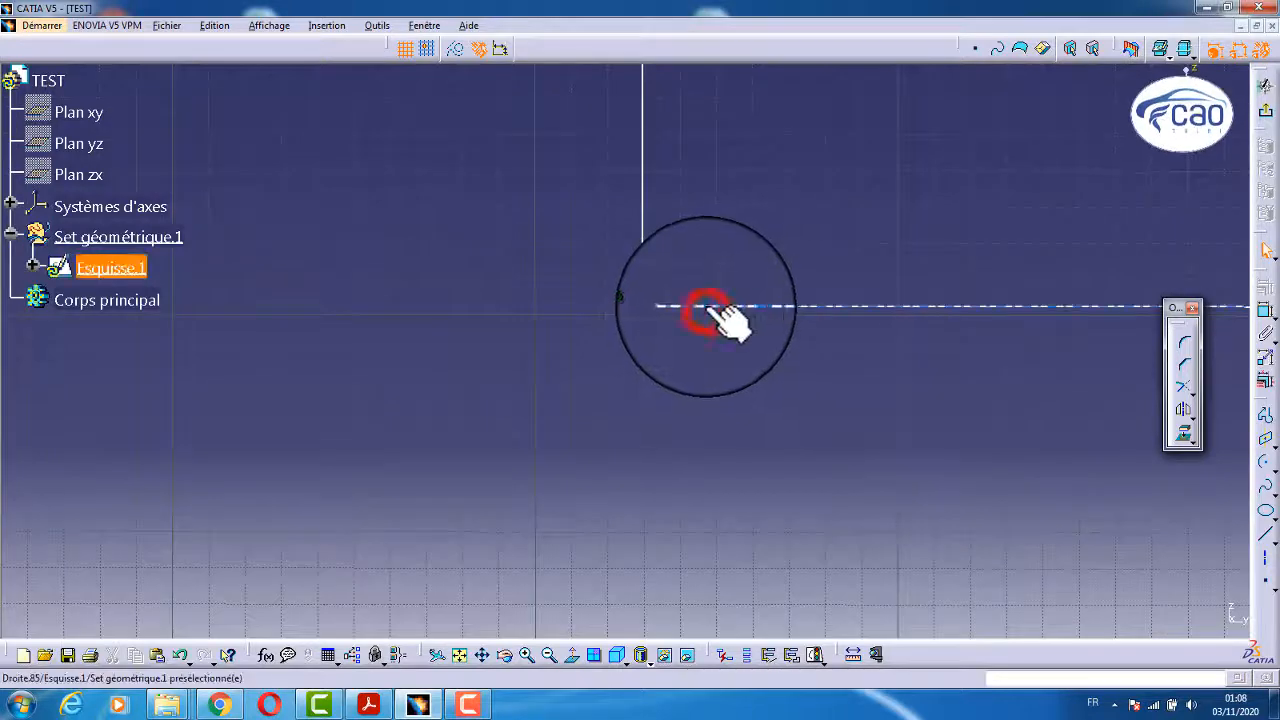
left_click(672, 306)
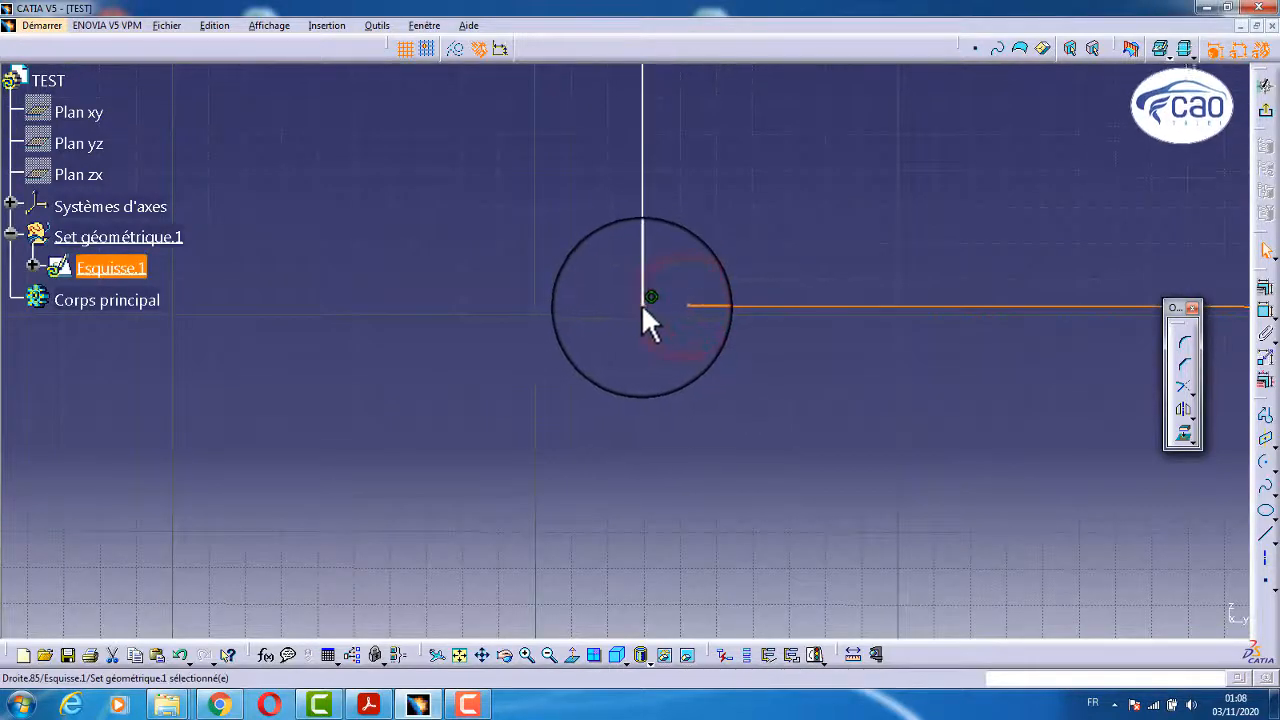
mouse_move(671, 253)
middle_mouse_down()
mouse_move(658, 590)
mouse_move(715, 540)
middle_mouse_up()
middle_click_drag(673, 315, 729, 449)
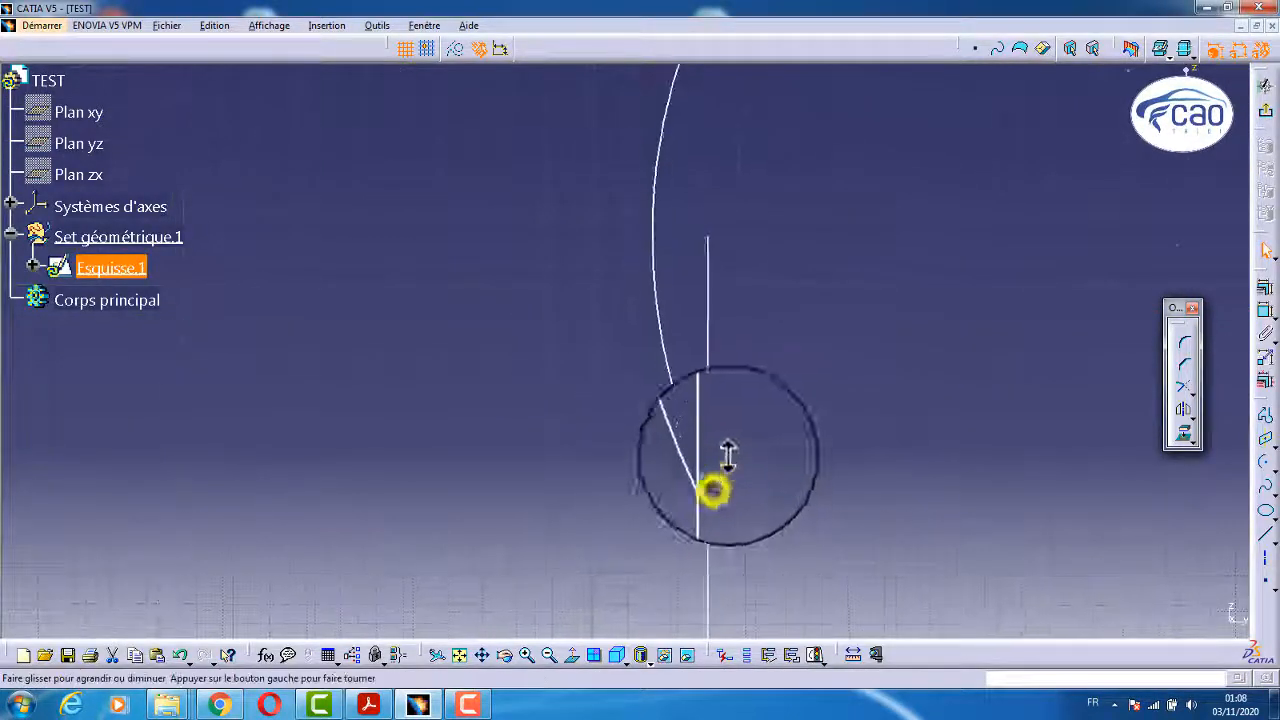
Delete all the lines and the arc of the U-shaped figure from the sketch.
key("Delete")
mouse_move(769, 214)
middle_mouse_down()
mouse_move(814, 480)
mouse_move(791, 320)
middle_mouse_up()
left_click_drag(822, 152, 585, 462)
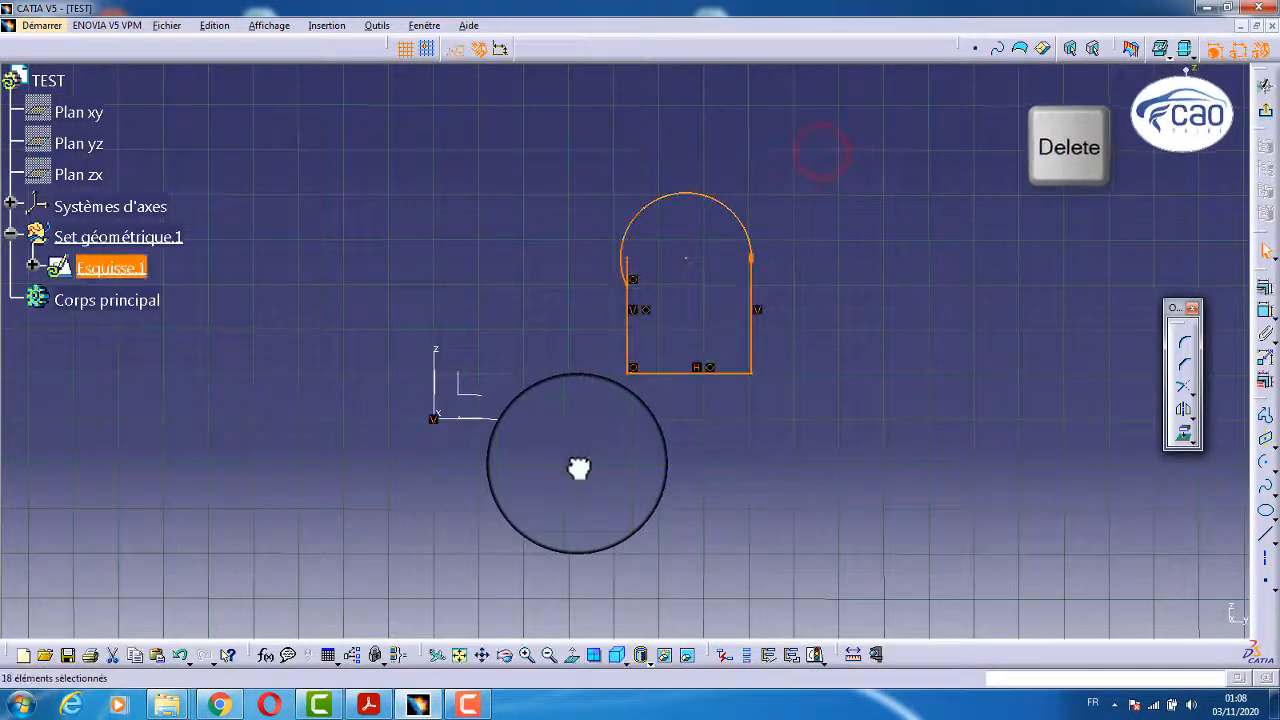
key("Delete")
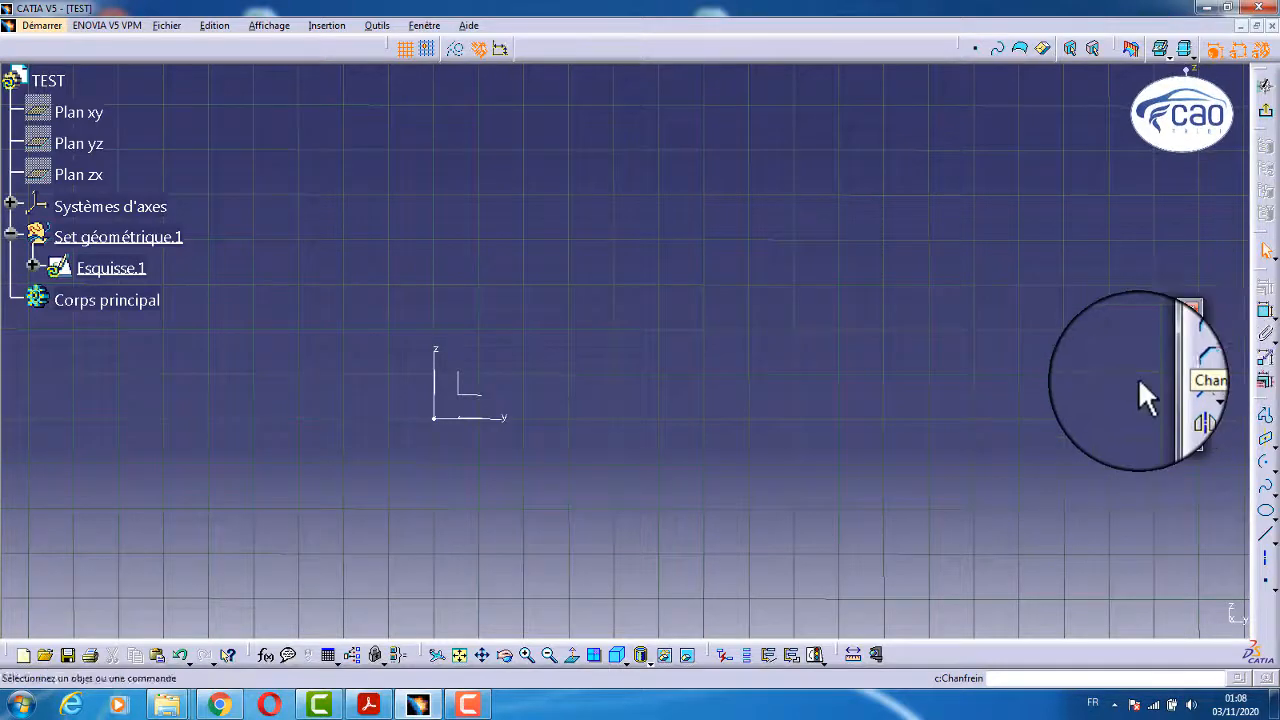
Draw a horizontal rectangle by two opposite corners to the right of the sketch origin.
left_click(1272, 446)
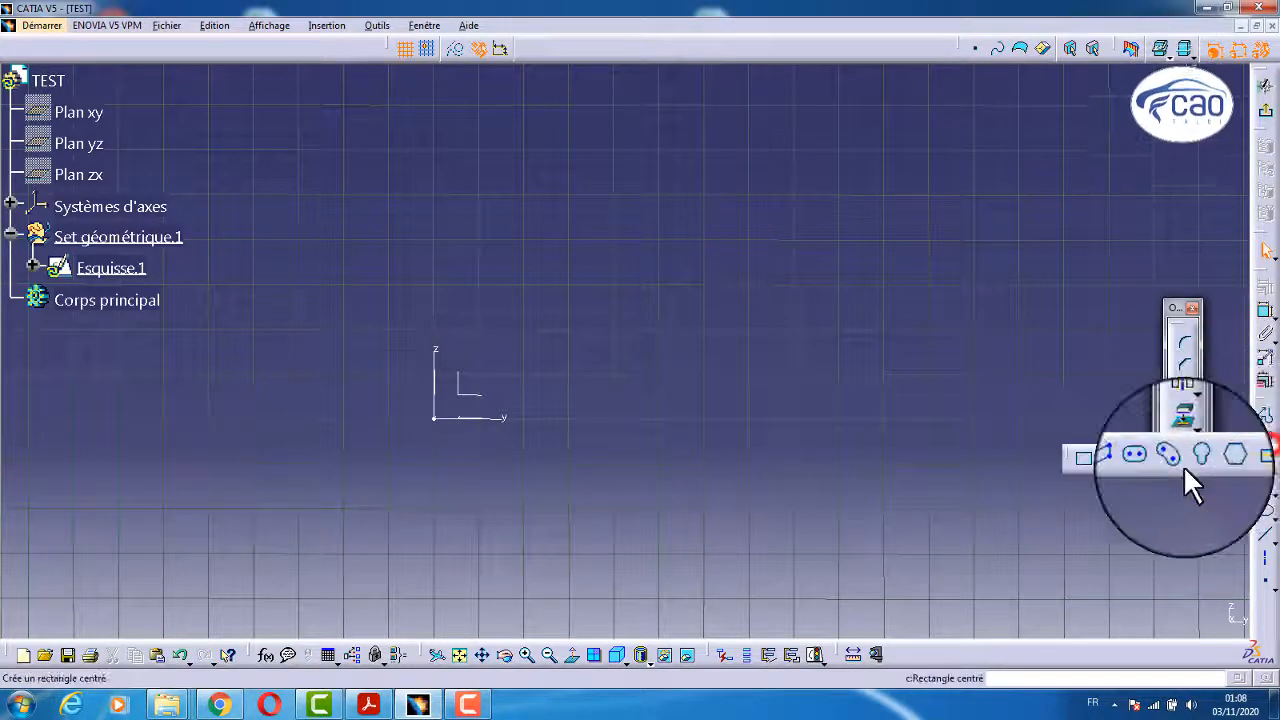
left_click(1084, 457)
left_click(919, 268)
left_click(659, 438)
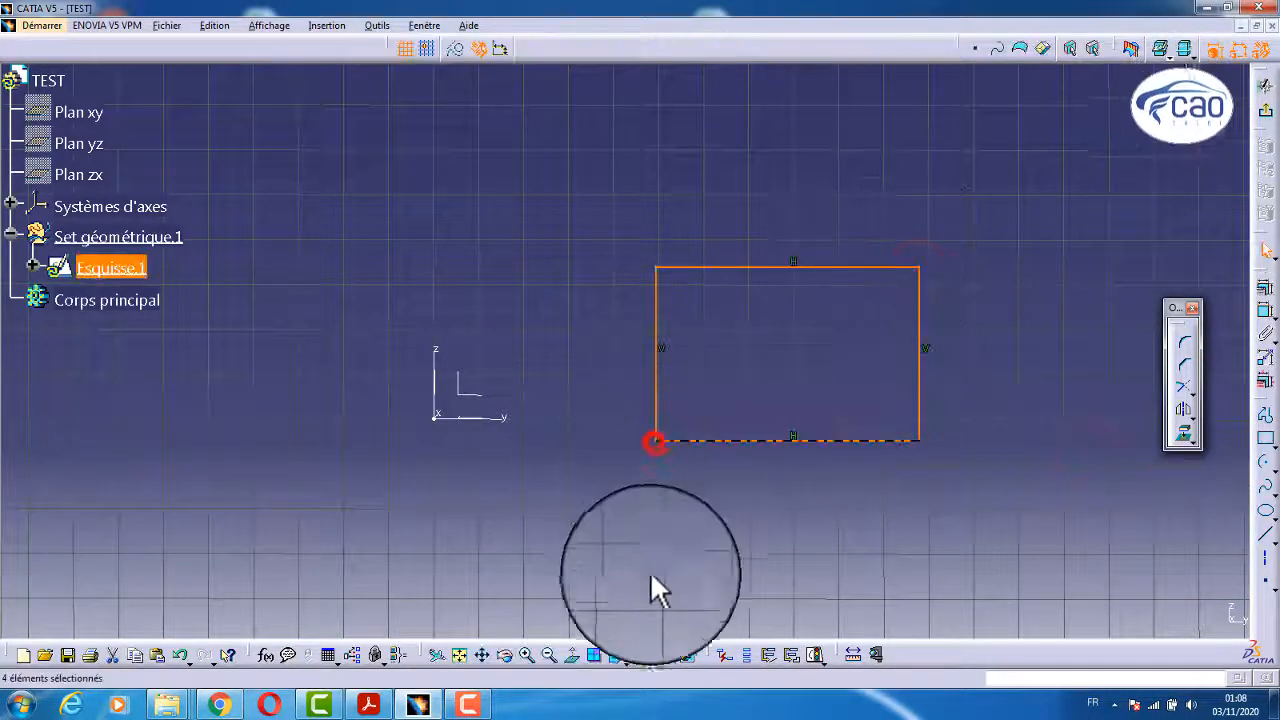
mouse_move(734, 498)
middle_mouse_down()
mouse_move(754, 441)
mouse_move(508, 299)
middle_mouse_up()
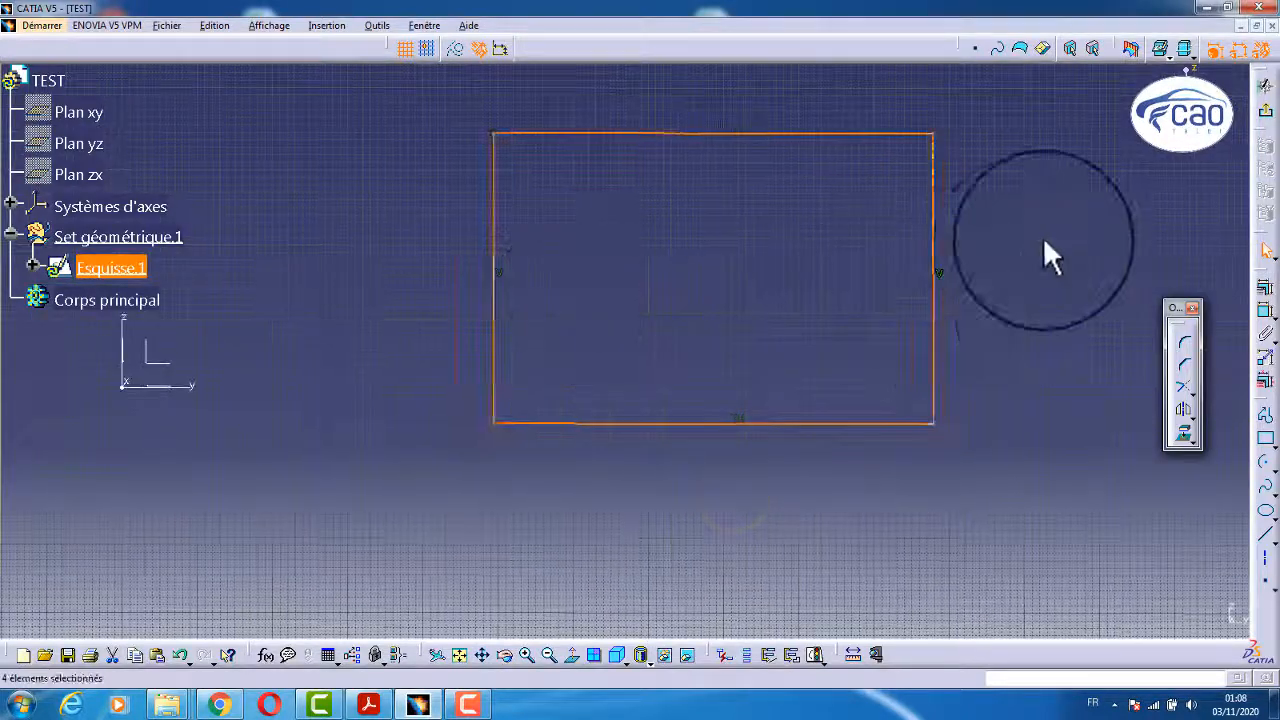
left_click(1043, 240)
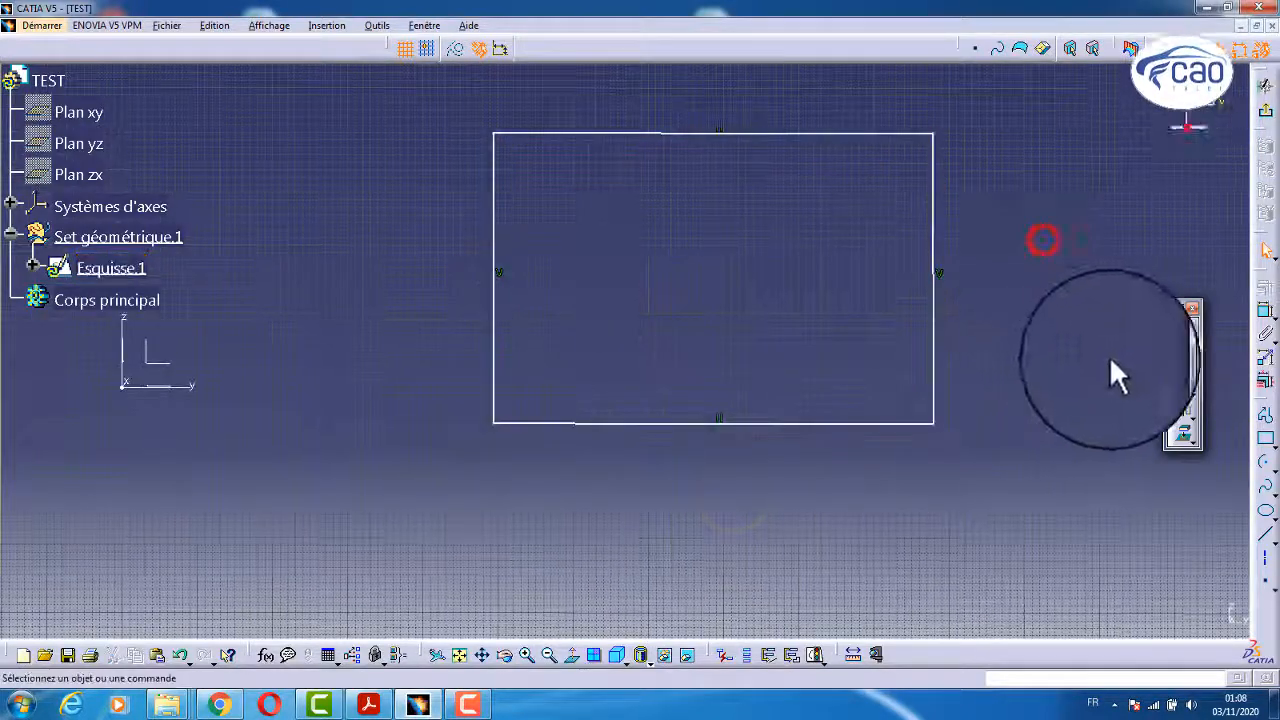
Round the rectangle's upper-right corner with a fillet placed freehand, trimming both adjoining sides.
left_click(1186, 340)
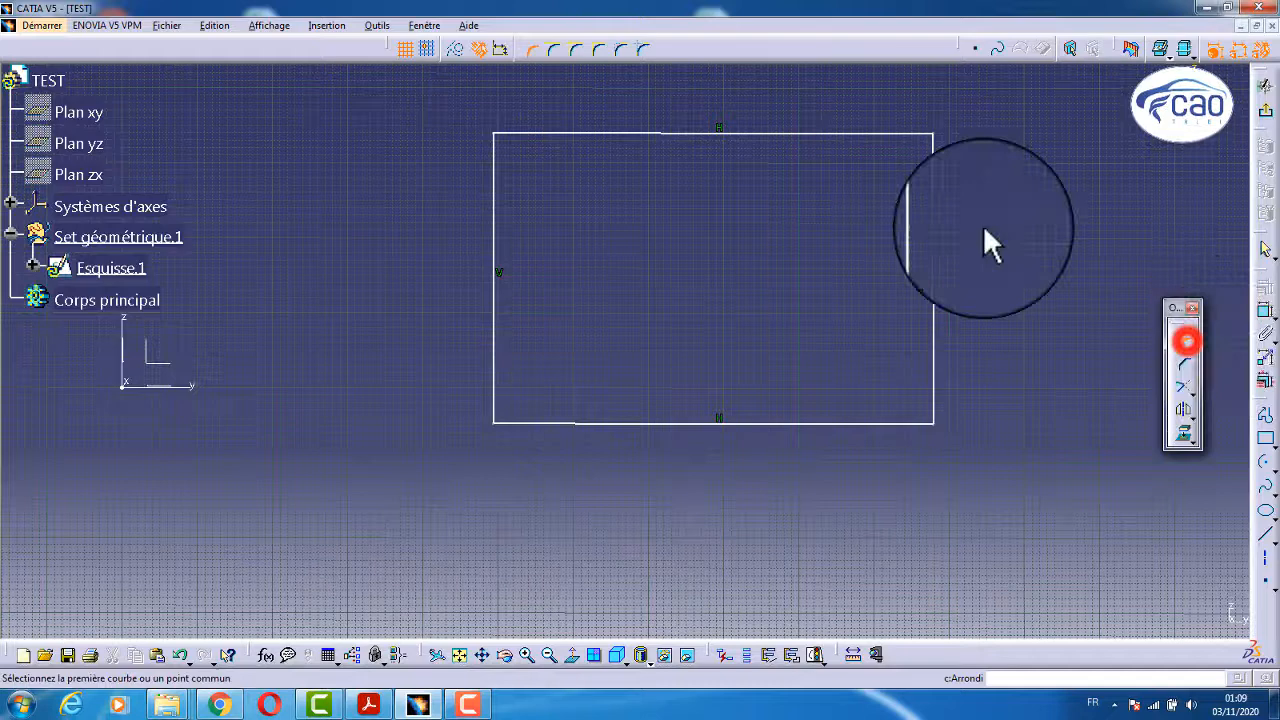
left_click(906, 134)
left_click(934, 166)
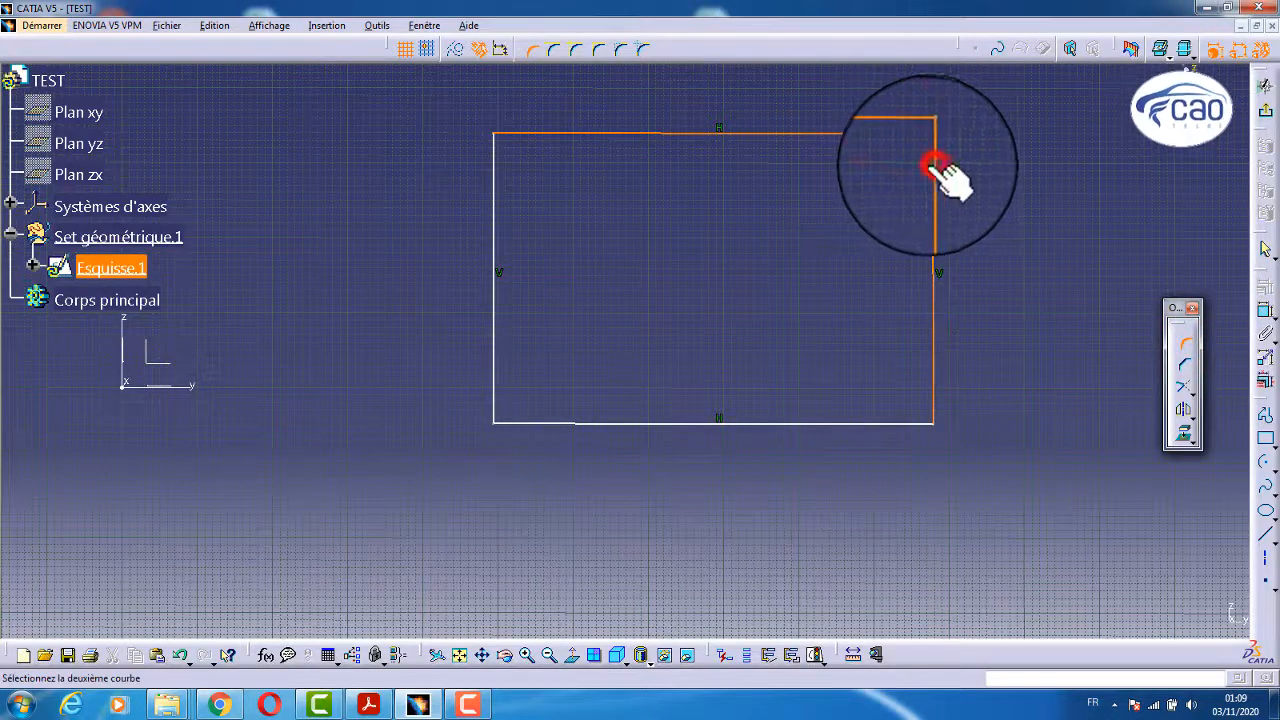
left_click(905, 168)
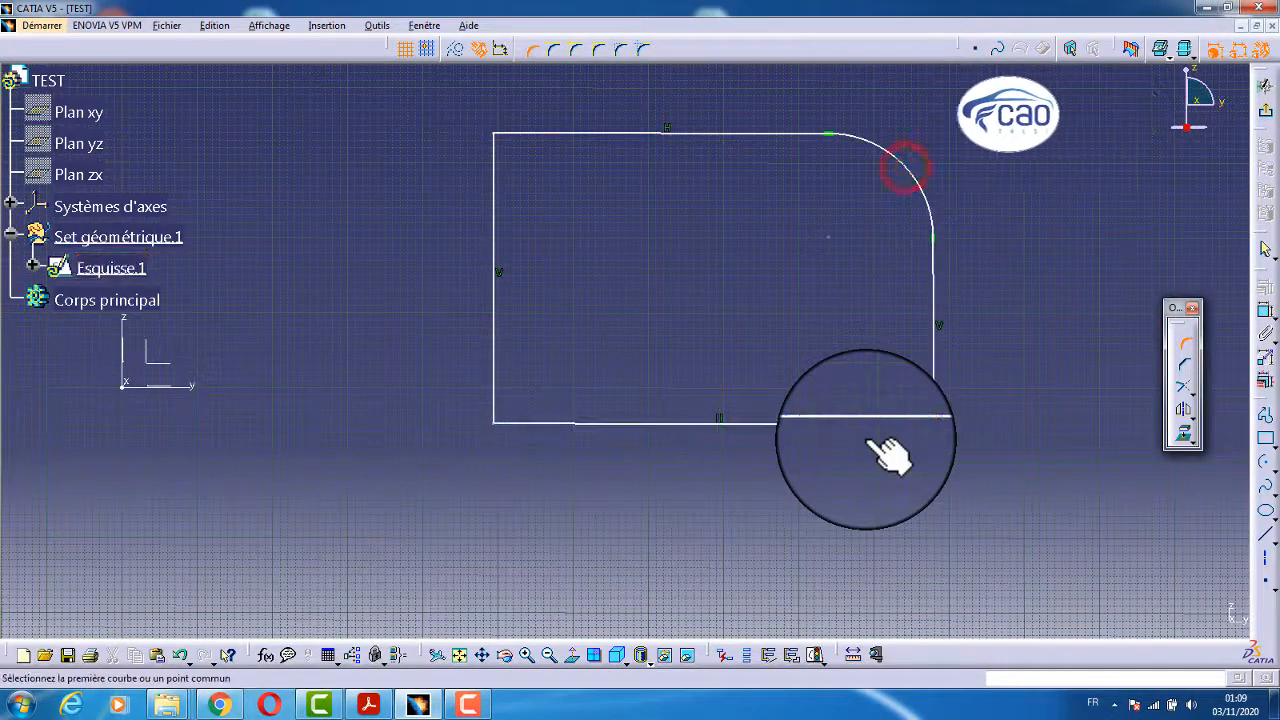
Chamfer the rectangle's lower-left corner between the left side and the base, sizing it freehand.
left_click(1185, 367)
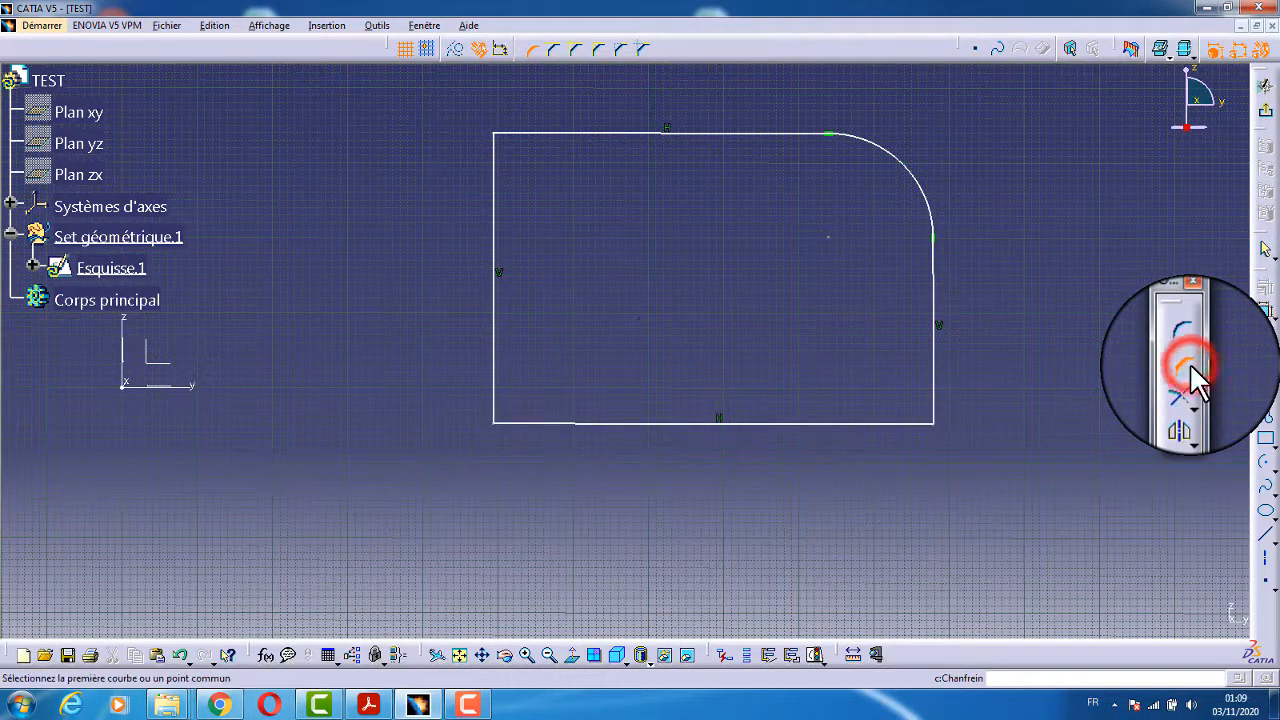
left_click(493, 366)
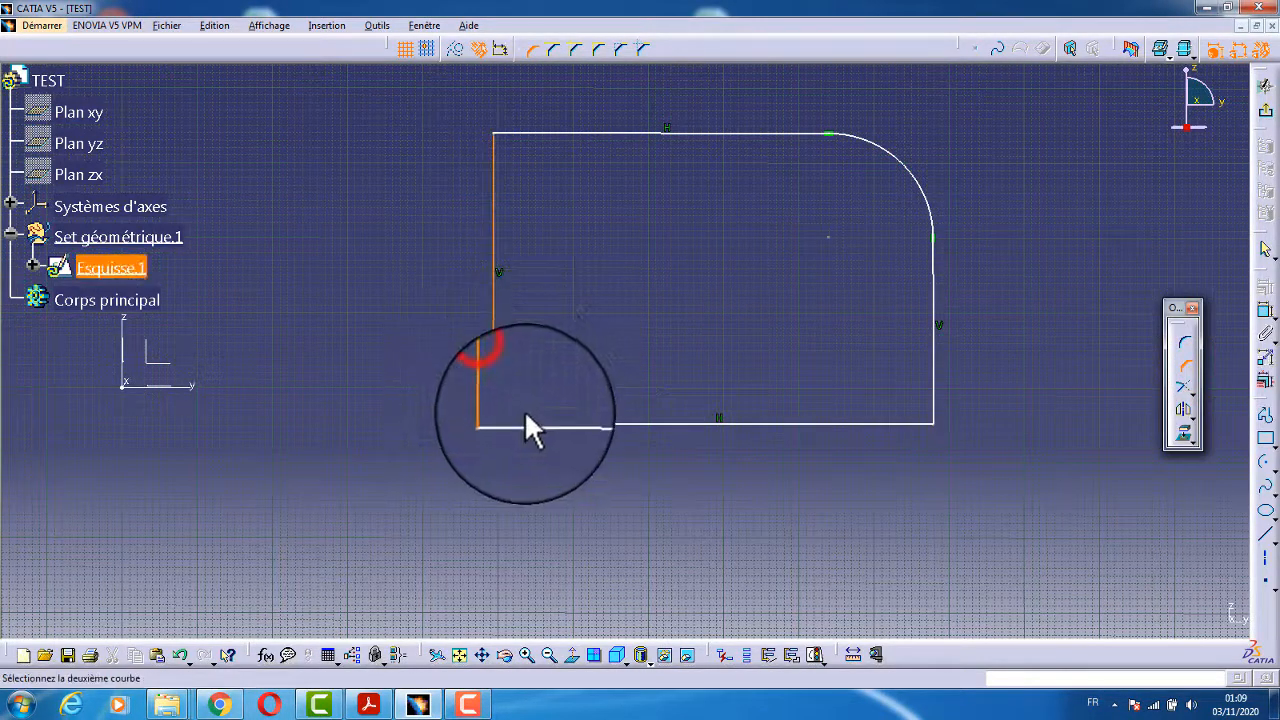
left_click(536, 423)
left_click(535, 425)
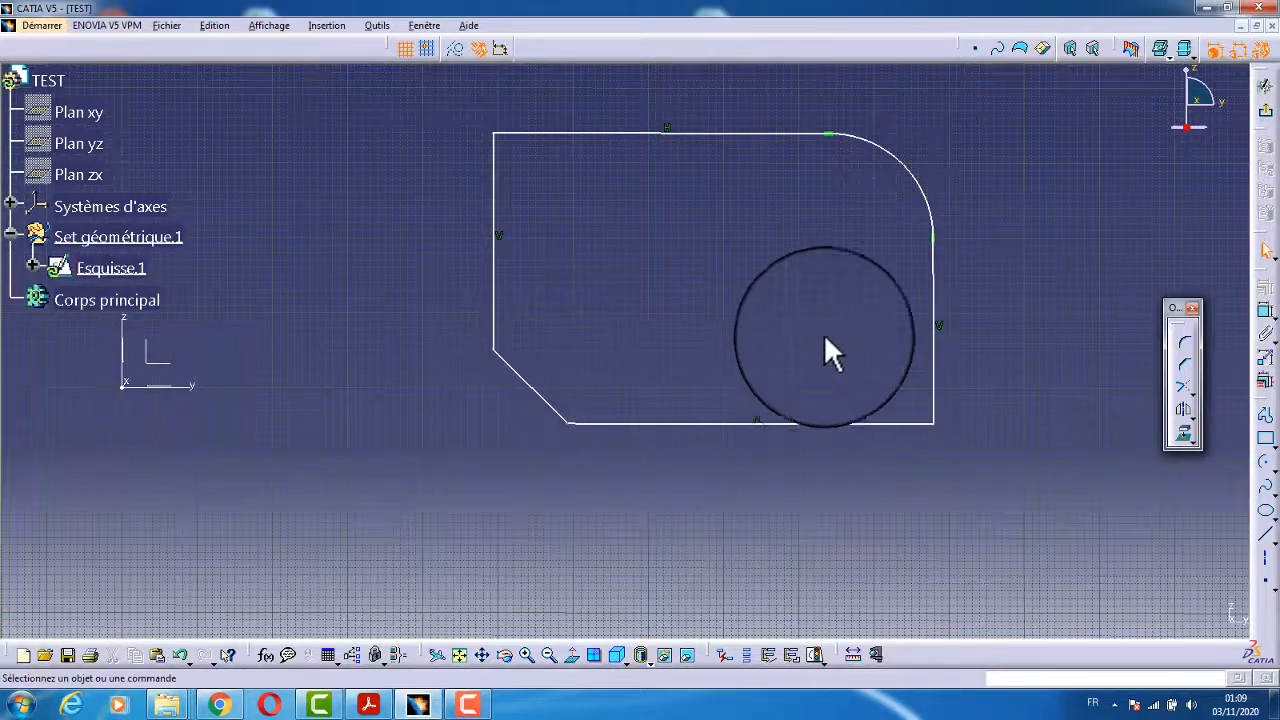
mouse_move(824, 316)
middle_mouse_down()
mouse_move(830, 339)
mouse_move(897, 354)
mouse_move(830, 440)
middle_mouse_up()
left_click(618, 382)
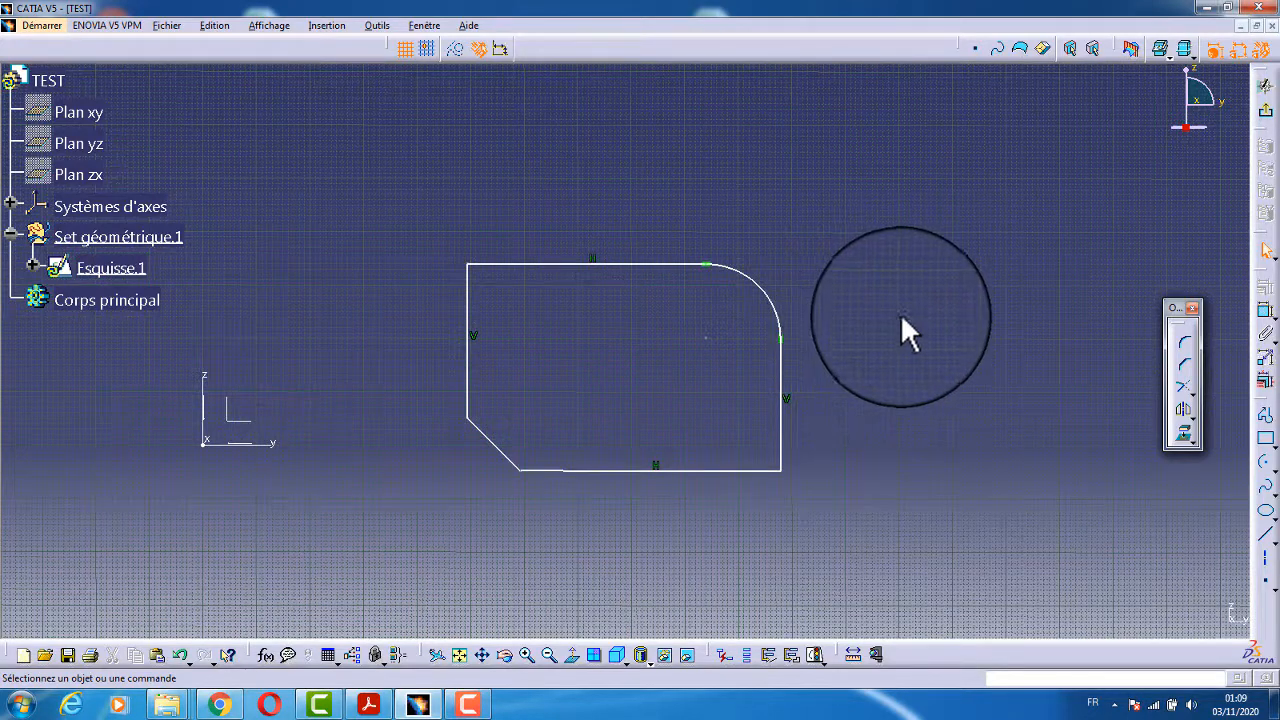
Draw two unconnected lines right of the rectangle: one sloping down to the right and a steep one about 286 mm long below its end.
middle_click_drag(901, 316, 640, 436)
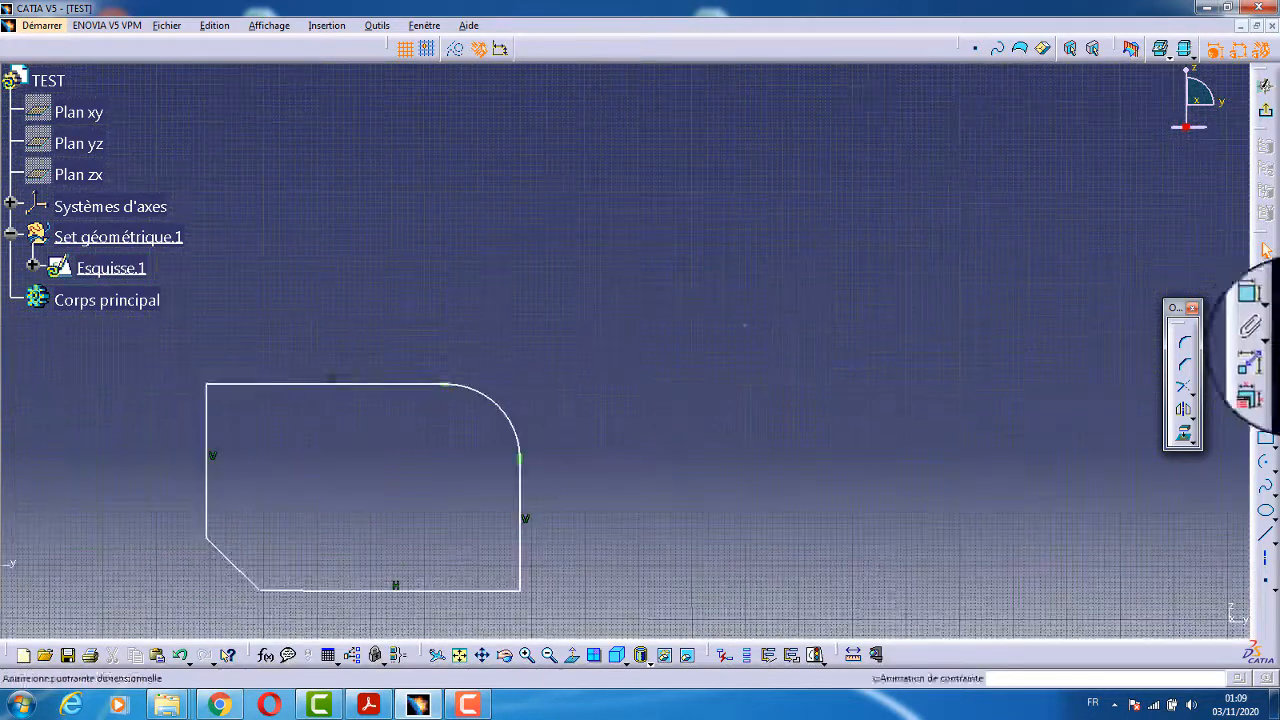
left_click(1266, 540)
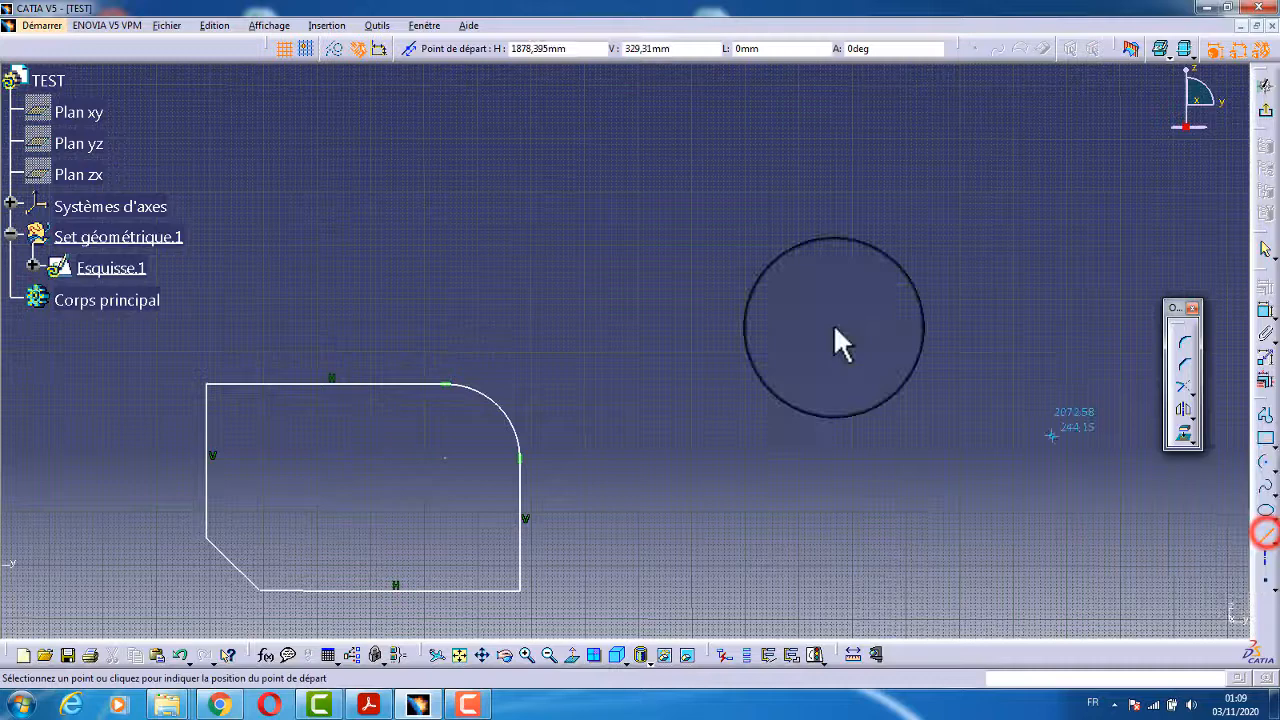
left_click(636, 220)
left_click(810, 278)
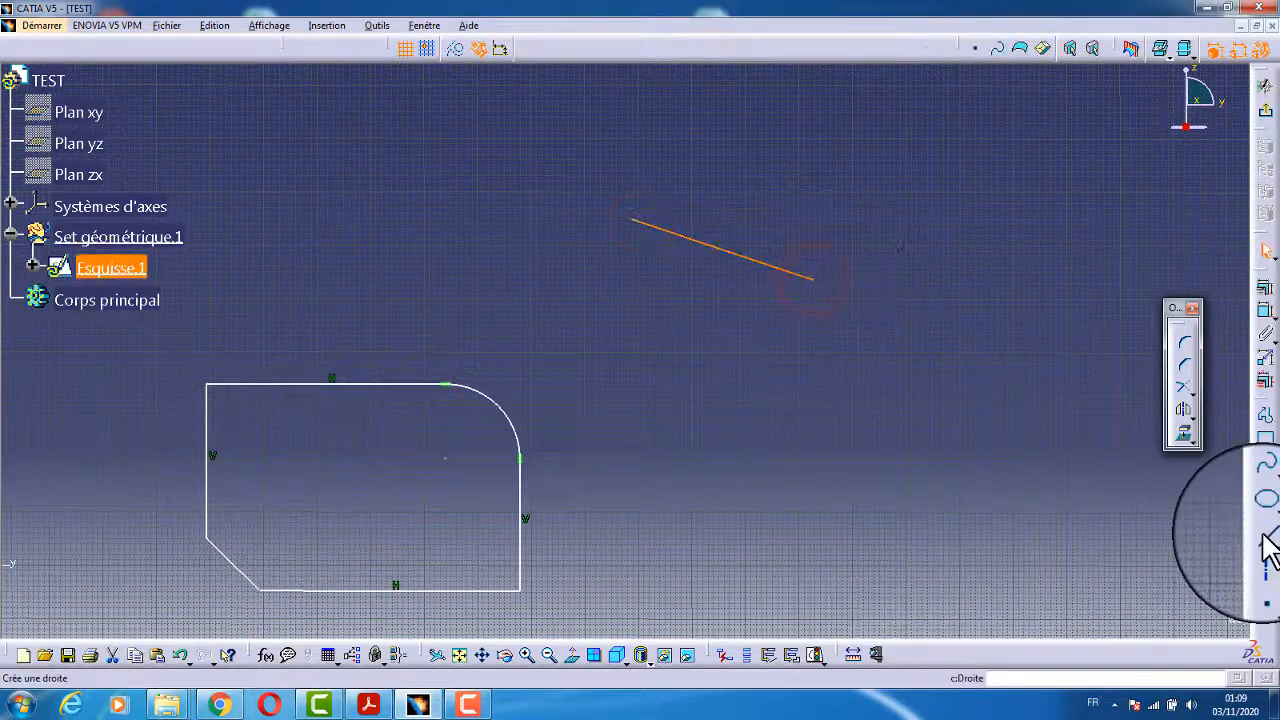
left_click(1266, 537)
left_click(840, 333)
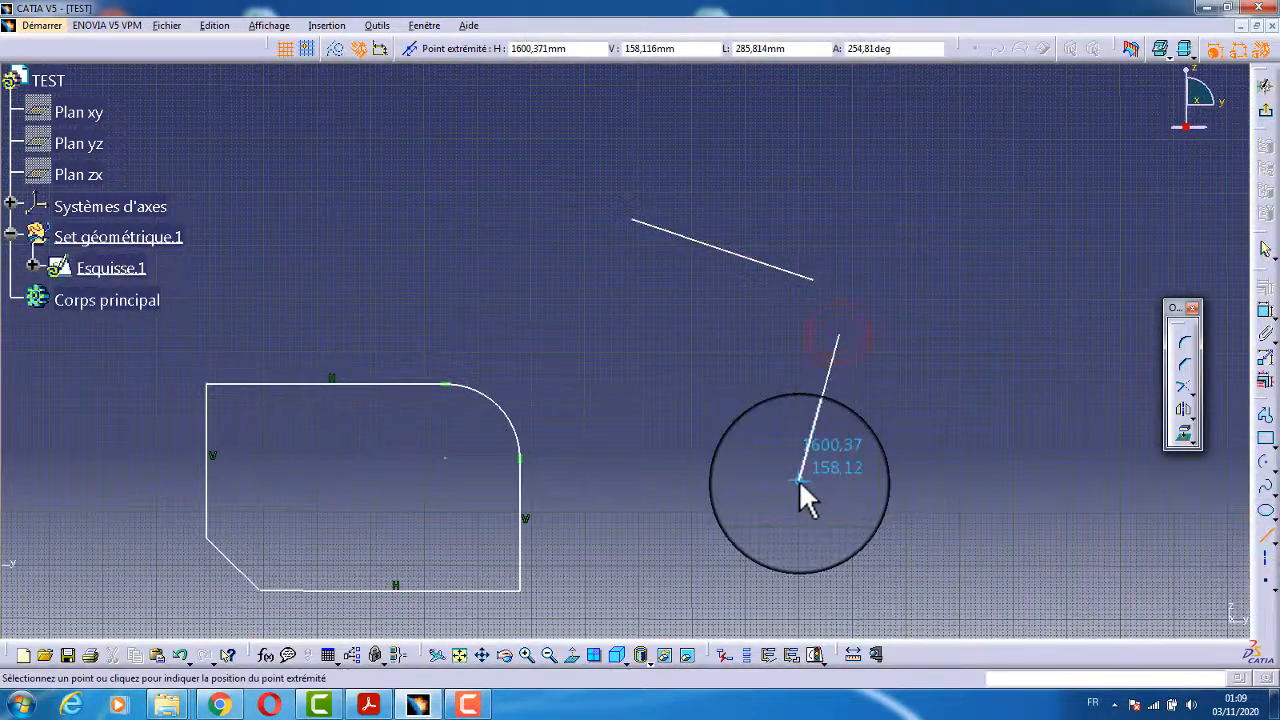
left_click(800, 485)
mouse_move(843, 486)
middle_mouse_down()
mouse_move(803, 348)
mouse_move(826, 267)
mouse_move(746, 321)
middle_mouse_up()
right_click(805, 351)
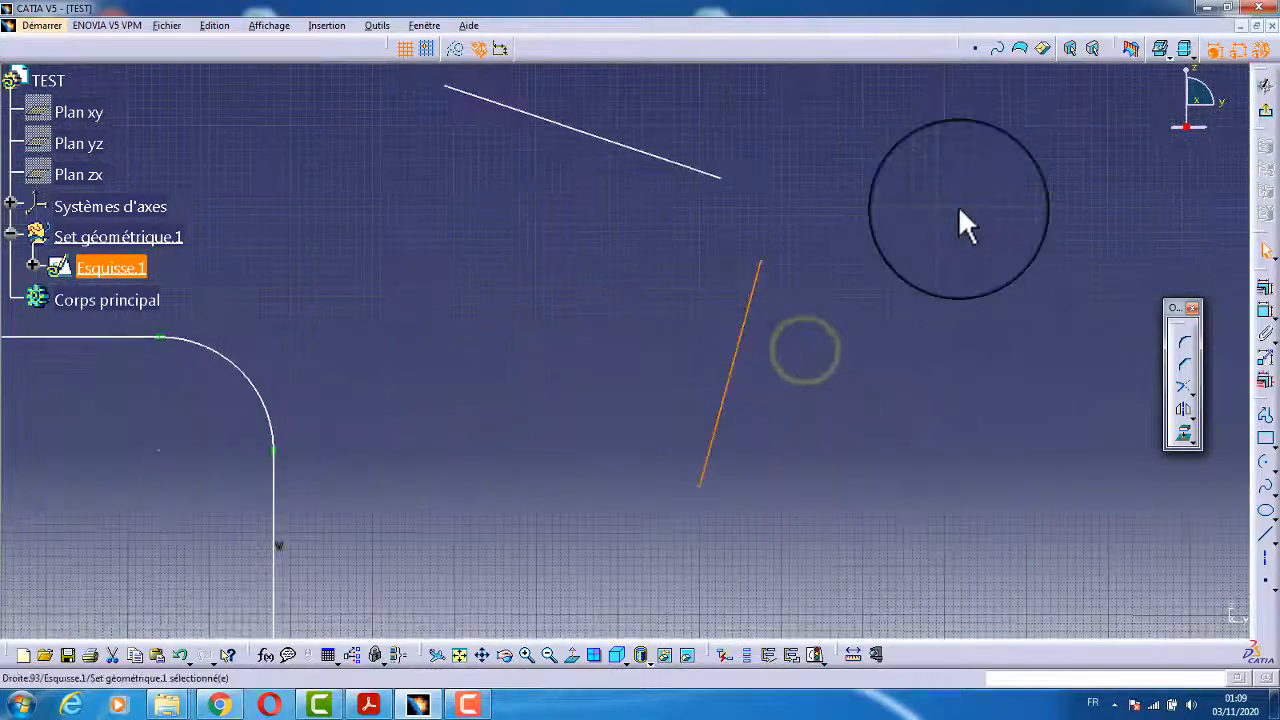
left_click(958, 208)
Use Relimitation on the two unconnected lines to extend them to a common corner.
left_click(701, 172)
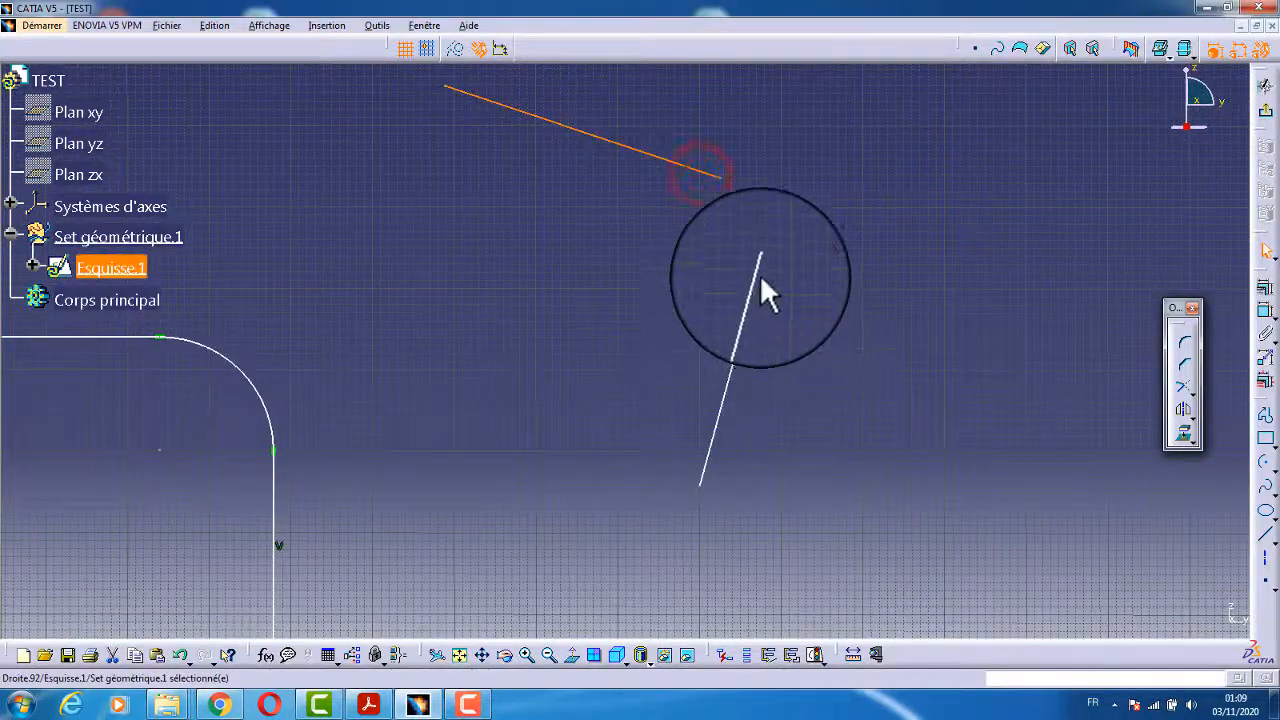
left_click(757, 275)
left_click(868, 228)
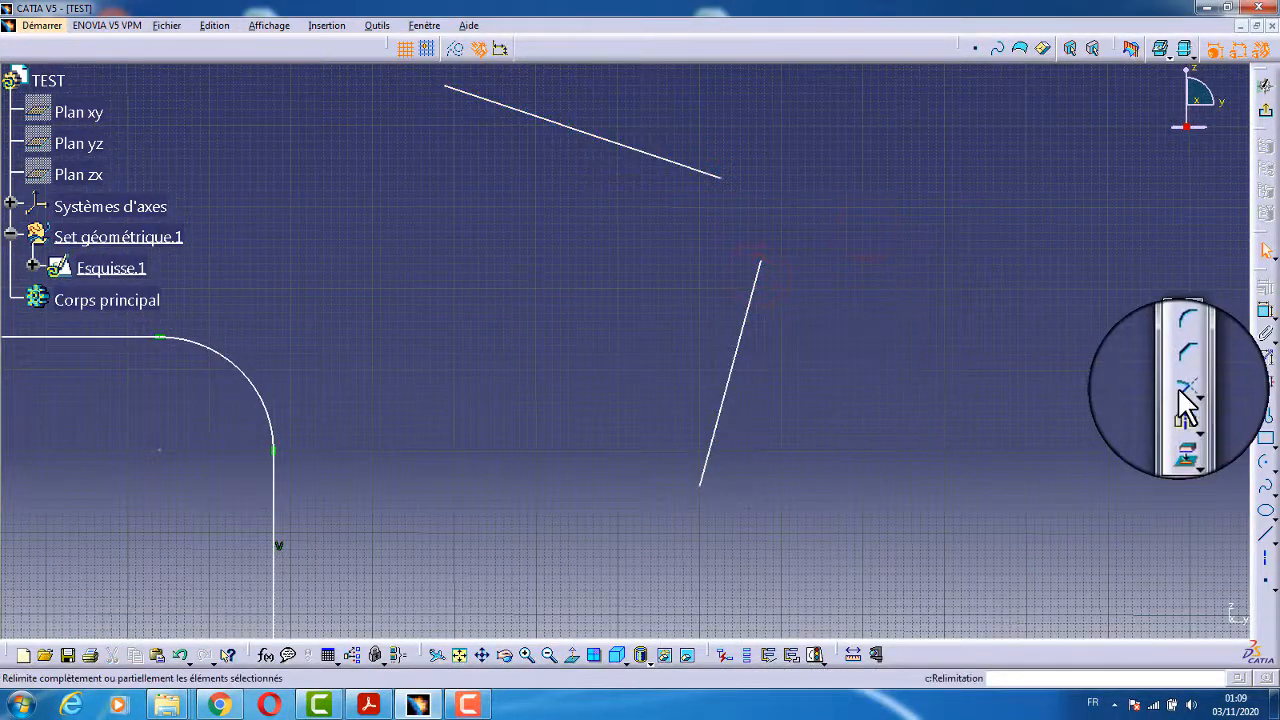
left_click(1183, 389)
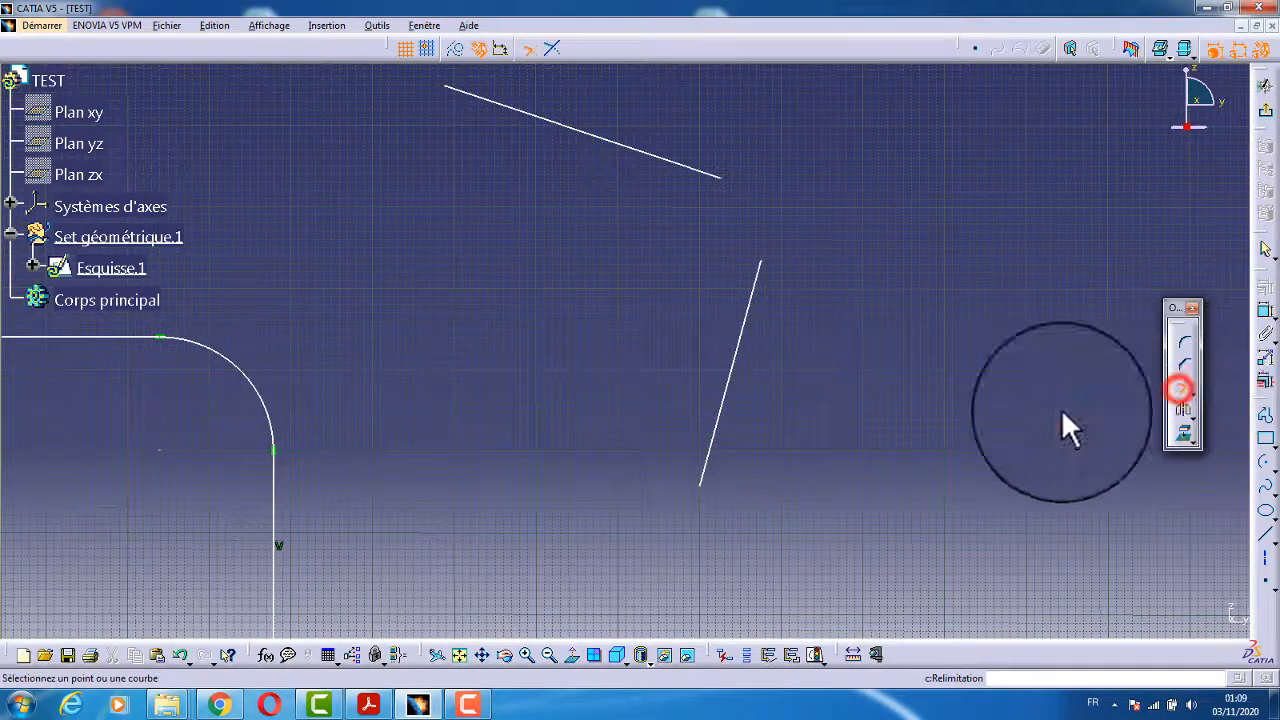
left_click(709, 173)
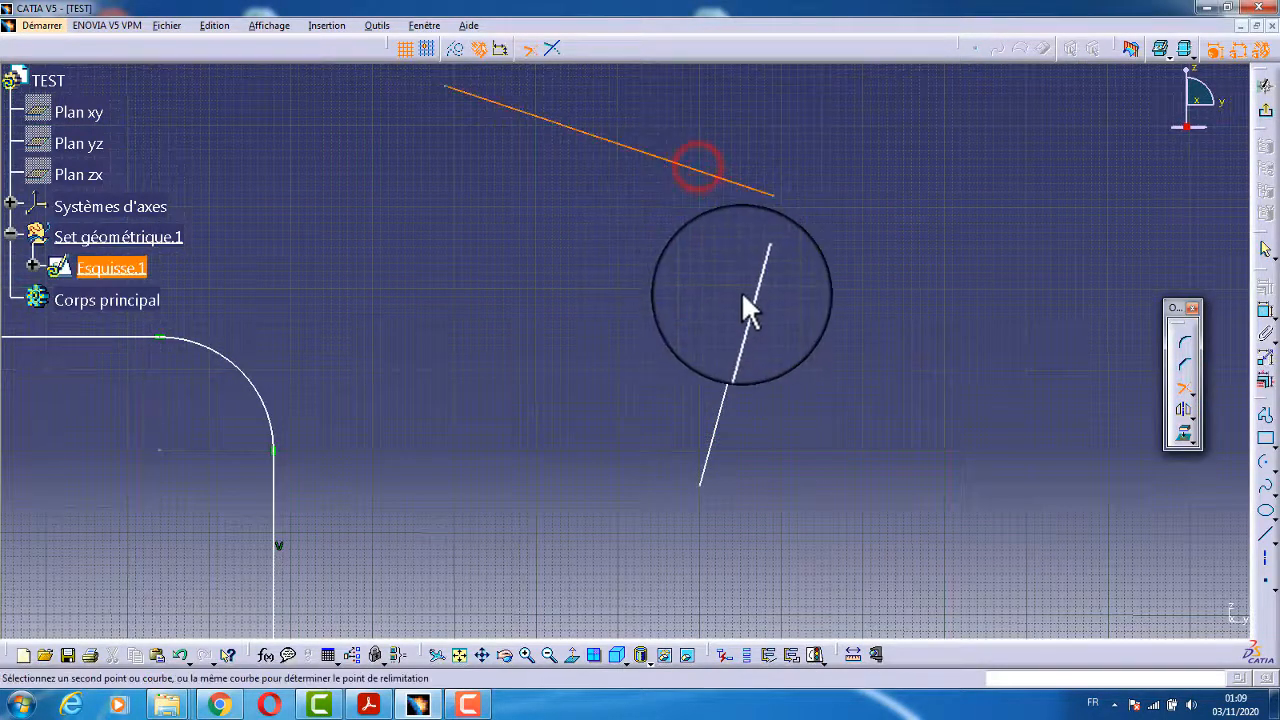
left_click(749, 300)
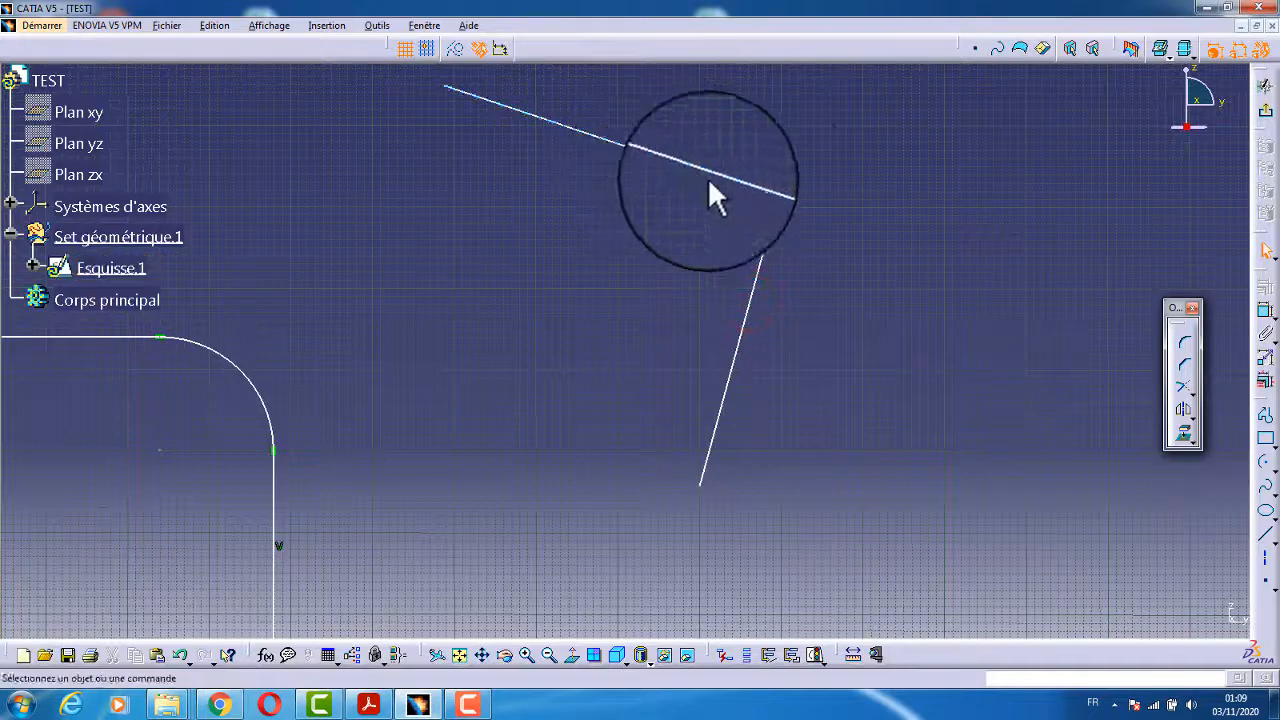
middle_click_drag(980, 244, 742, 316)
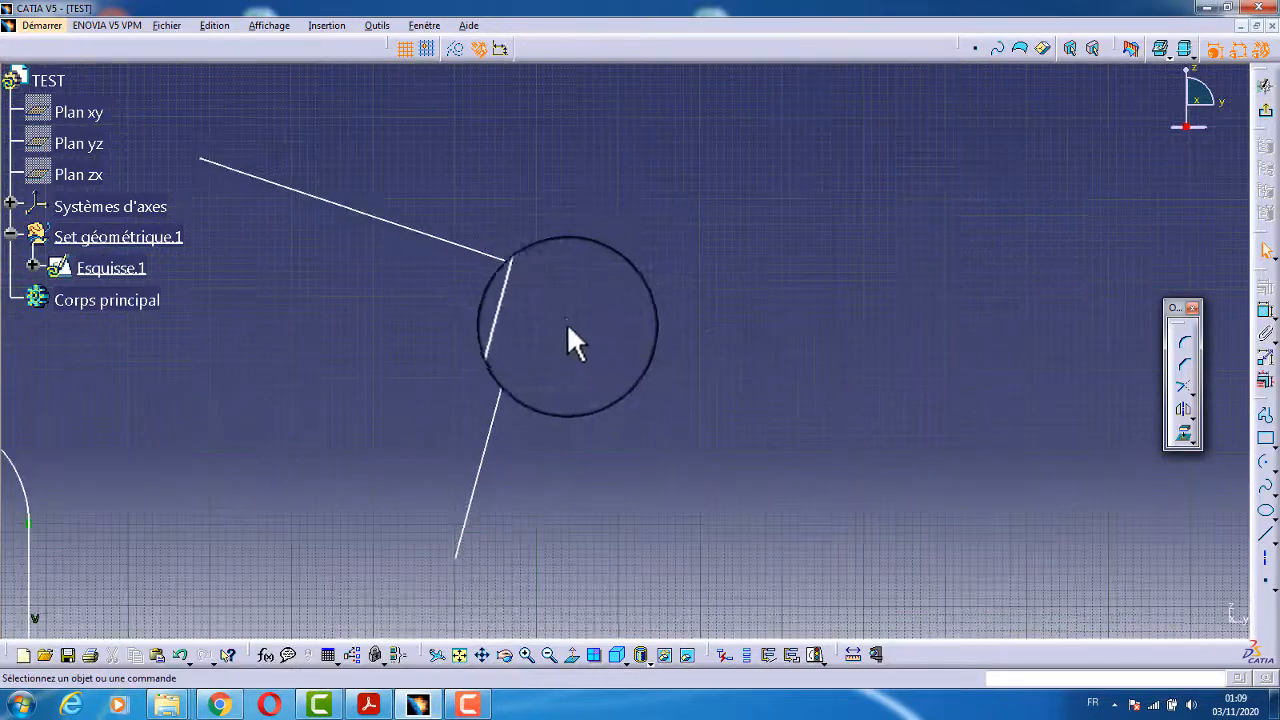
Draw two separate lines crossing each other in an X to the right of the joined lines.
middle_click_drag(952, 273, 813, 372)
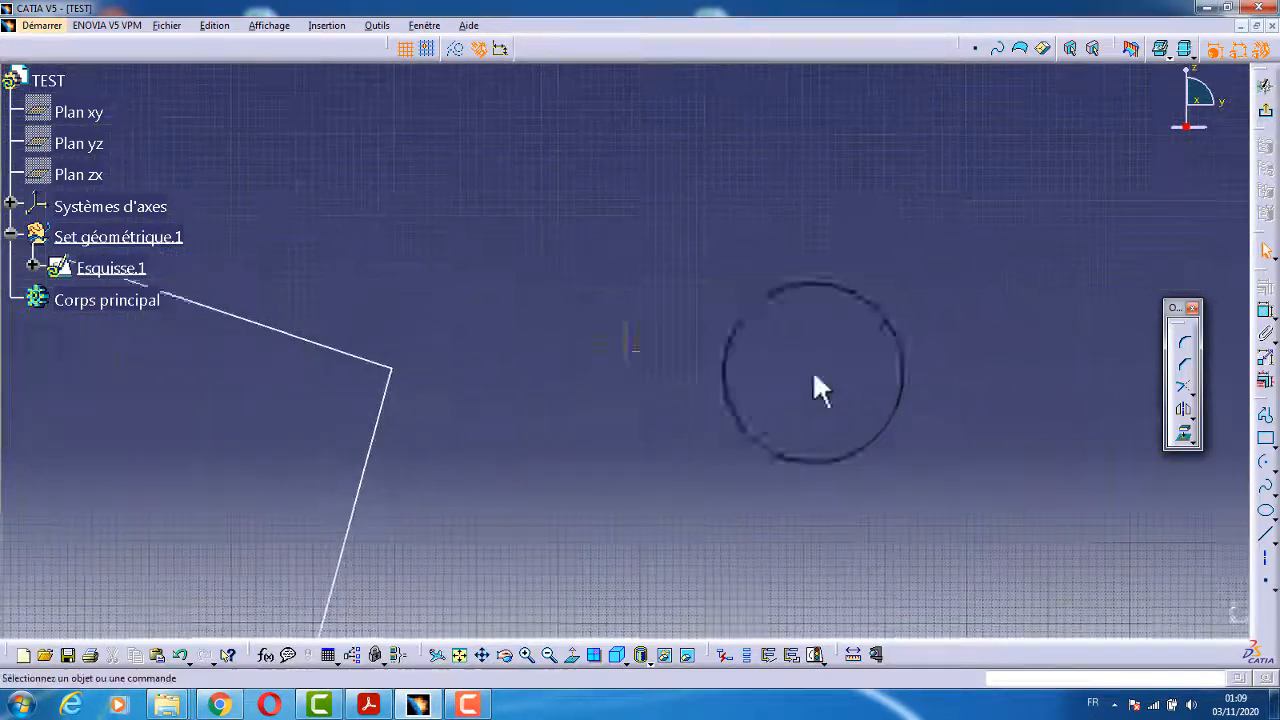
left_click(1268, 537)
left_click(1268, 544)
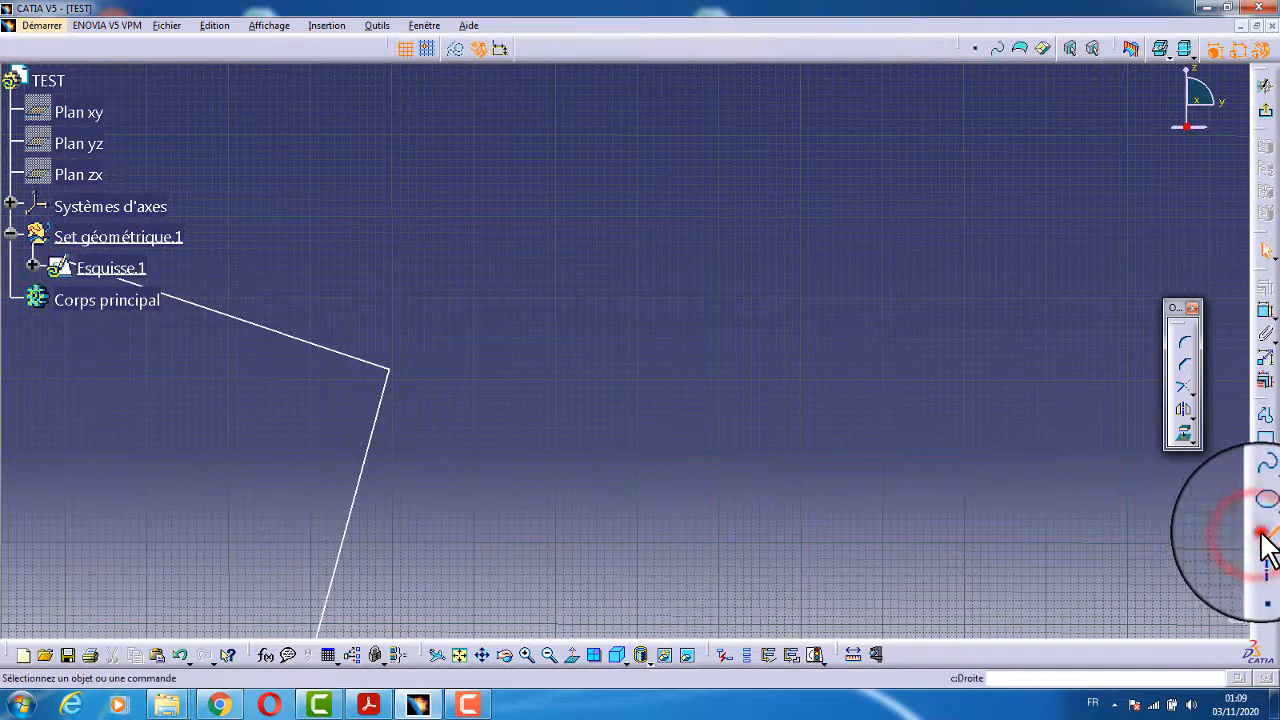
double_click(1264, 537)
left_click(600, 143)
left_click(762, 382)
left_click(808, 216)
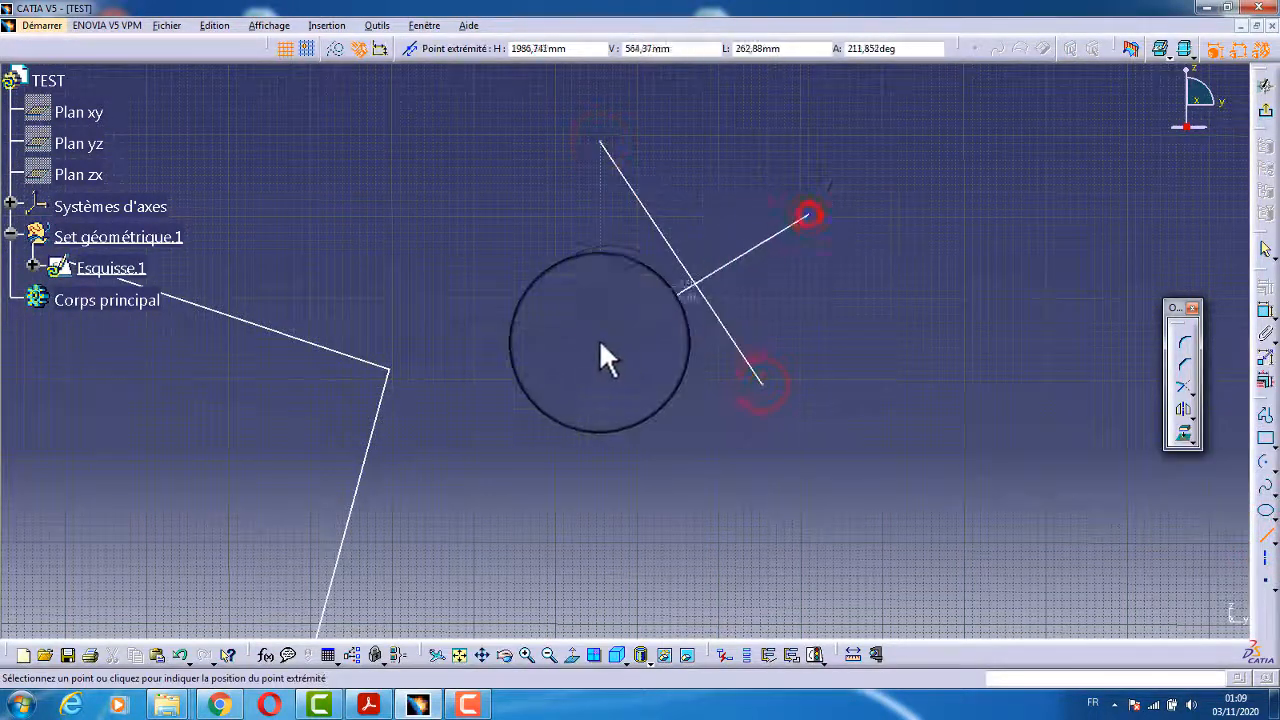
left_click(600, 342)
mouse_move(840, 339)
middle_mouse_down()
mouse_move(869, 289)
mouse_move(844, 129)
middle_mouse_up()
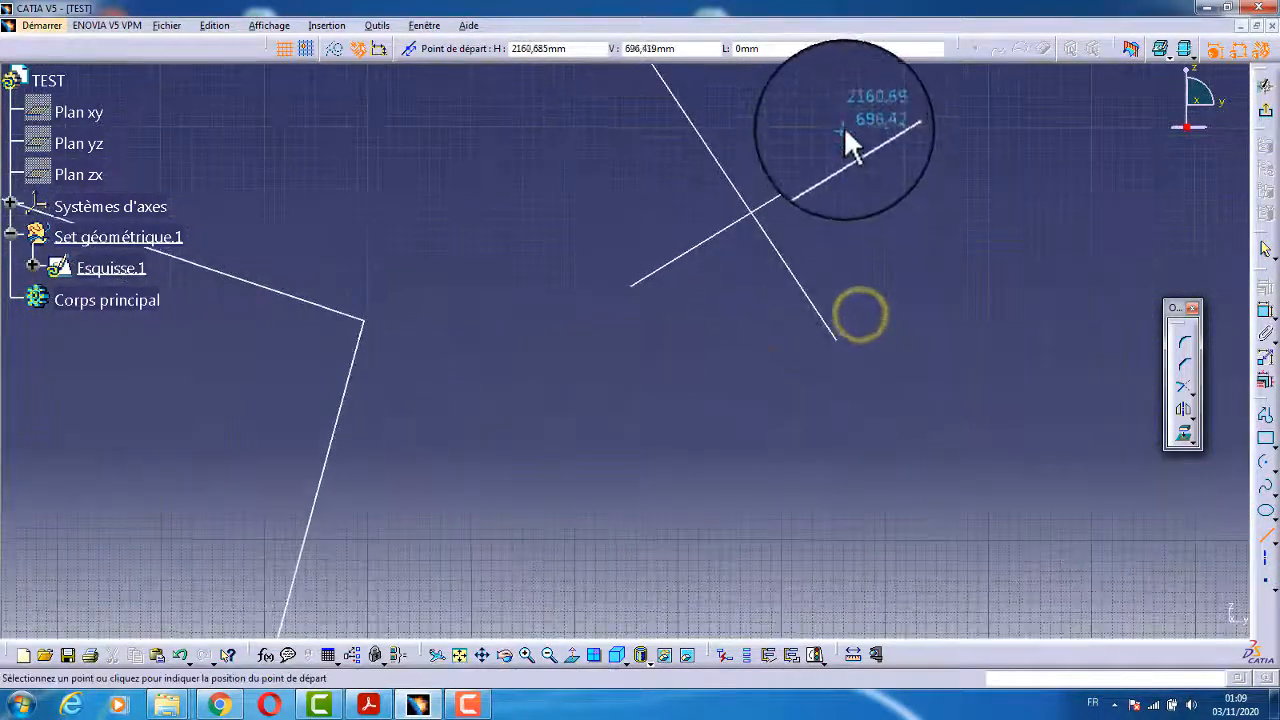
mouse_move(777, 294)
middle_mouse_down()
mouse_move(820, 346)
mouse_move(812, 396)
middle_mouse_up()
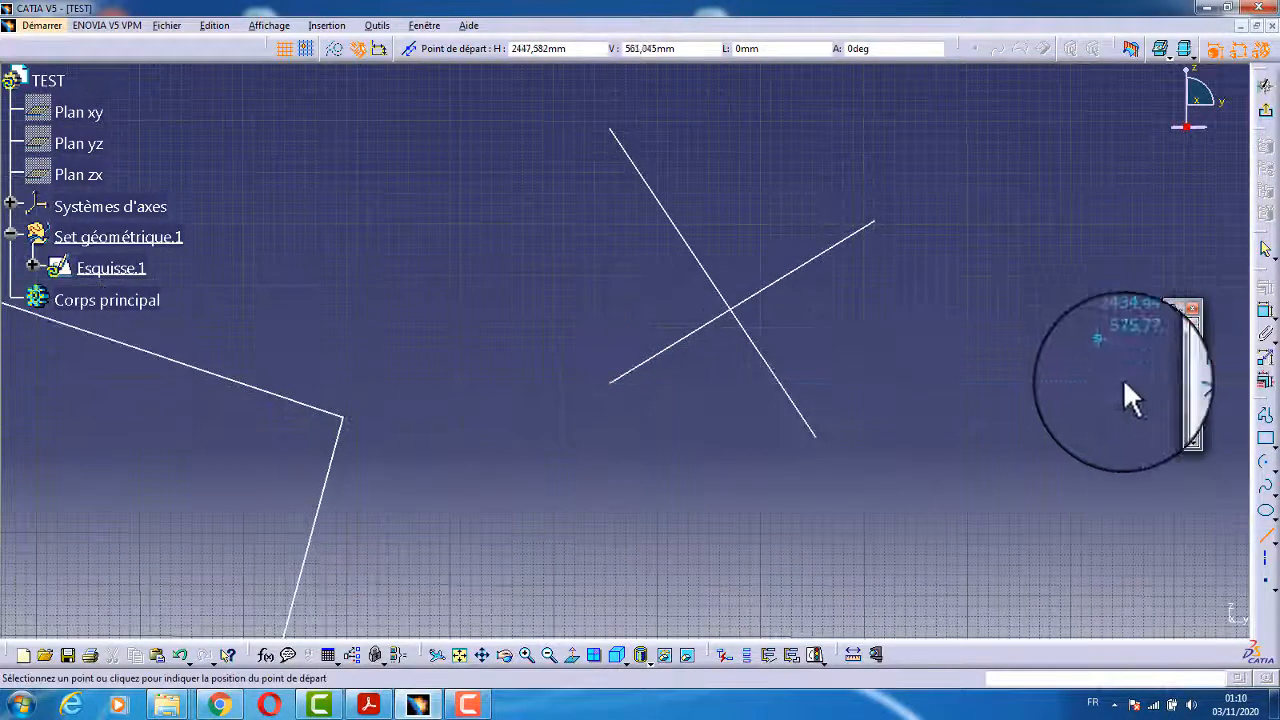
Try Relimitation on the X-shaped crossing lines, keeping the upper-right and lower-right branches, and undo it.
left_click(1184, 386)
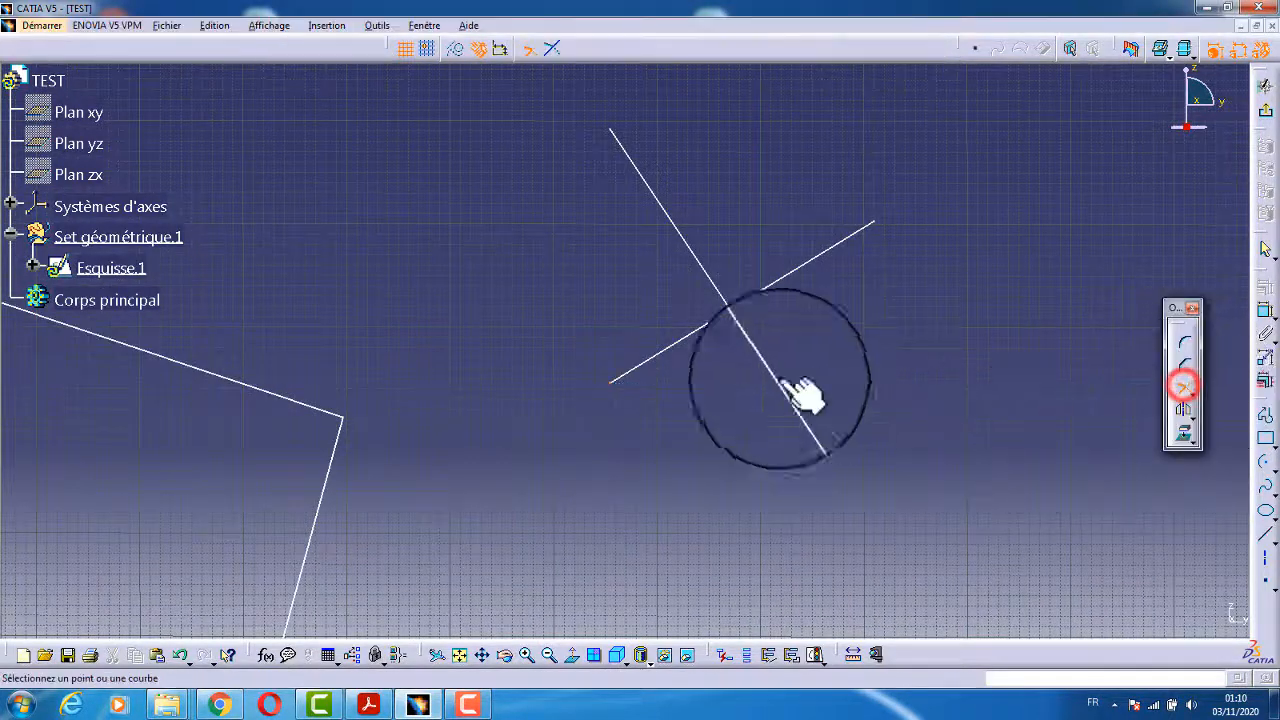
left_click(805, 264)
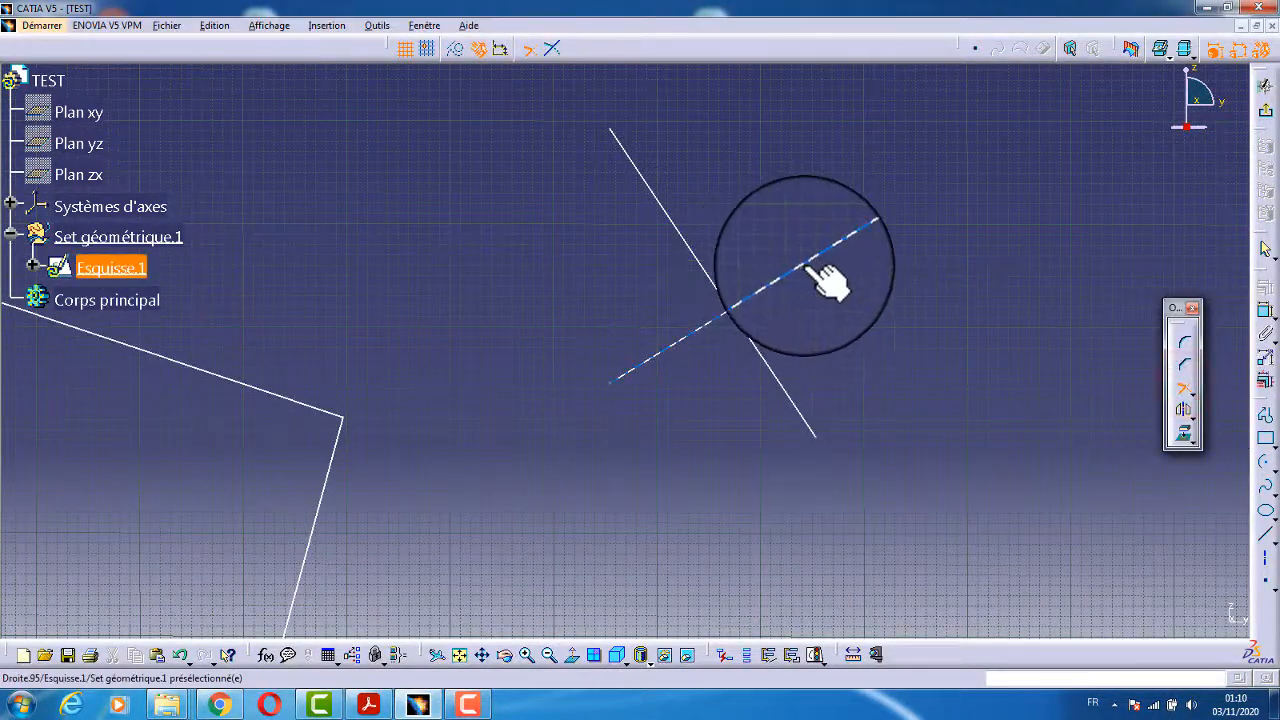
left_click(776, 370)
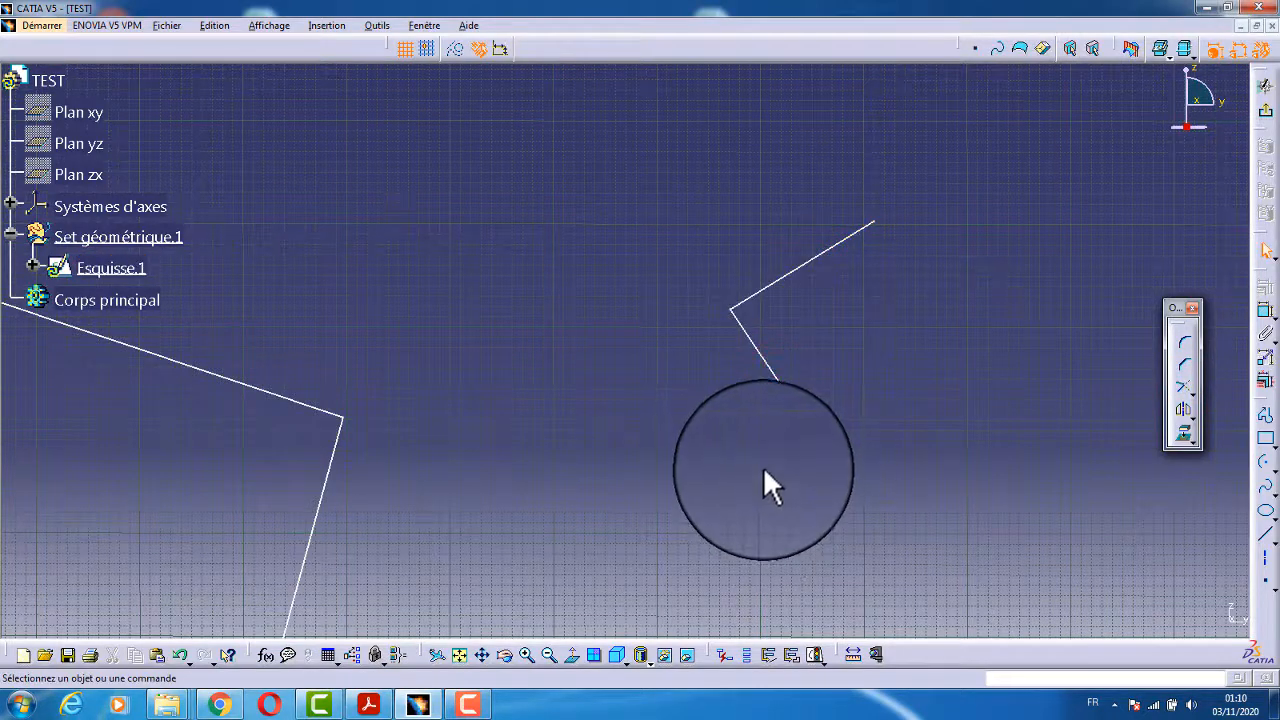
key("ctrl+z")
Use Relimitation on the crossing lines to keep only the lower-left and lower-right branches, meeting at their intersection.
left_click(686, 336)
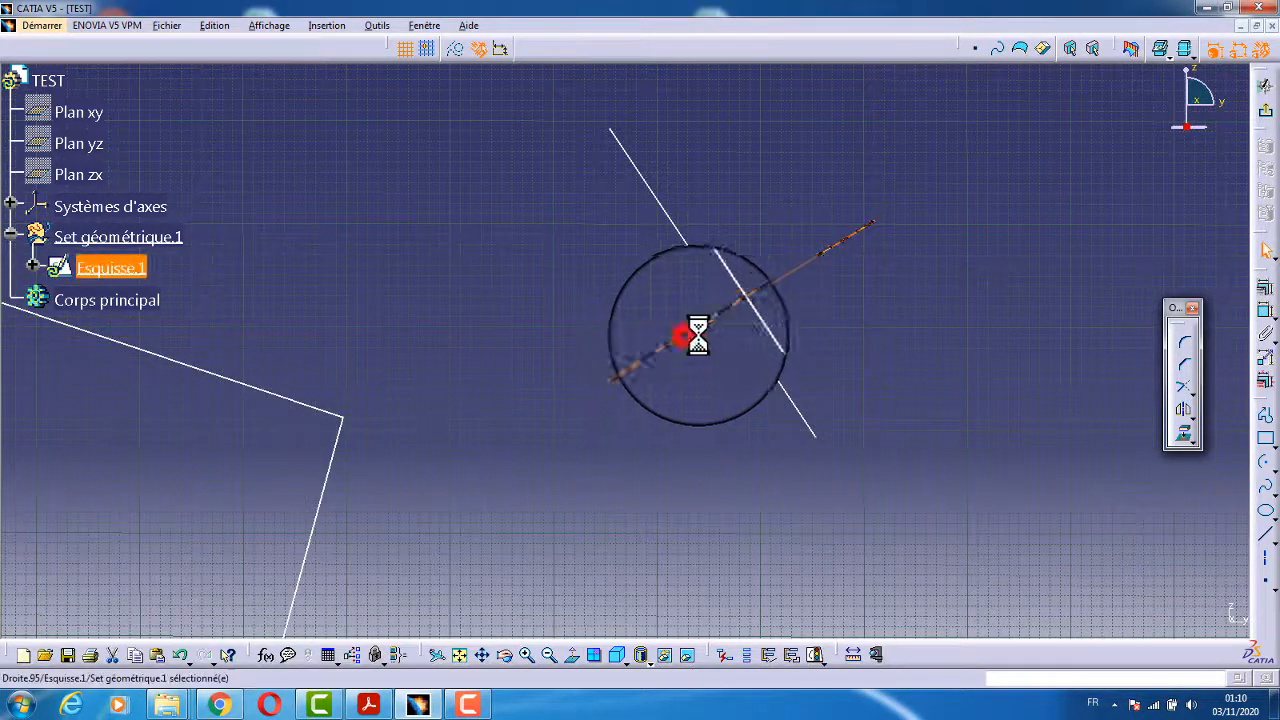
left_click(752, 323)
left_click(1065, 412)
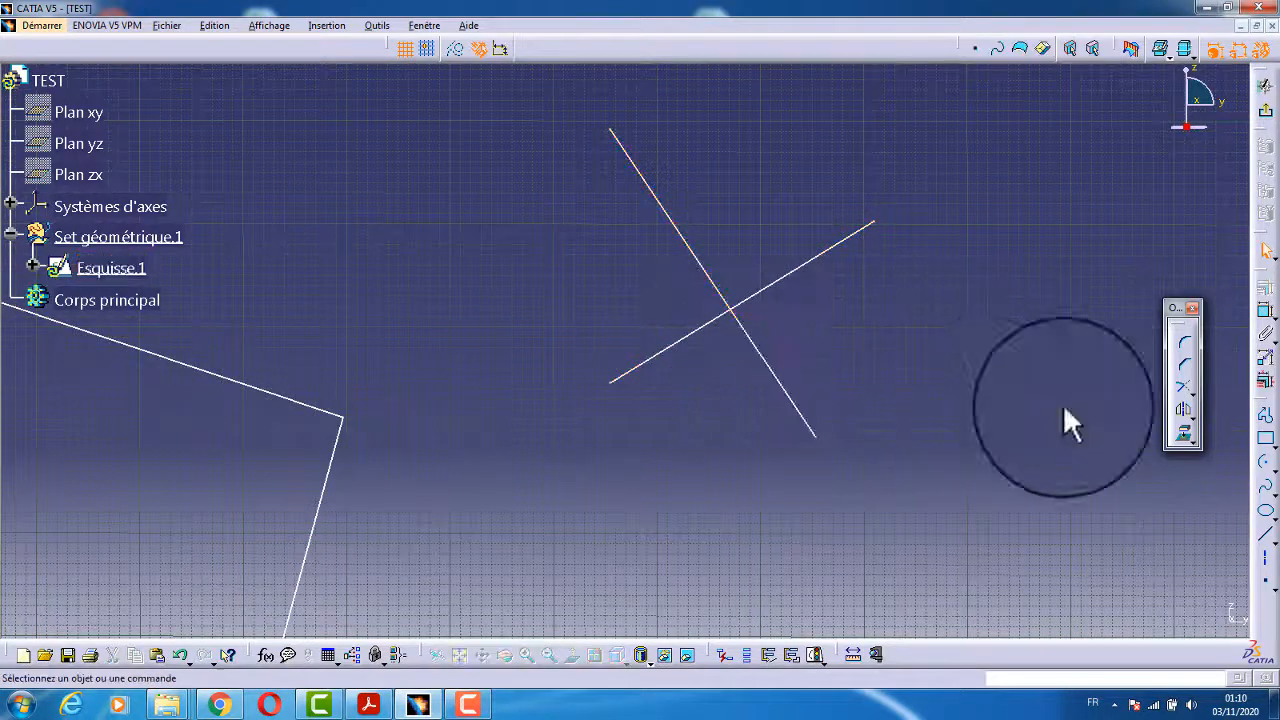
left_click(675, 341)
left_click(770, 366)
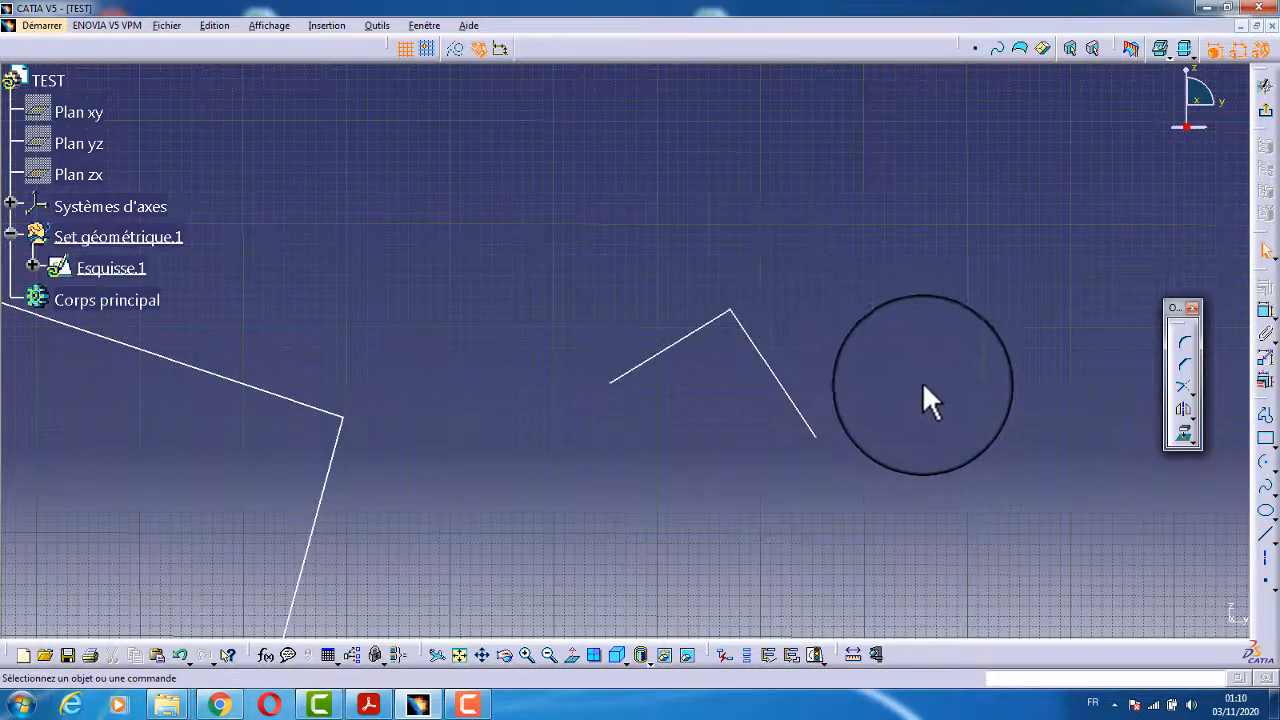
middle_click_drag(775, 372, 703, 369)
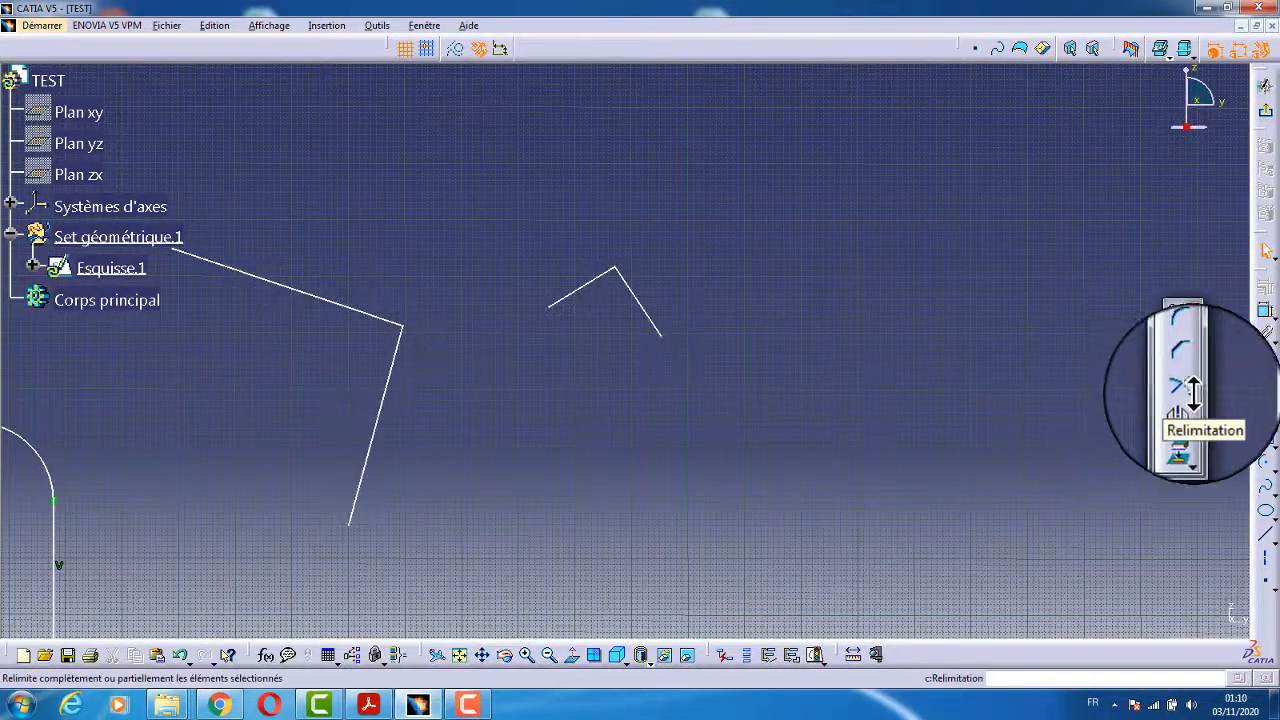
left_click(950, 354)
Draw a vertical axis about 366 mm long to the right of the trimmed two-line corner.
mouse_move(925, 349)
middle_mouse_down()
mouse_move(960, 334)
mouse_move(886, 373)
middle_mouse_up()
left_click(1265, 561)
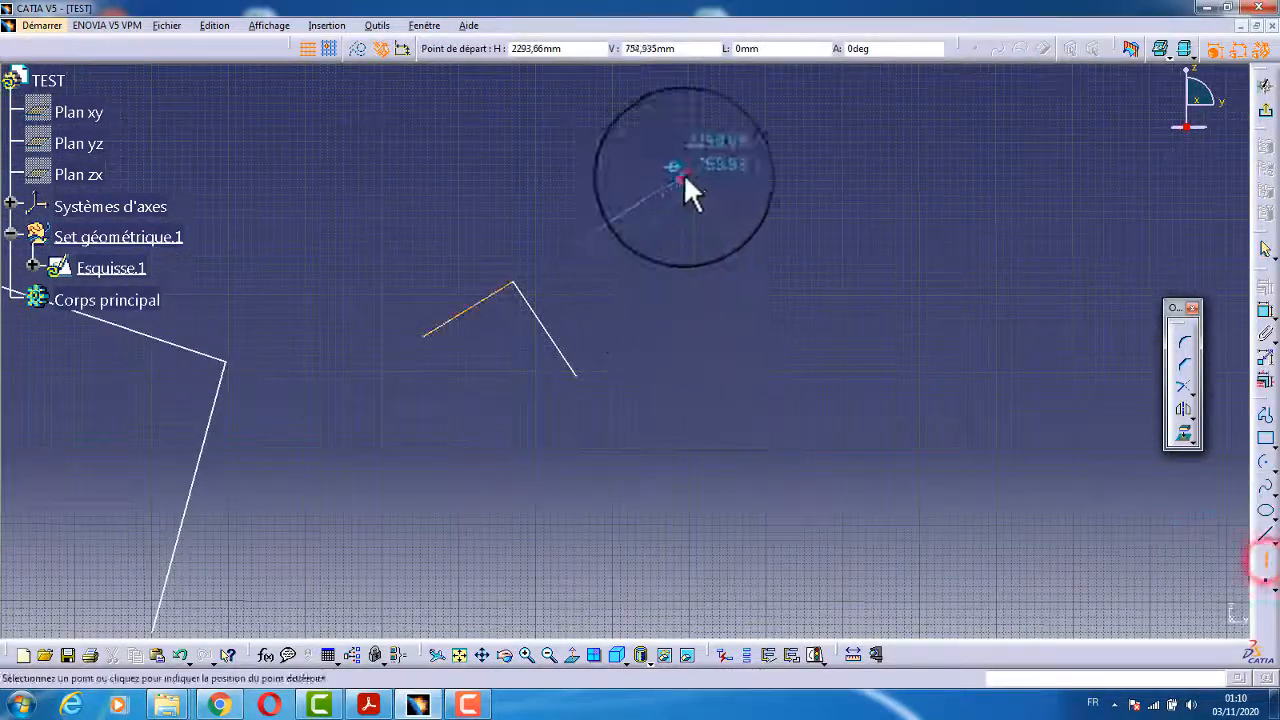
left_click(684, 178)
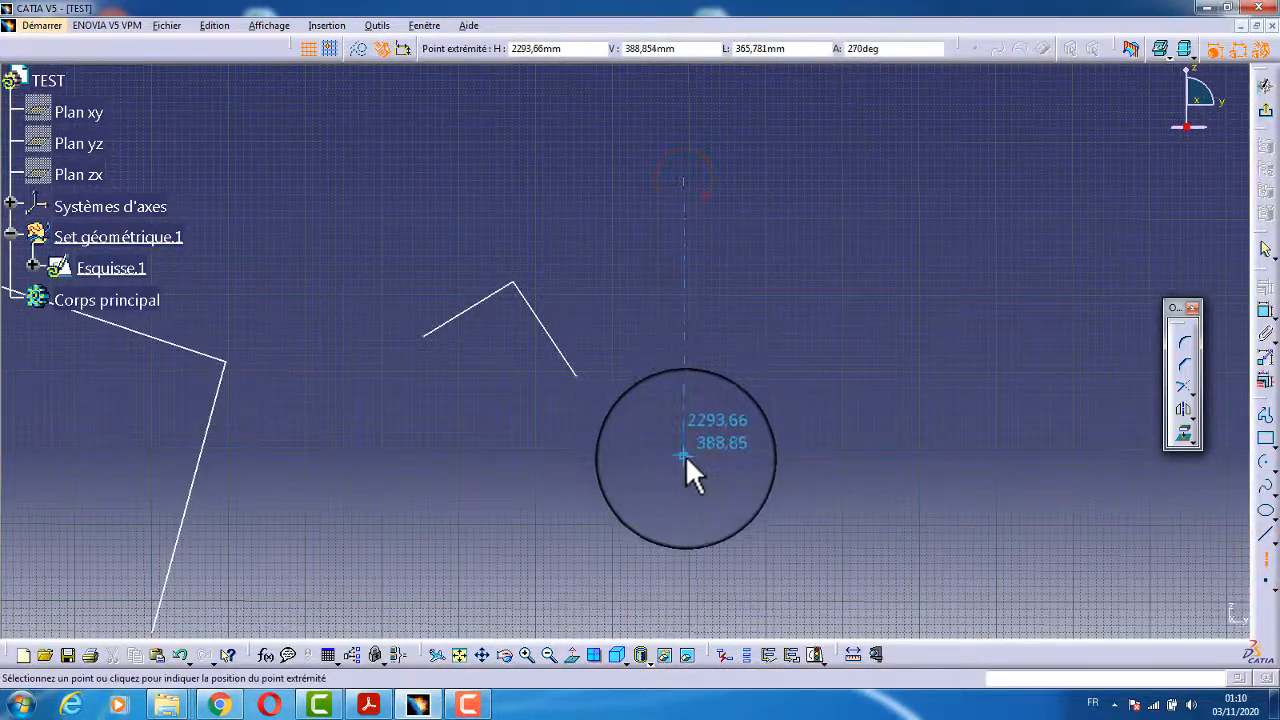
left_click(686, 452)
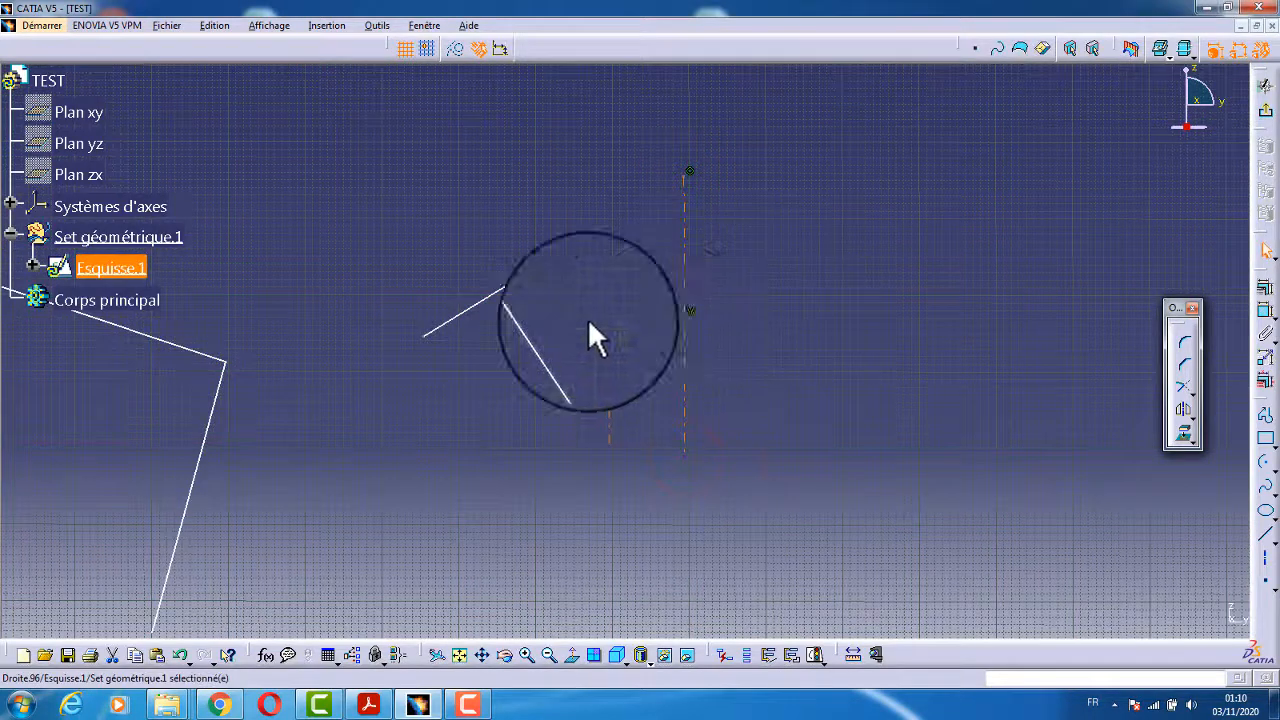
middle_click_drag(666, 329, 671, 311)
left_click(768, 290)
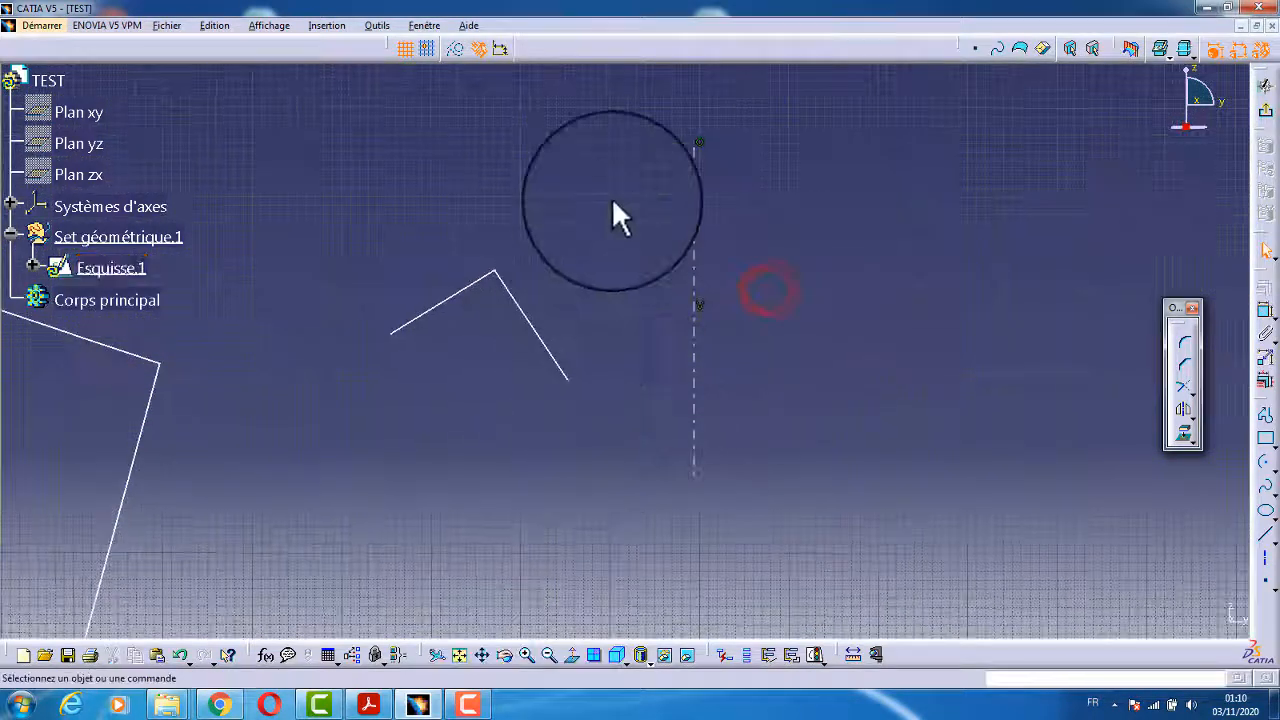
Mirror the trimmed two-line corner about the vertical axis, then reselect the original lines.
left_click_drag(609, 207, 365, 440)
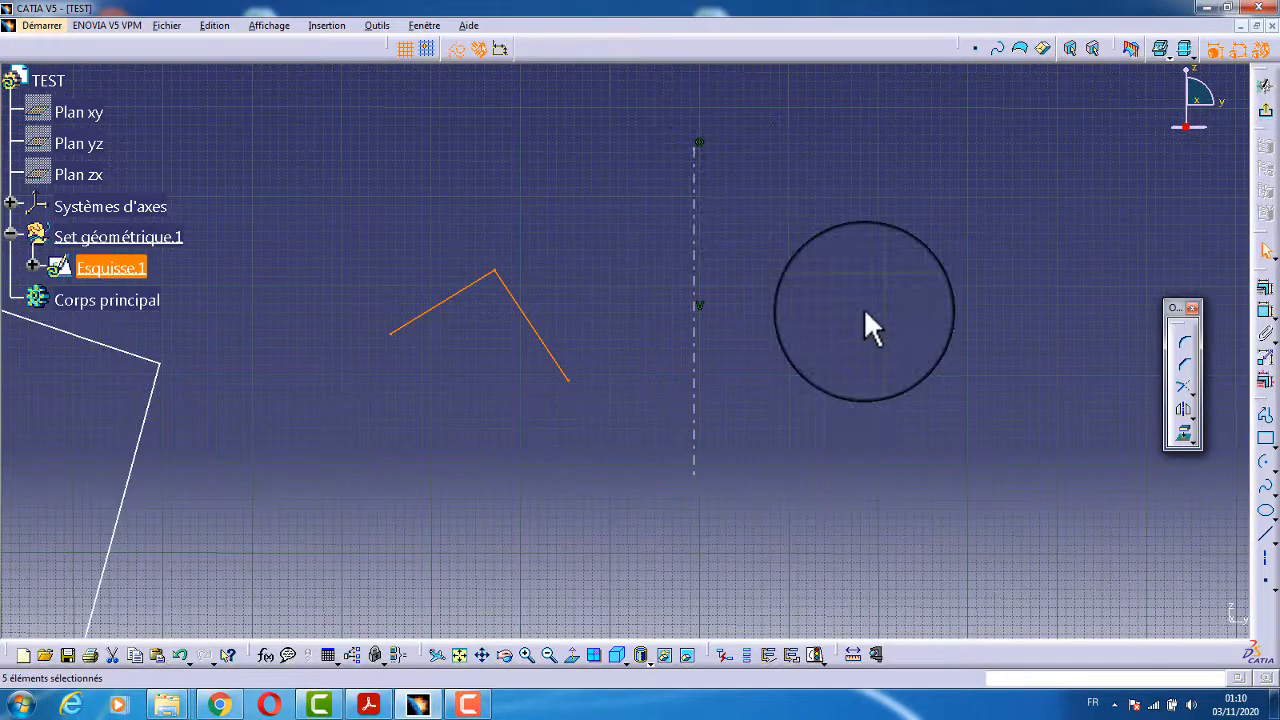
left_click(1183, 412)
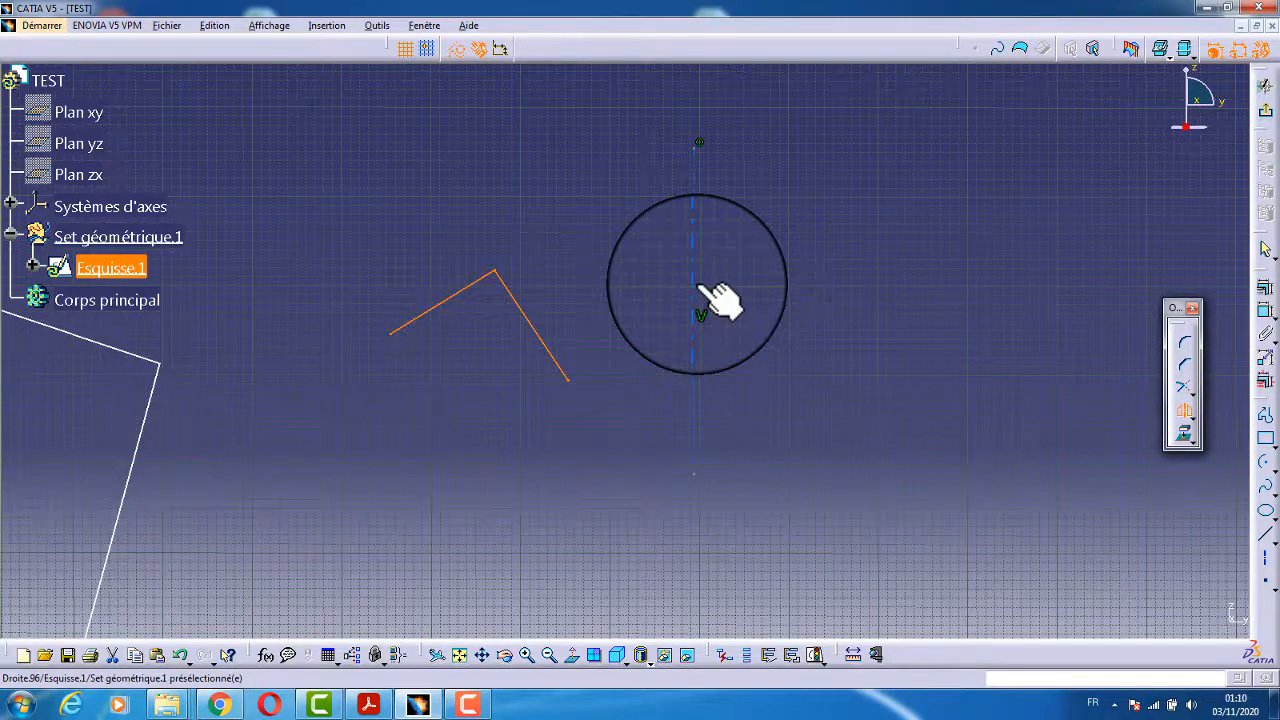
left_click(697, 290)
left_click_drag(622, 177, 369, 455)
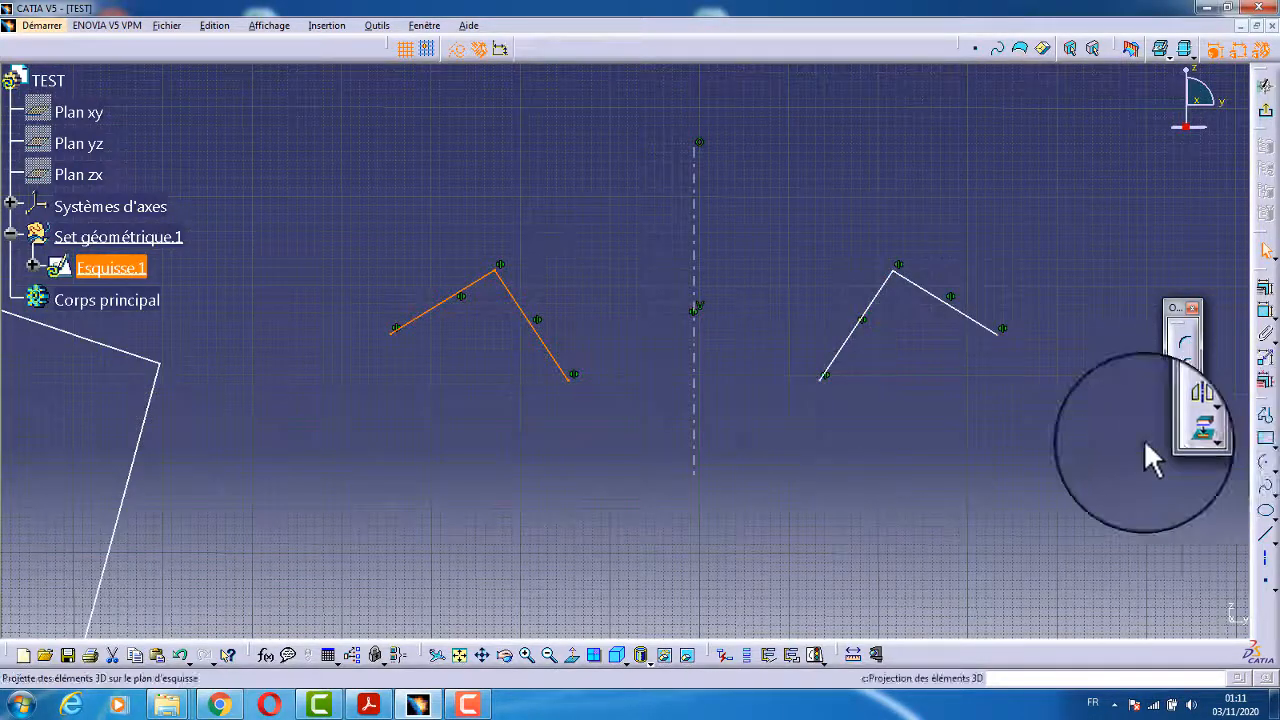
mouse_move(828, 485)
middle_mouse_down()
mouse_move(851, 463)
mouse_move(857, 554)
mouse_move(838, 553)
mouse_move(1049, 491)
middle_mouse_up()
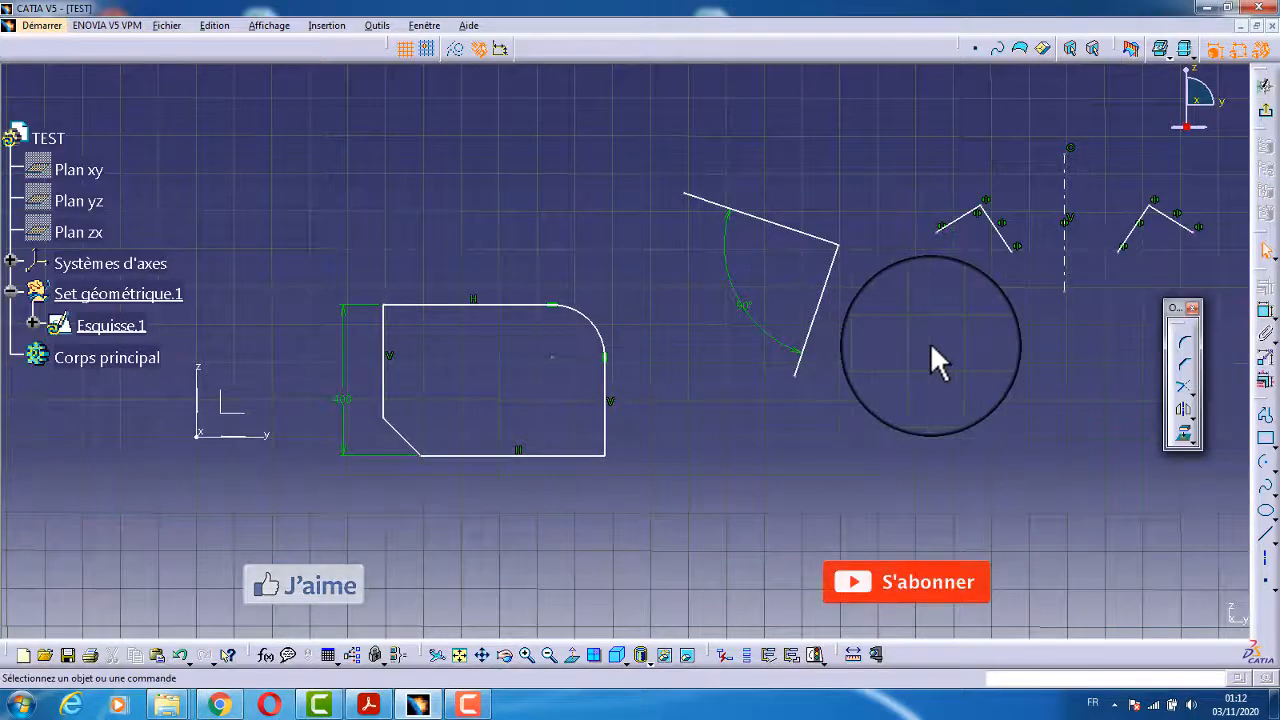
mouse_move(931, 343)
middle_mouse_down()
mouse_move(894, 386)
mouse_move(789, 429)
mouse_move(783, 466)
mouse_move(906, 429)
mouse_move(995, 355)
middle_mouse_up()
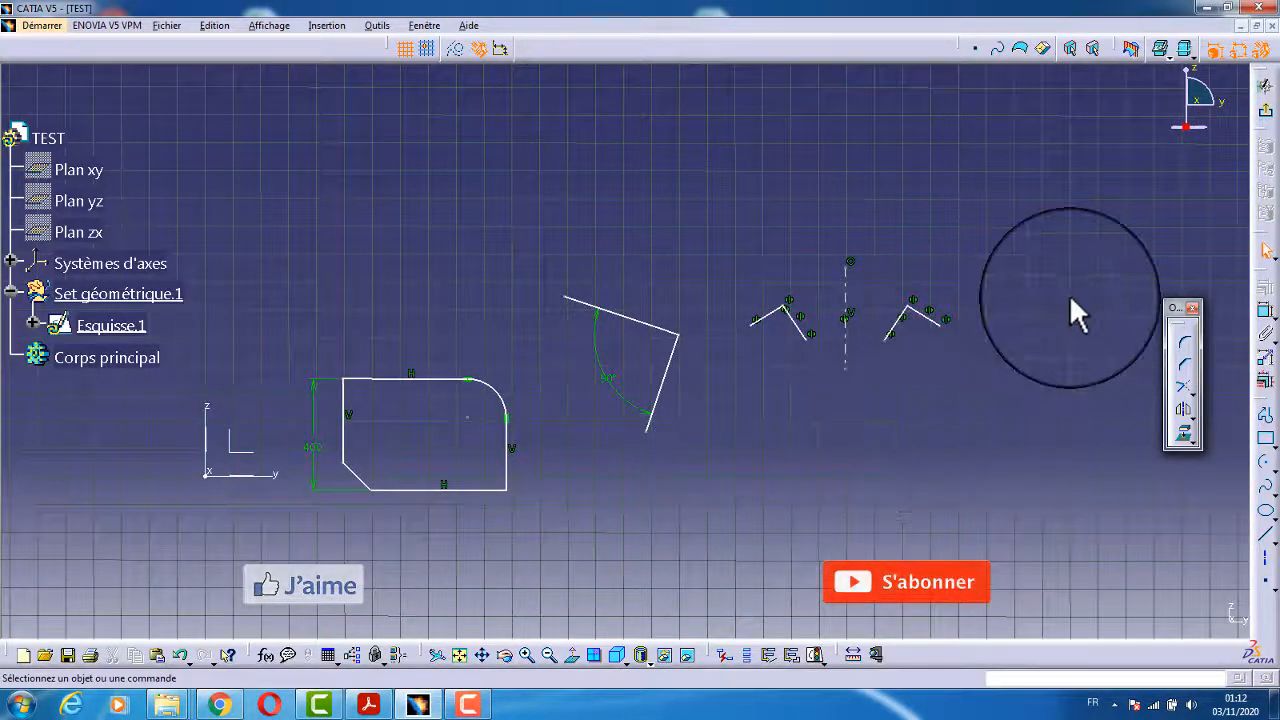